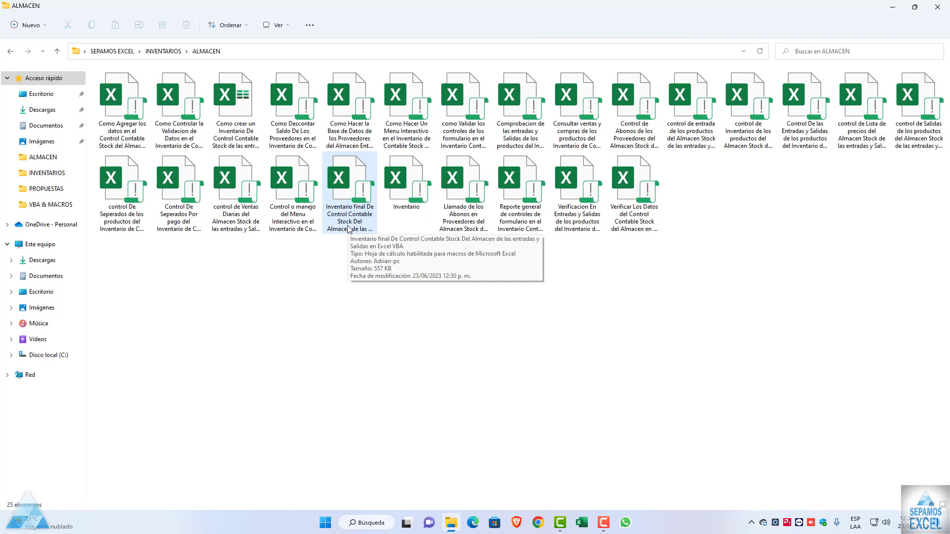
- Open the final inventory workbook from the file folder
left_click(406, 321)
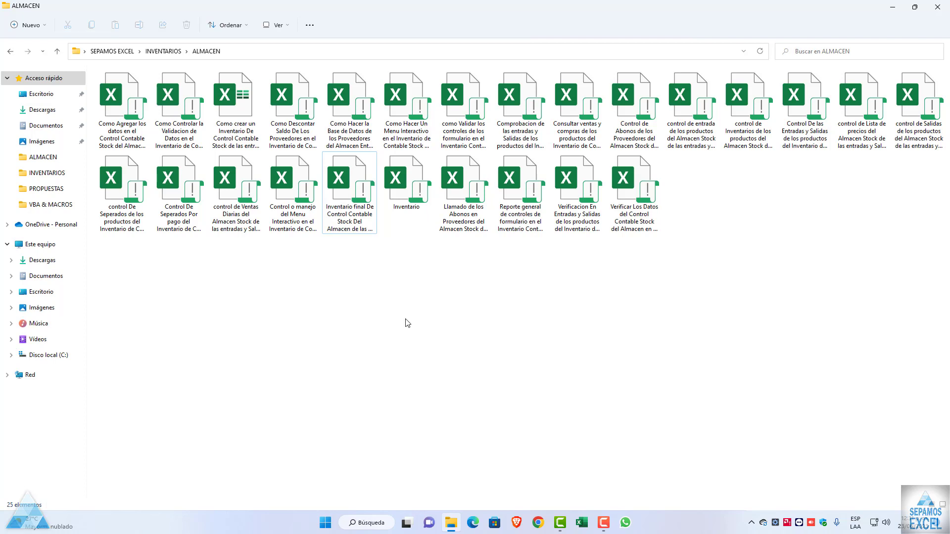
left_click(406, 320)
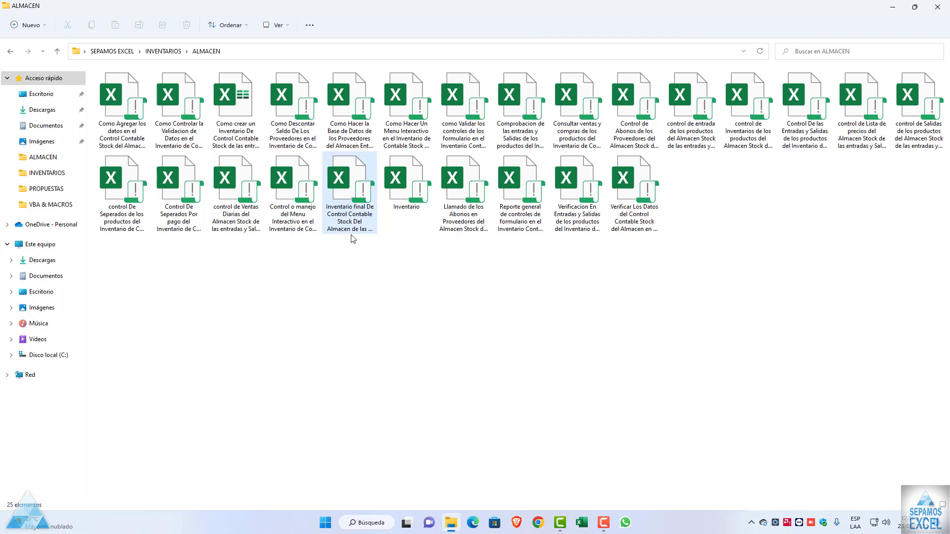
left_click(380, 268)
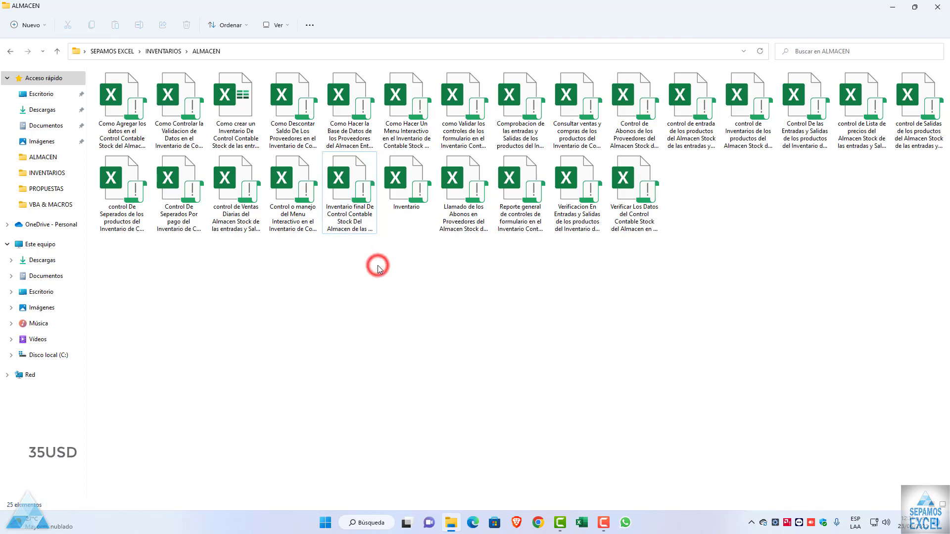
left_click(351, 186)
double_click(350, 185)
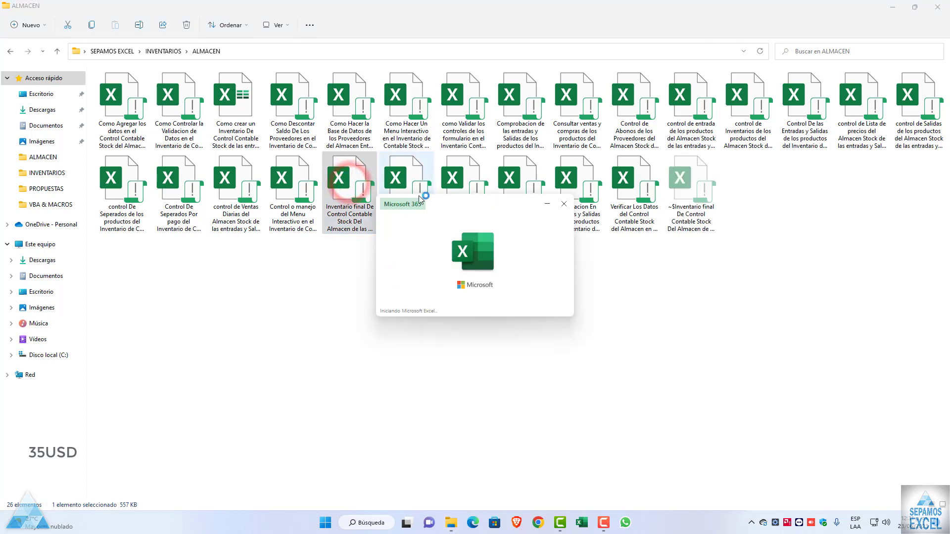
left_click(470, 159)
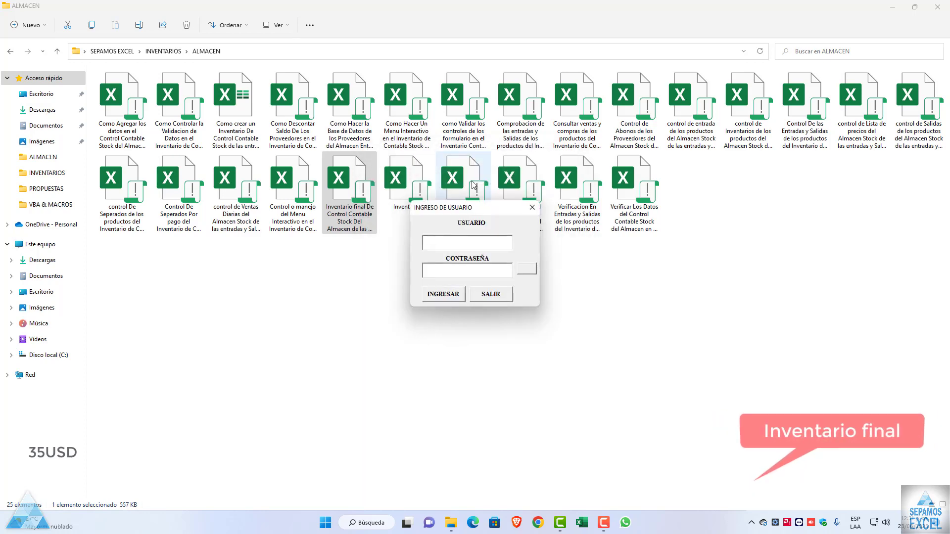
- Log into the inventory system, revealing and correcting the mistyped password
left_click_drag(475, 206, 461, 167)
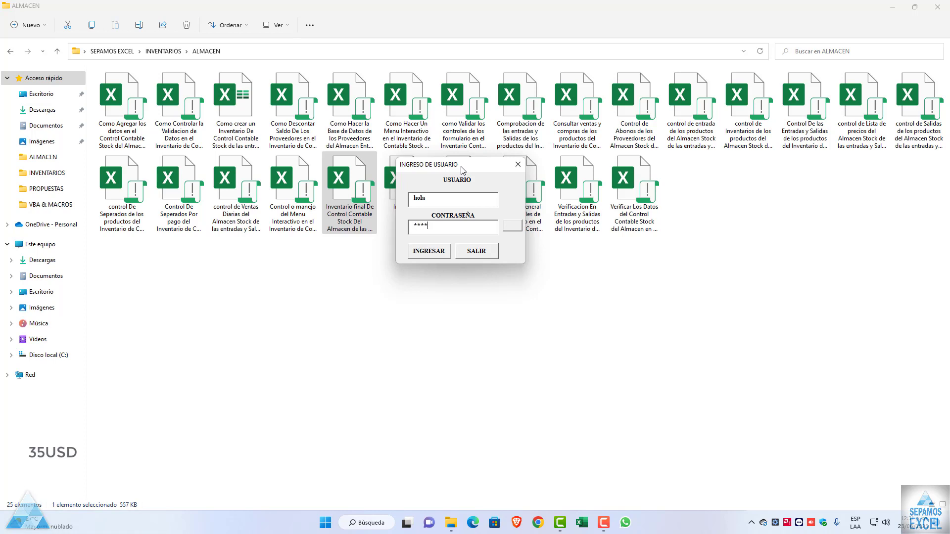
left_click(428, 254)
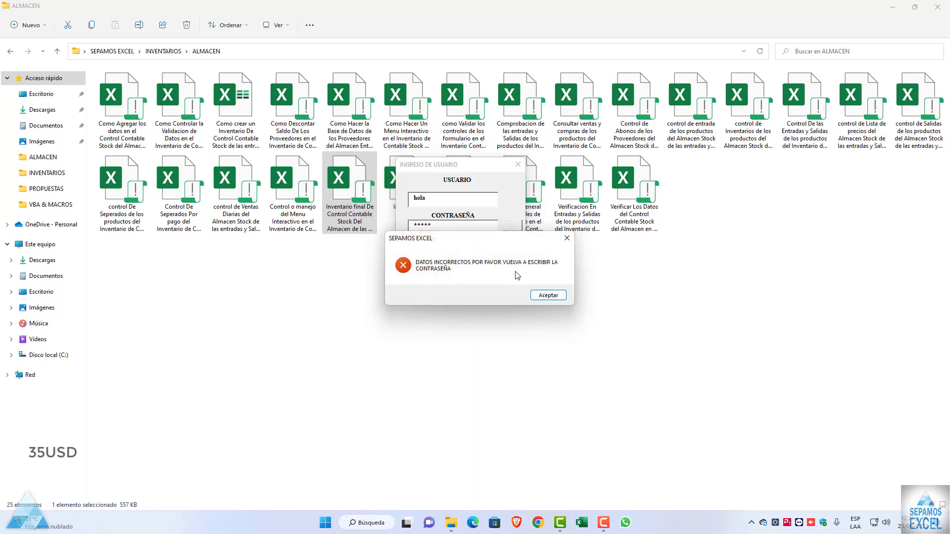
left_click(549, 295)
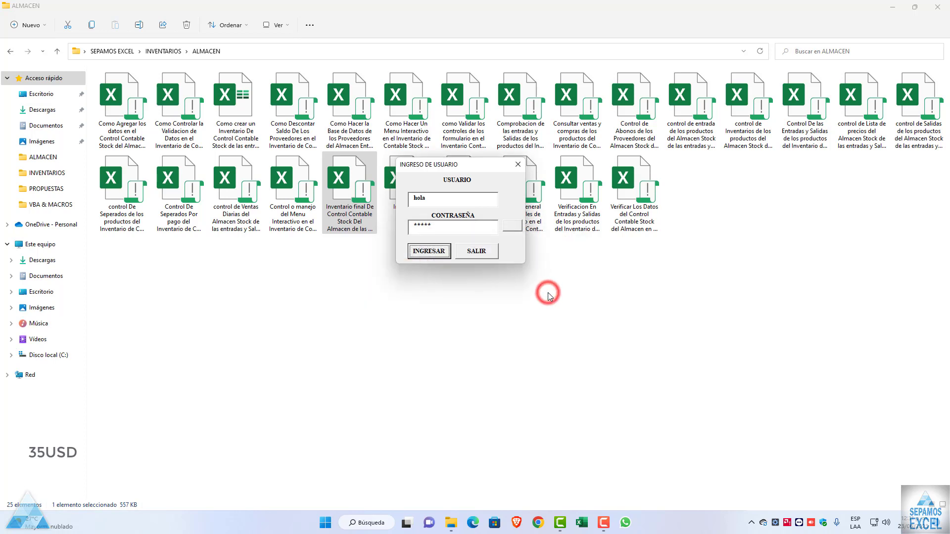
left_click(510, 226)
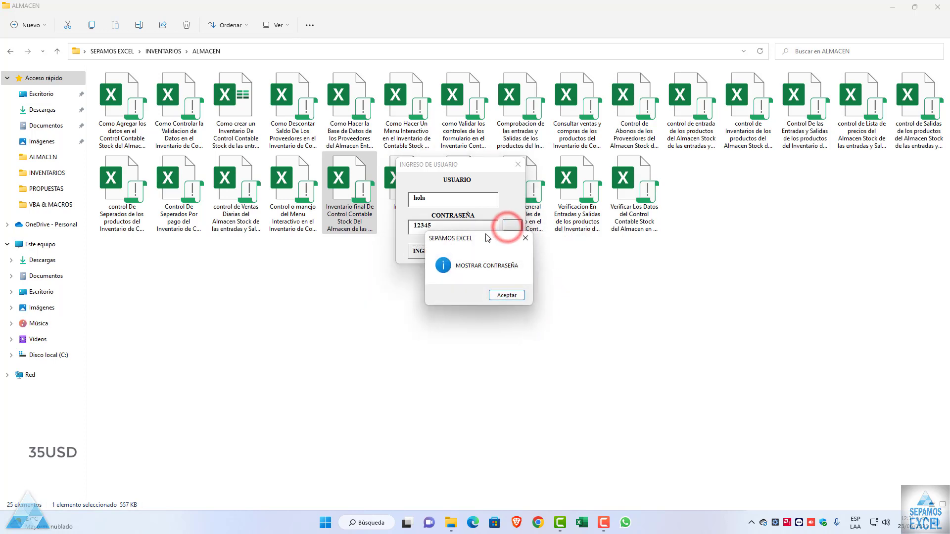
left_click(510, 295)
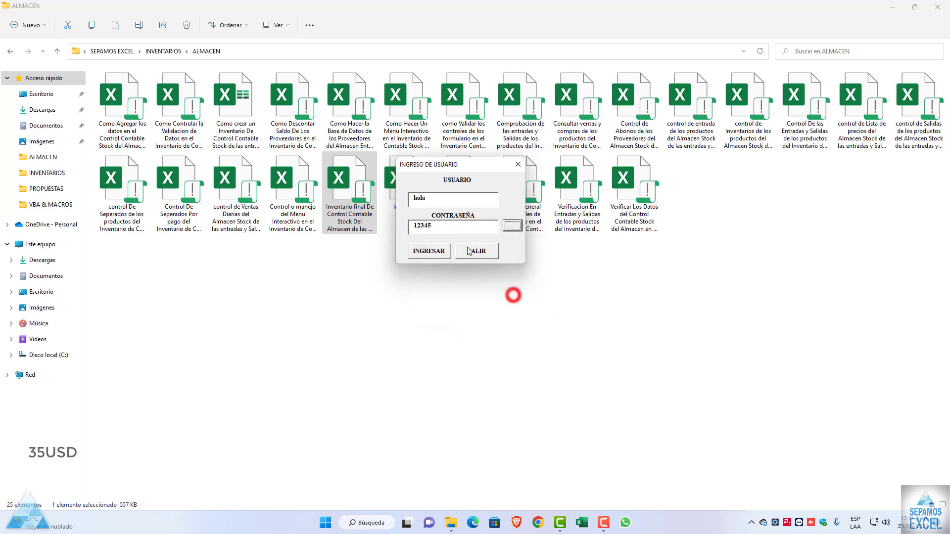
left_click(451, 227)
key("BackSpace")
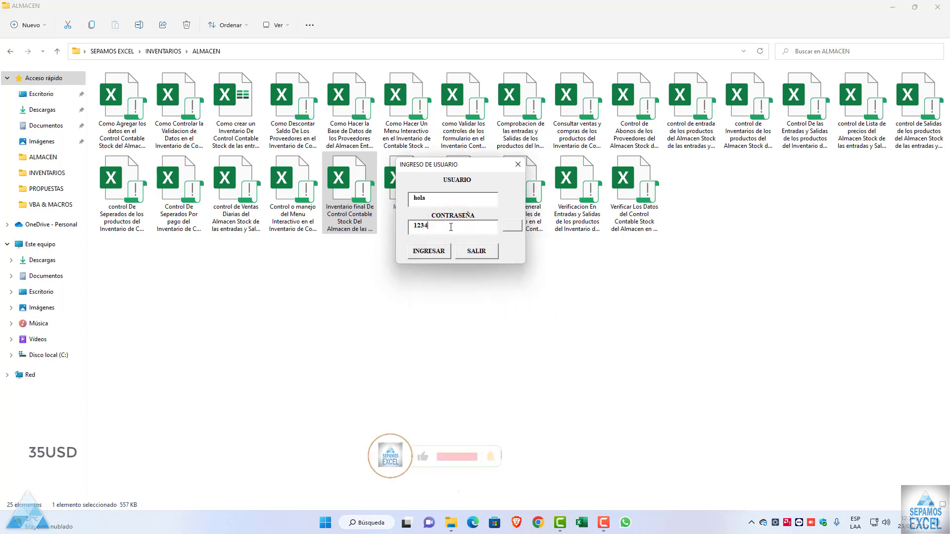
left_click(423, 251)
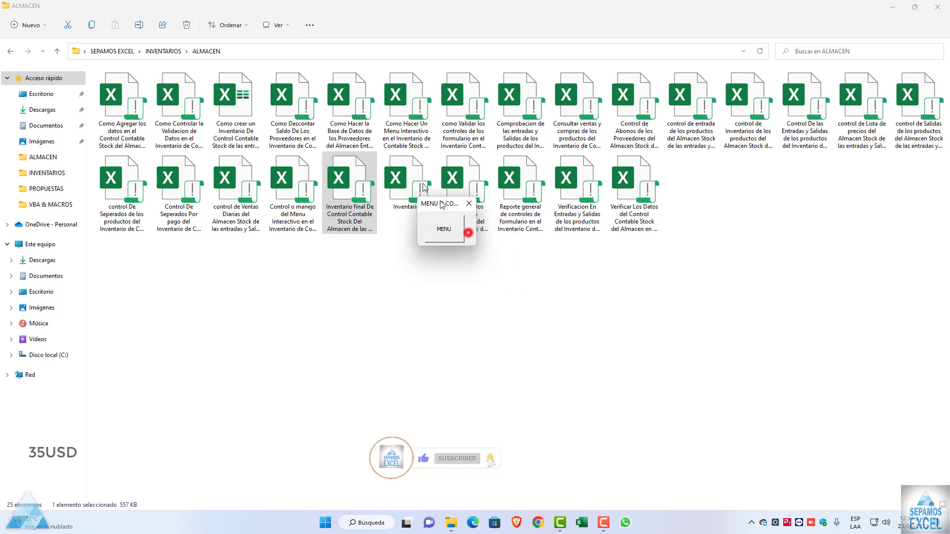
- Open the general menu and toggle MOSTRAR/OCULTAR MENU until the full menu shows
left_click_drag(467, 236, 395, 142)
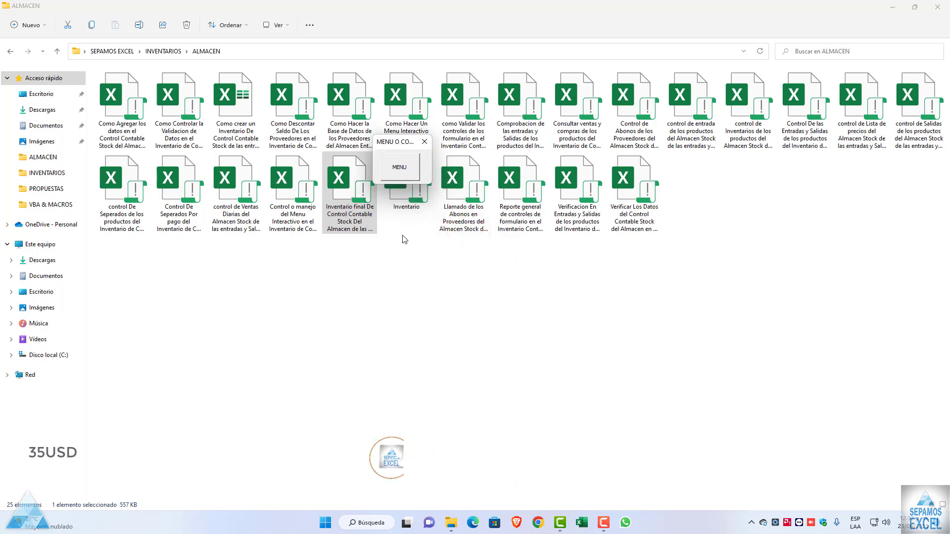
left_click(401, 168)
left_click_drag(468, 144, 434, 127)
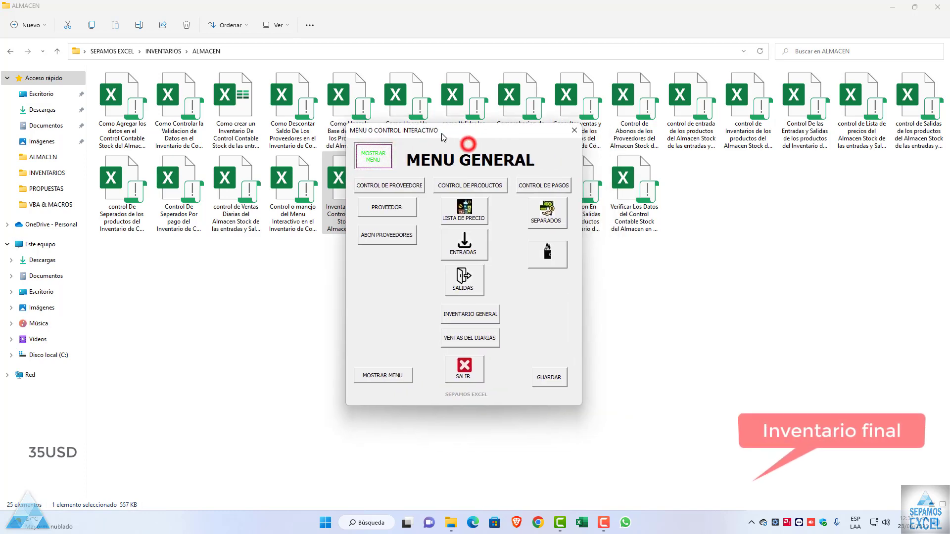
left_click(376, 151)
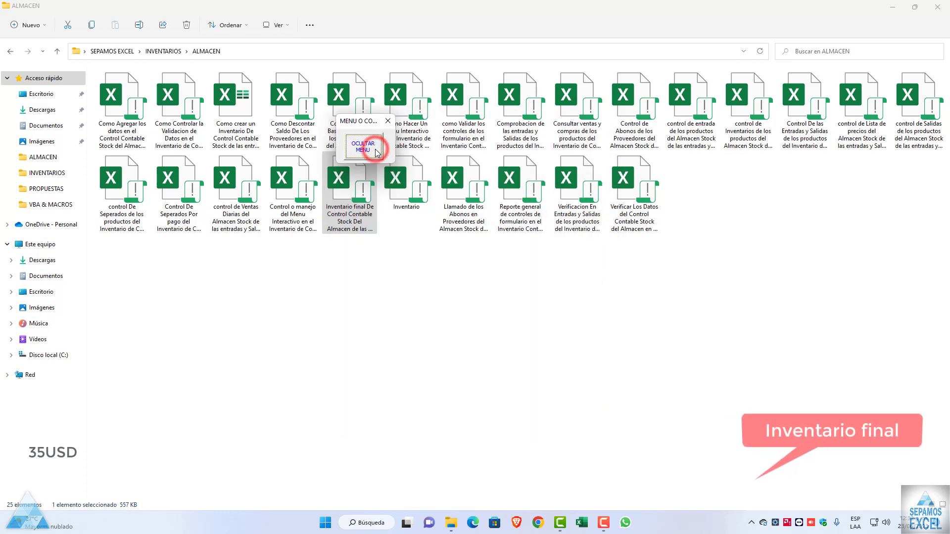
left_click(377, 151)
left_click(377, 151)
left_click(377, 151)
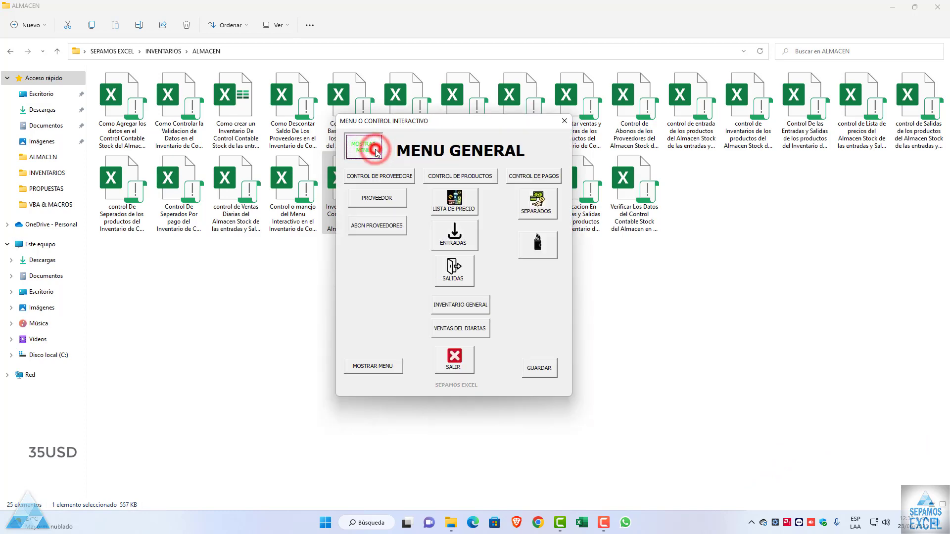
left_click(377, 150)
left_click(377, 151)
left_click(377, 151)
left_click(377, 151)
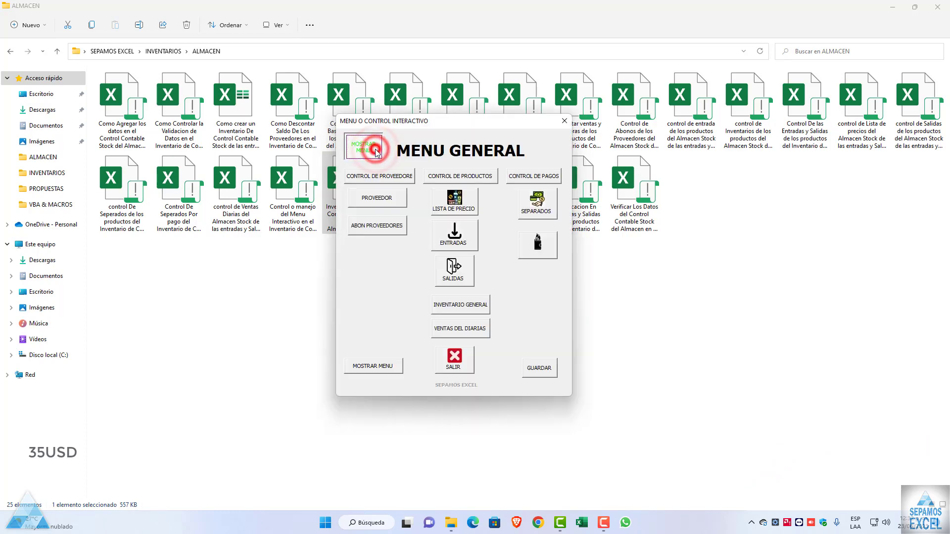
left_click(378, 151)
left_click(376, 151)
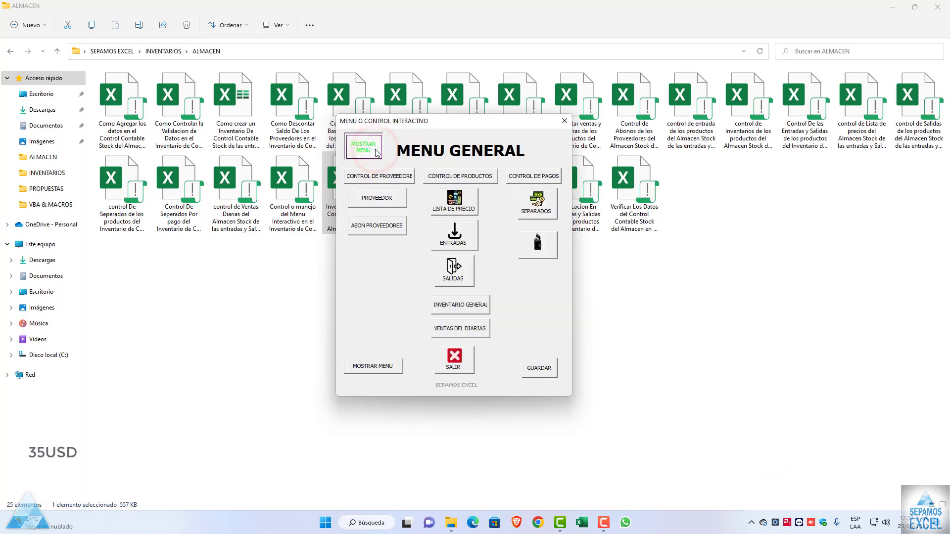
- Expand and collapse the supplier, product and payment categories, then open the client balance register
left_click(379, 176)
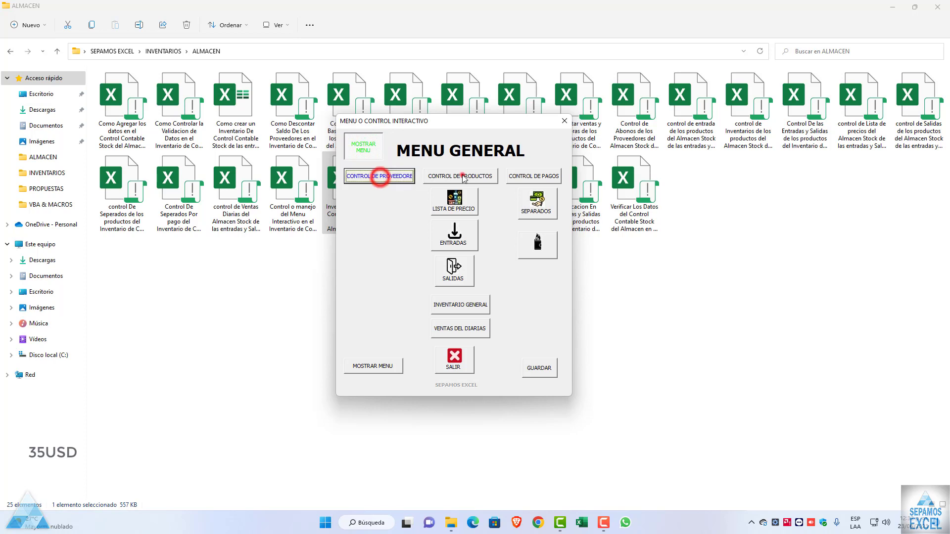
left_click(460, 176)
left_click(527, 176)
left_click(480, 175)
left_click(381, 176)
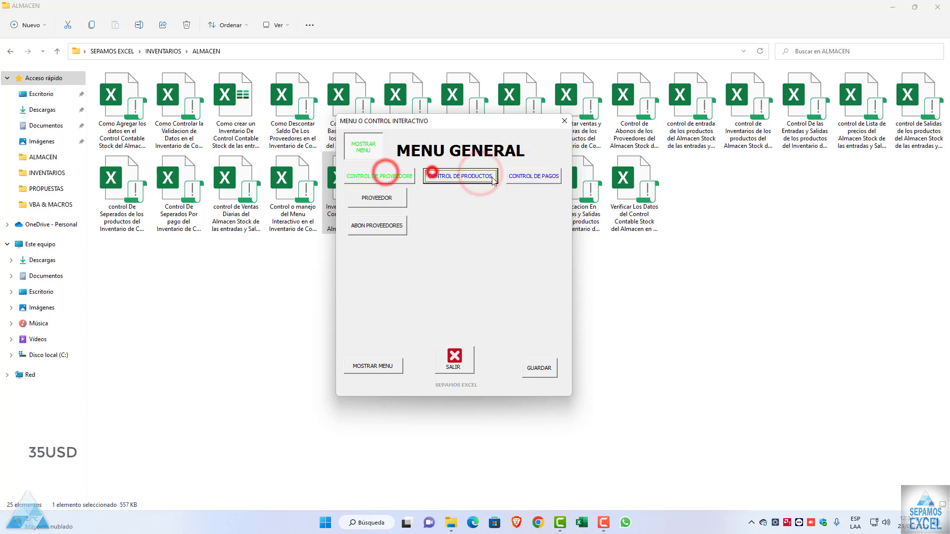
left_click(519, 176)
left_click(464, 176)
left_click(368, 177)
left_click(463, 176)
left_click(532, 176)
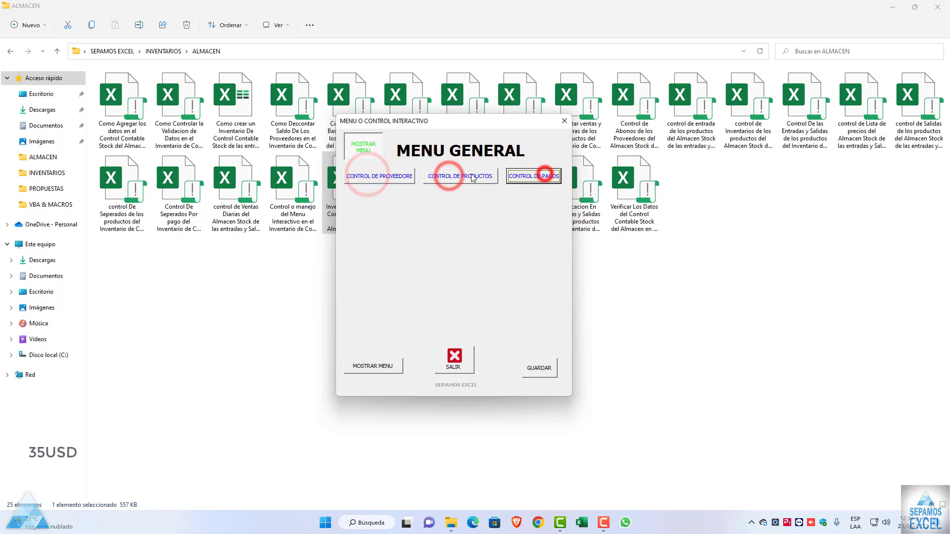
left_click(390, 177)
left_click(449, 179)
left_click(537, 176)
left_click(476, 177)
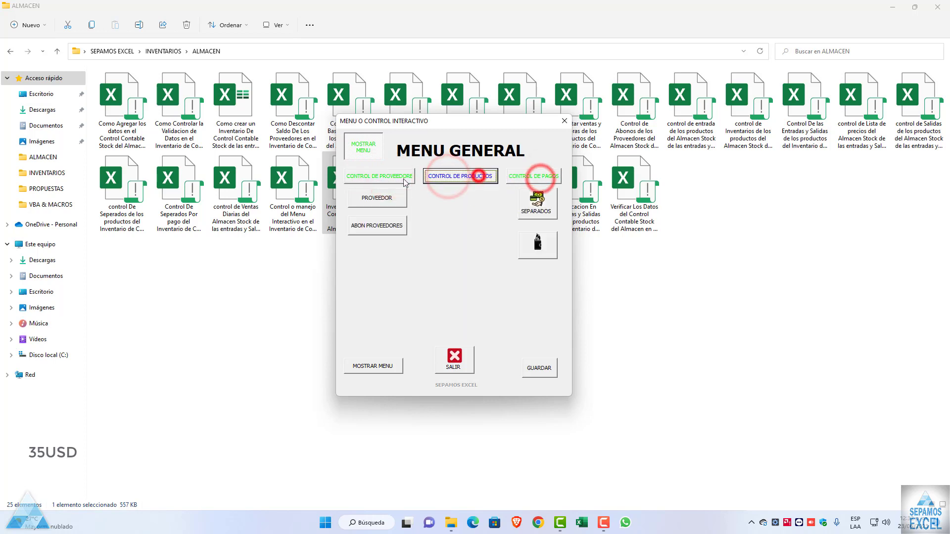
left_click(392, 176)
left_click(454, 177)
left_click(535, 176)
left_click(463, 176)
left_click(382, 176)
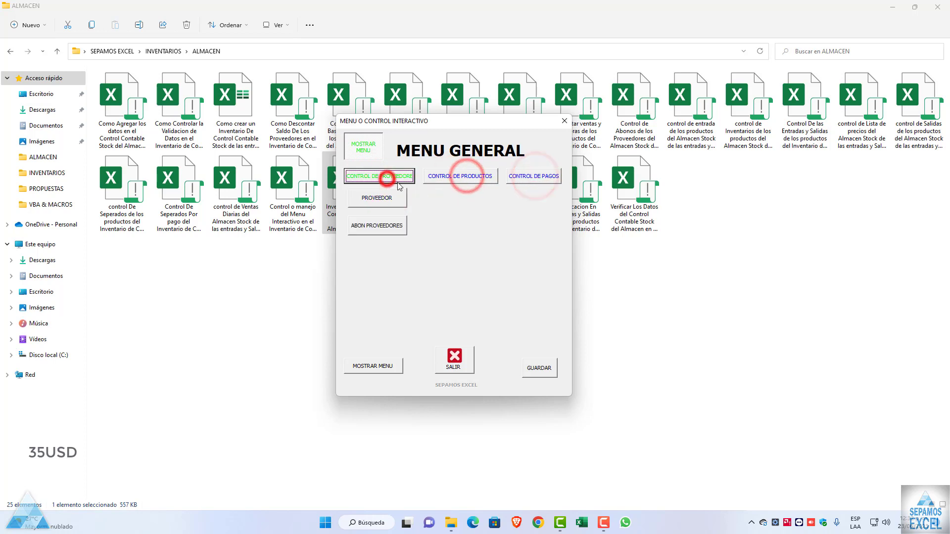
left_click(462, 176)
left_click(533, 177)
left_click(482, 177)
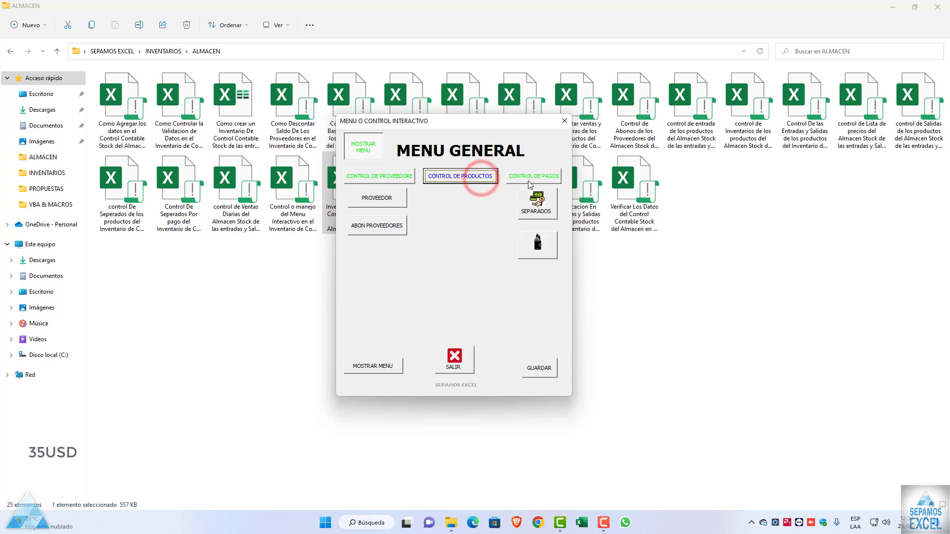
left_click(529, 177)
left_click(398, 180)
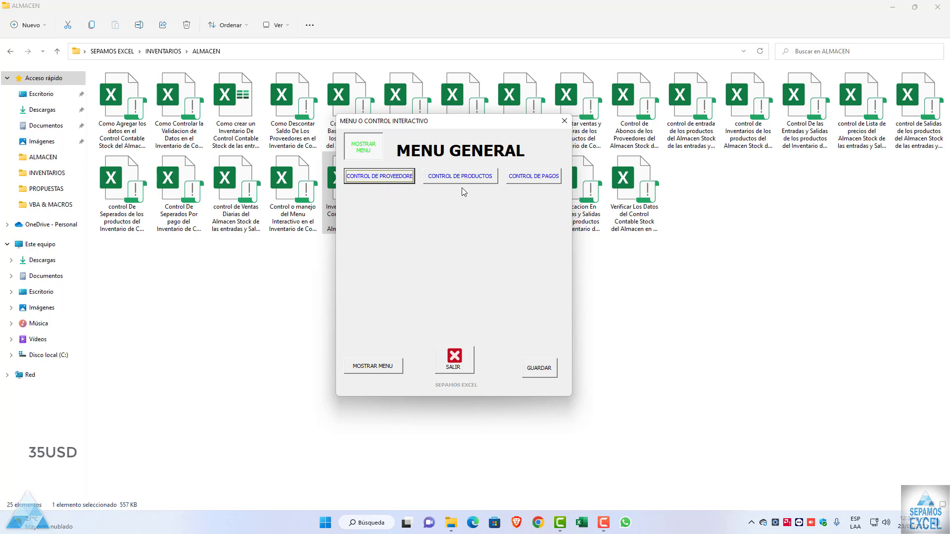
left_click(385, 177)
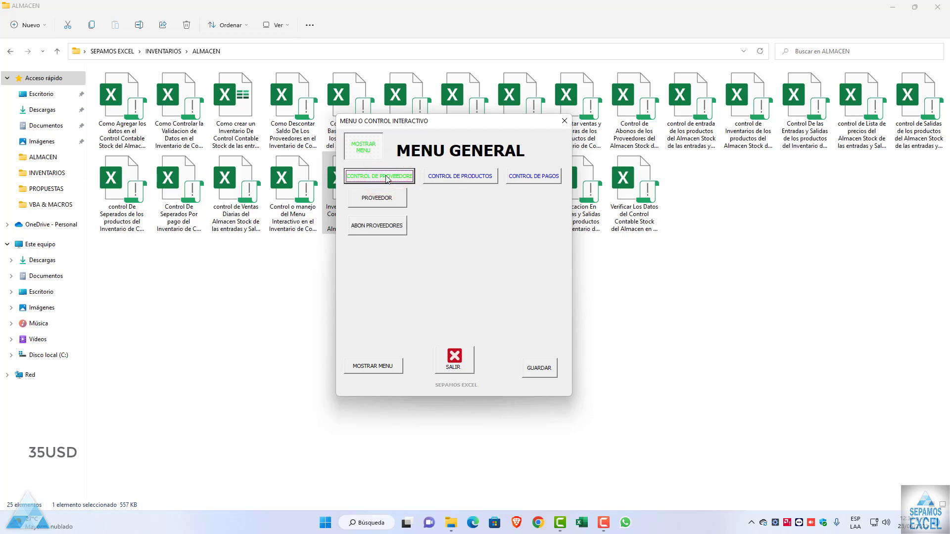
left_click(385, 199)
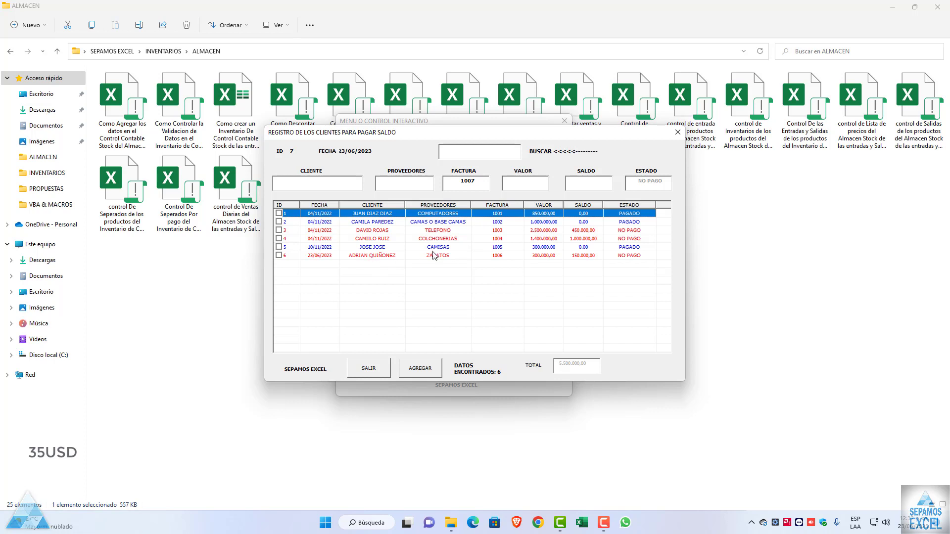
- Complete the client's name in the CLIENTE field
left_click(336, 182)
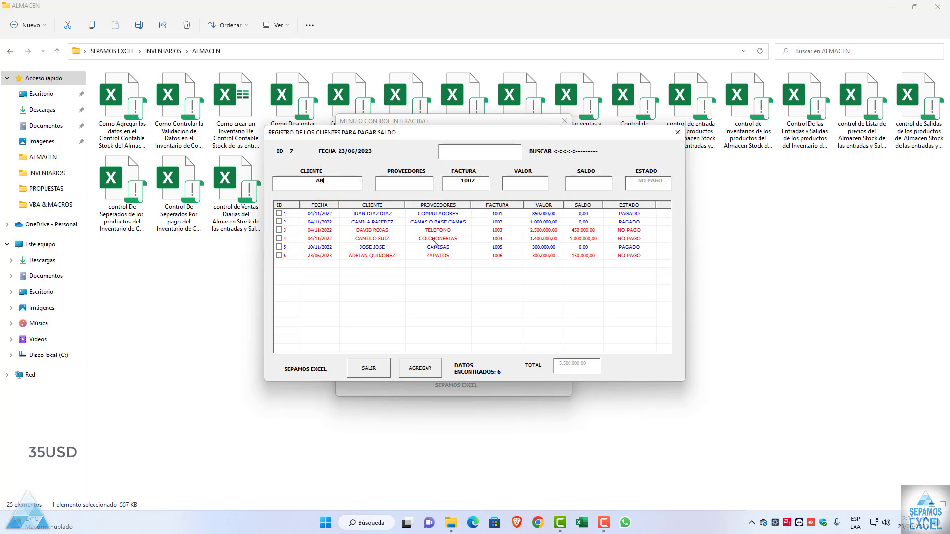
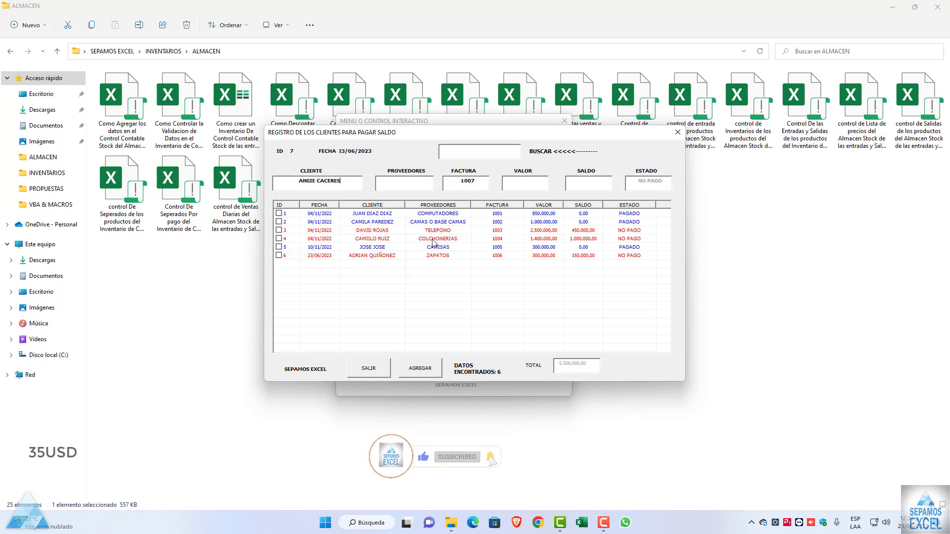
key("Tab")
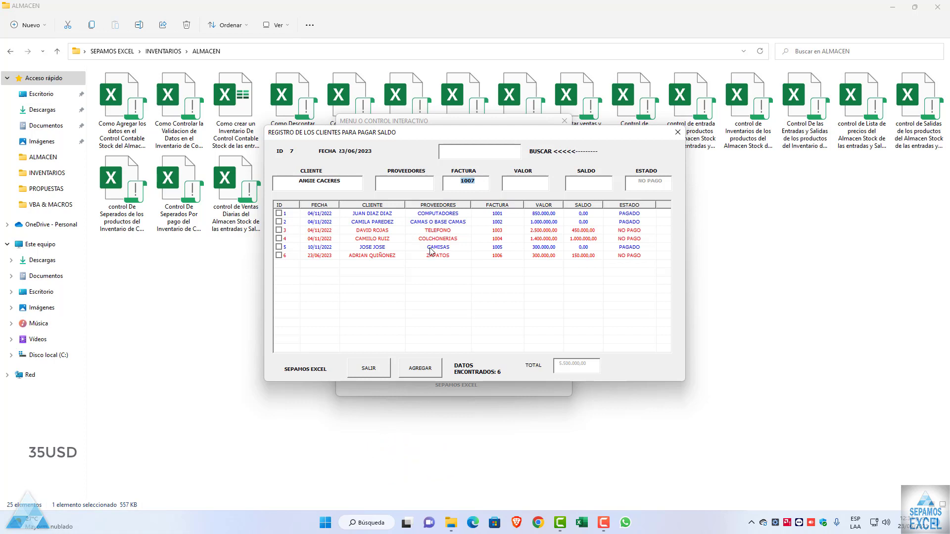
- Fill in supplier PAPELERIA and a value of 500000 for invoice 1007
left_click(421, 181)
left_click(532, 184)
left_click(589, 180)
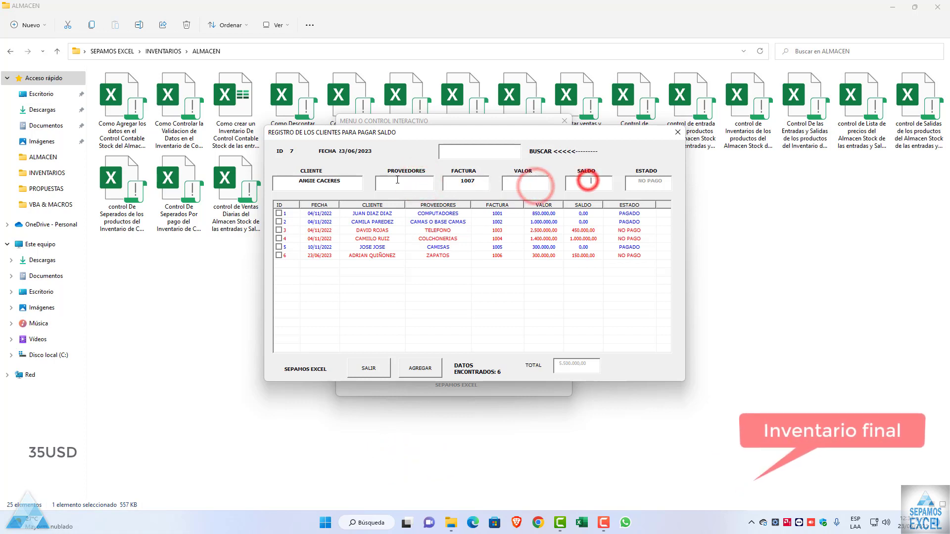
left_click(400, 184)
type("PAPELERIA")
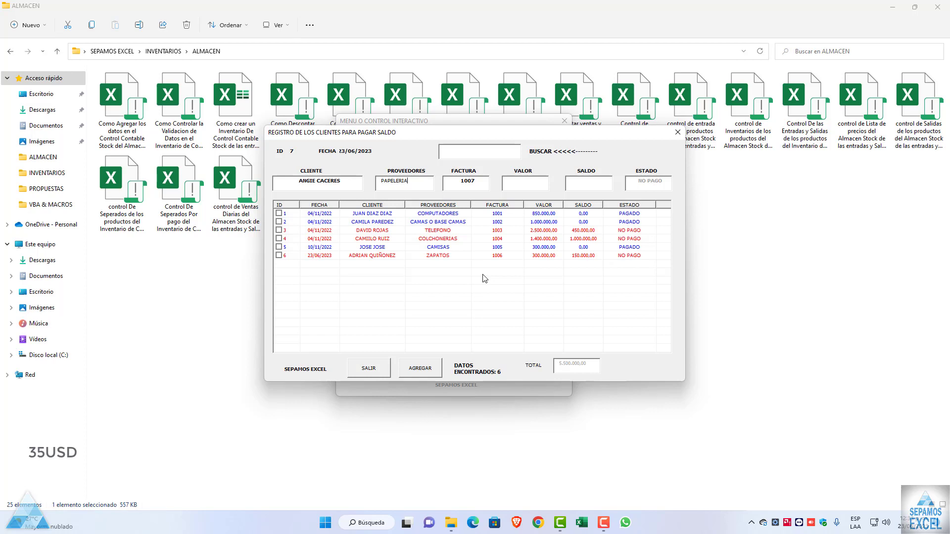
left_click(531, 188)
type("00000")
- Save and confirm the new balance record, then close the registration form
left_click(420, 369)
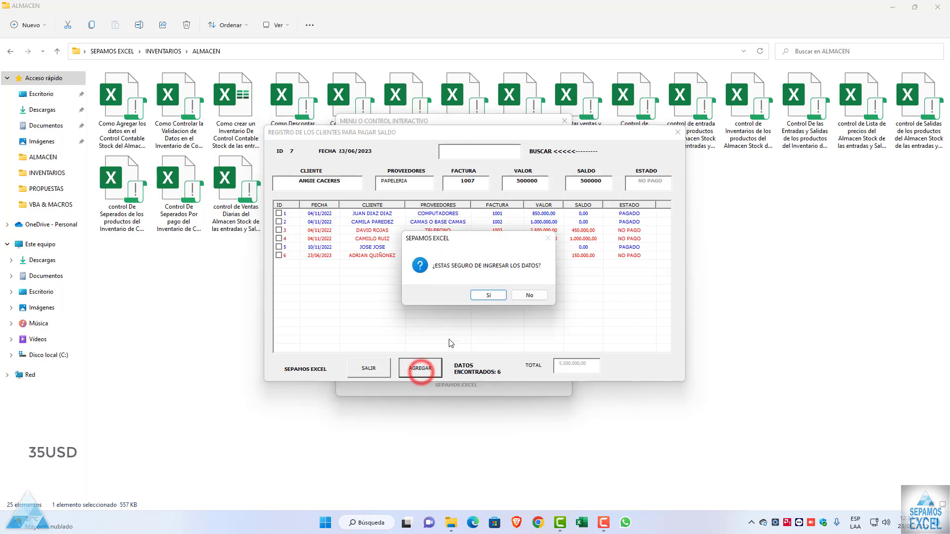
left_click(488, 296)
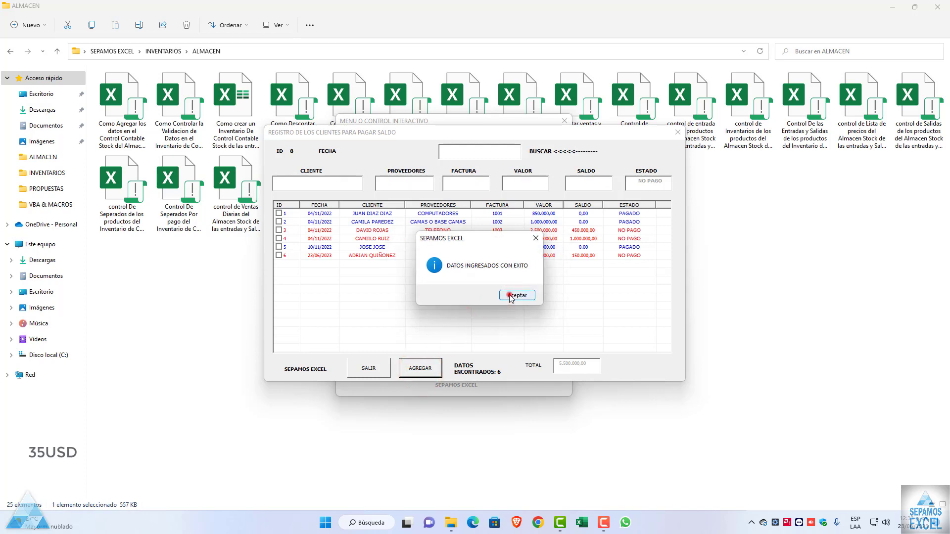
left_click(510, 296)
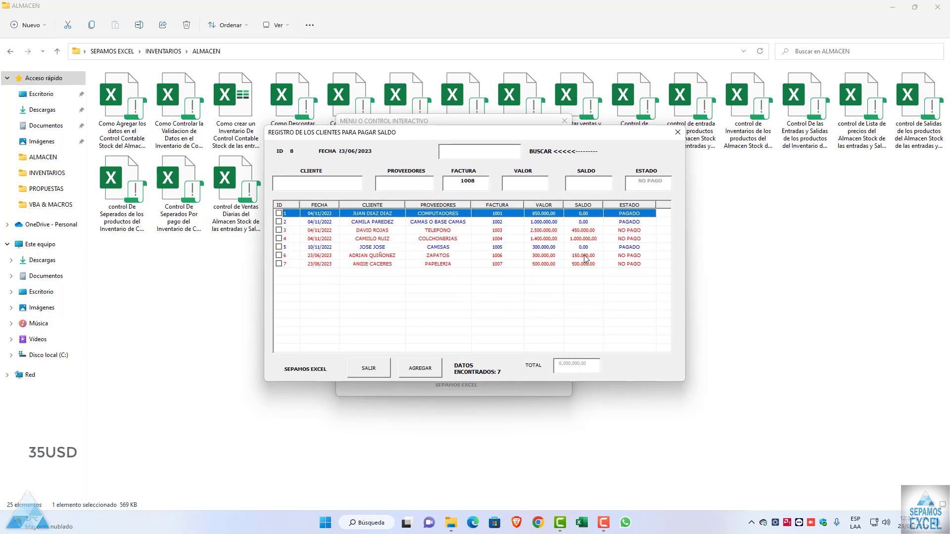
left_click(678, 133)
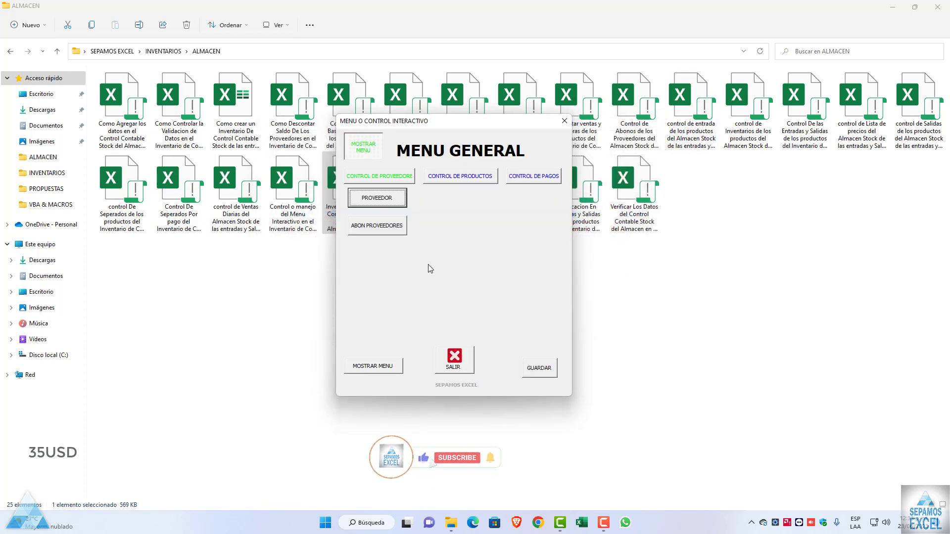
- Load invoice 1007 into the payment form and register a 250000 installment
left_click(383, 230)
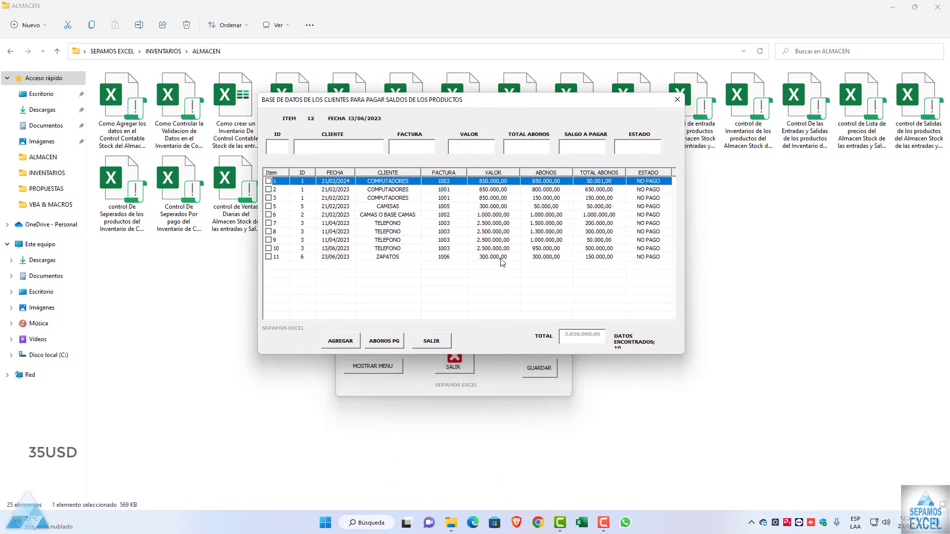
left_click(386, 341)
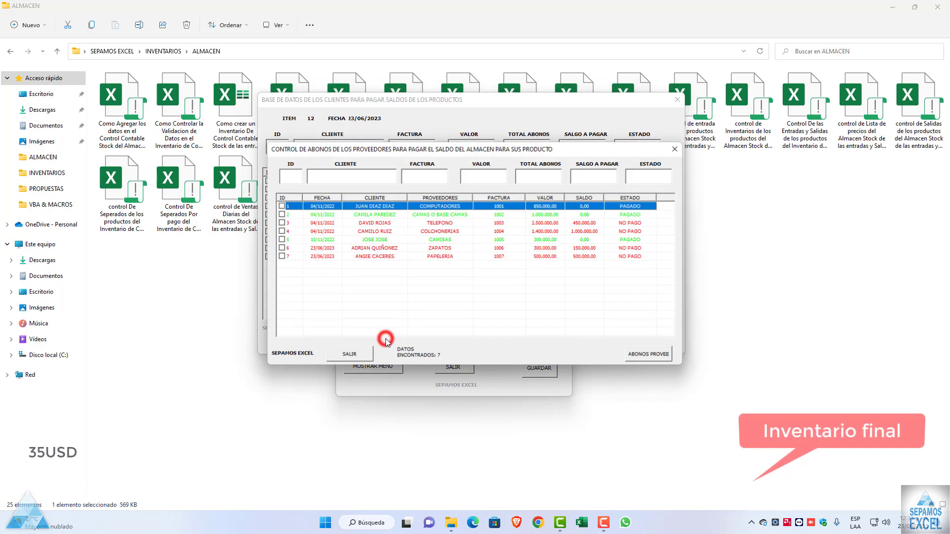
left_click(387, 256)
double_click(387, 257)
left_click(530, 297)
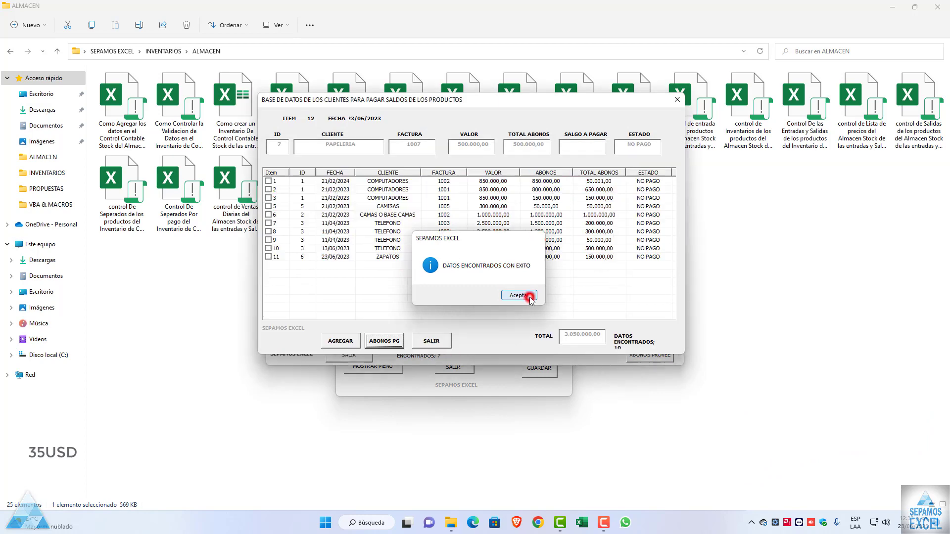
left_click(576, 149)
type("250000")
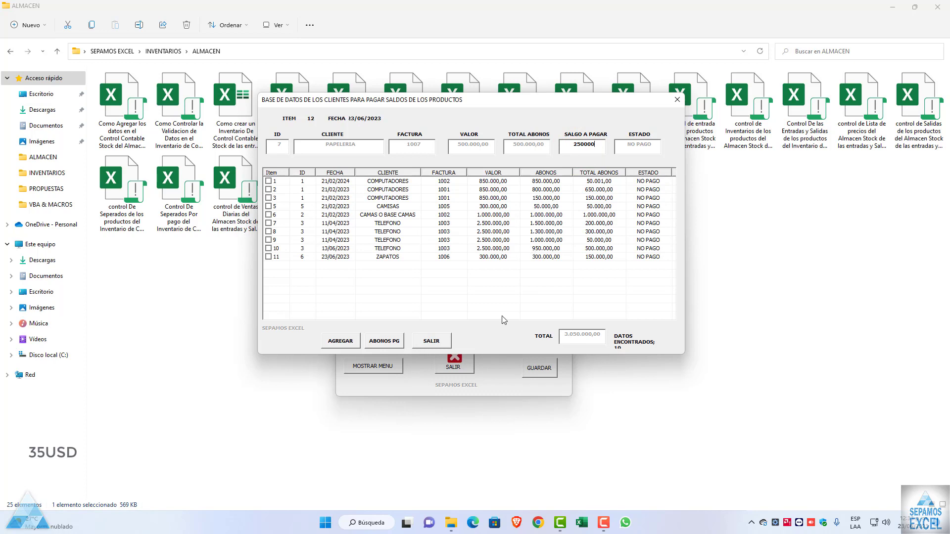
left_click(341, 342)
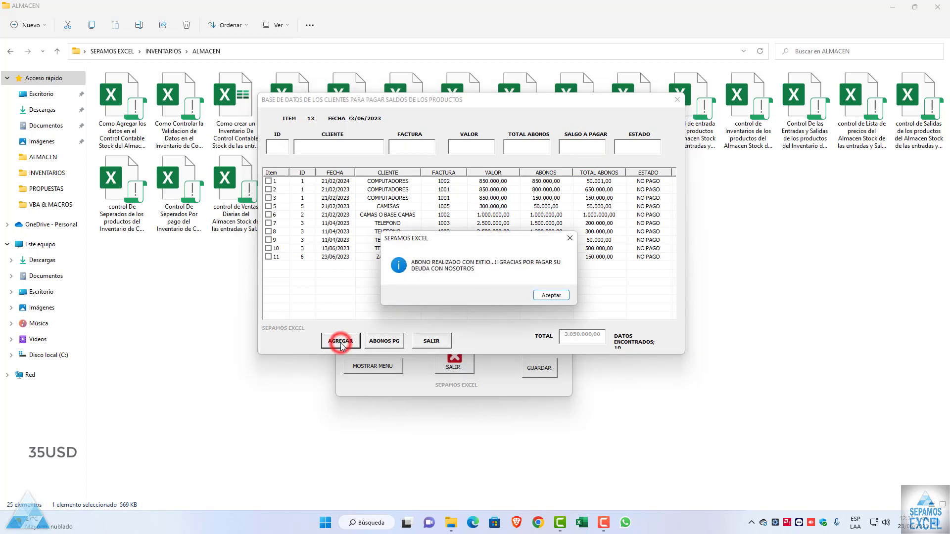
left_click(550, 296)
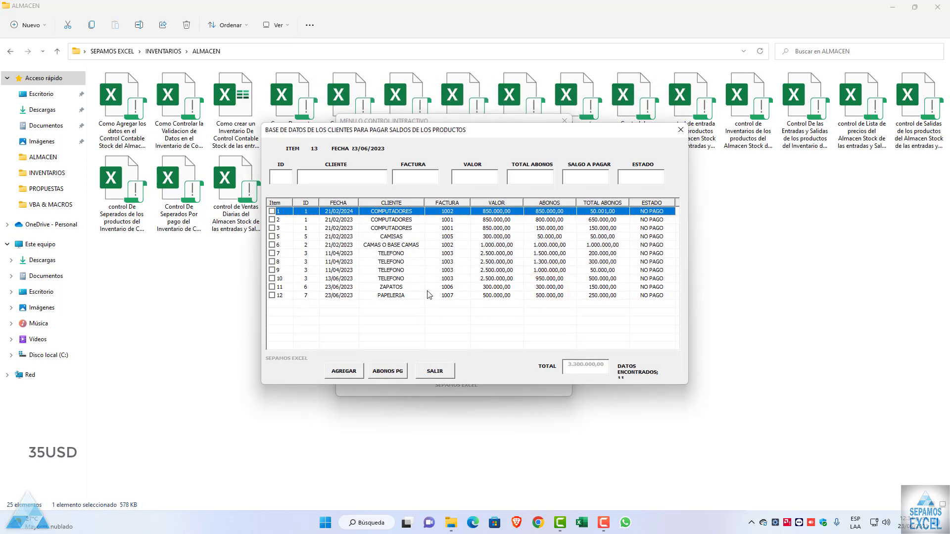
- Review the payment rows and confirm invoice 1007's remaining balance is 250.000
left_click(588, 296)
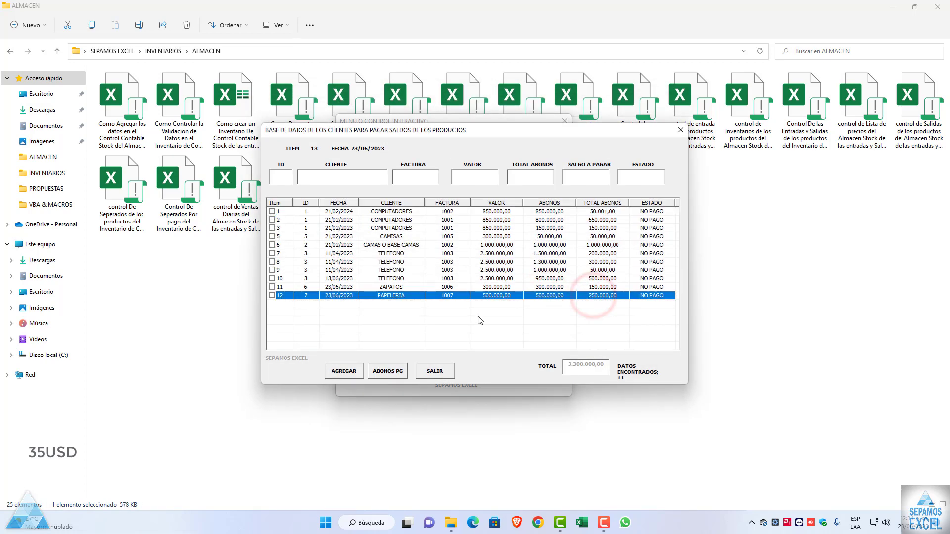
left_click_drag(480, 135, 488, 116)
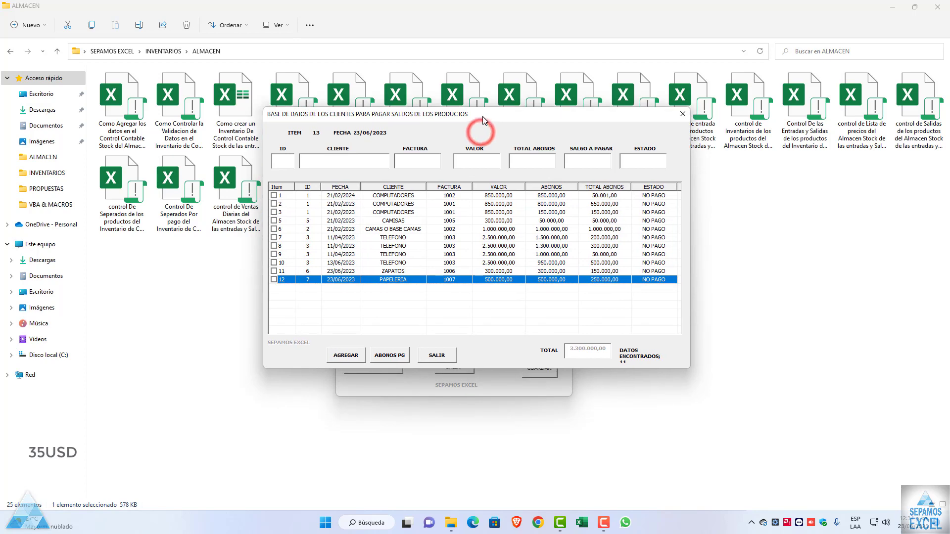
left_click(456, 228)
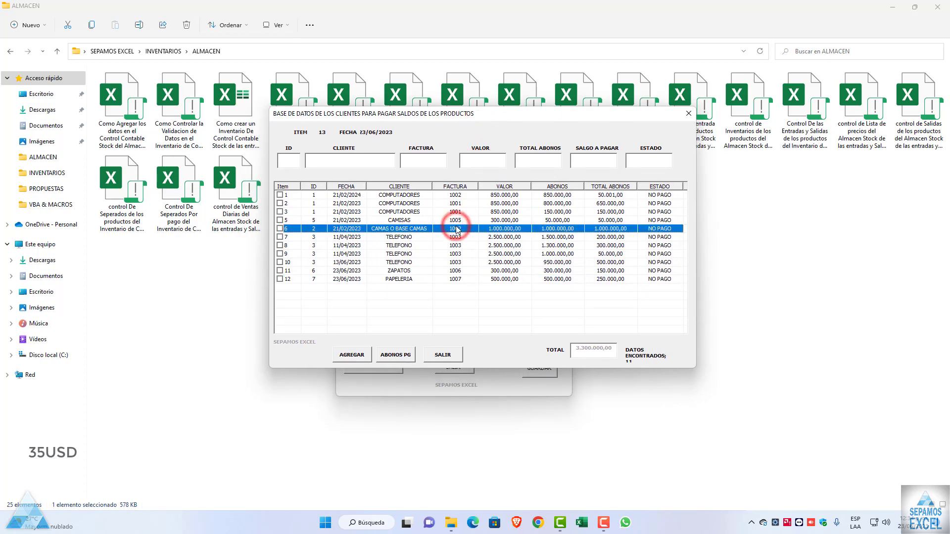
left_click(405, 355)
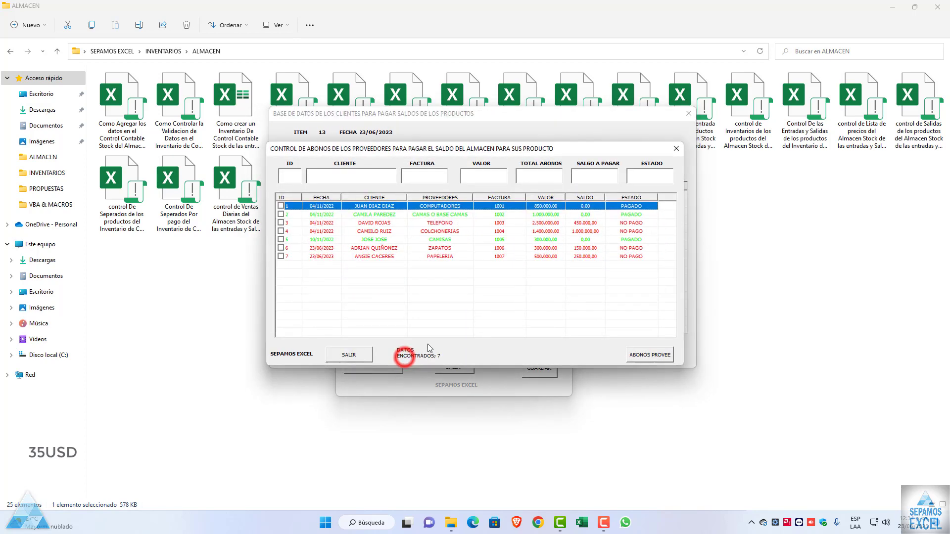
left_click(599, 256)
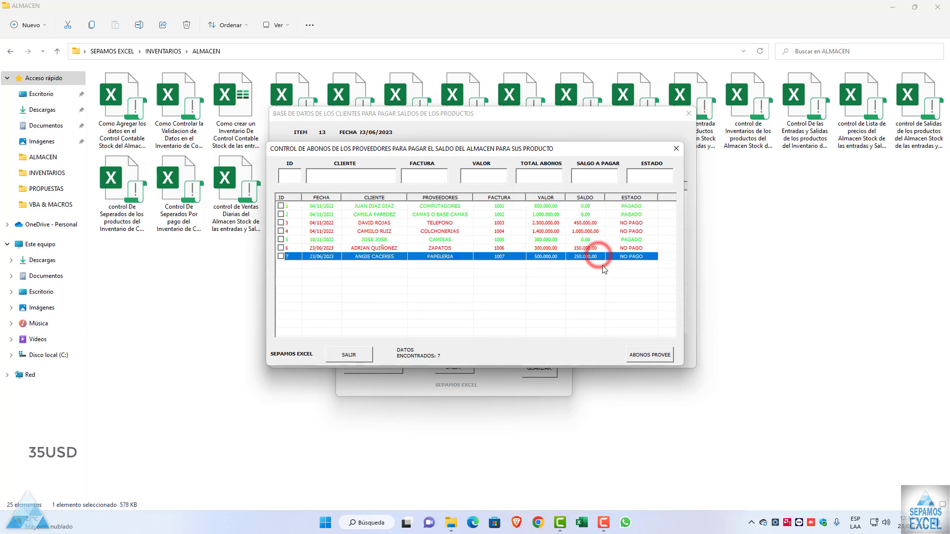
left_click(585, 256)
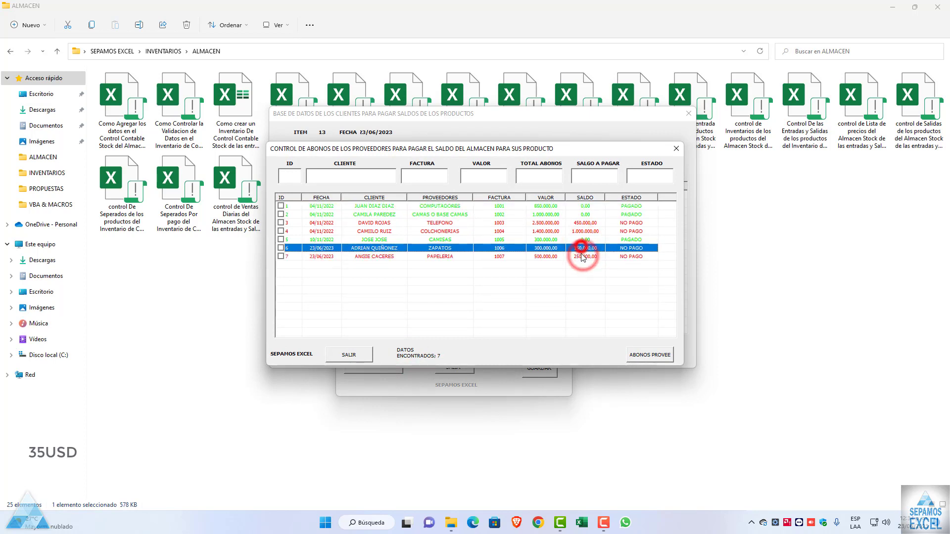
left_click(581, 248)
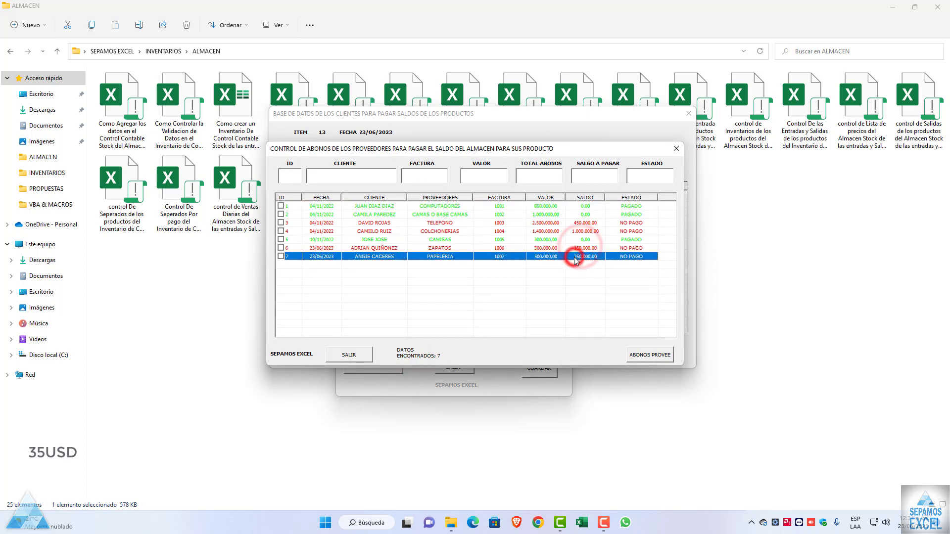
left_click(676, 149)
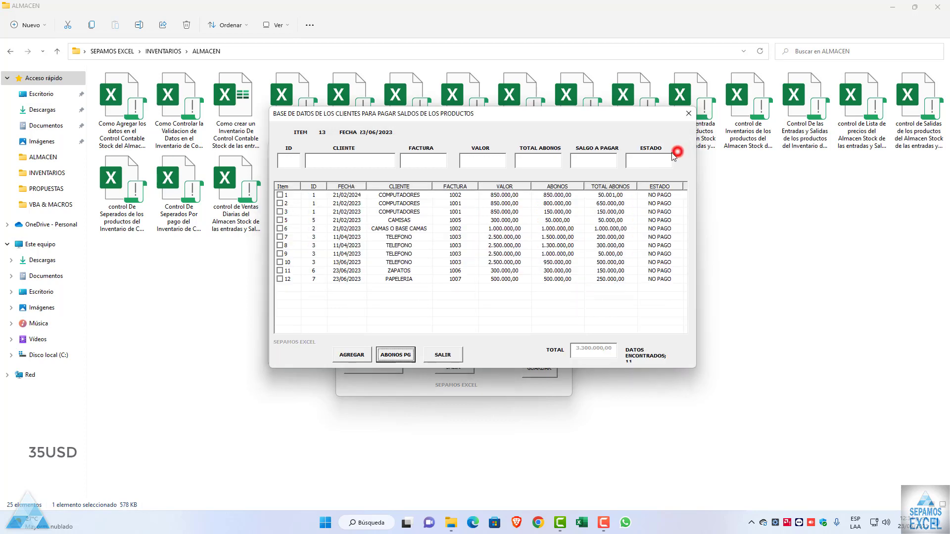
- Register a 100,000 installment on ZAPATOS invoice 1006, after clearing the empty-fields warning
left_click(351, 355)
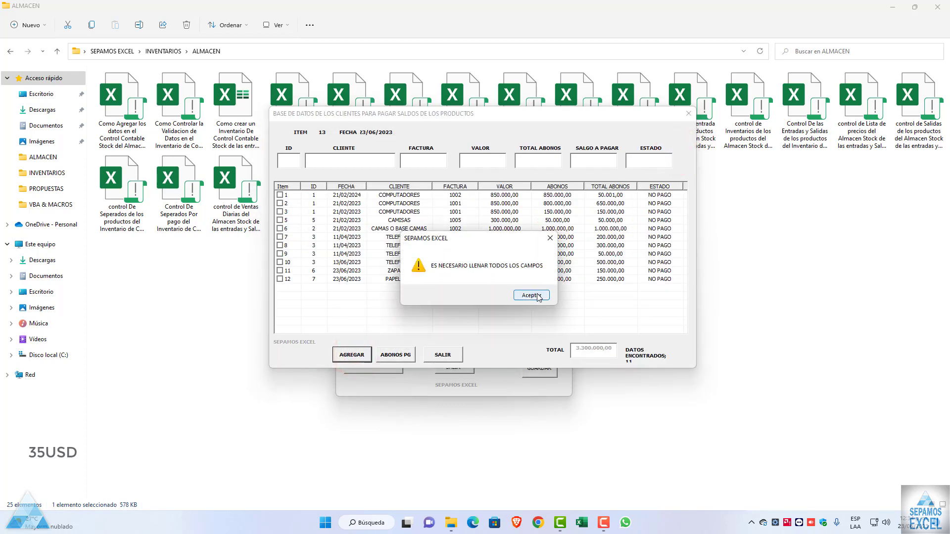
left_click(537, 296)
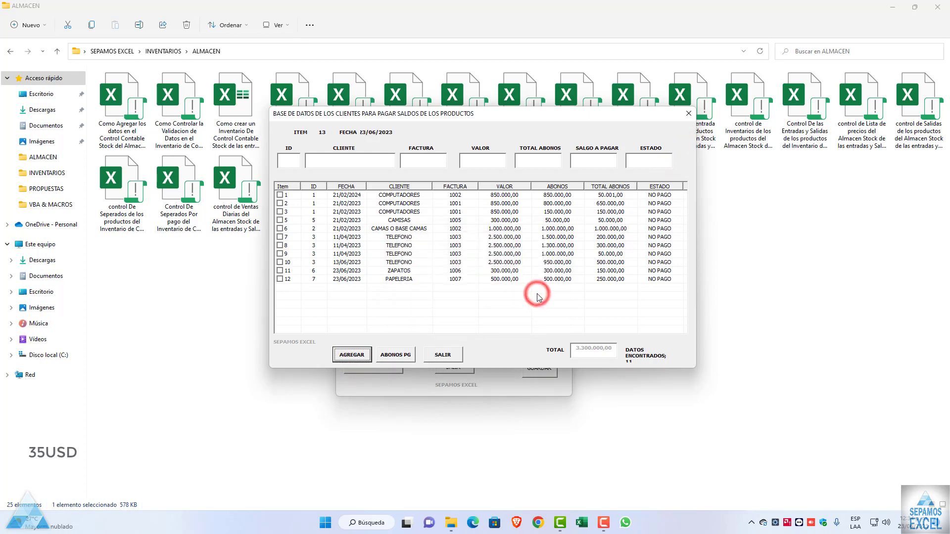
left_click(402, 355)
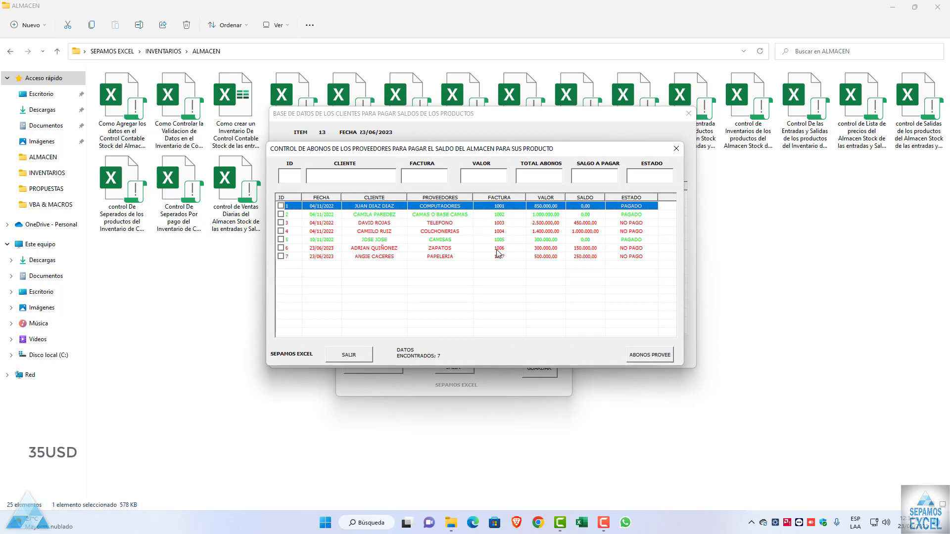
double_click(498, 250)
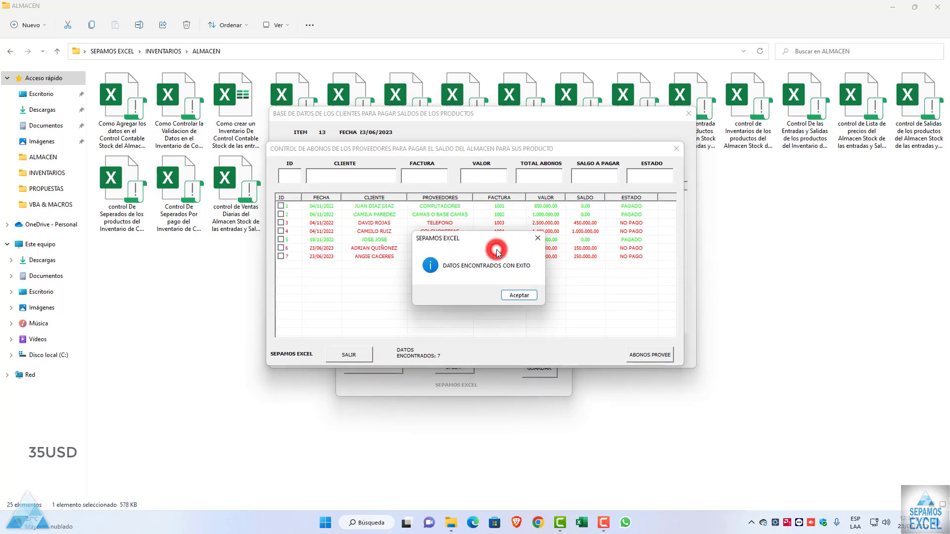
left_click(516, 295)
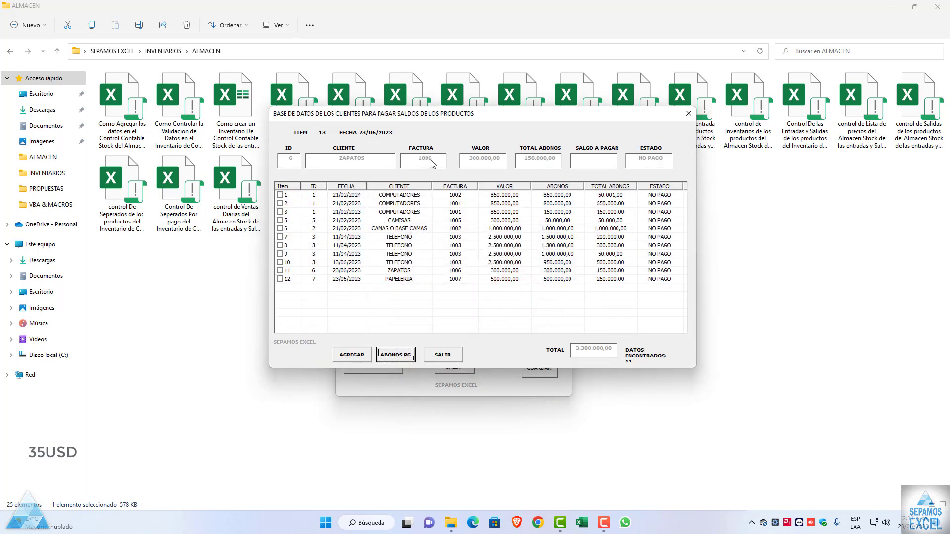
left_click(573, 161)
left_click(360, 356)
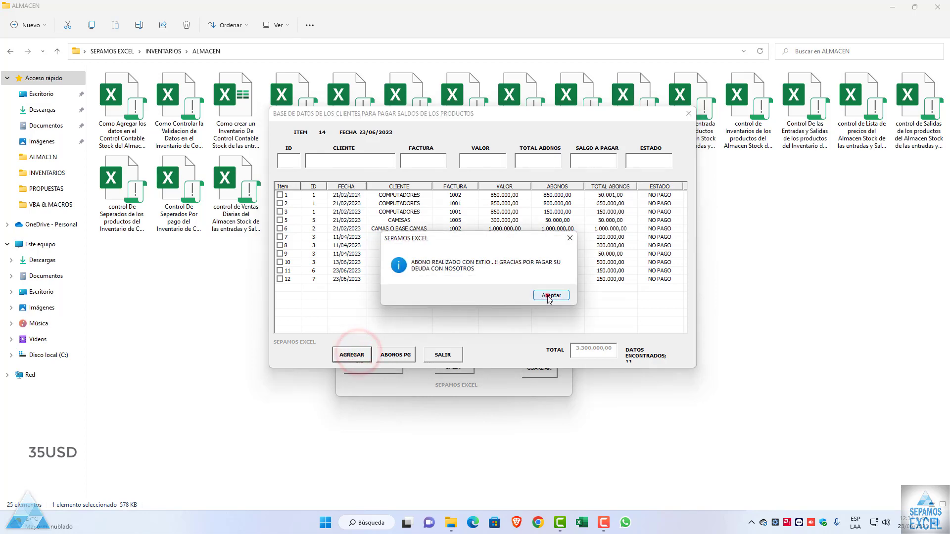
left_click(546, 297)
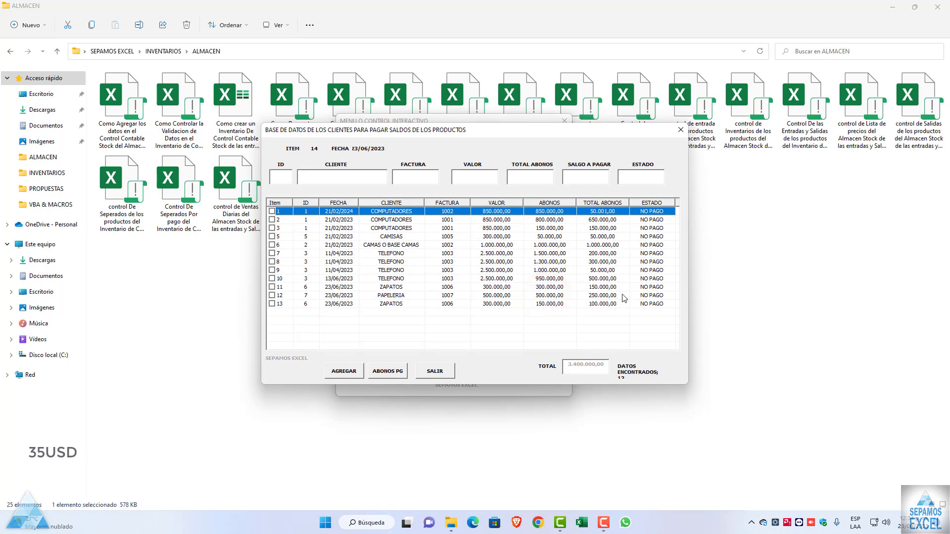
- Load ZAPATOS invoice 1006 into the payment form and submit a 55000 installment
left_click(389, 371)
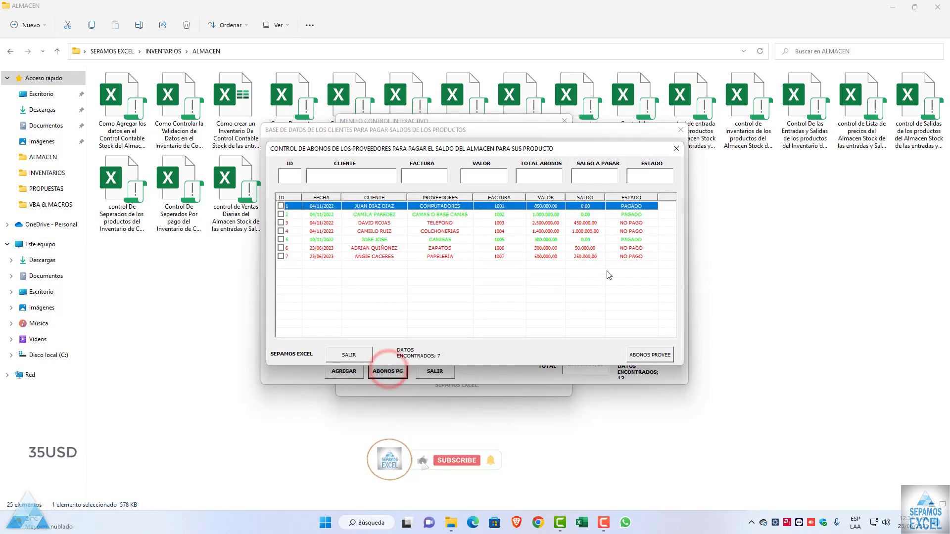
left_click(594, 251)
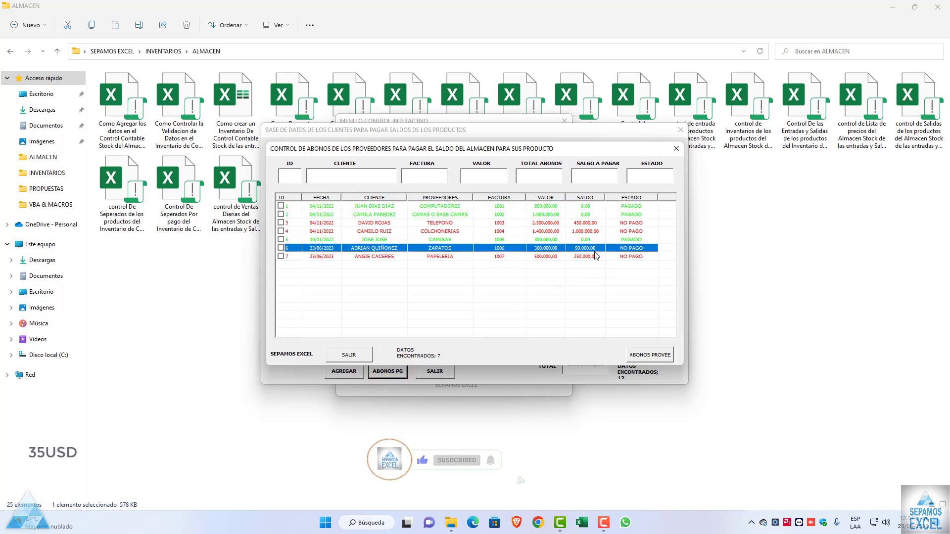
left_click(350, 354)
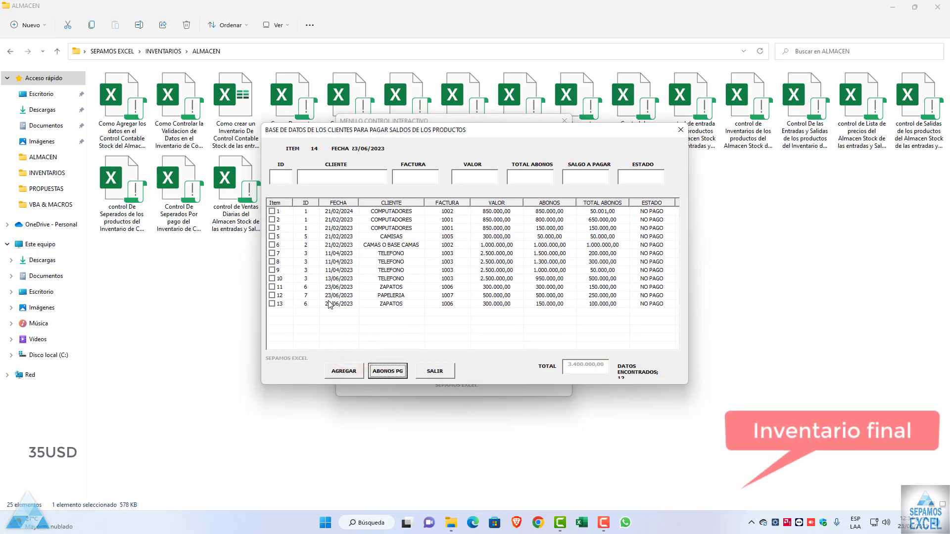
left_click(388, 371)
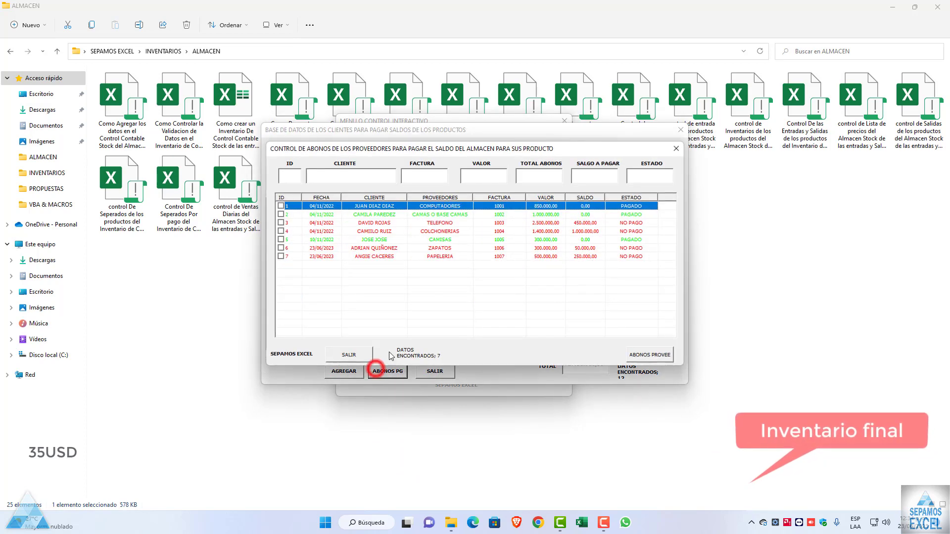
double_click(503, 248)
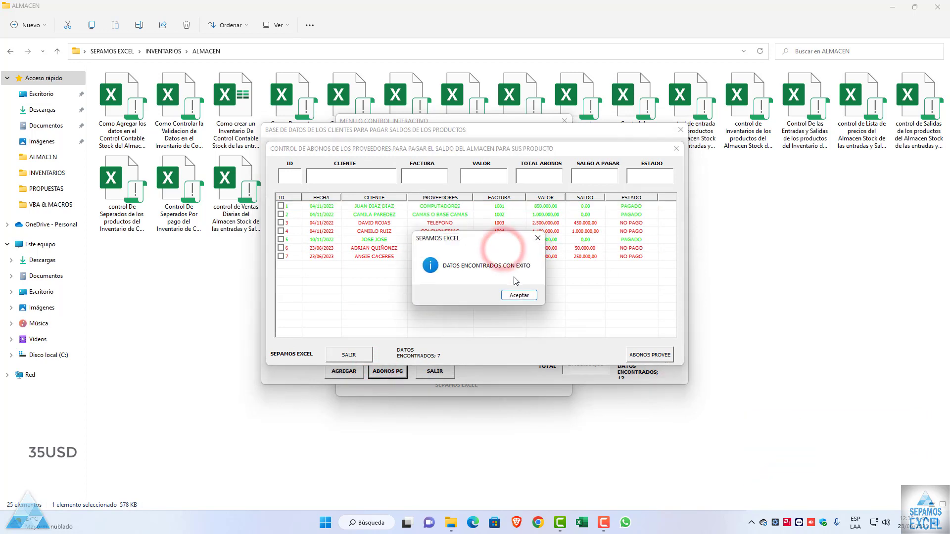
left_click(518, 295)
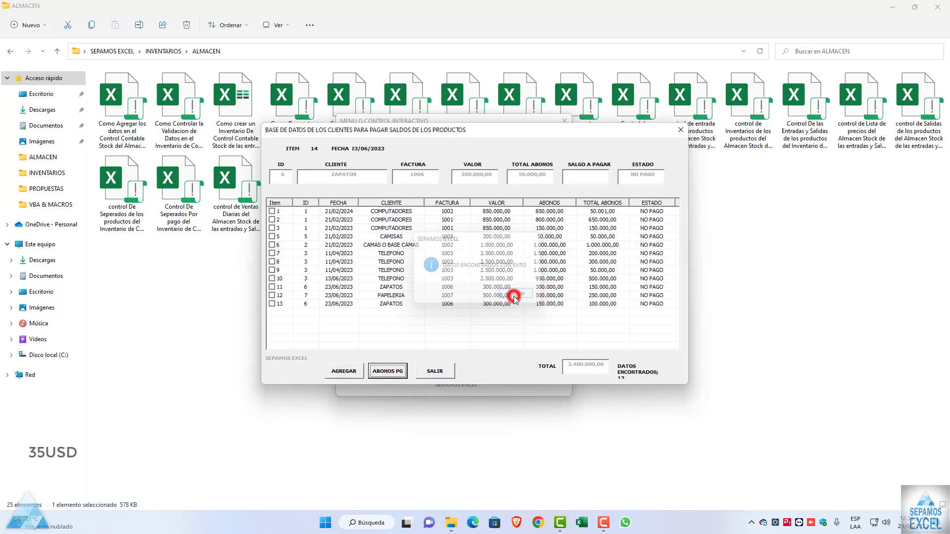
left_click(593, 180)
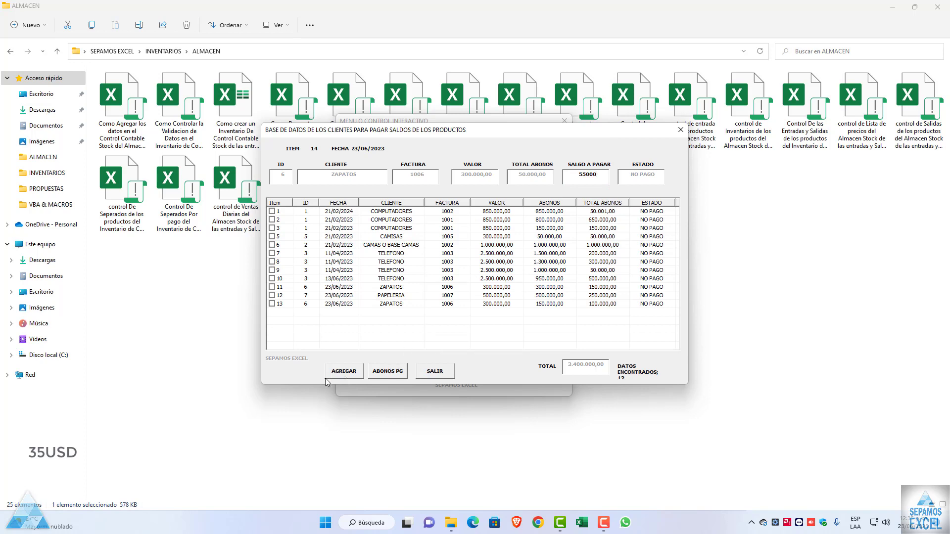
type("55000")
left_click(343, 367)
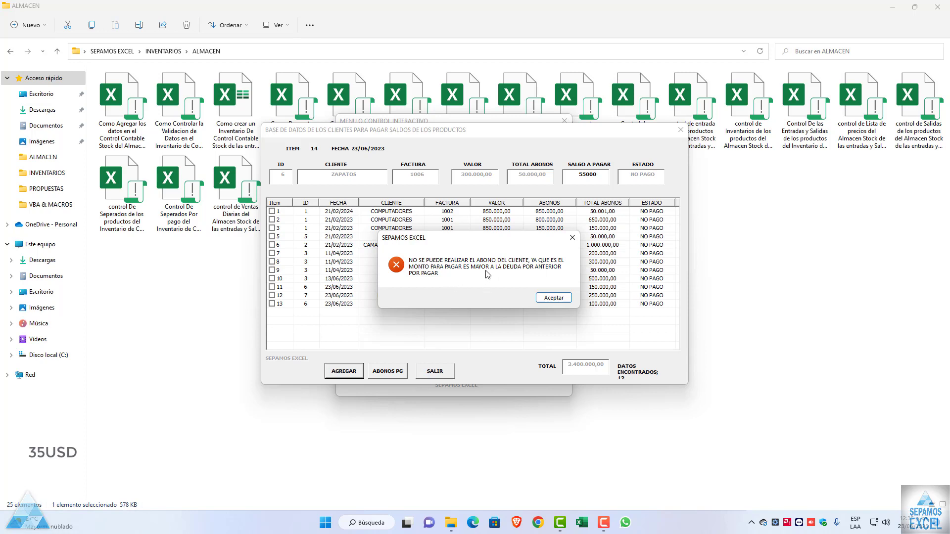
- Correct the amount to 50000 and register it, settling invoice 1006
left_click(554, 297)
left_click(586, 176)
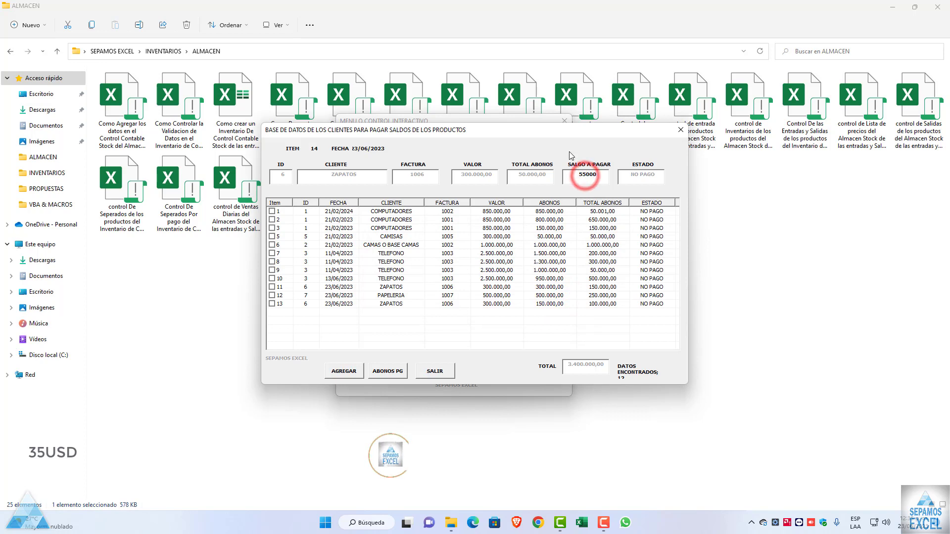
key("BackSpace")
type("0")
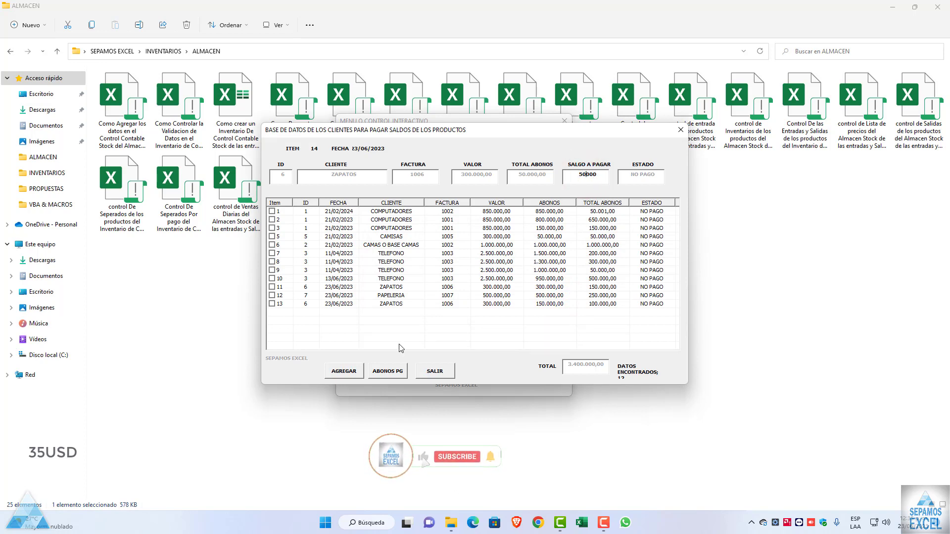
left_click(344, 371)
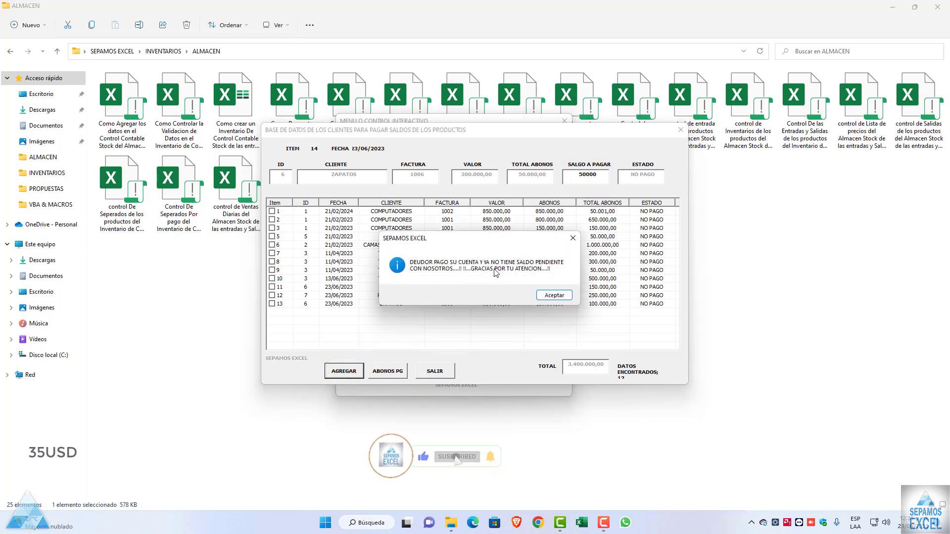
left_click(554, 295)
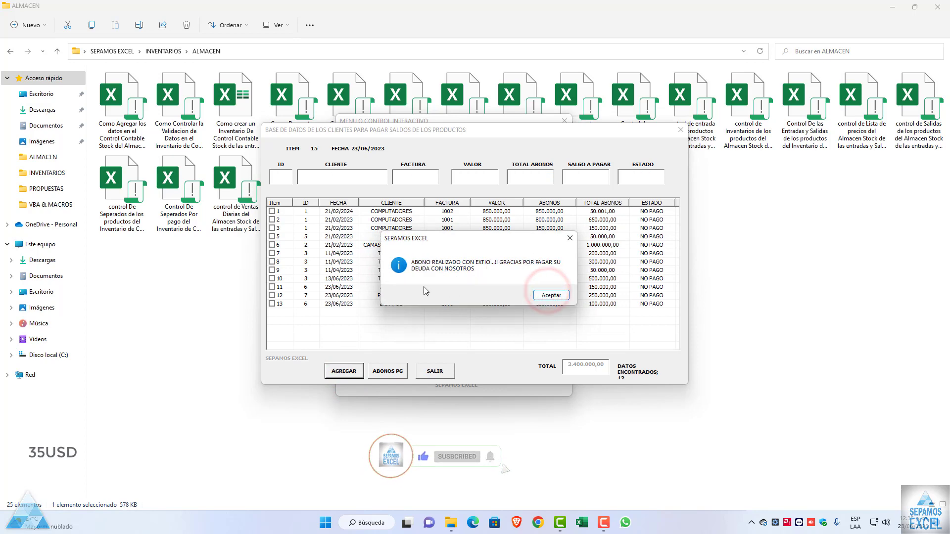
left_click(547, 295)
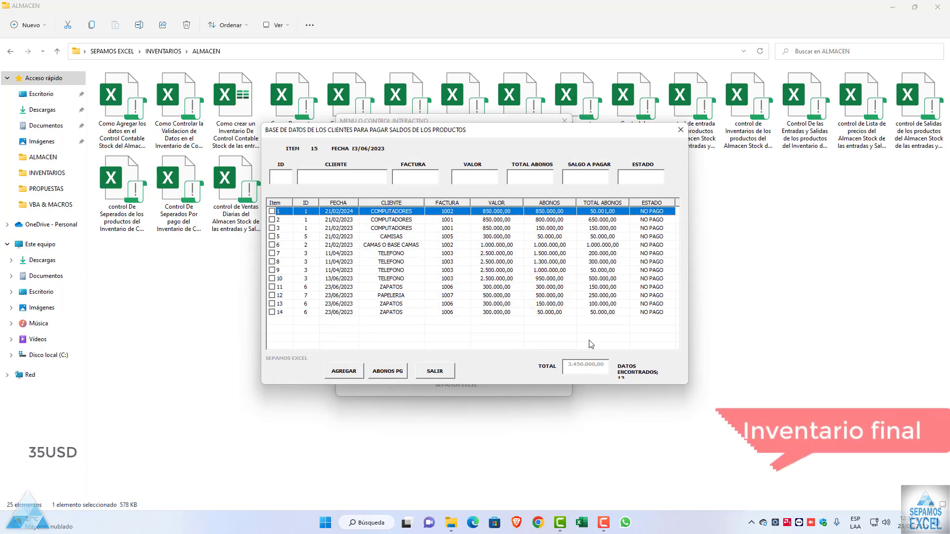
- Check in ABONOS PG that invoice 1006 shows a 0.00 balance marked PAGADO
left_click(390, 371)
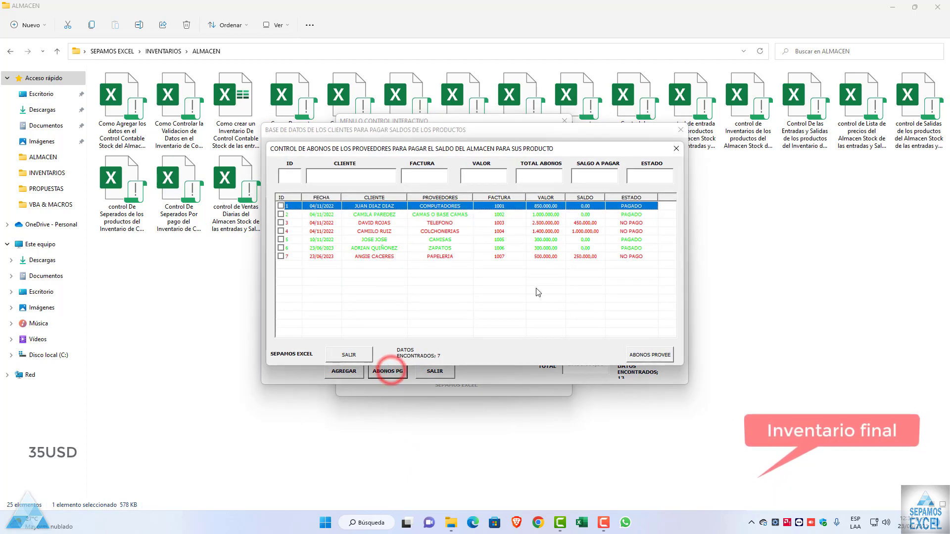
left_click(588, 248)
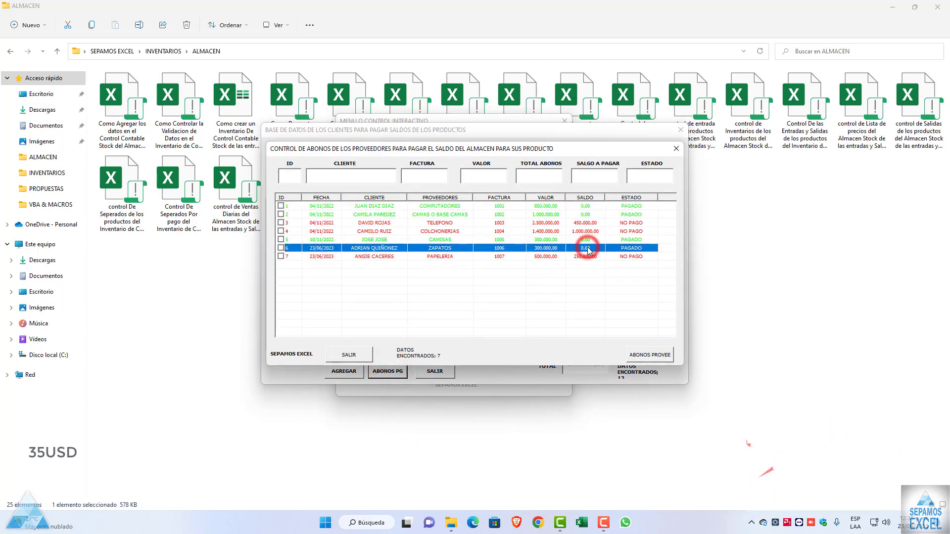
left_click(587, 239)
left_click(586, 256)
left_click(585, 241)
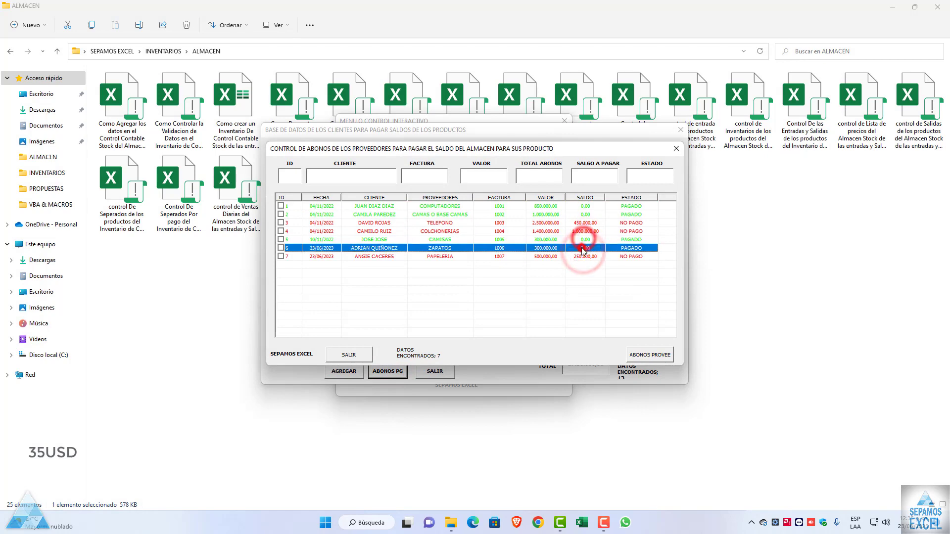
left_click(675, 148)
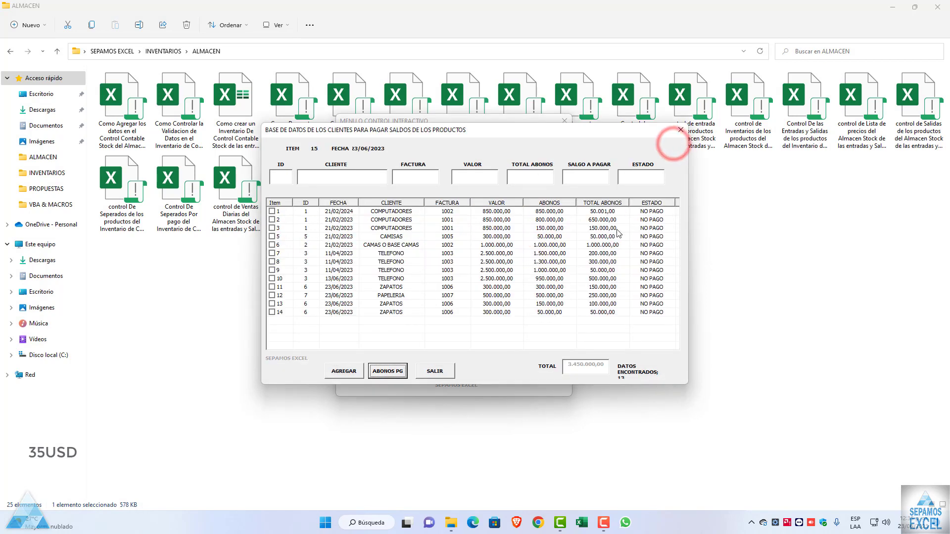
- Close the payments form, show the product control options, and review the price list
left_click(437, 369)
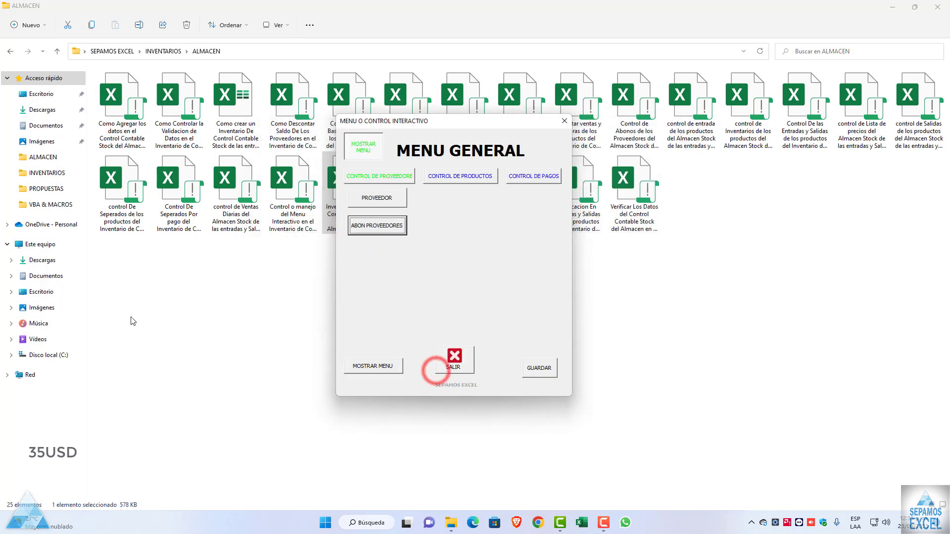
left_click(360, 177)
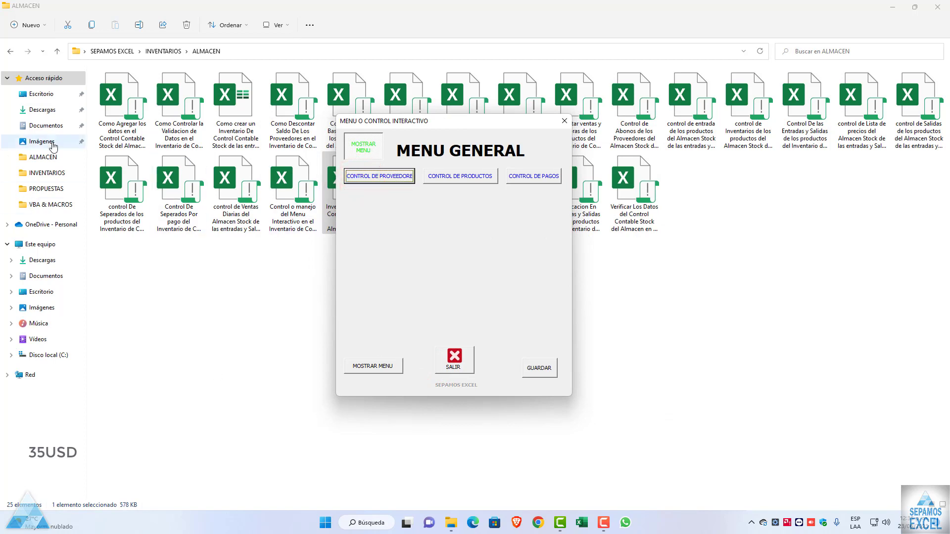
left_click(456, 177)
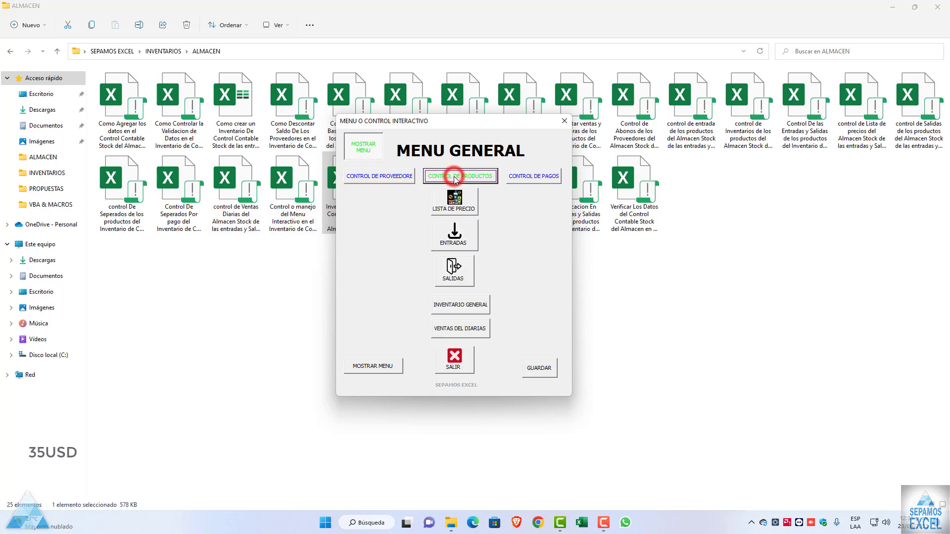
left_click(451, 203)
left_click_drag(487, 142, 507, 90)
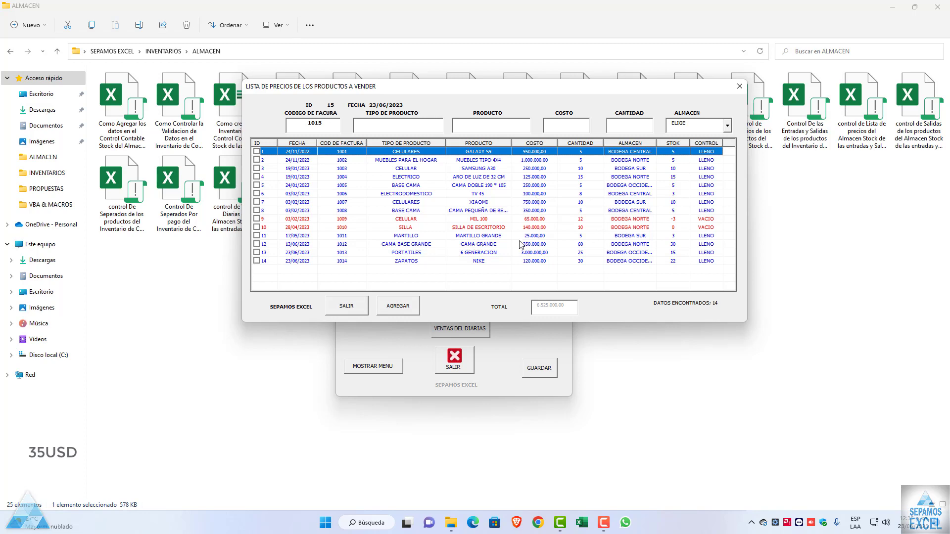
left_click(743, 91)
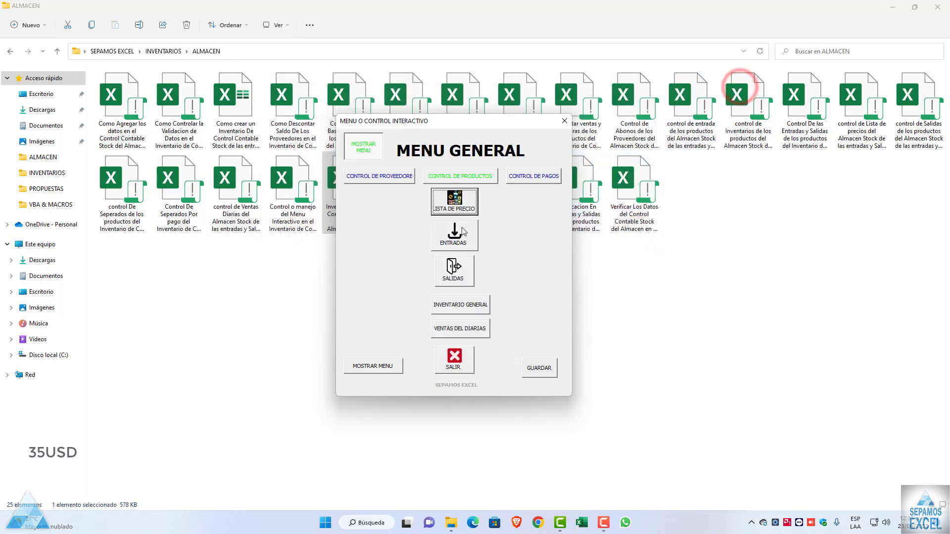
- Review the Entradas, Salidas and Inventario General forms, then open Ventas del Diarias
left_click(451, 241)
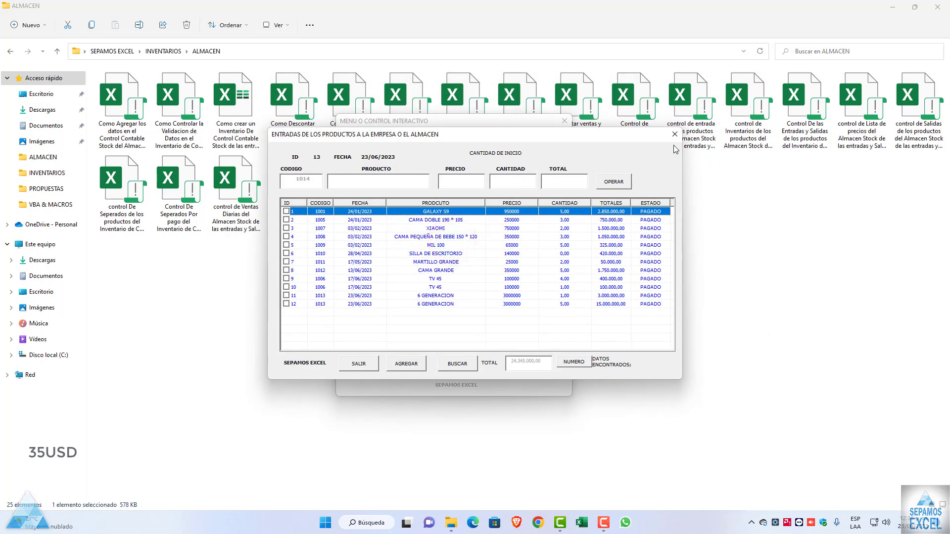
left_click(674, 134)
left_click(451, 274)
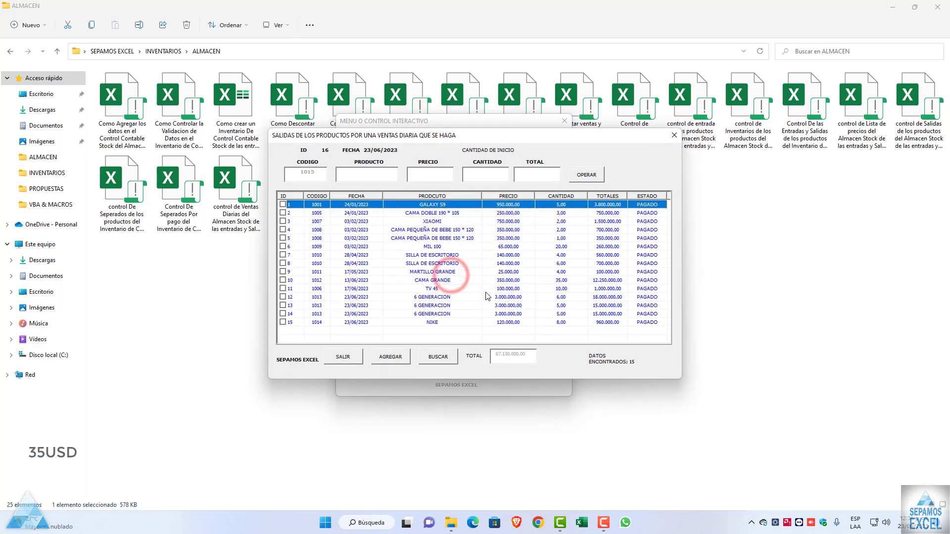
left_click(674, 135)
left_click(465, 305)
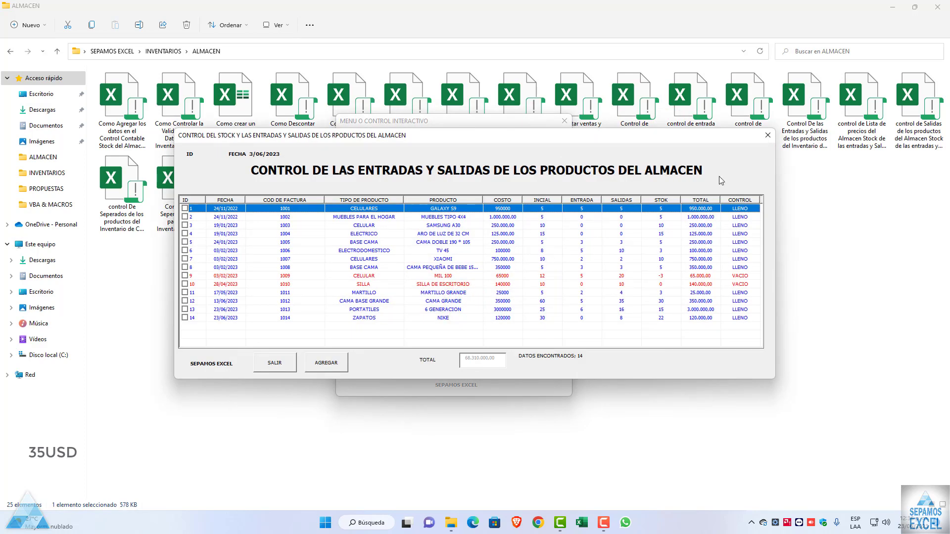
left_click(766, 142)
left_click(470, 326)
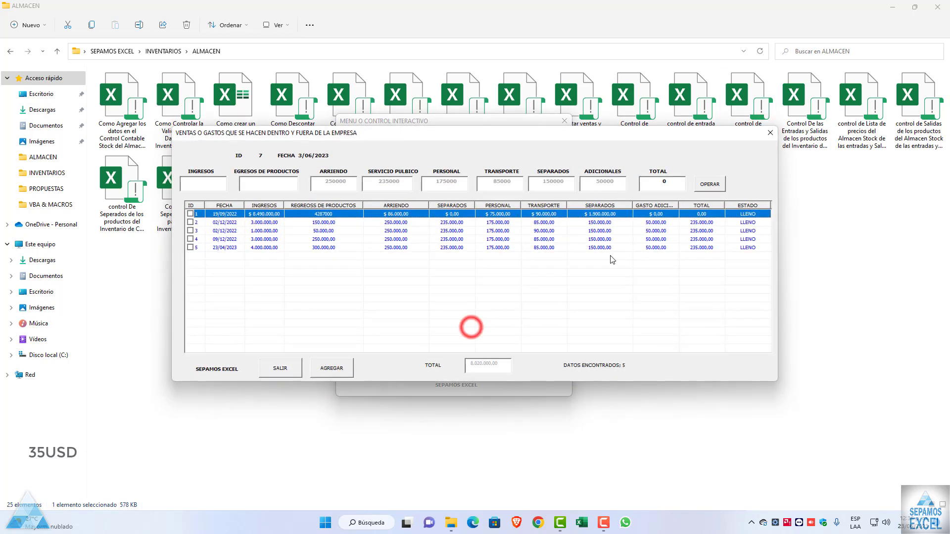
left_click(770, 133)
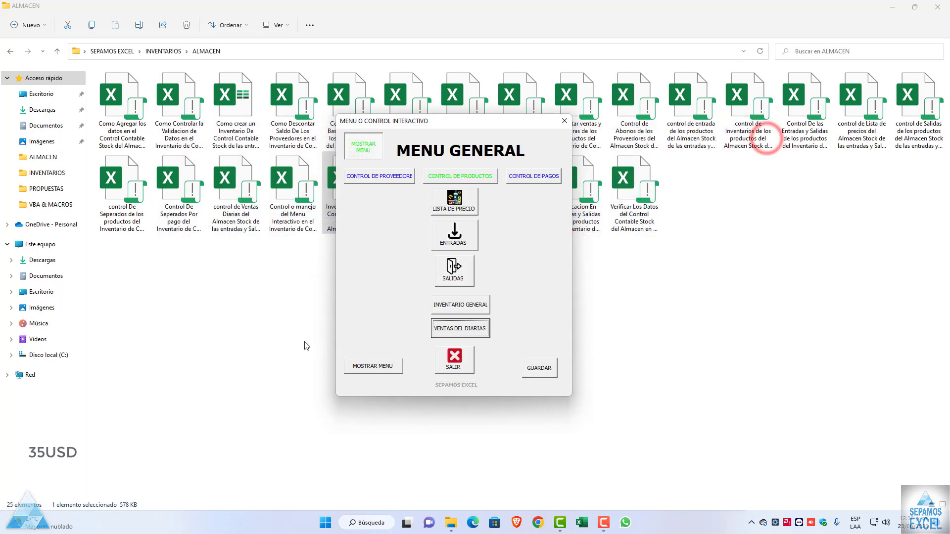
left_click(447, 212)
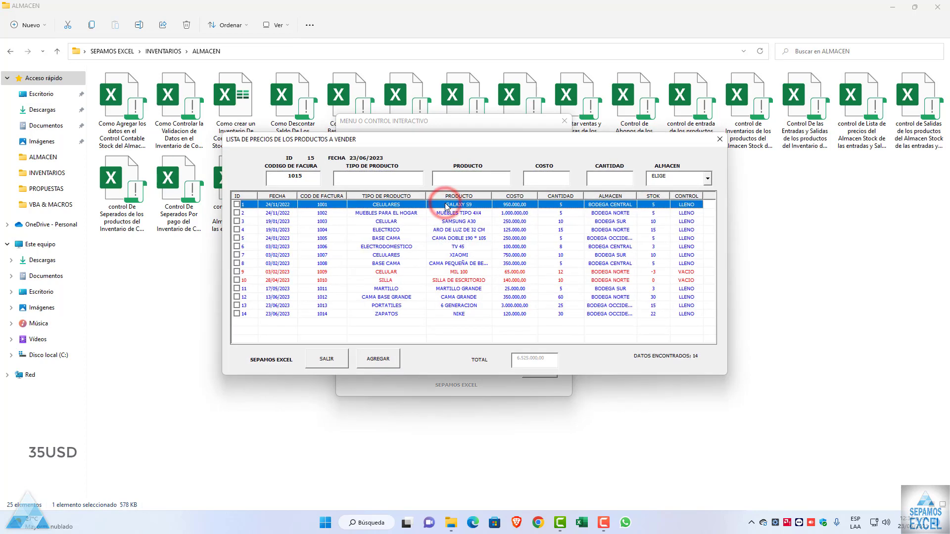
left_click(379, 315)
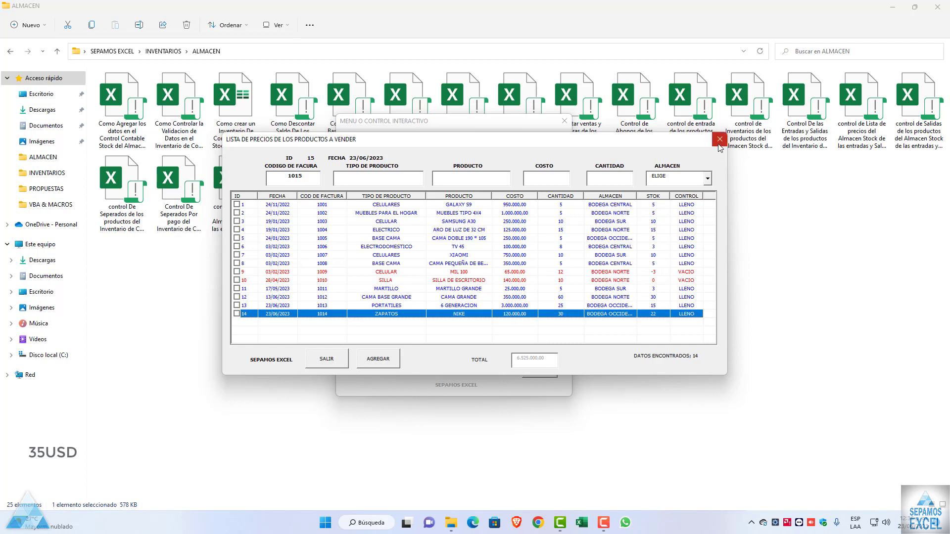
left_click(656, 306)
left_click(656, 315)
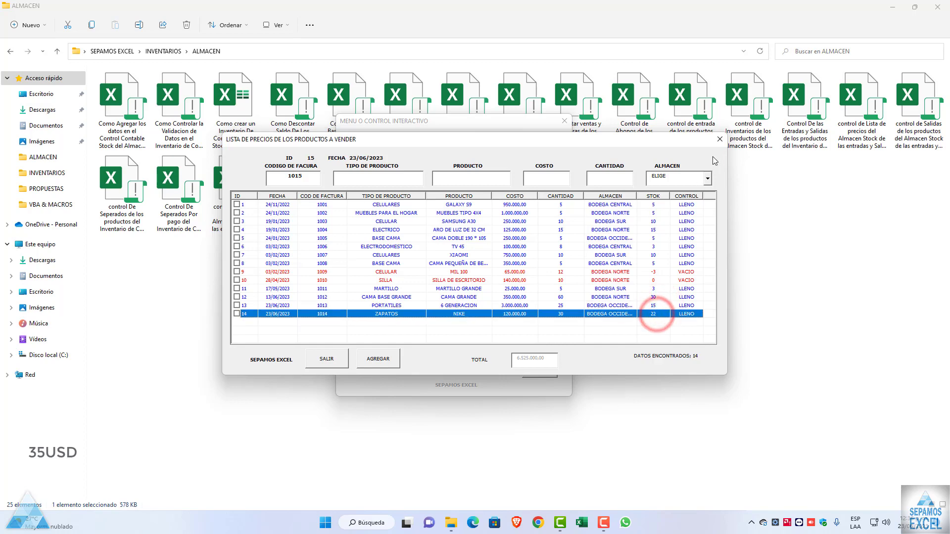
left_click(720, 139)
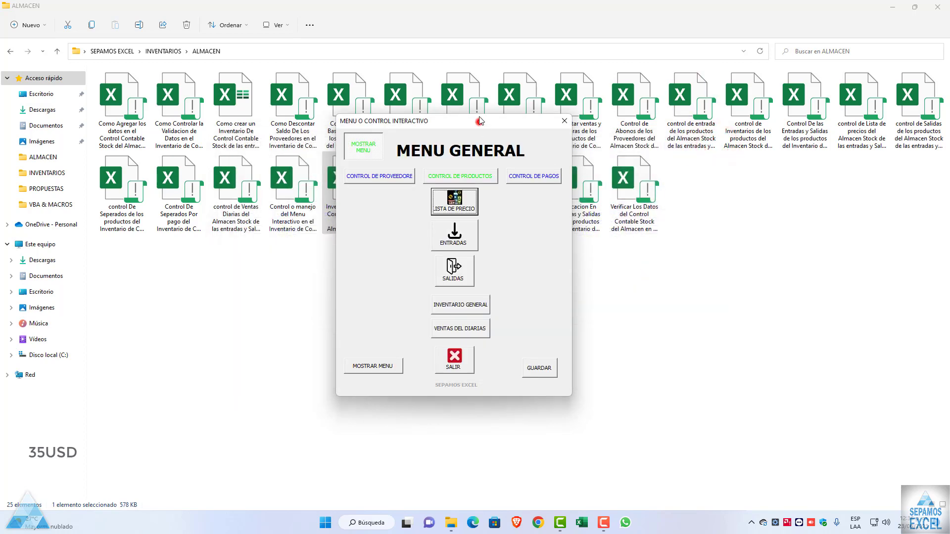
- Review the ZAPATOS NIKE row in the stock control table, then close it
left_click_drag(480, 121, 477, 89)
left_click(463, 273)
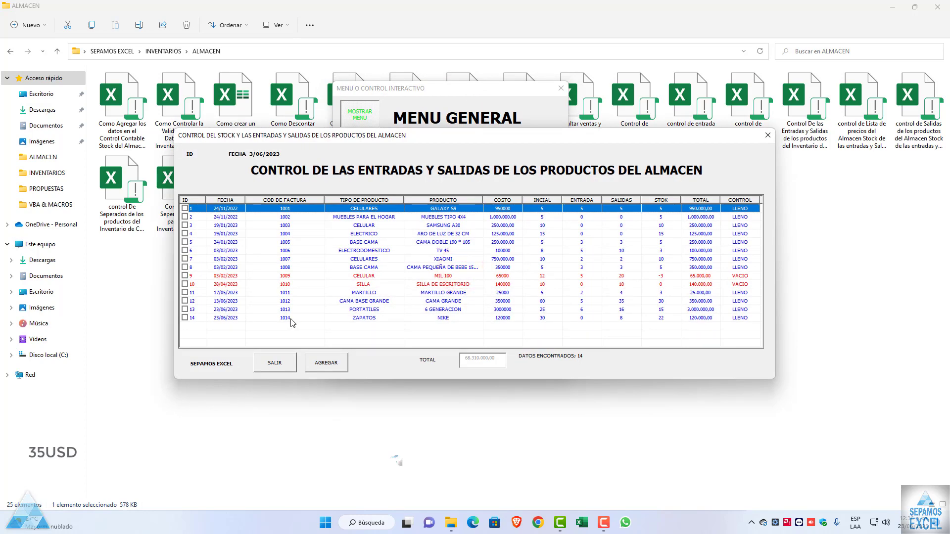
left_click(443, 318)
left_click(623, 210)
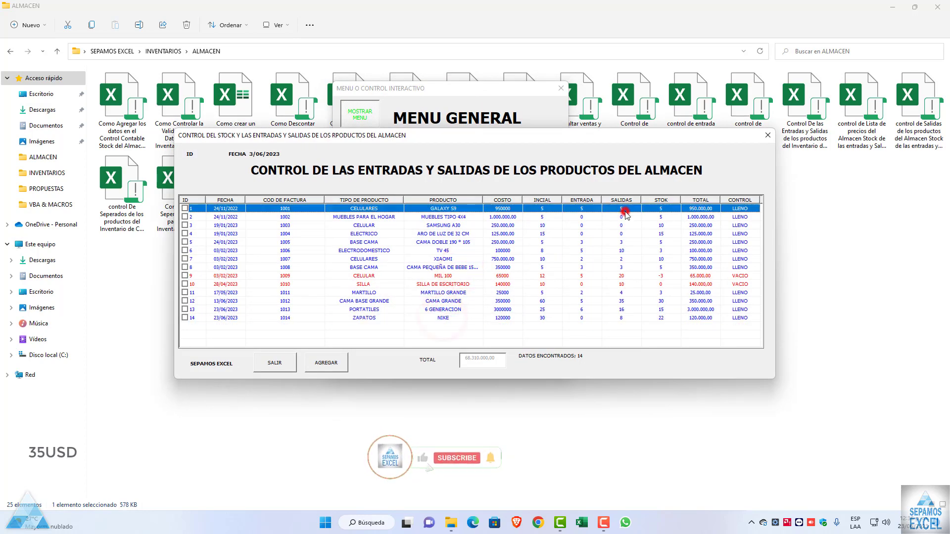
left_click(625, 317)
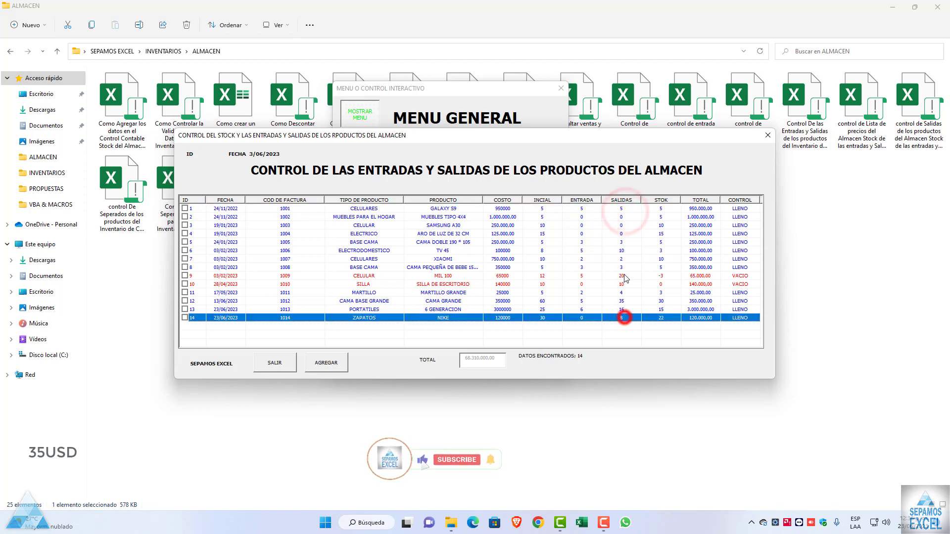
left_click(625, 301)
left_click(624, 318)
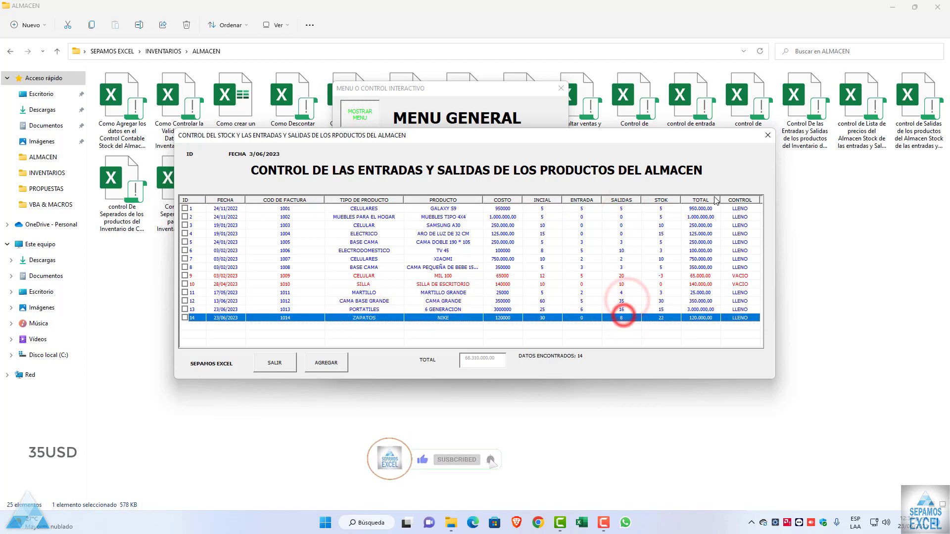
left_click(768, 135)
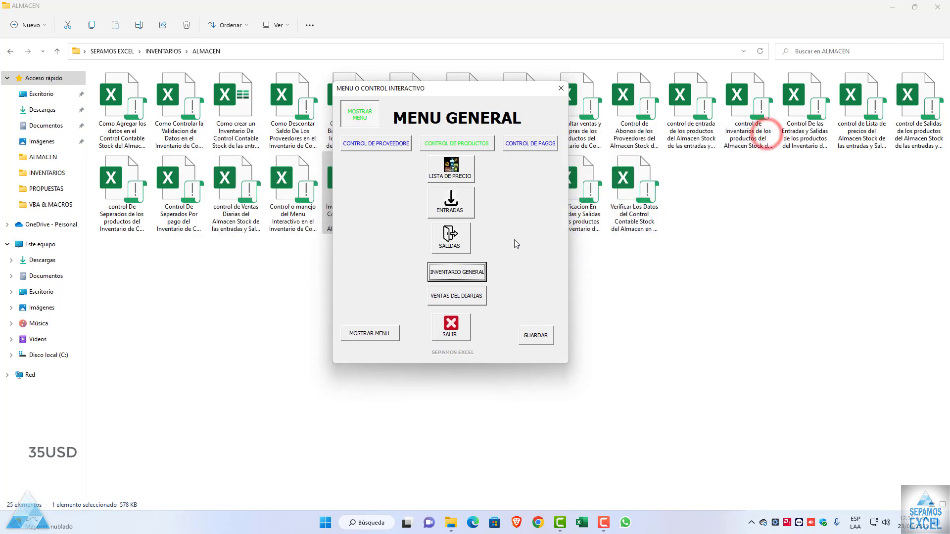
- Inspect the NIKE and TV 45 records in outgoing sales, then check and close the stock table
left_click(457, 246)
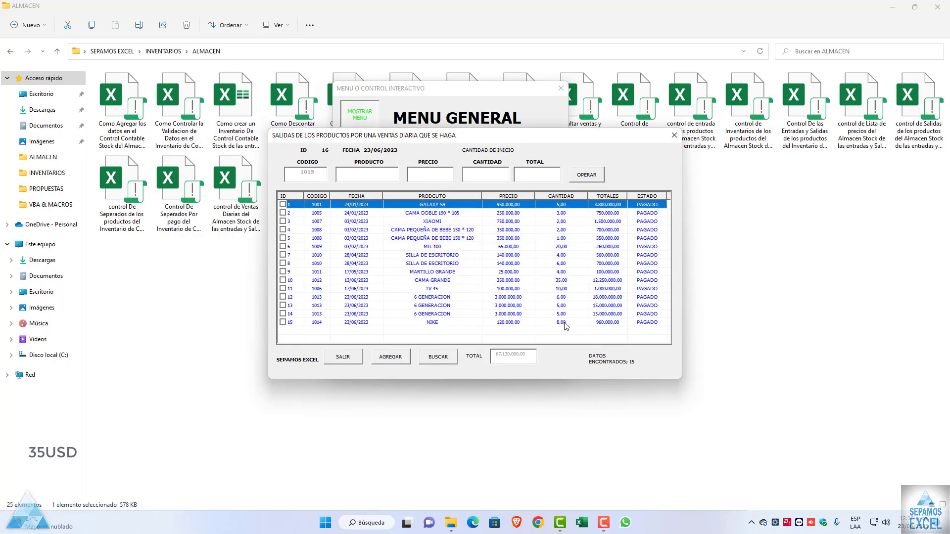
left_click(566, 322)
left_click(585, 290)
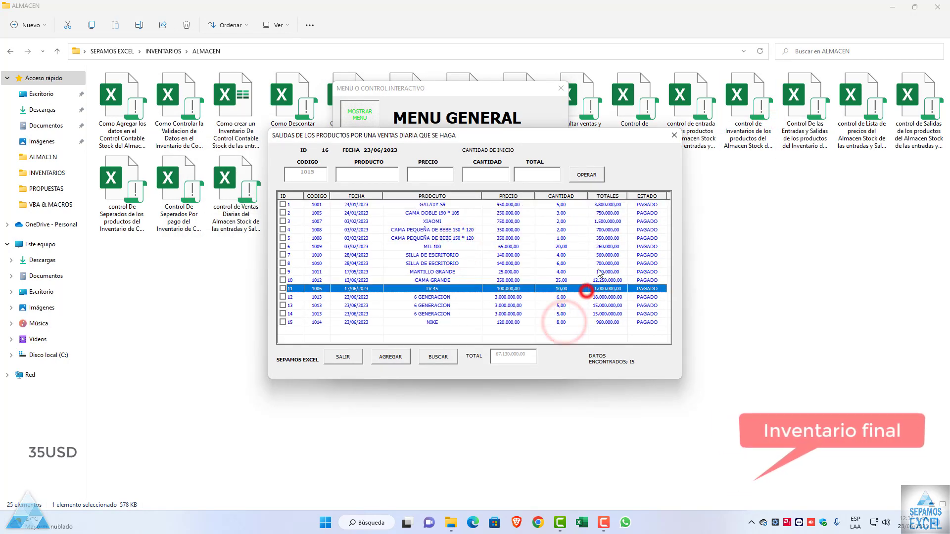
left_click(674, 136)
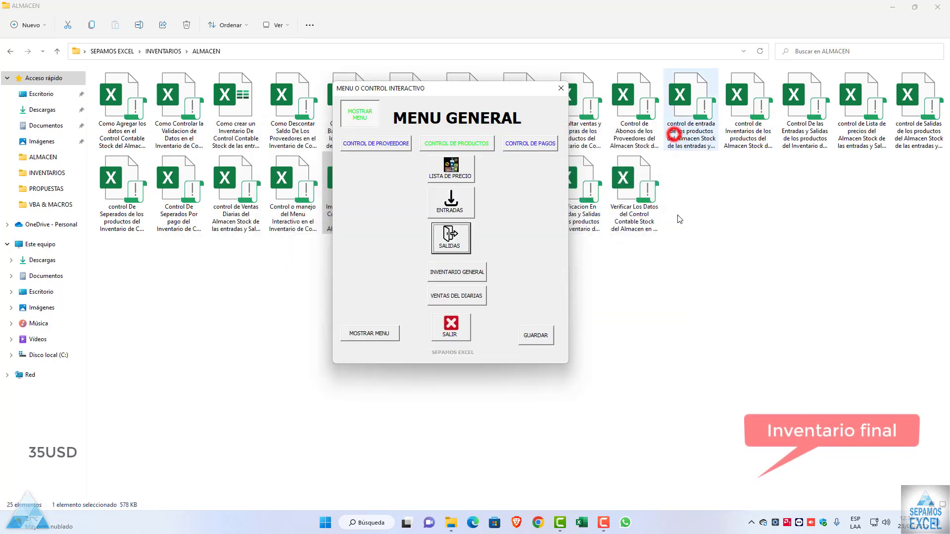
left_click(452, 275)
left_click(579, 317)
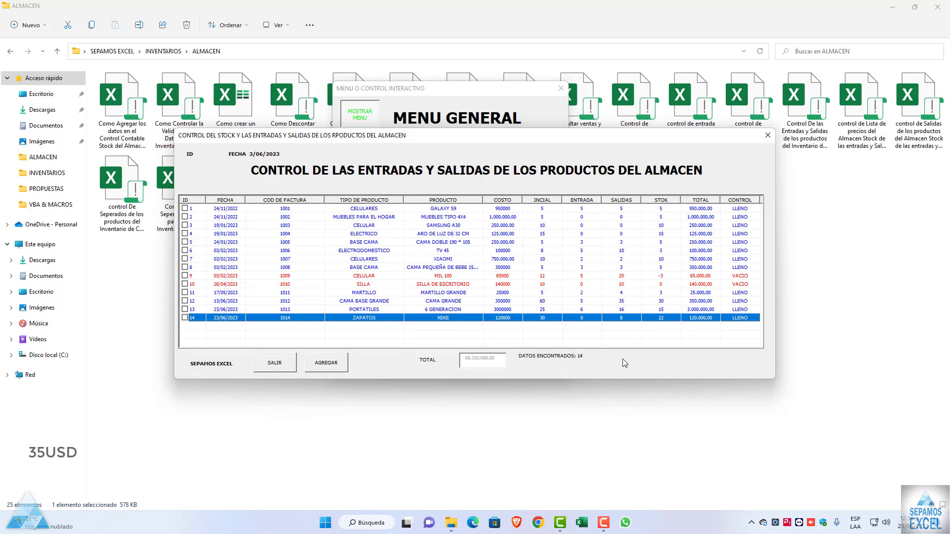
left_click(767, 139)
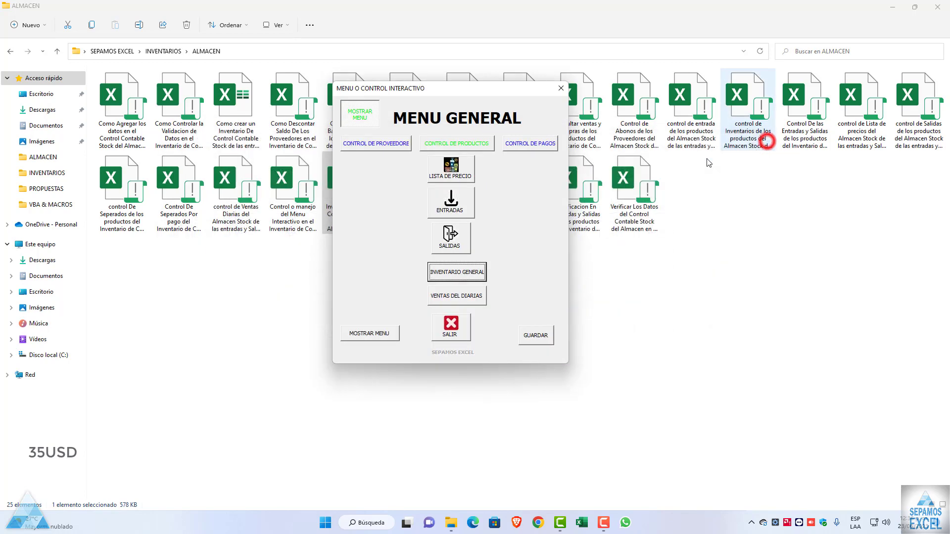
- Start an incoming entry for NIKE from the price list with quantity 8
left_click(447, 207)
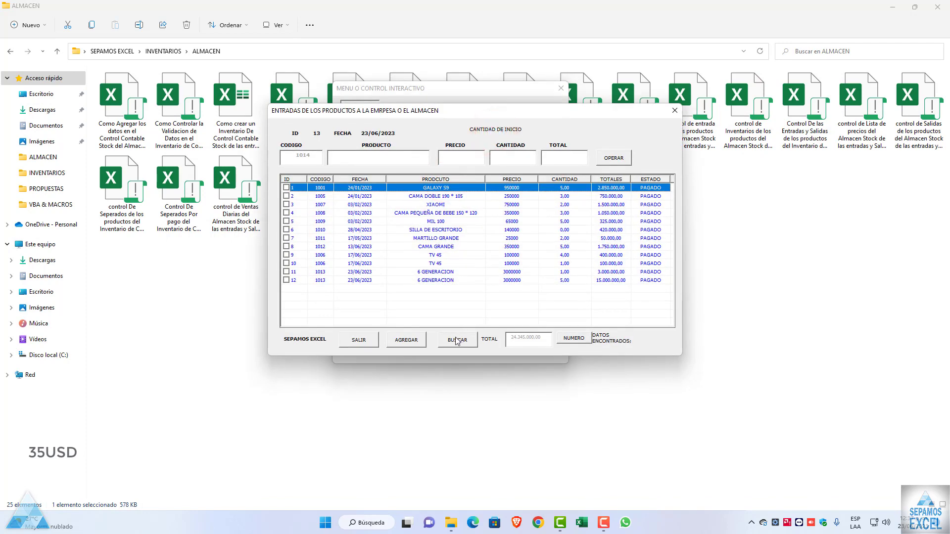
left_click(456, 341)
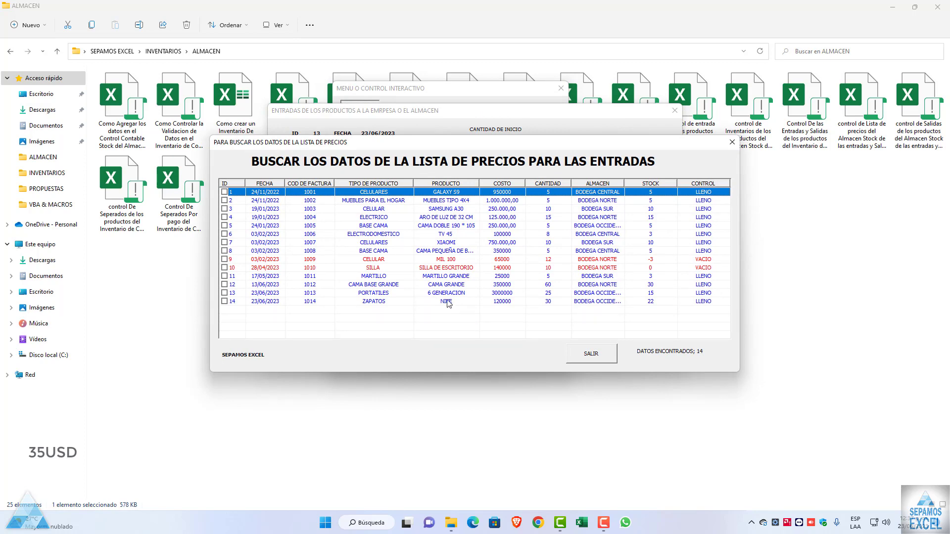
double_click(448, 304)
left_click(506, 298)
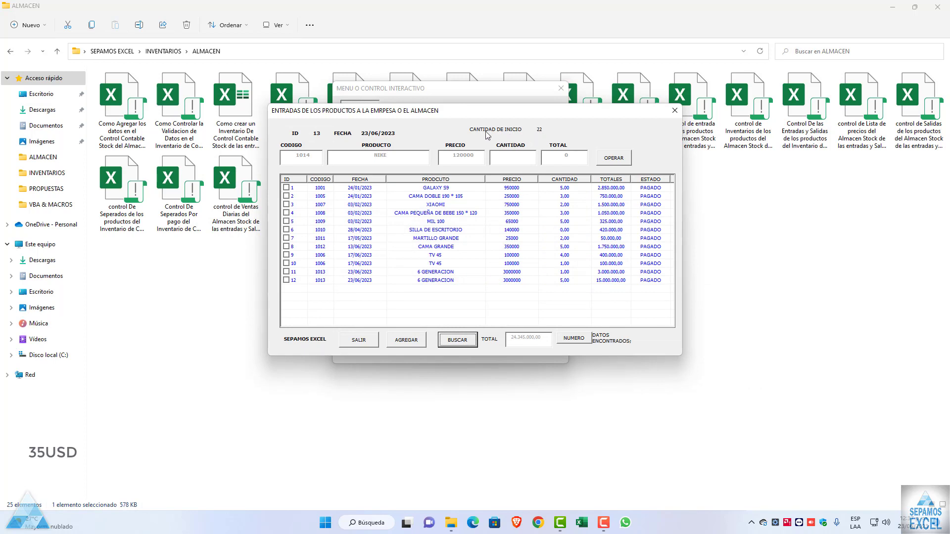
left_click(519, 154)
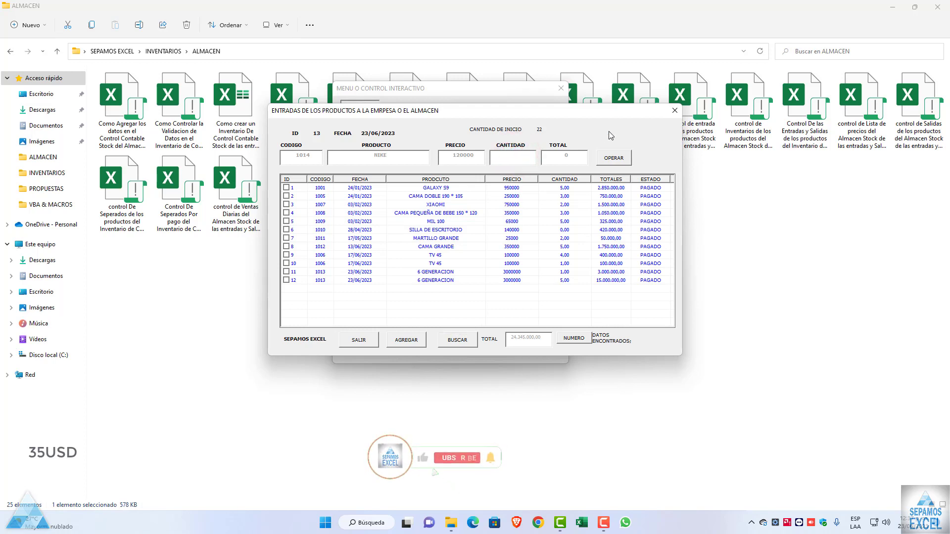
type("8")
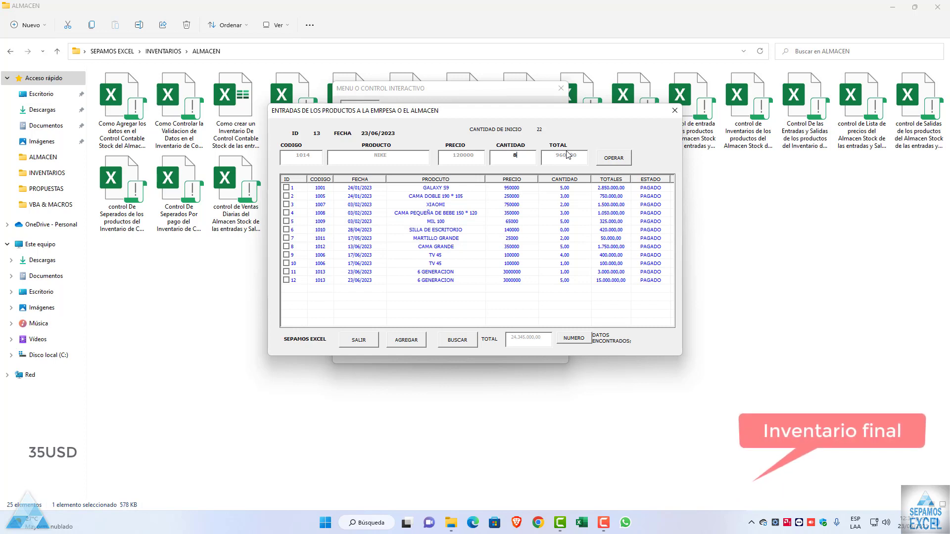
- Save the 8-unit NIKE entry and check the price list shows NIKE stock at 30
left_click(401, 342)
left_click(487, 295)
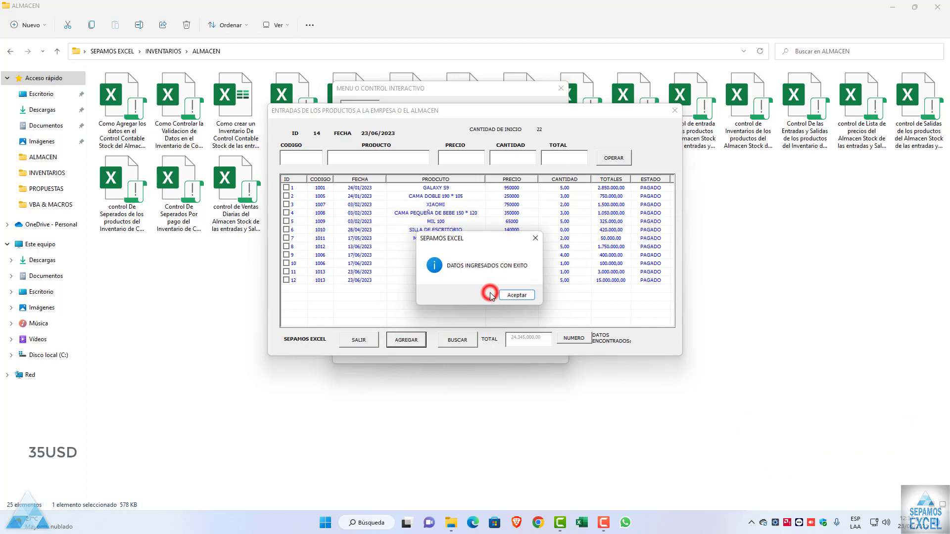
left_click(517, 295)
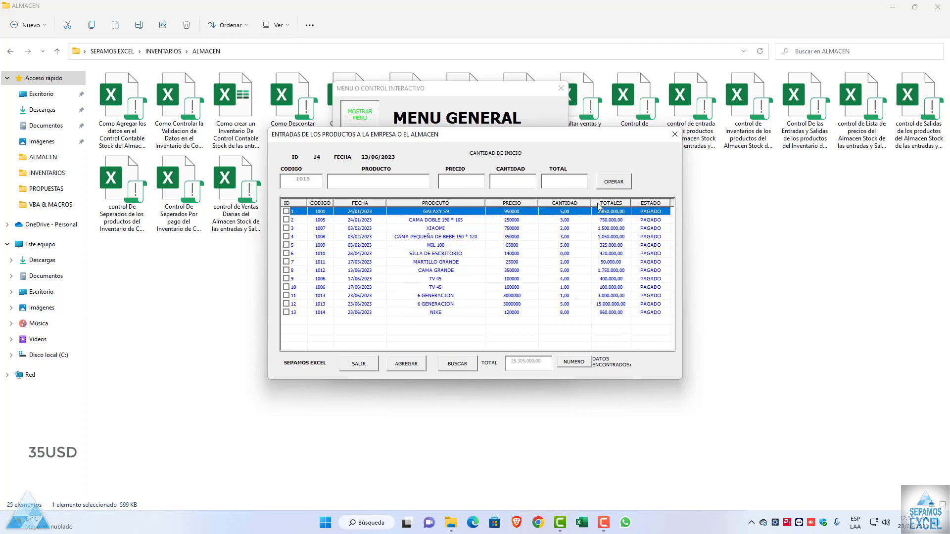
left_click(454, 367)
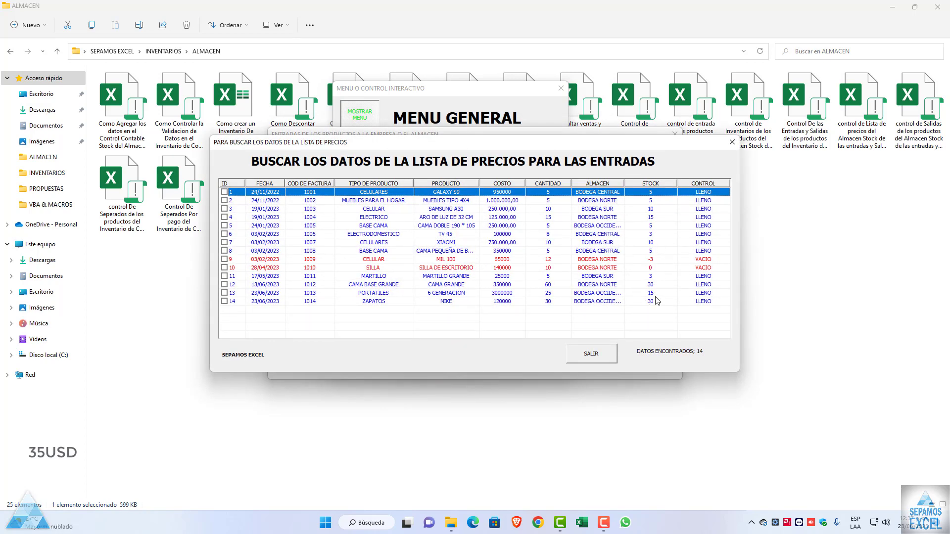
left_click(732, 143)
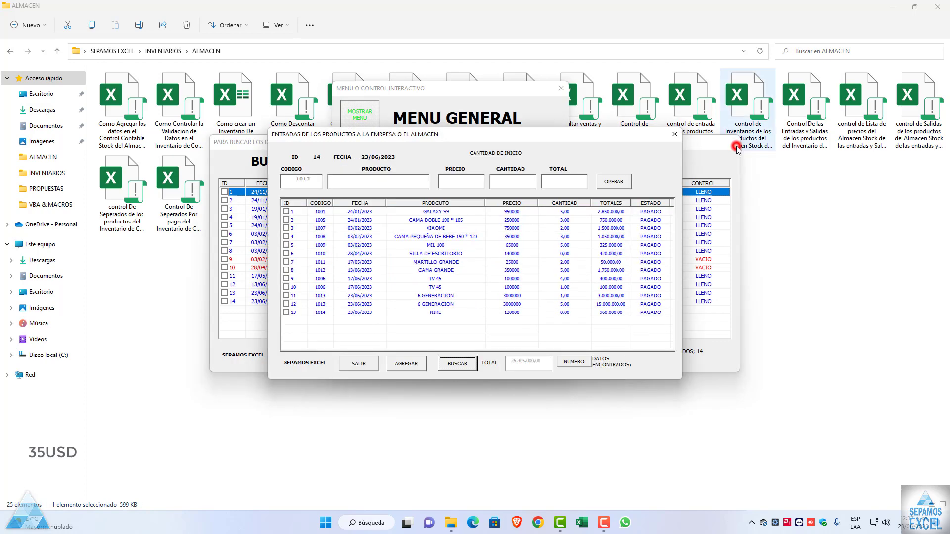
left_click(676, 132)
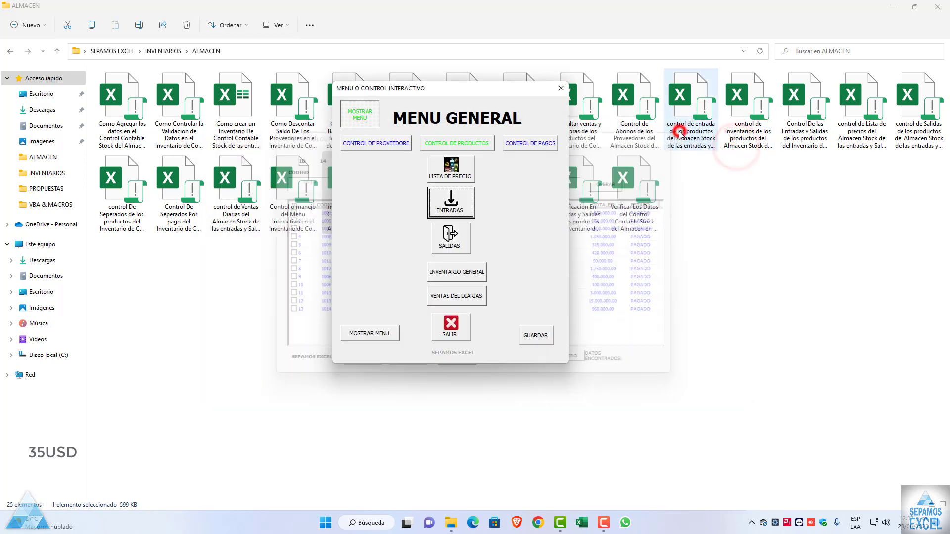
- Check the ZAPATOS outgoing count in the stock control table, then close it
left_click(457, 273)
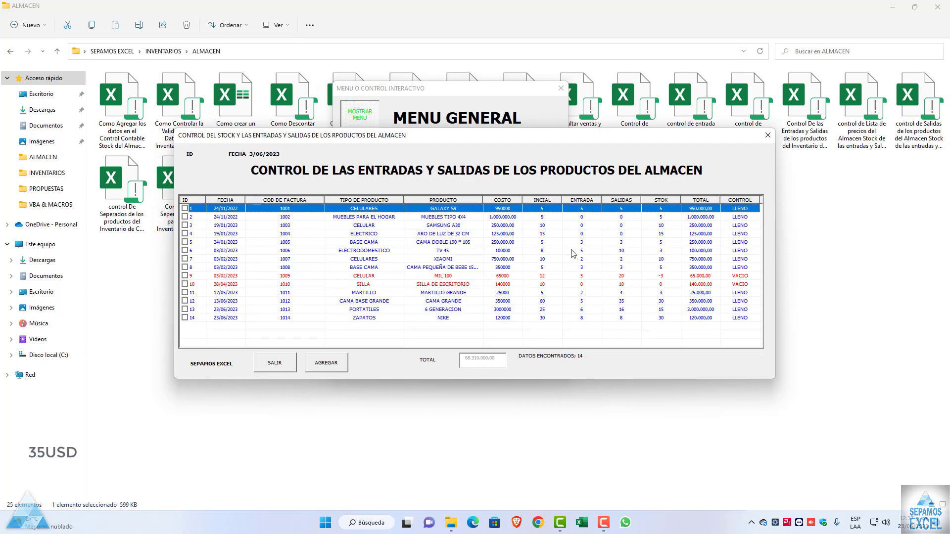
left_click(580, 319)
left_click(623, 320)
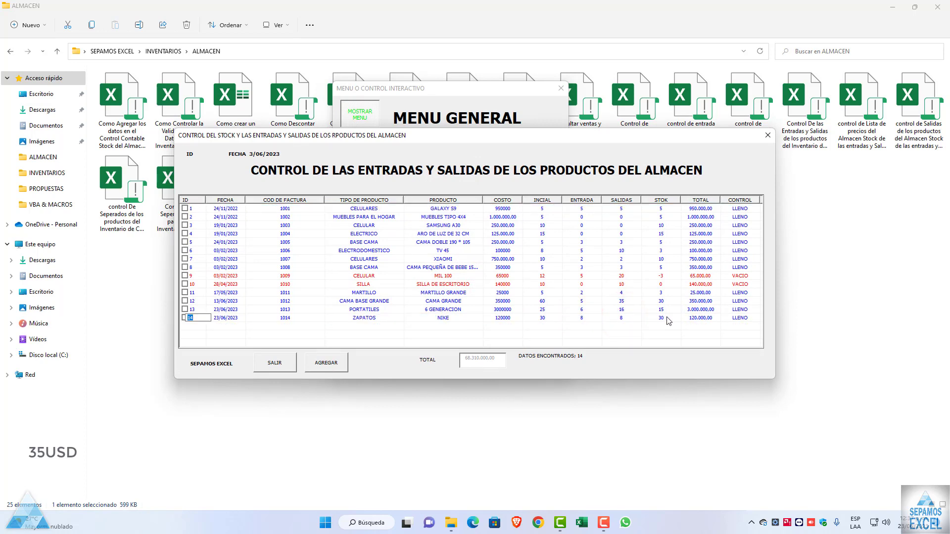
left_click(768, 136)
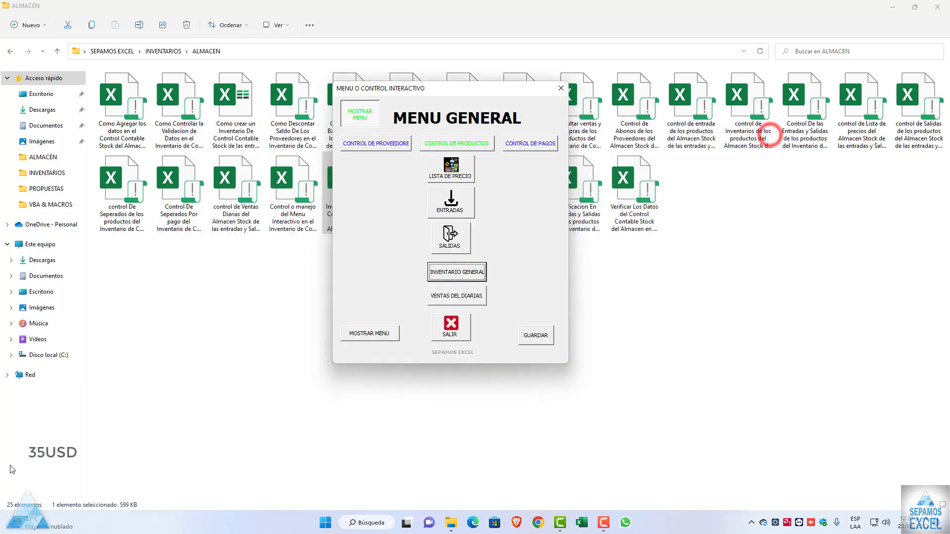
- Register and save a sale of 30 NIKE units from the price list
left_click(461, 235)
left_click_drag(470, 136, 469, 110)
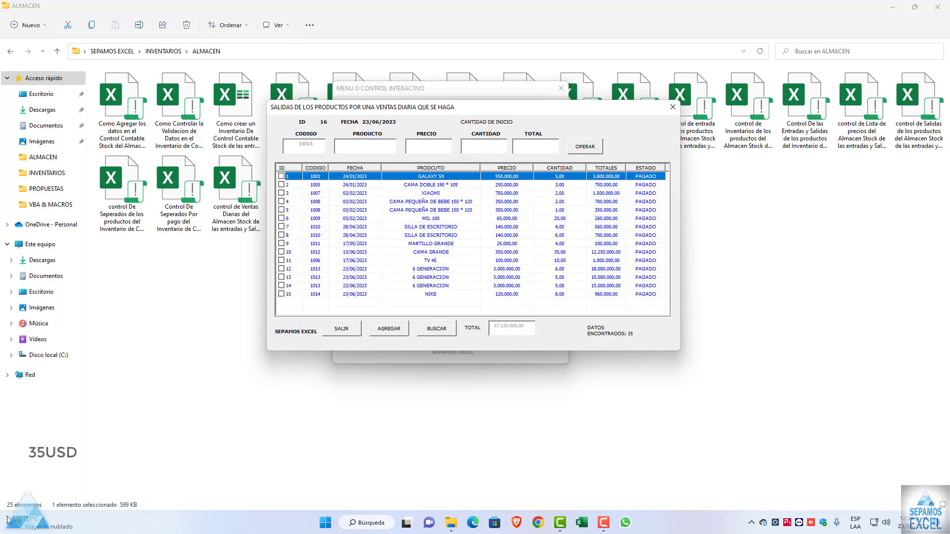
left_click(436, 331)
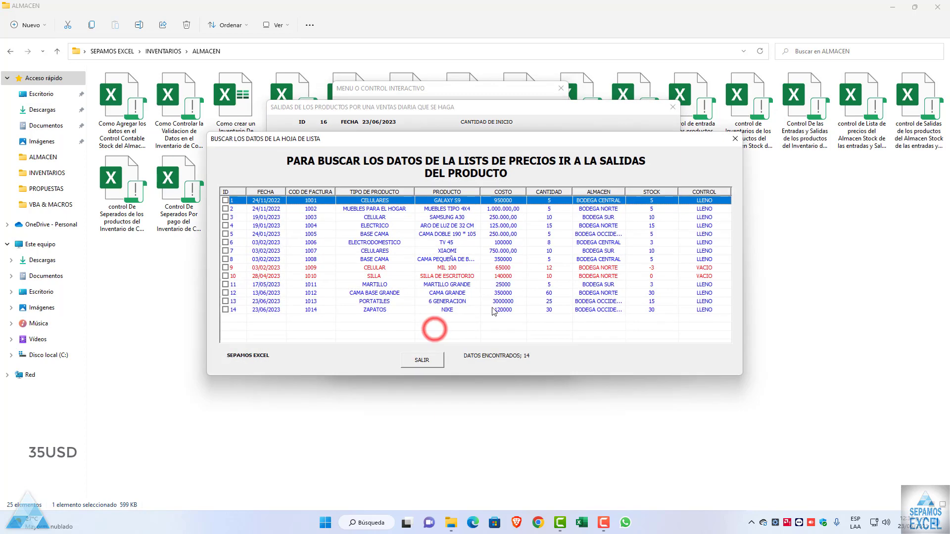
left_click(504, 310)
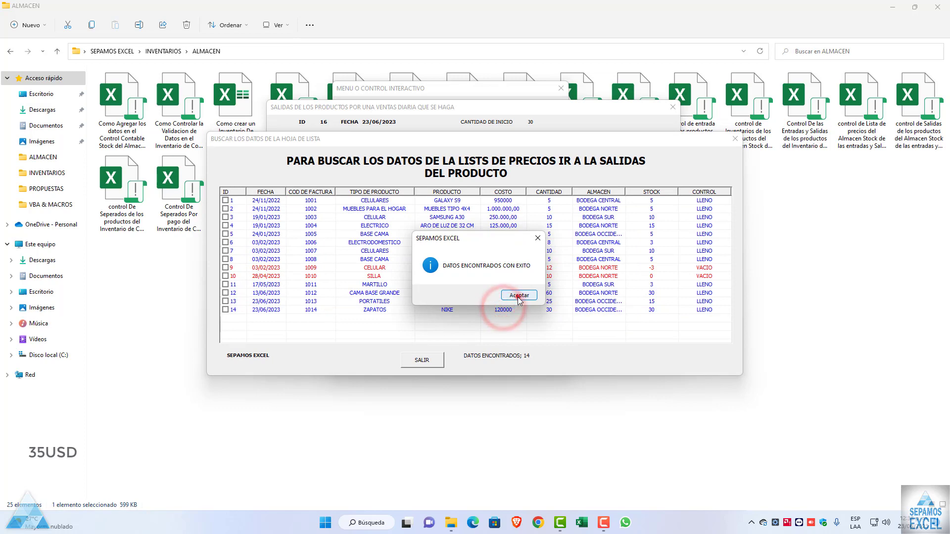
left_click(509, 301)
left_click(474, 150)
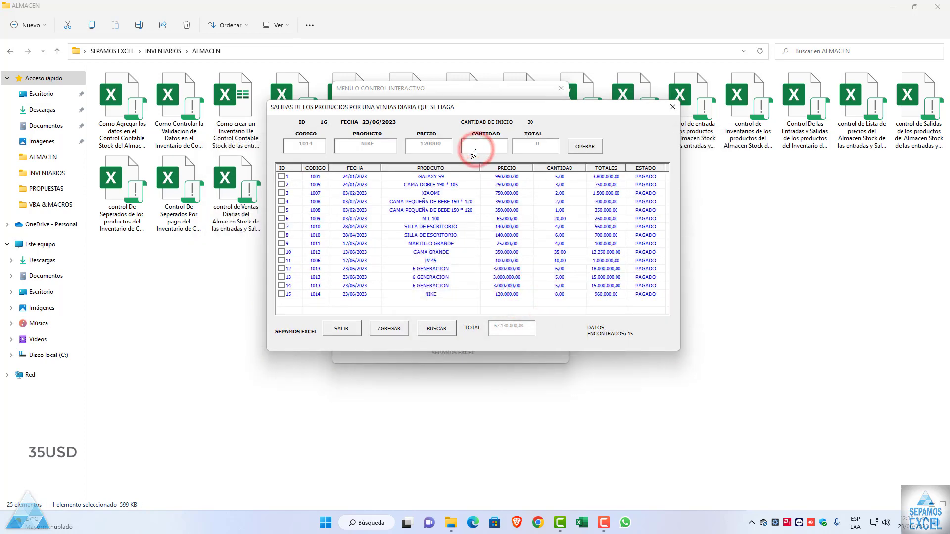
type("30")
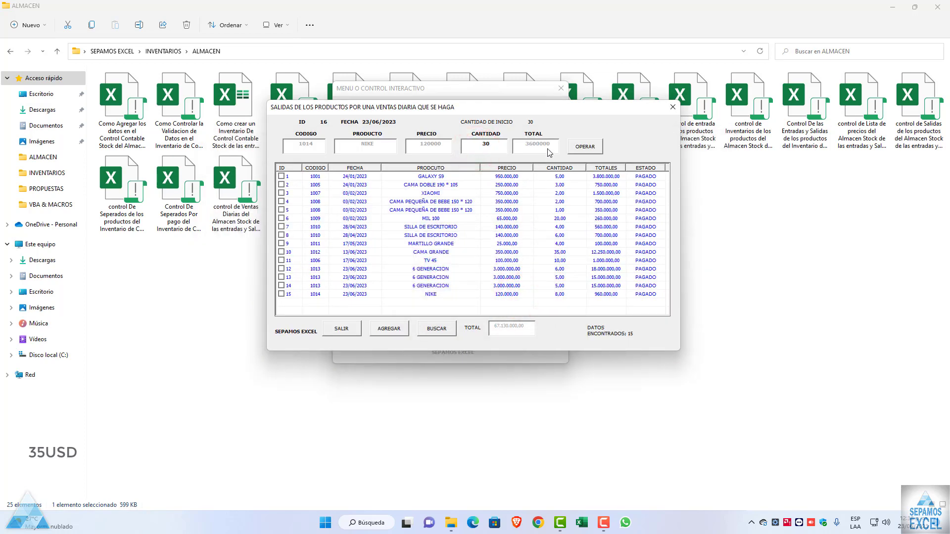
left_click(394, 329)
left_click(493, 295)
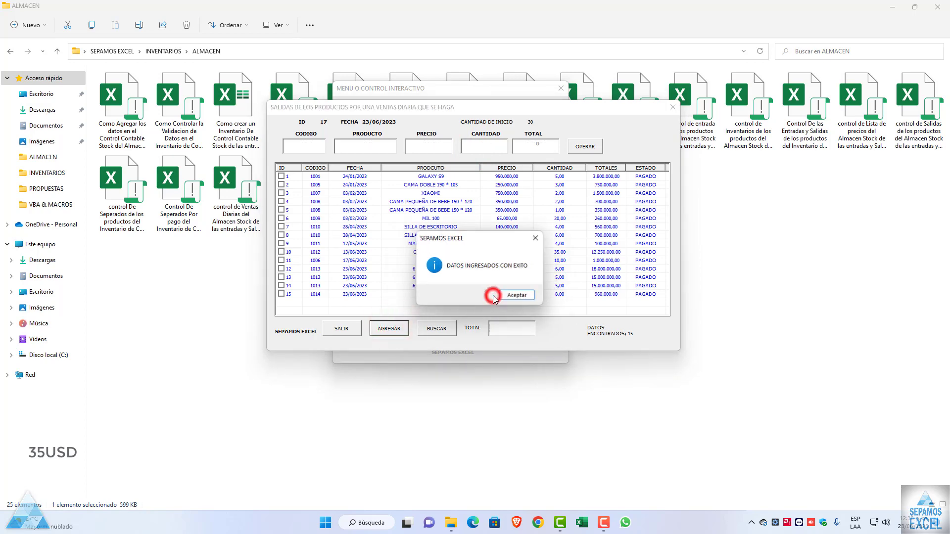
left_click(519, 299)
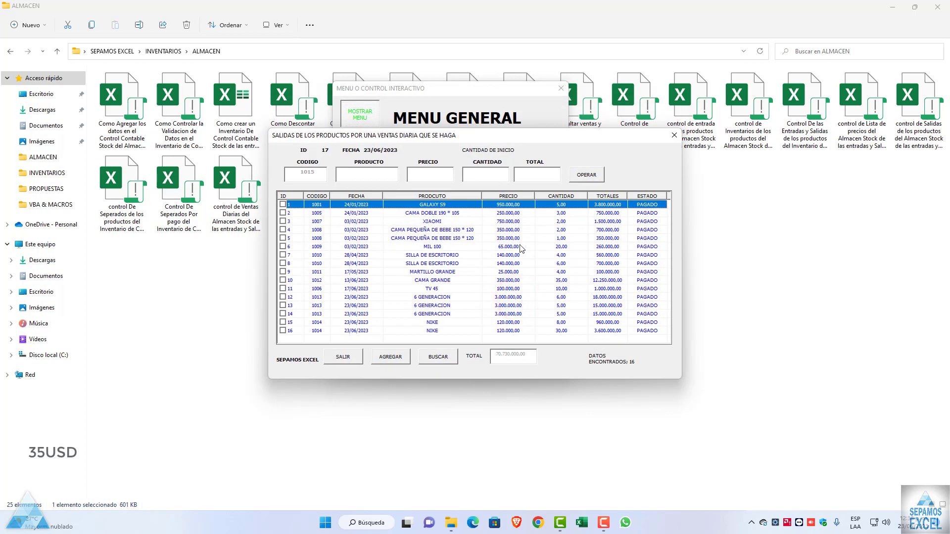
left_click(674, 137)
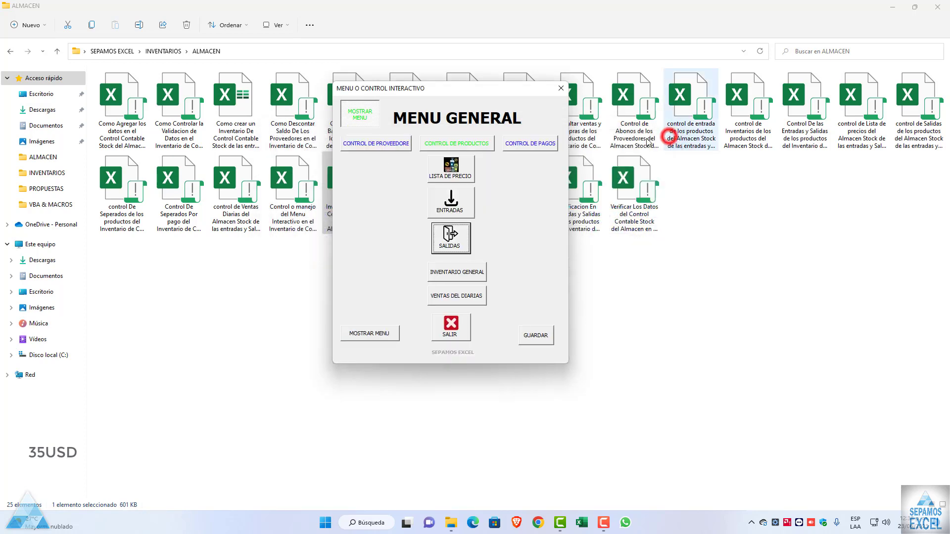
left_click(464, 270)
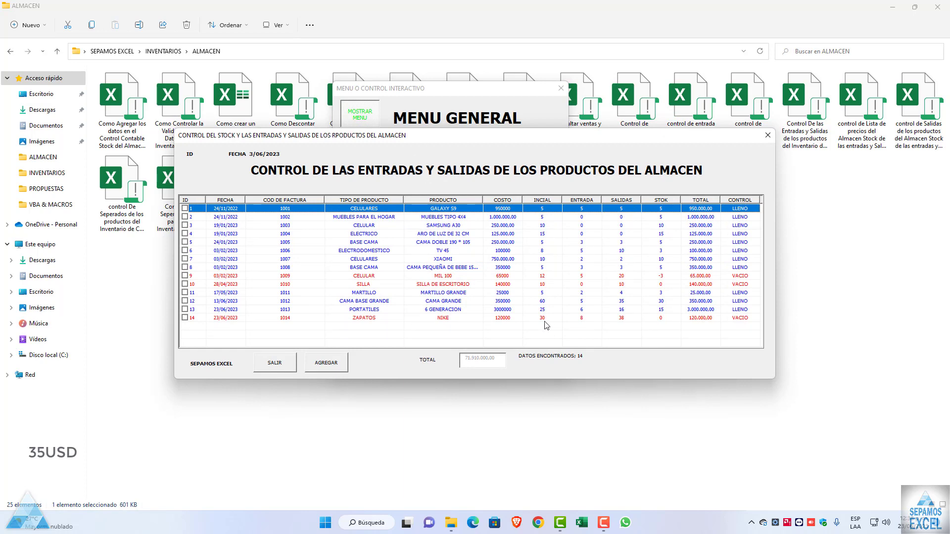
left_click(582, 319)
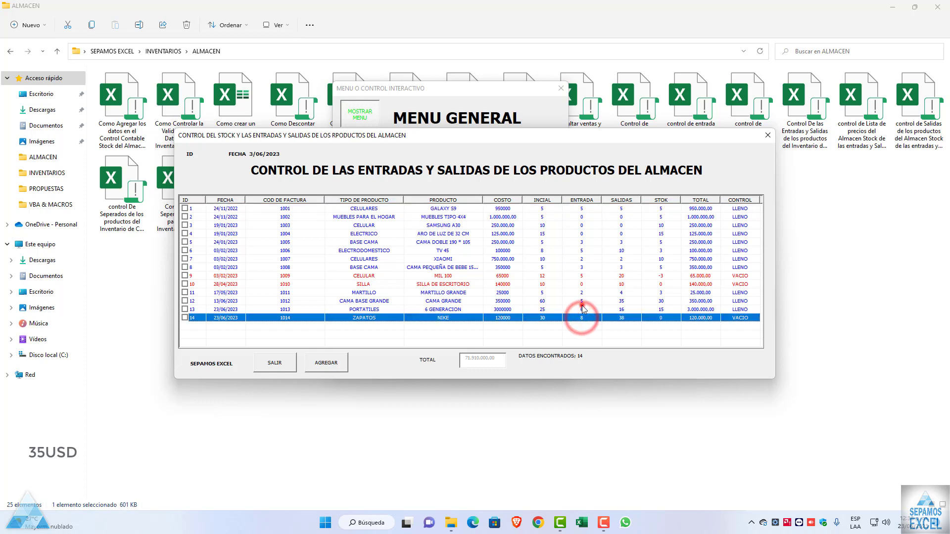
left_click(582, 307)
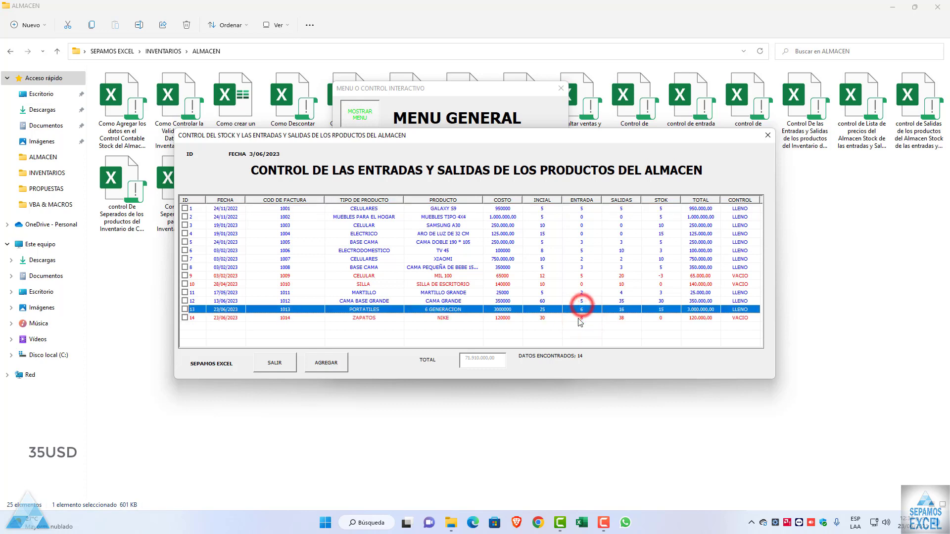
left_click(627, 319)
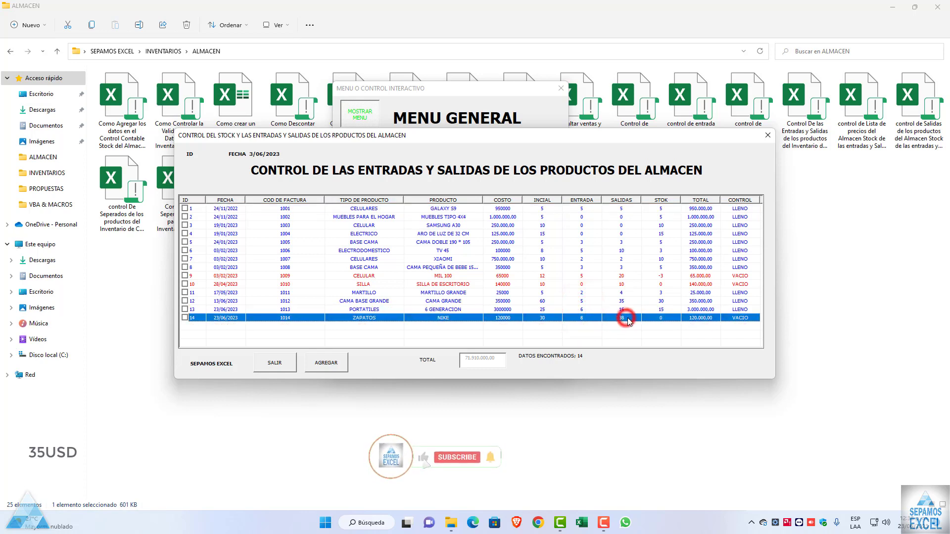
left_click(682, 309)
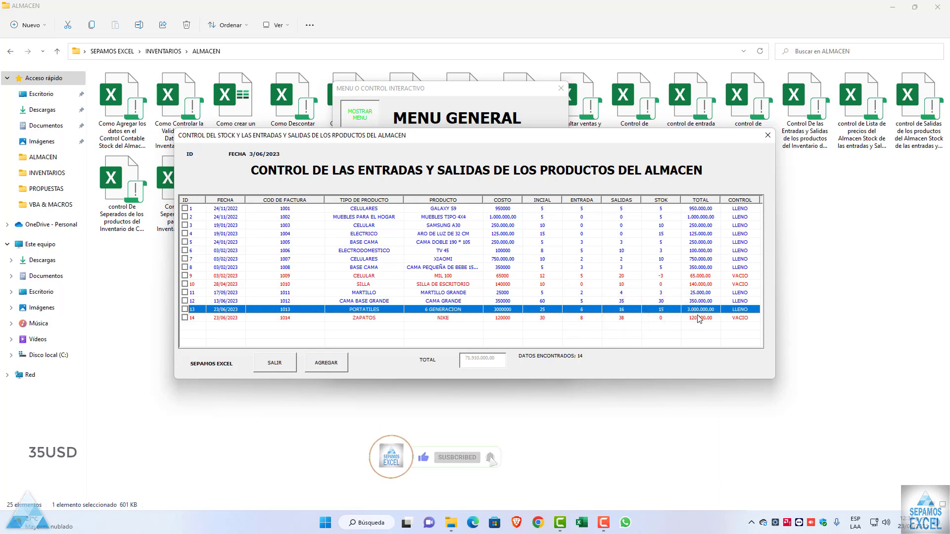
left_click(701, 318)
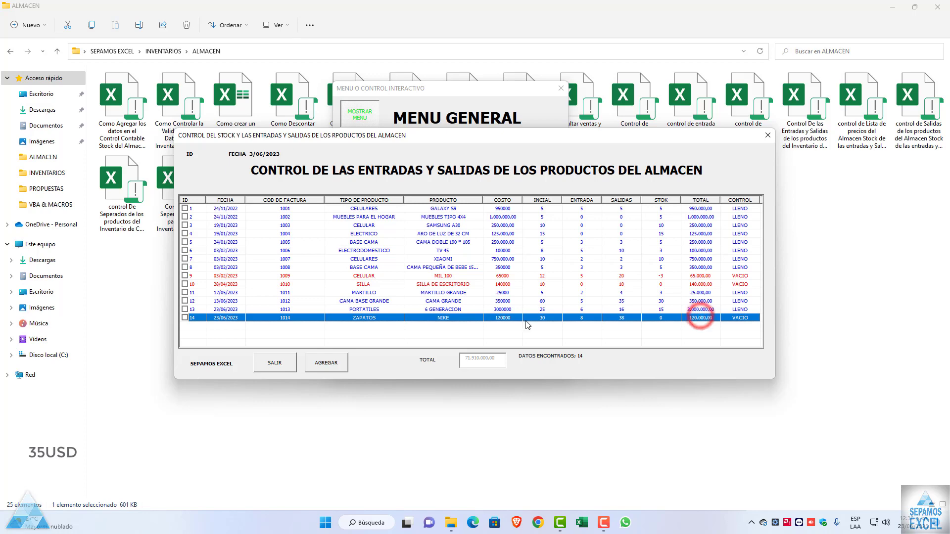
left_click(605, 309)
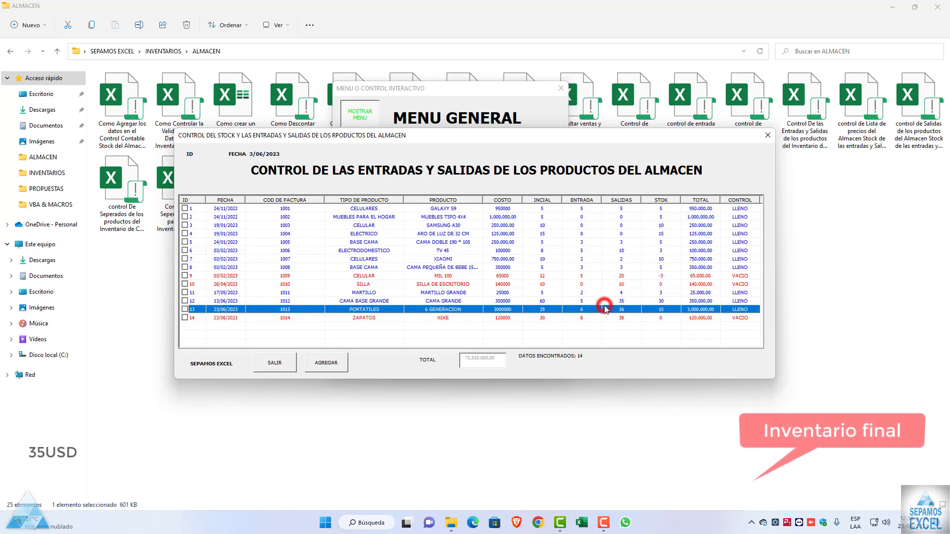
left_click(769, 136)
left_click(443, 173)
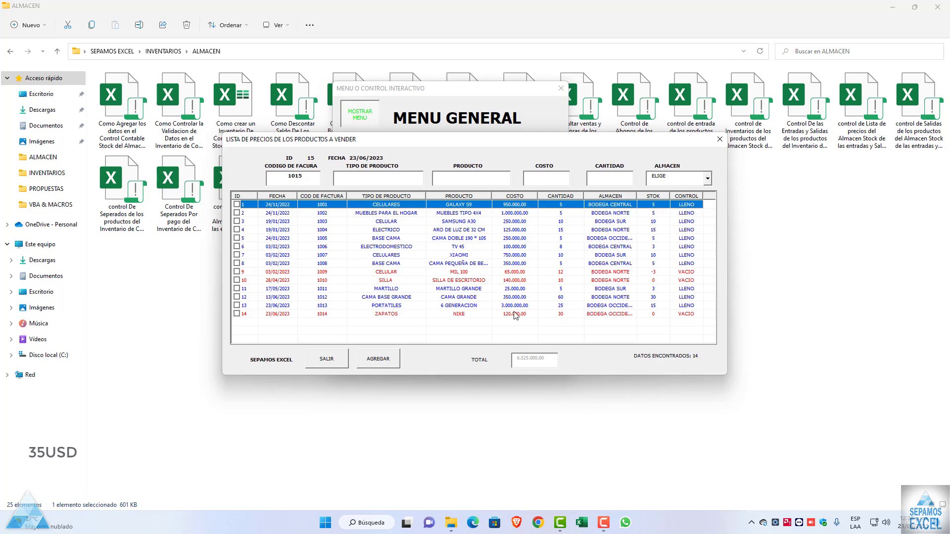
left_click(720, 140)
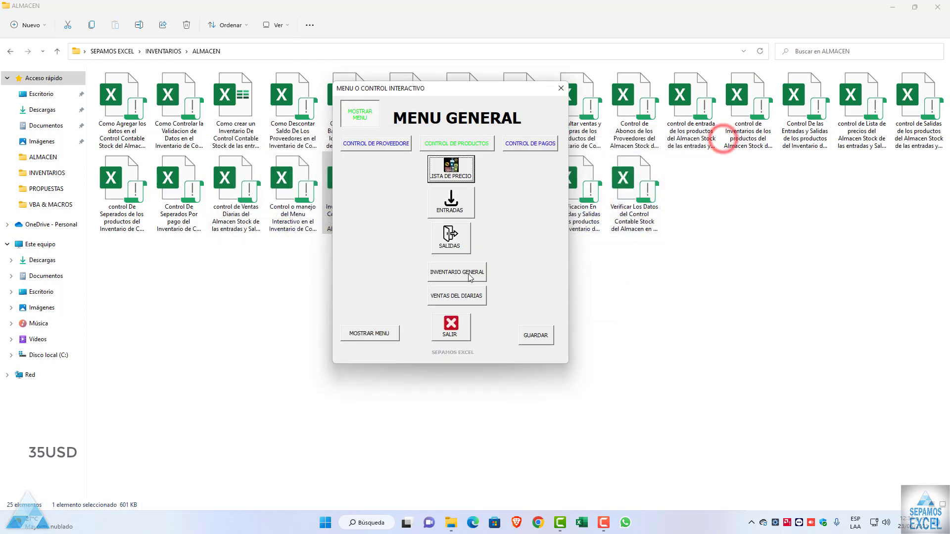
left_click(460, 274)
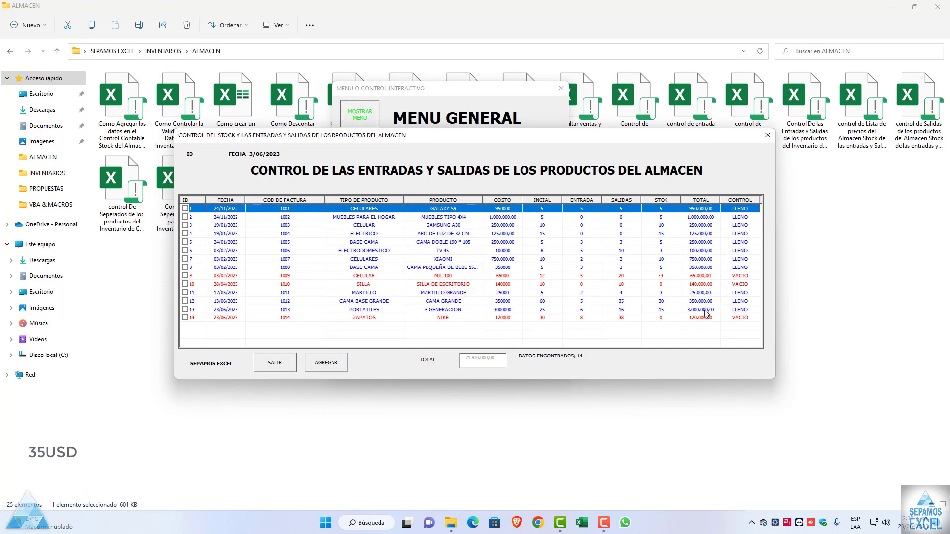
left_click(704, 319)
left_click(702, 309)
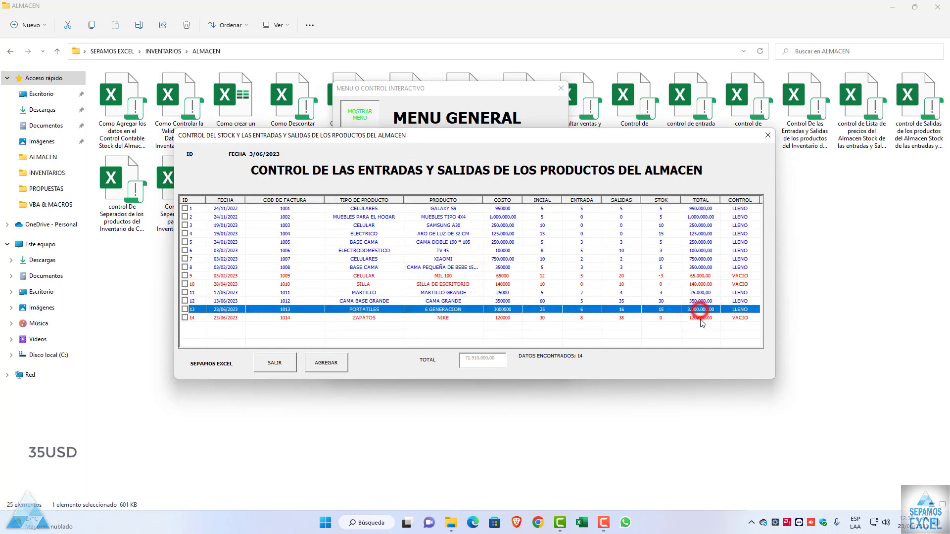
left_click(702, 318)
left_click(707, 309)
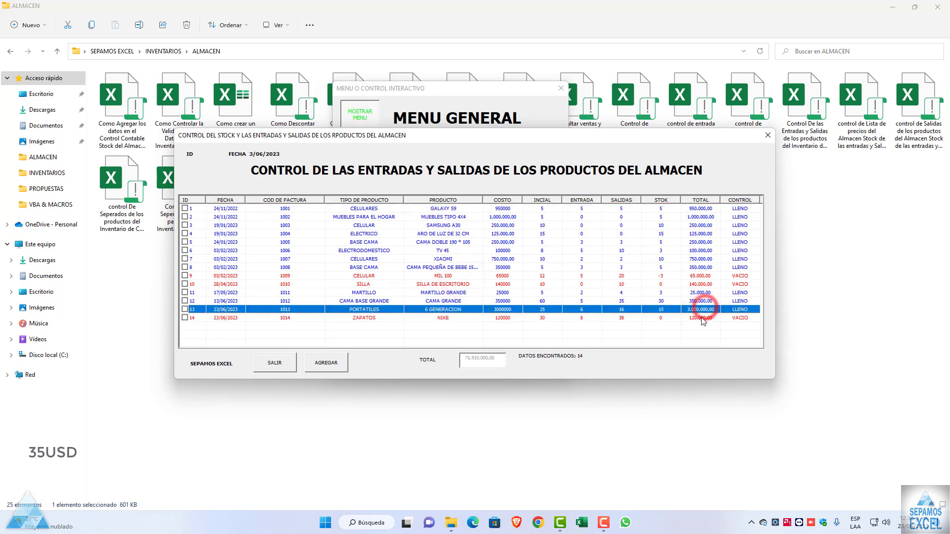
left_click(703, 318)
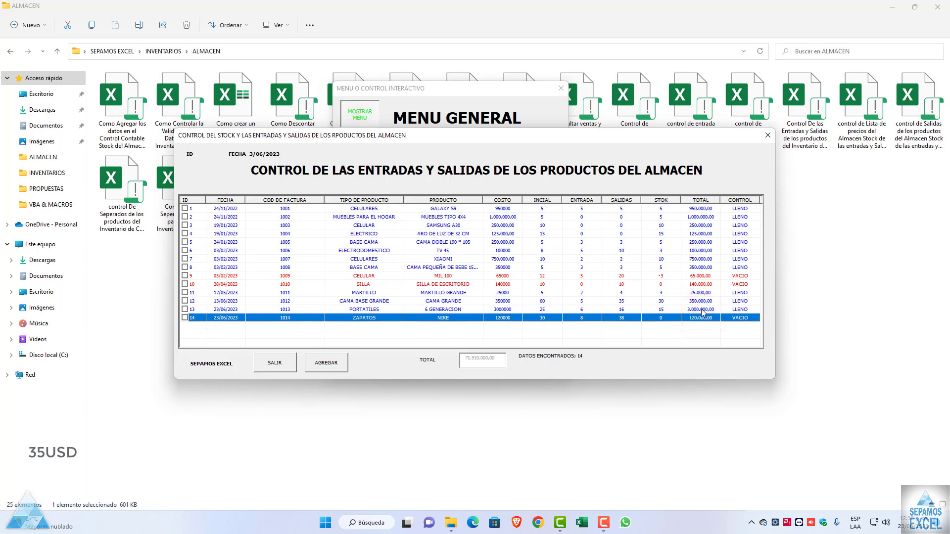
left_click(703, 311)
left_click(702, 318)
left_click(766, 137)
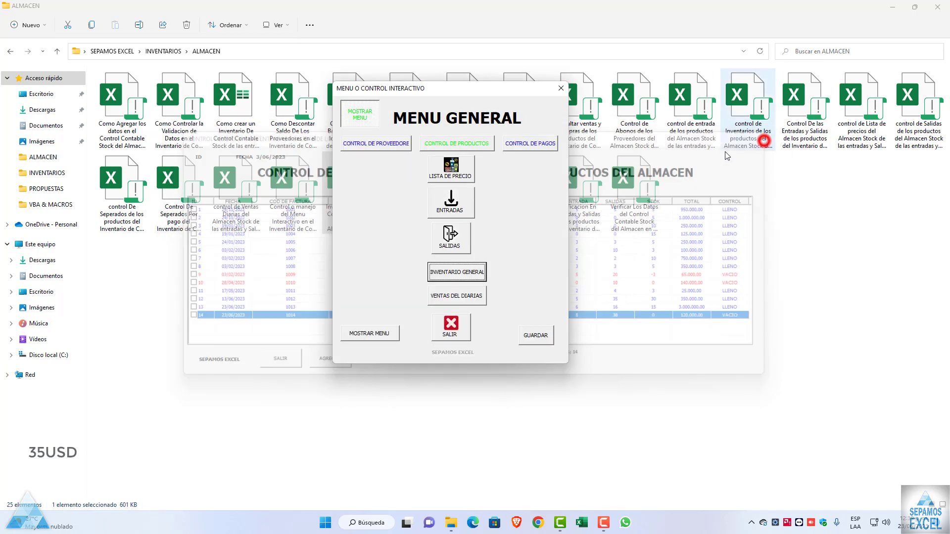
left_click(455, 245)
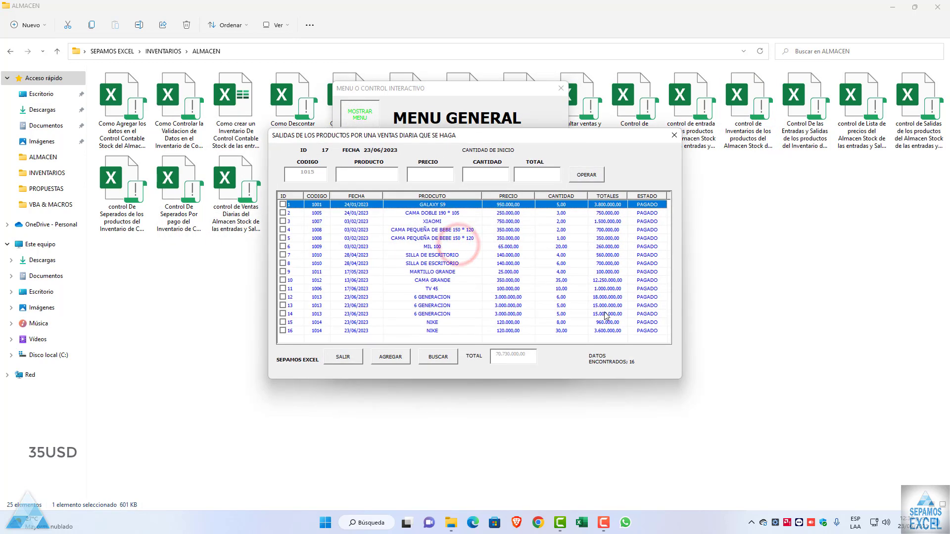
left_click(605, 331)
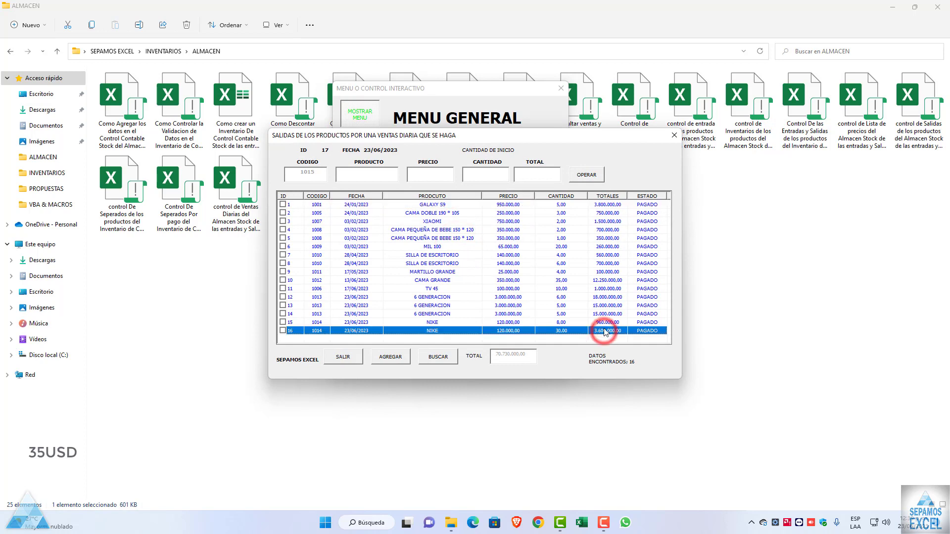
left_click(604, 323)
left_click(604, 331)
left_click(603, 323)
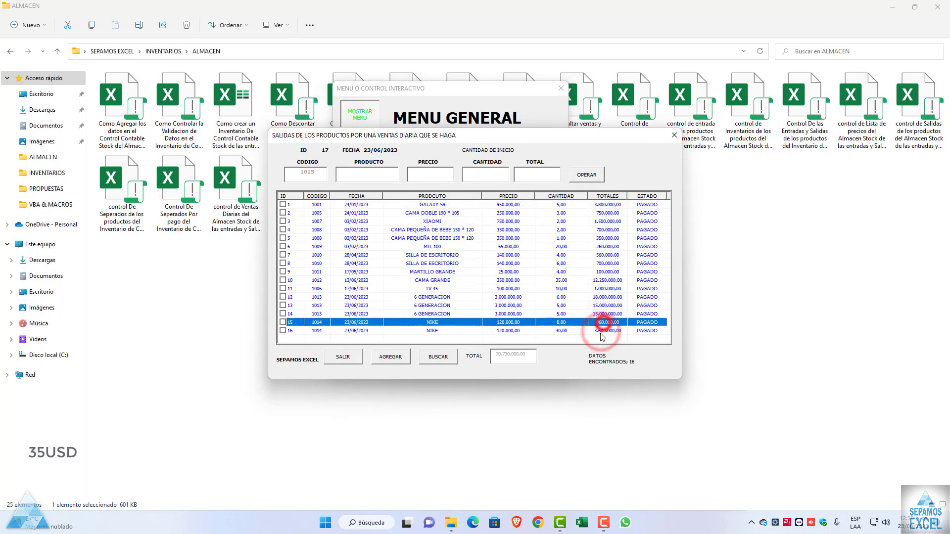
left_click(604, 331)
left_click(603, 323)
left_click(604, 331)
left_click(604, 323)
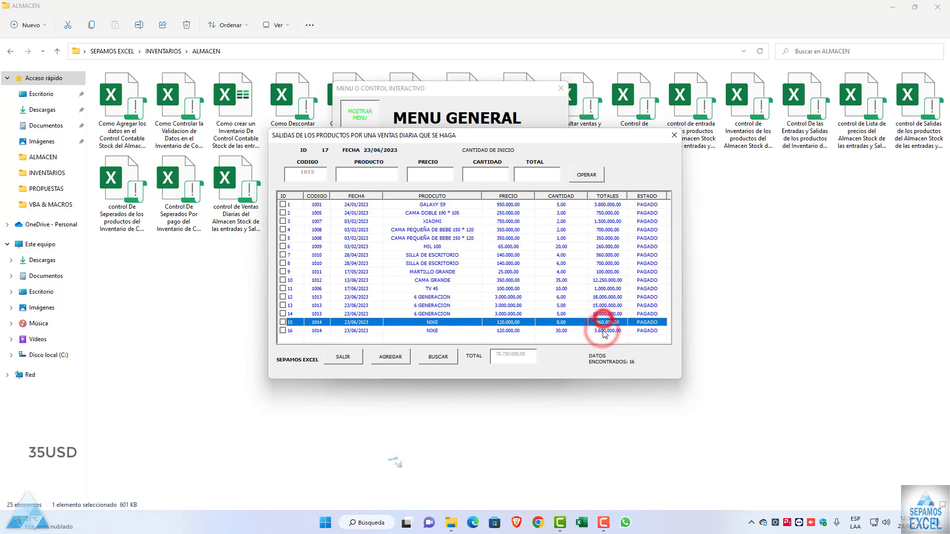
left_click(603, 330)
left_click(604, 322)
left_click(604, 331)
left_click(604, 323)
left_click(604, 331)
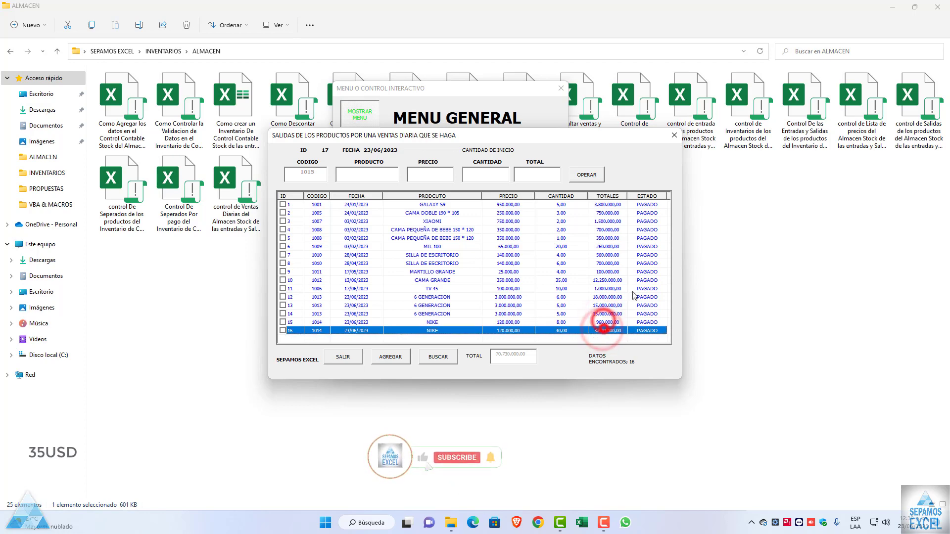
left_click(674, 135)
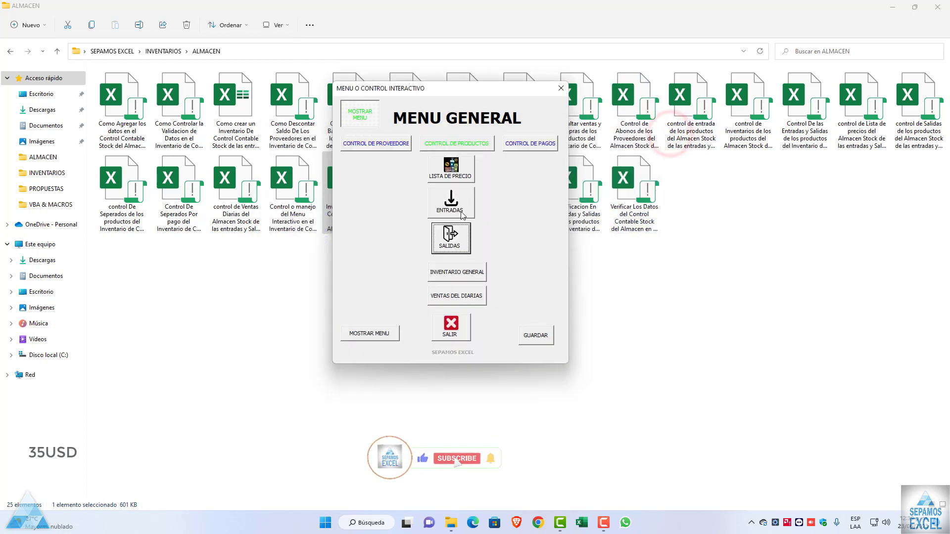
- Add a 1-unit ZAPATOS NIKE incoming entry worth 120,000
left_click(450, 203)
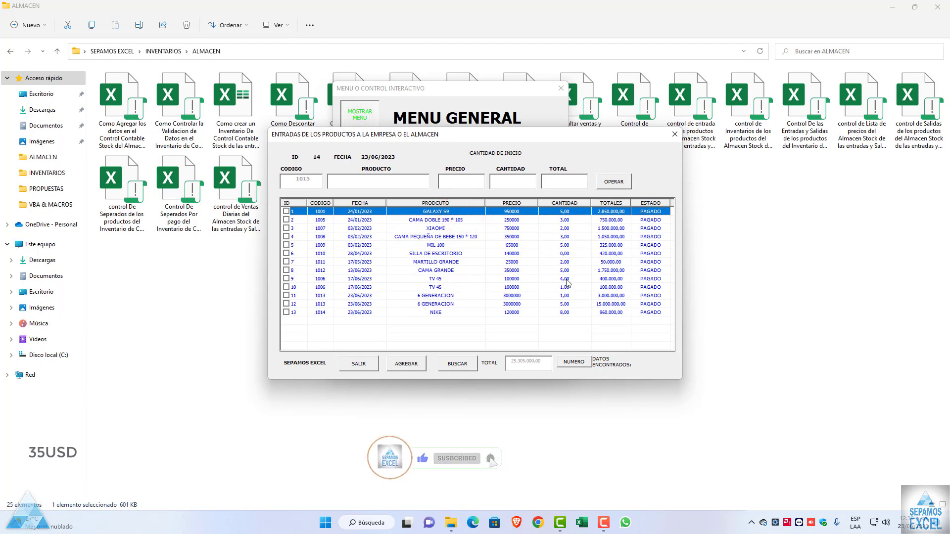
left_click(458, 364)
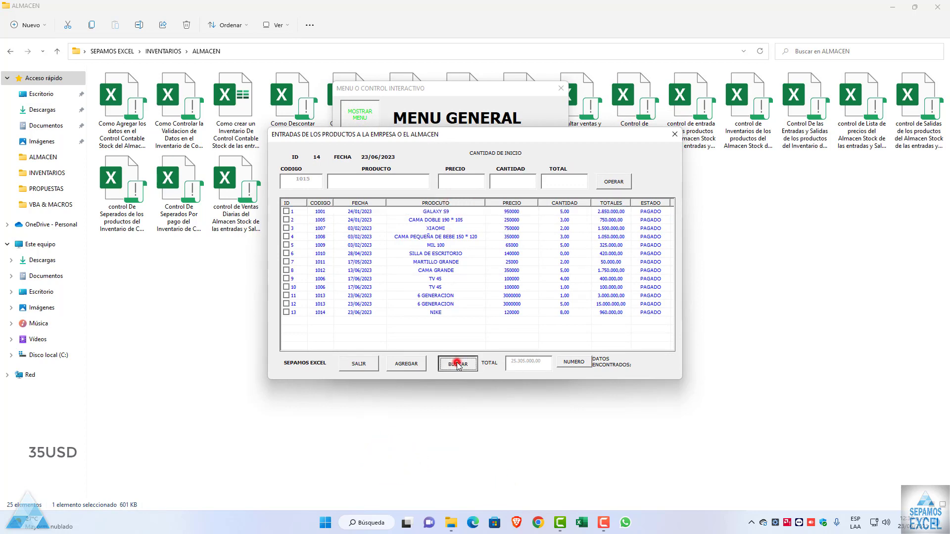
left_click(574, 301)
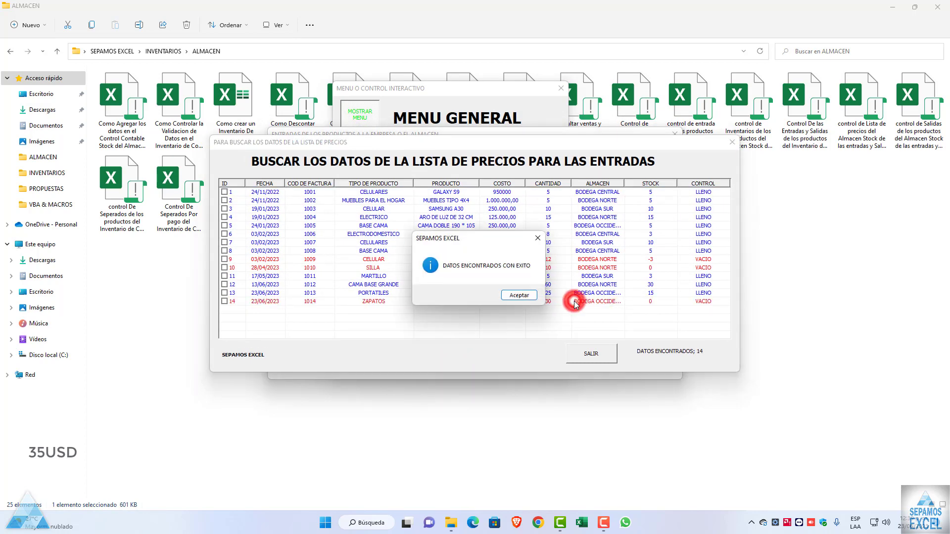
left_click(519, 295)
left_click(533, 178)
type("1")
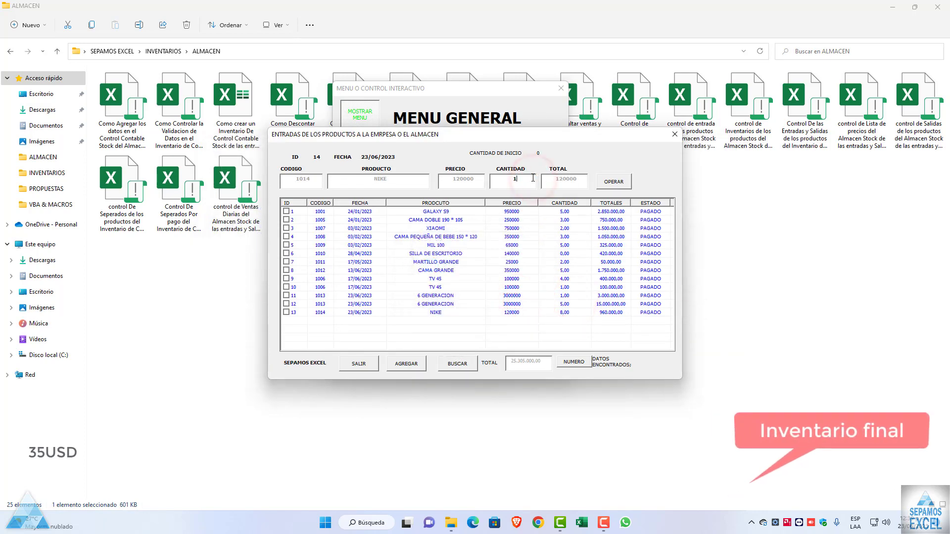
left_click(401, 364)
left_click(489, 295)
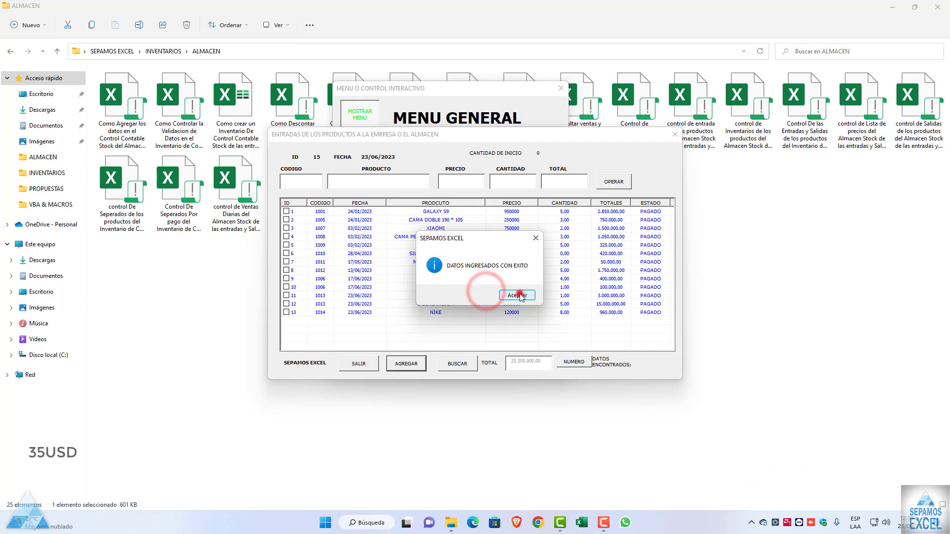
left_click(519, 295)
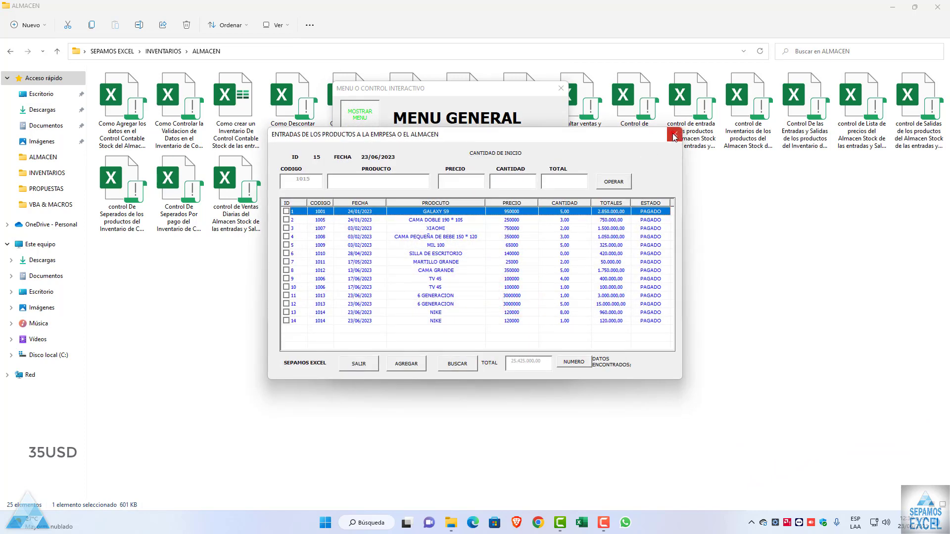
- Close the entries form and glance over the price list and general inventory table
left_click(674, 137)
left_click(453, 174)
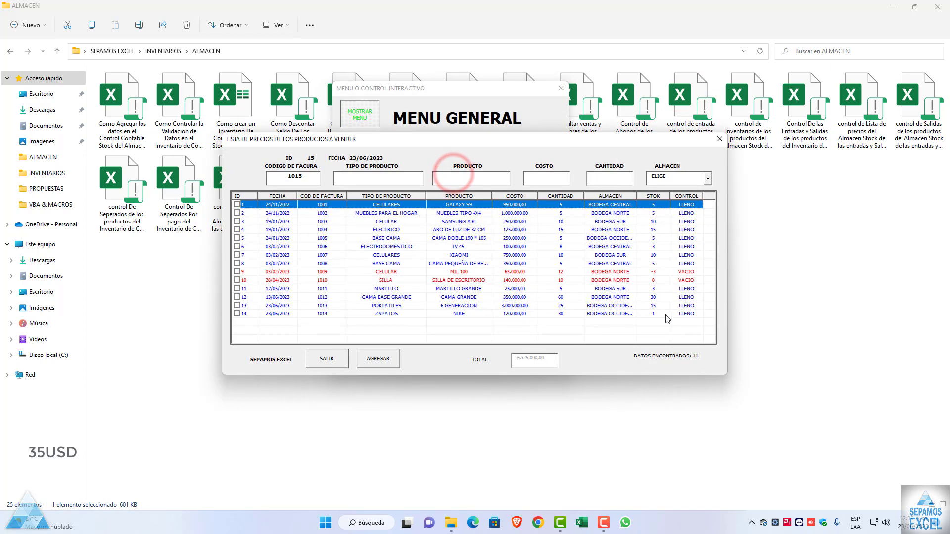
left_click(716, 143)
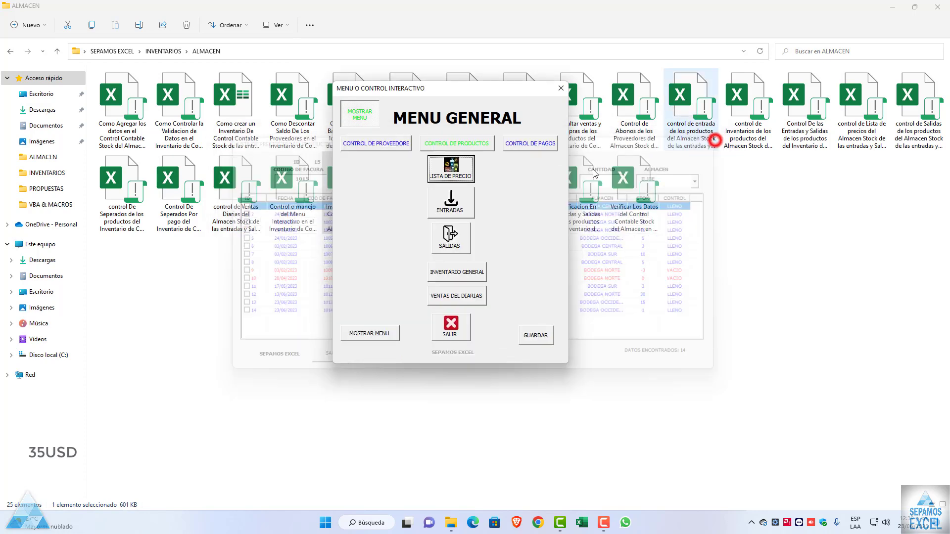
left_click(439, 273)
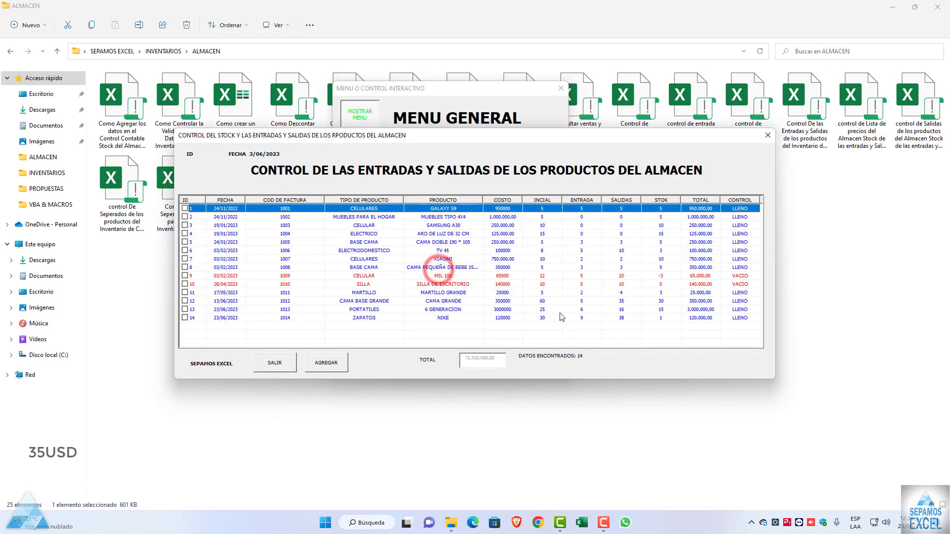
left_click(768, 136)
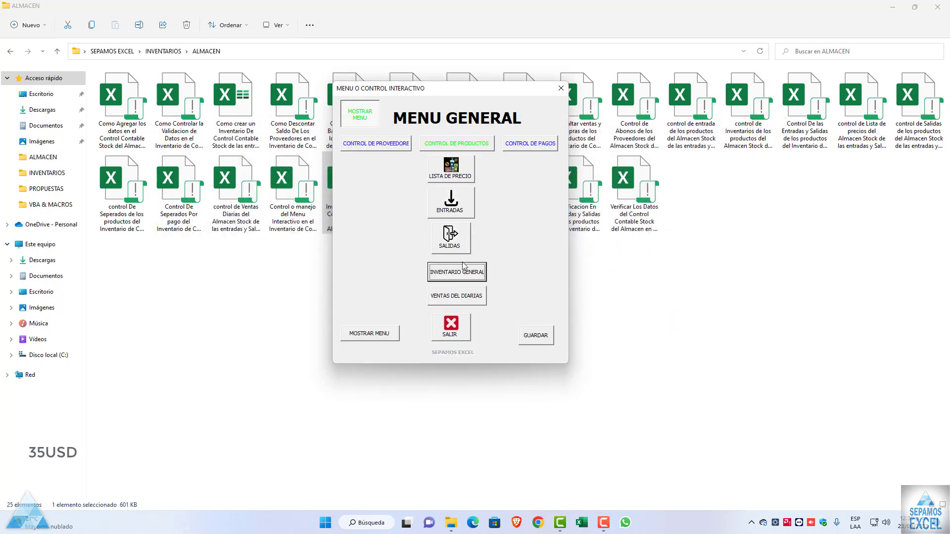
- Load NIKE into a new sale with quantity 2
left_click(449, 243)
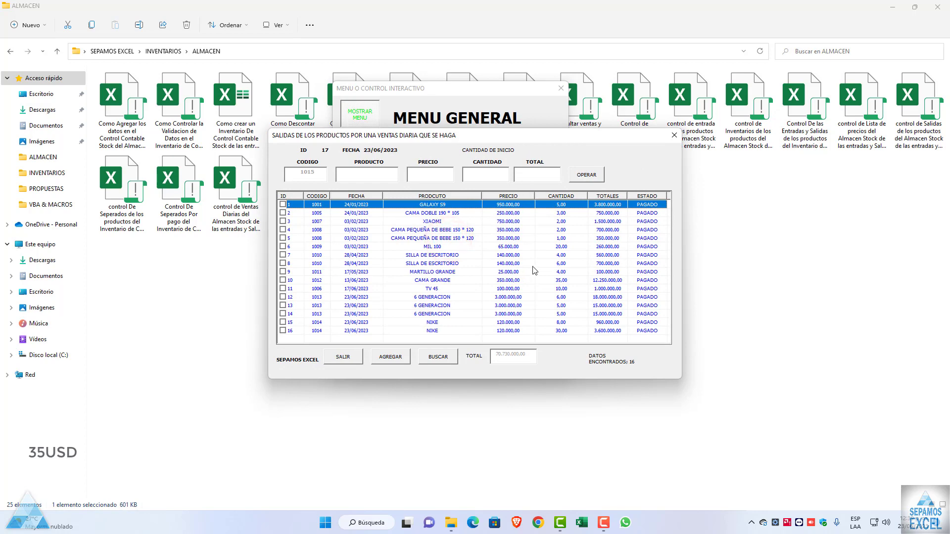
left_click(436, 361)
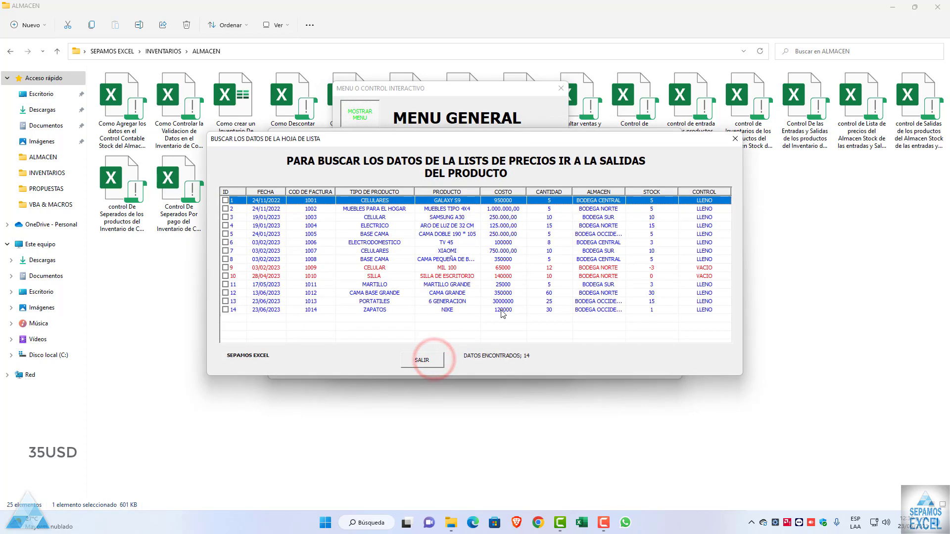
left_click(514, 296)
left_click(494, 175)
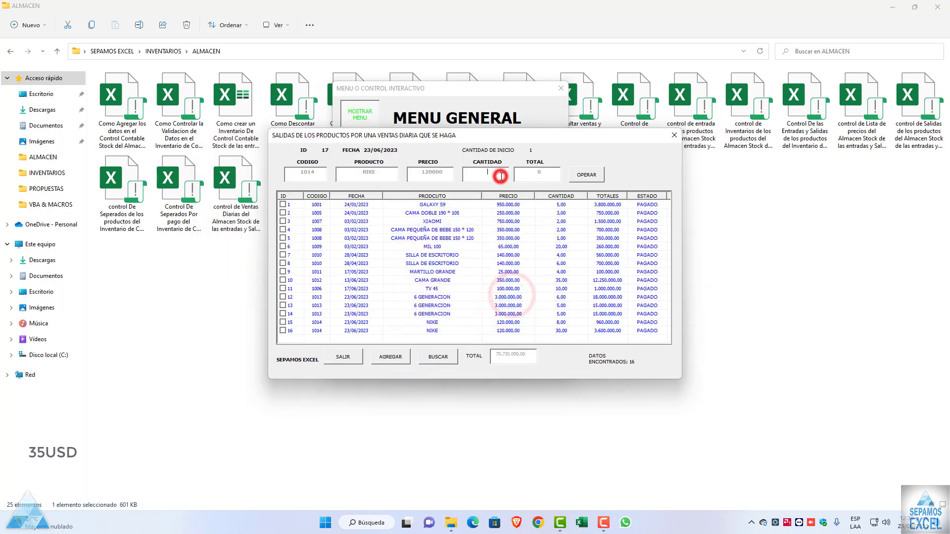
type("2")
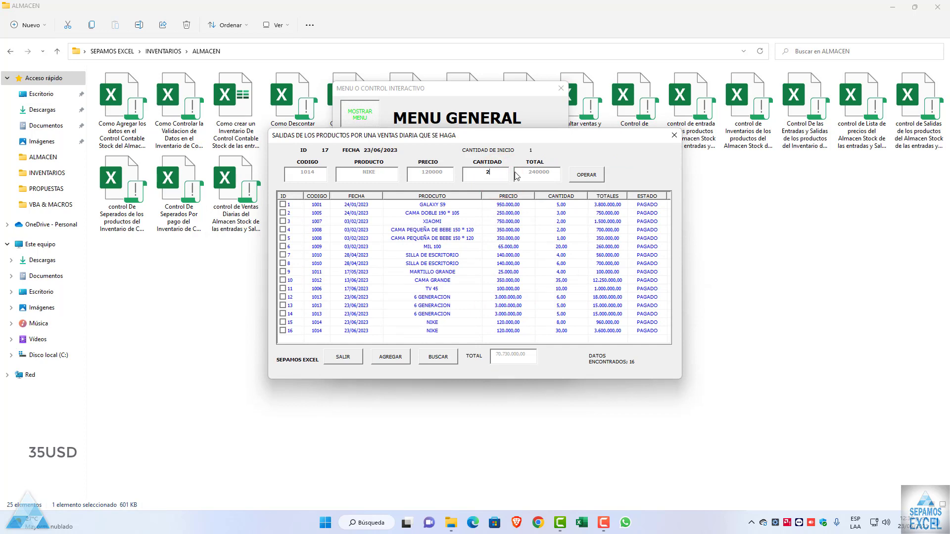
- Save the 2-unit NIKE sale worth 240,000 and bring up the stock control table
left_click(395, 361)
left_click(488, 295)
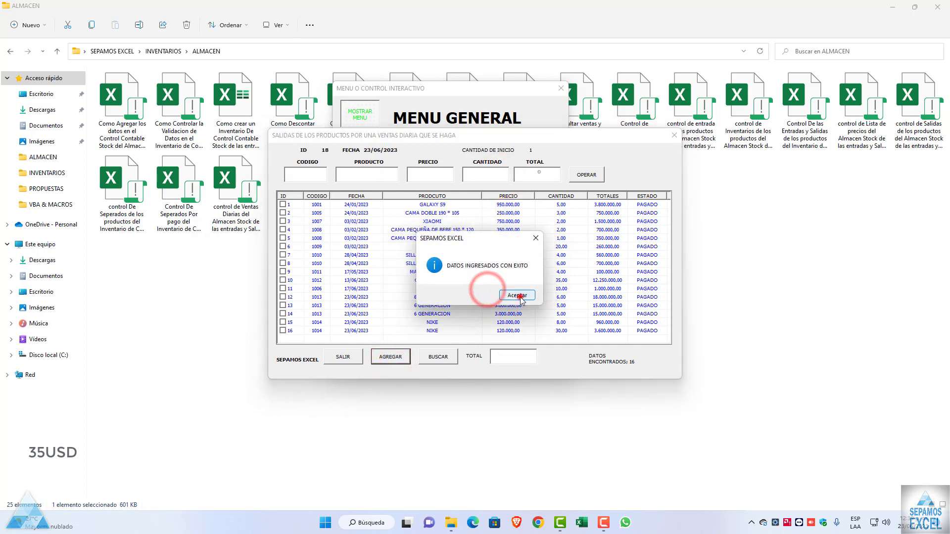
left_click(520, 297)
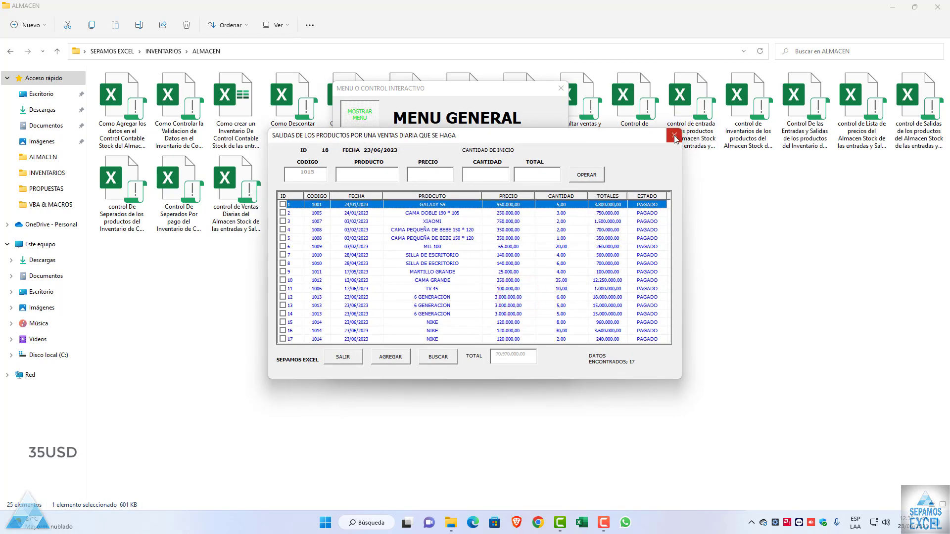
left_click(674, 134)
left_click(458, 271)
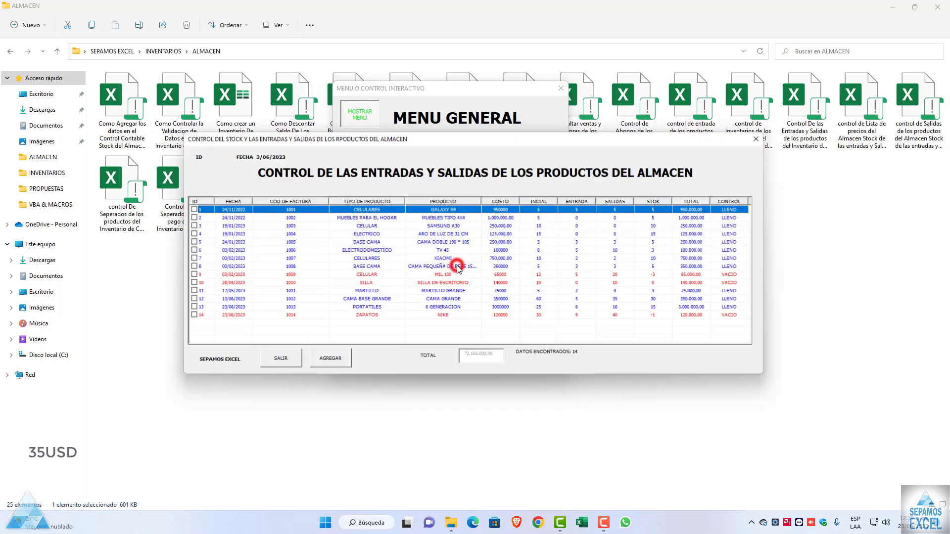
- Compare the NIKE shoes row with the 6 GENERACION laptop row, then close stock control
left_click(662, 318)
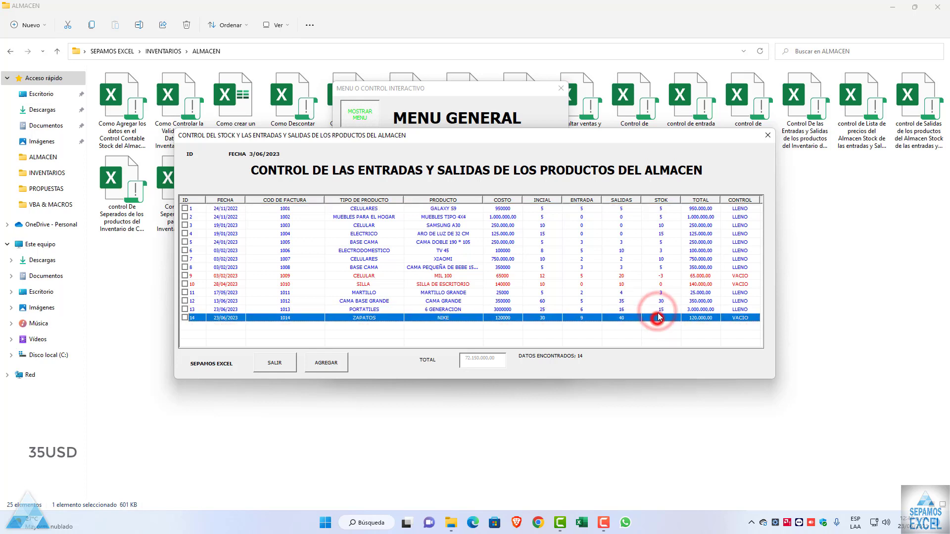
left_click(658, 316)
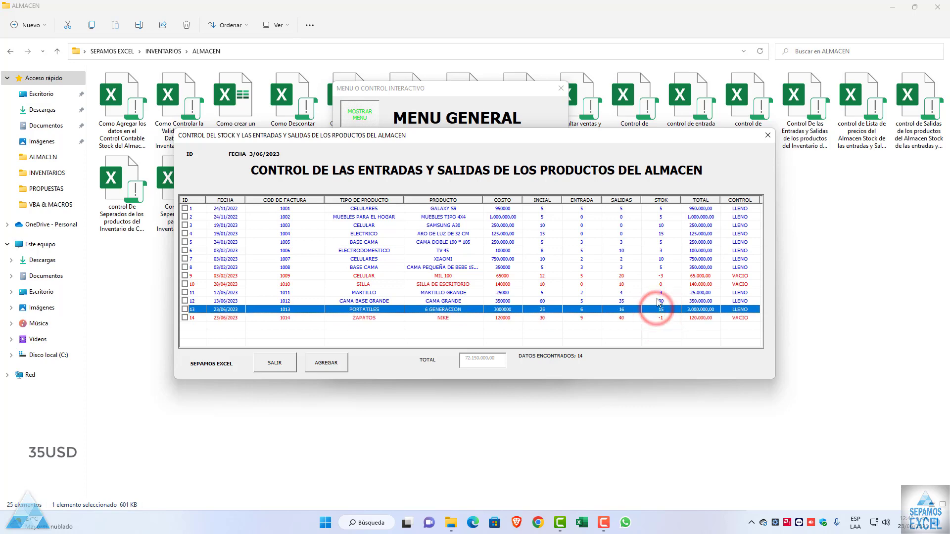
left_click(656, 275)
left_click(650, 316)
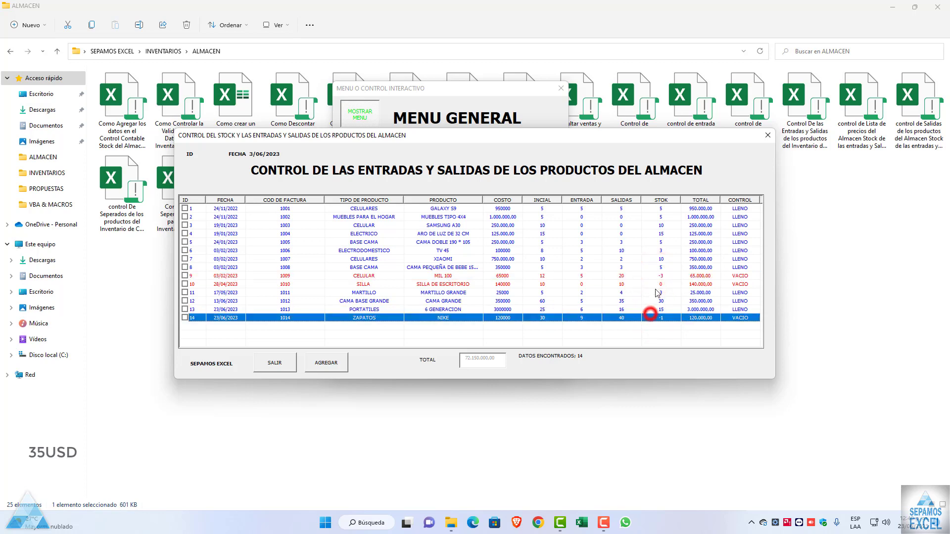
left_click(652, 275)
left_click(650, 318)
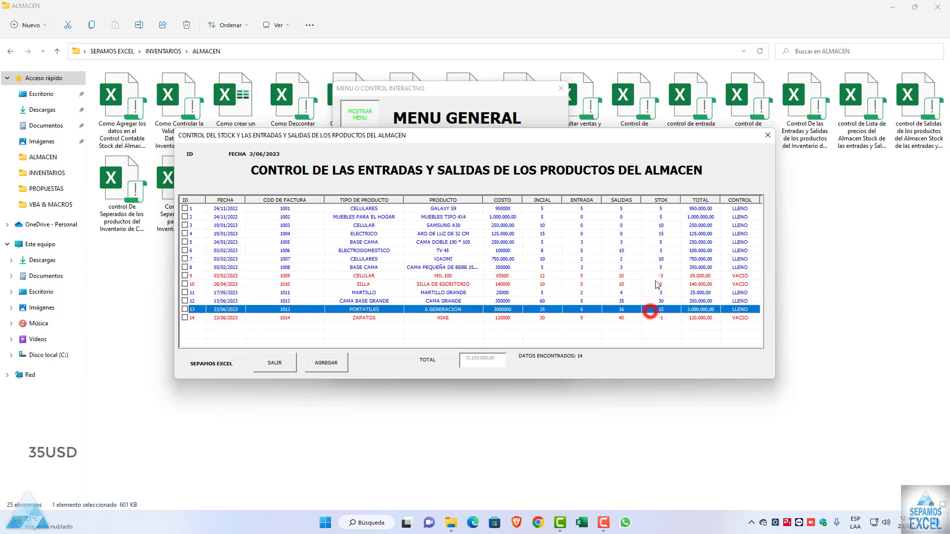
left_click(656, 276)
left_click(651, 318)
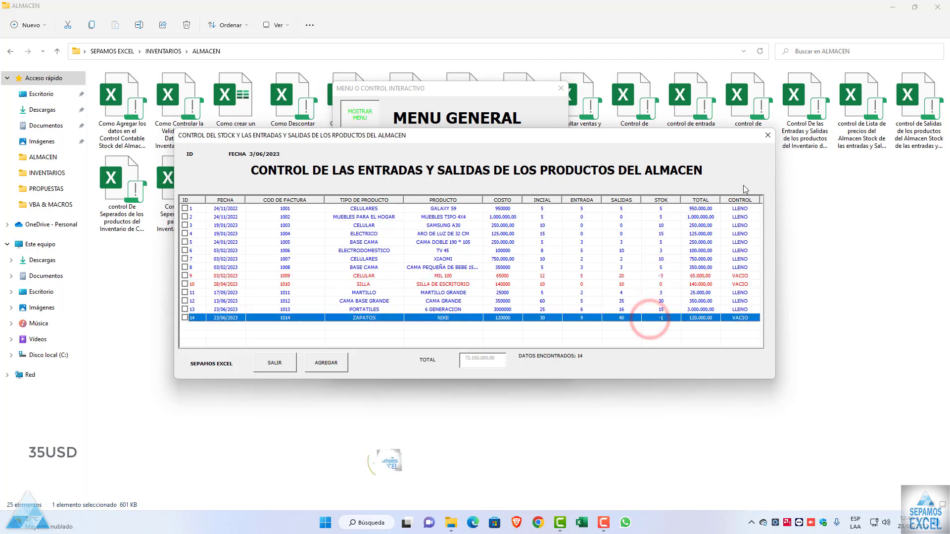
left_click(767, 135)
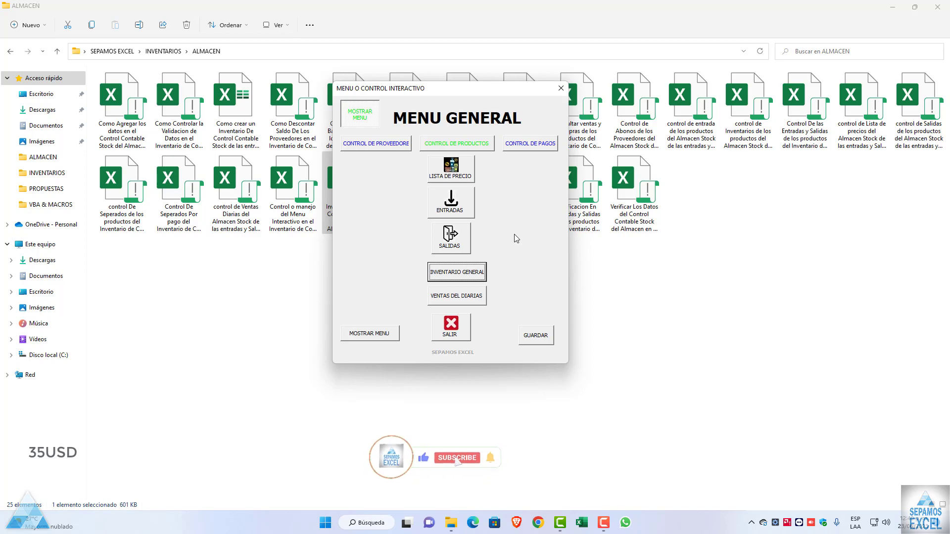
- Open and close the income-and-expenses, outgoing sales and stock control forms in turn
left_click(469, 296)
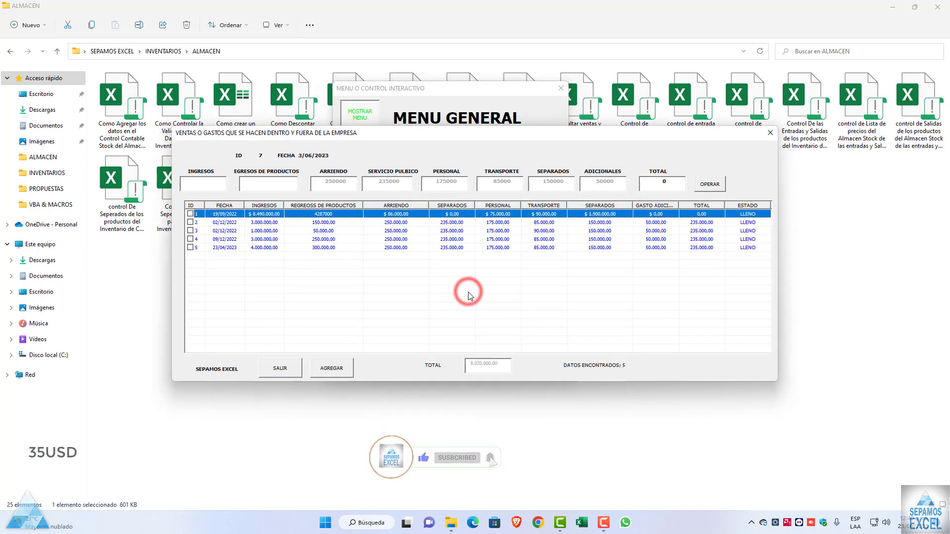
left_click(770, 134)
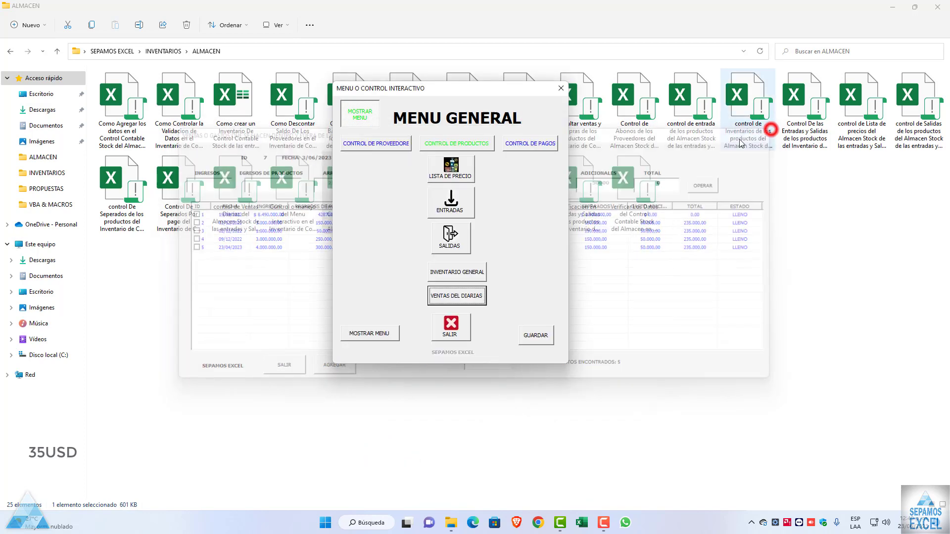
left_click(457, 240)
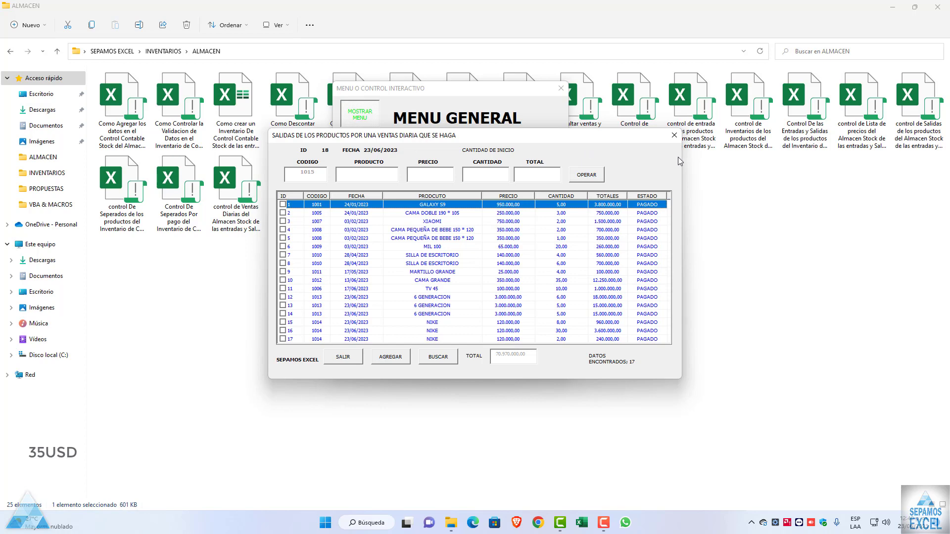
left_click(674, 135)
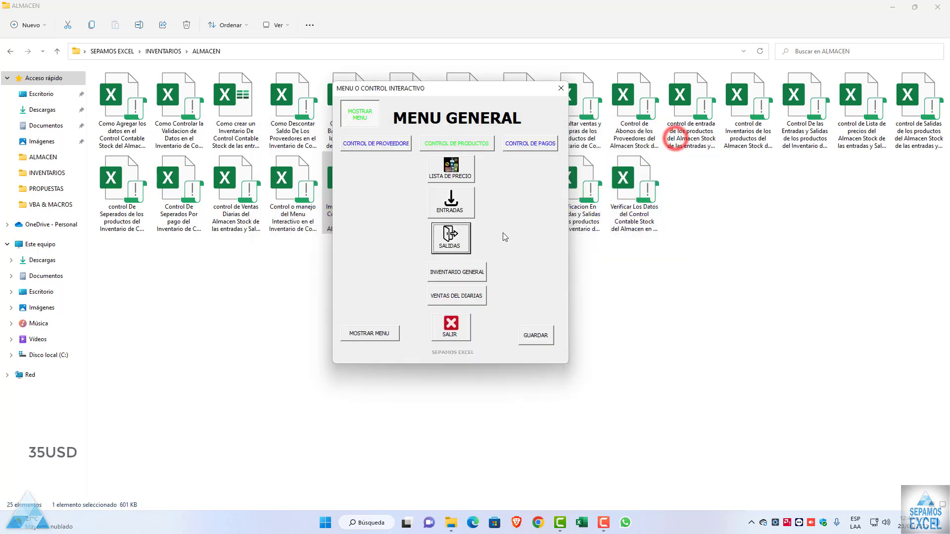
left_click(457, 273)
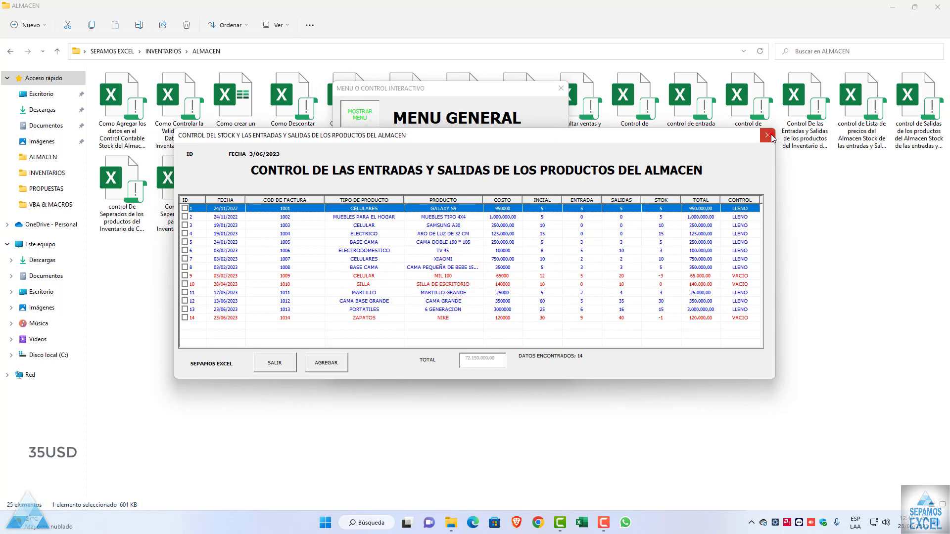
left_click(770, 136)
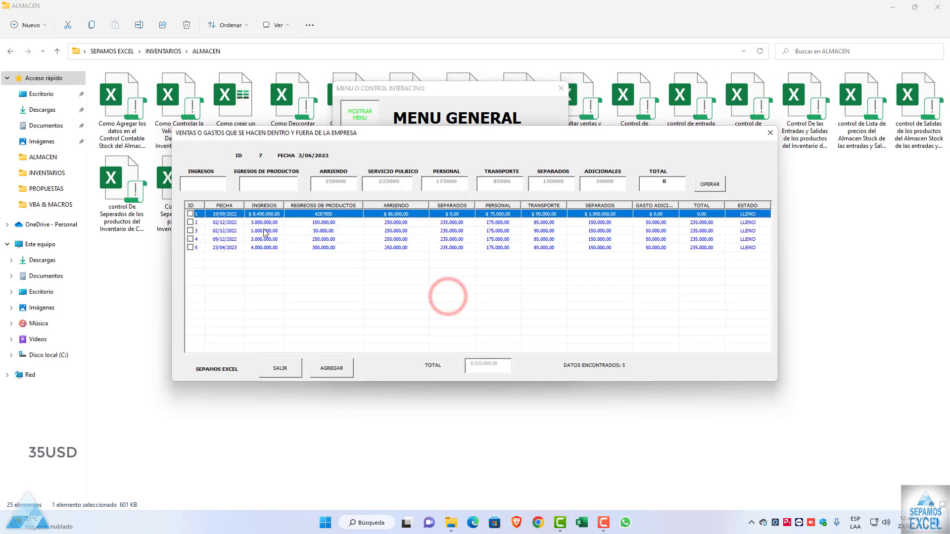
- Enter 3500000 in product expenses and 5000000 in income, recalculating the total
left_click(261, 187)
type("35000000")
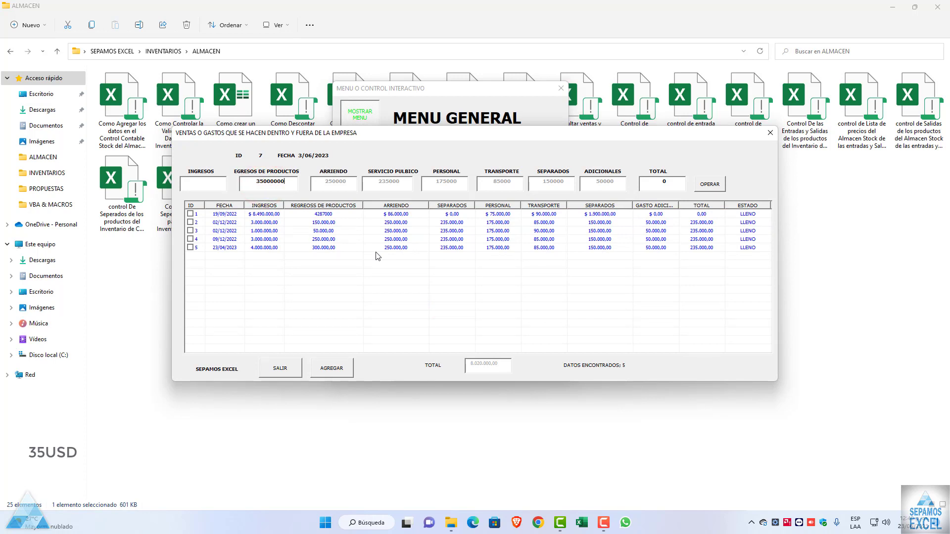
left_click(709, 184)
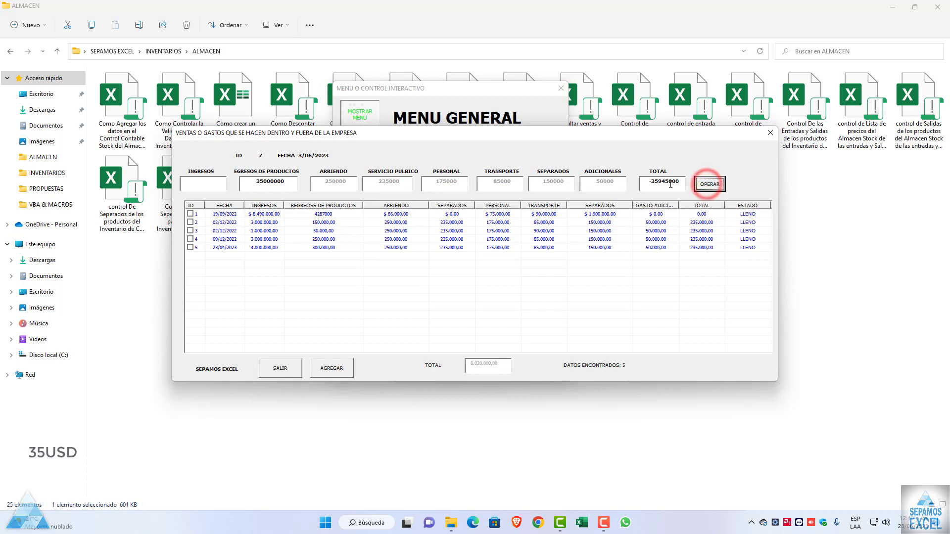
left_click(284, 185)
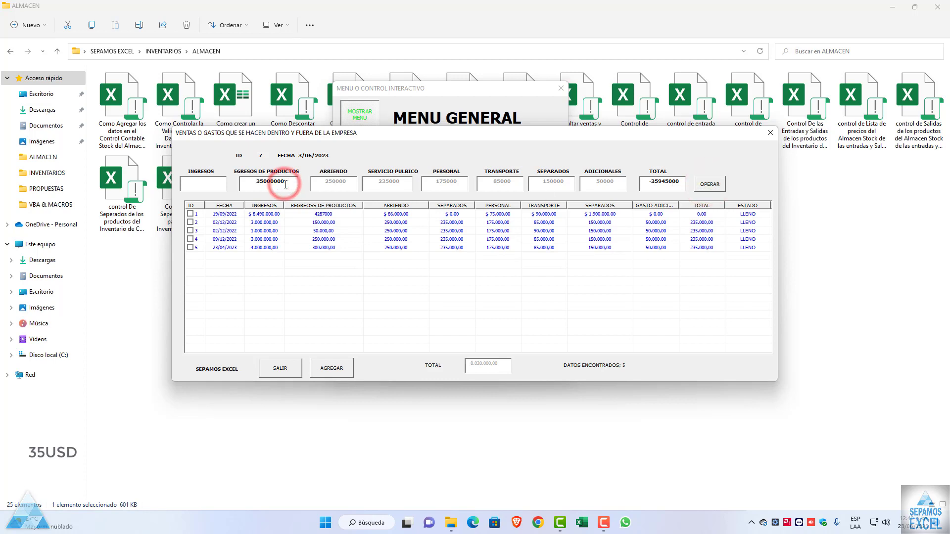
key("BackSpace")
left_click(712, 184)
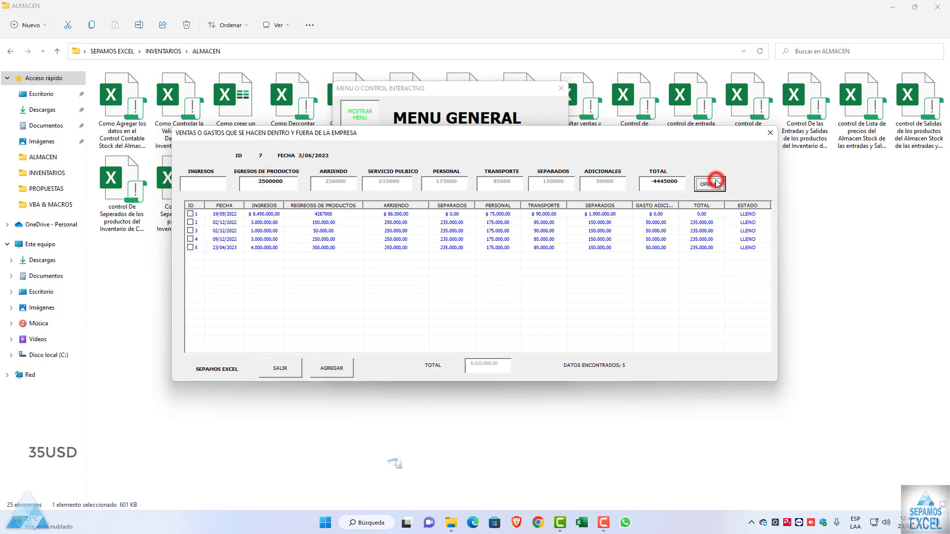
left_click(203, 184)
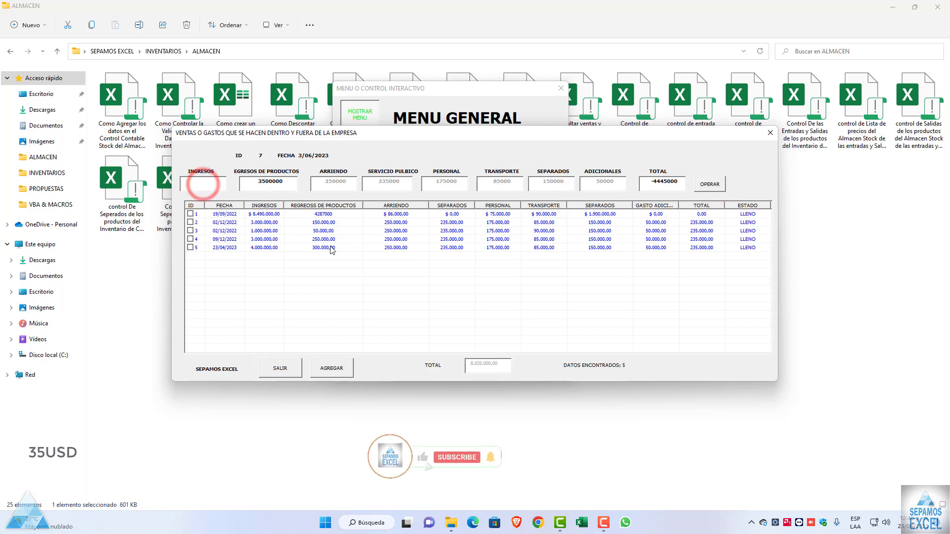
type("50000")
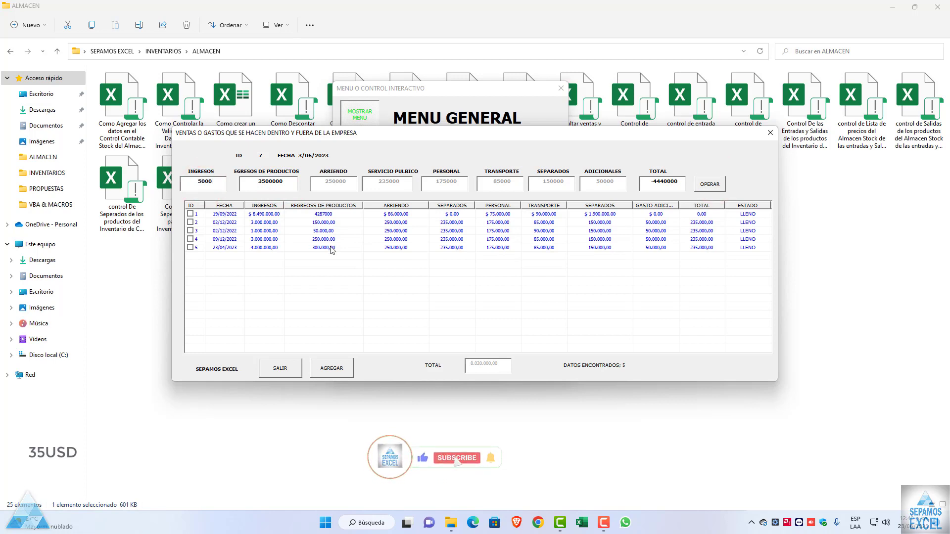
type("000")
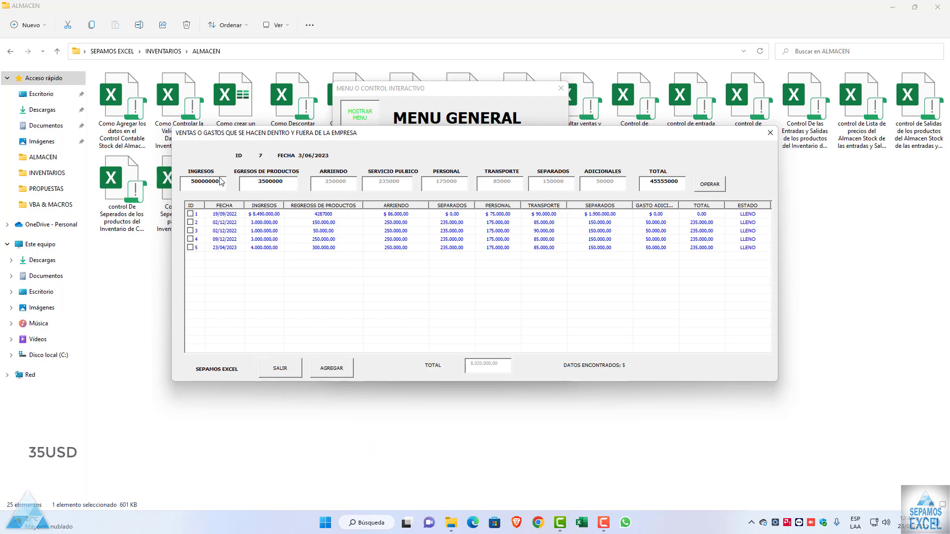
key("BackSpace")
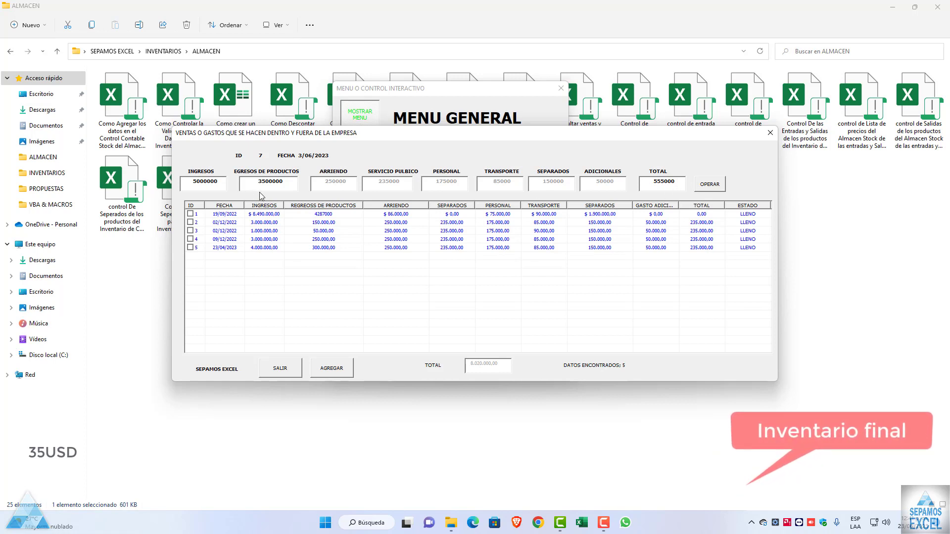
left_click(287, 181)
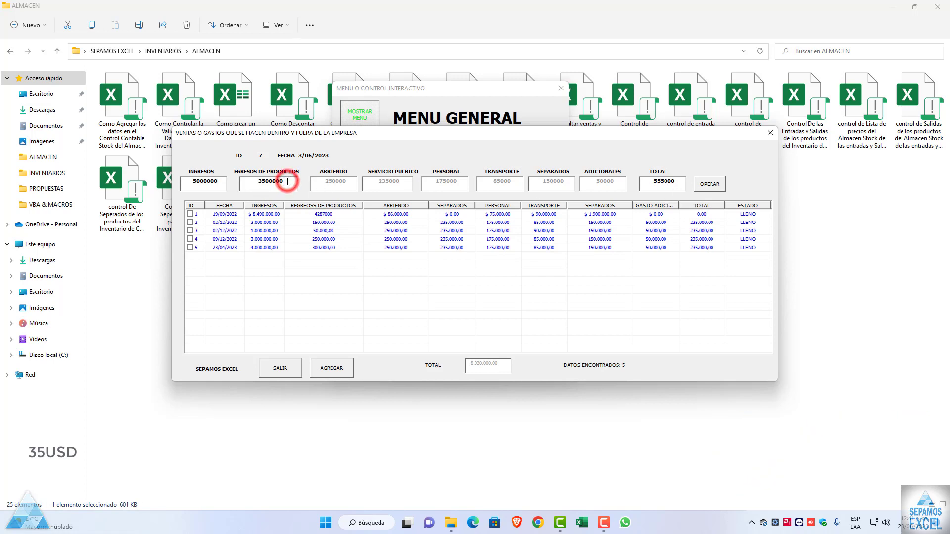
left_click(346, 179)
- Save the new income and expense record and close the sales-and-expenses form
left_click(335, 376)
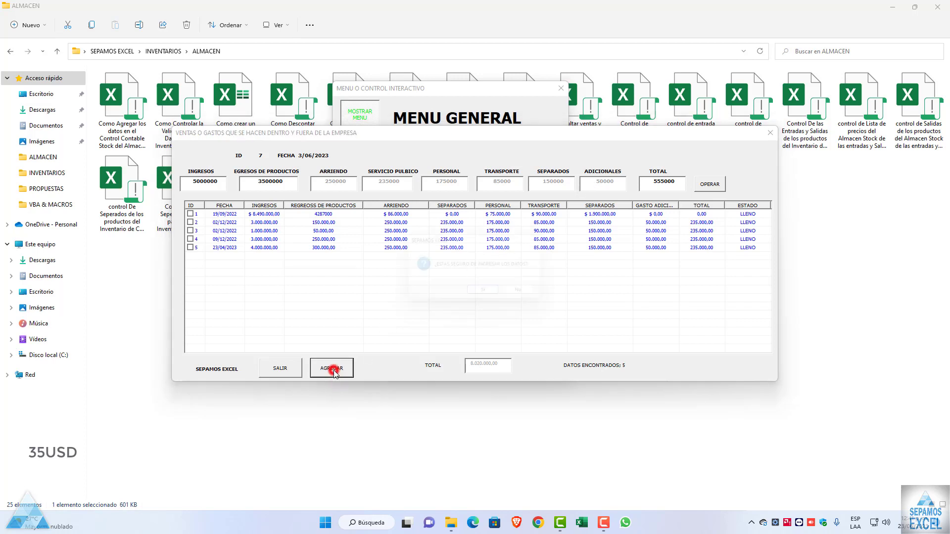
left_click(492, 297)
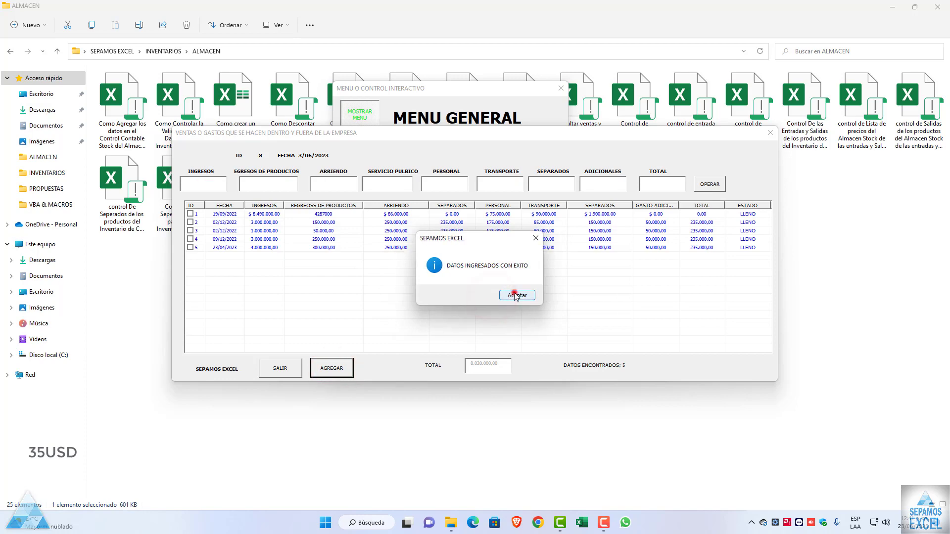
left_click(514, 294)
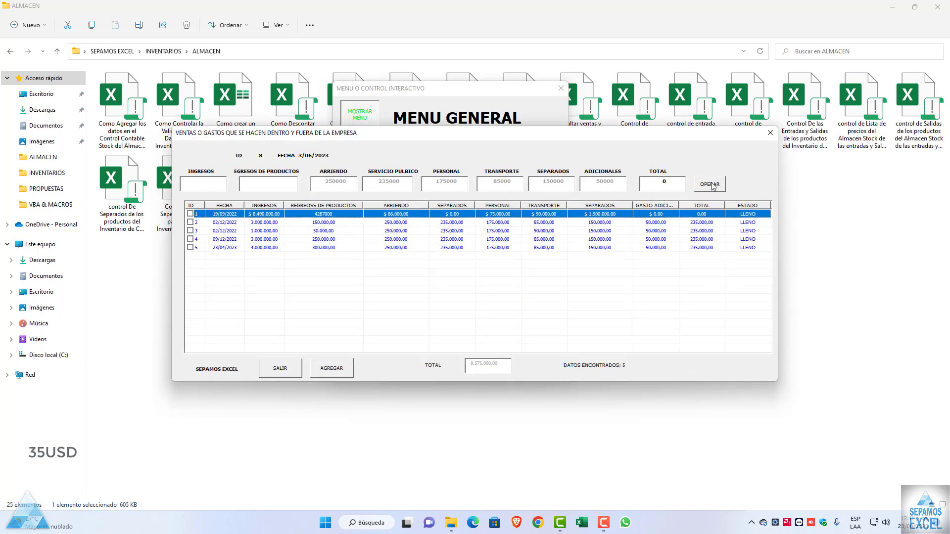
left_click(772, 133)
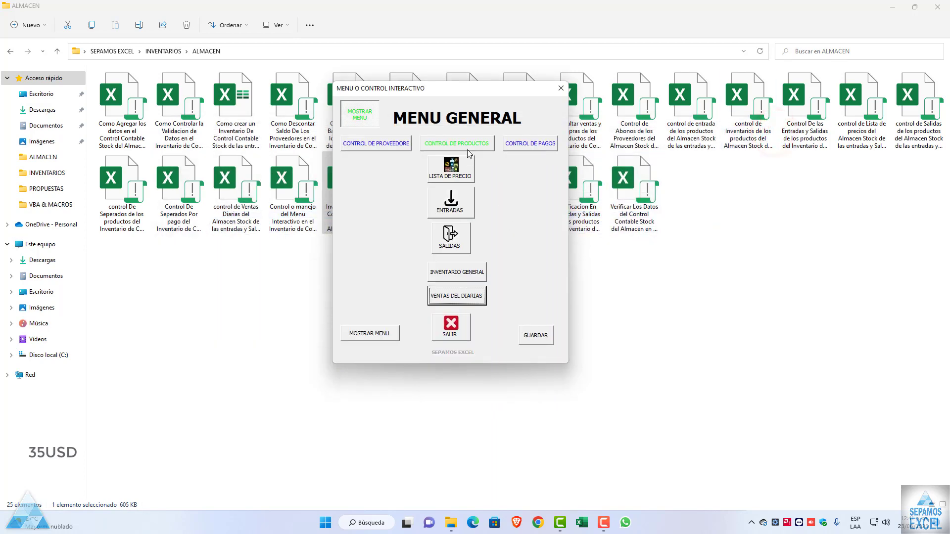
- Browse the three layaway records under payment control, then bring up the installment payment form
left_click(465, 145)
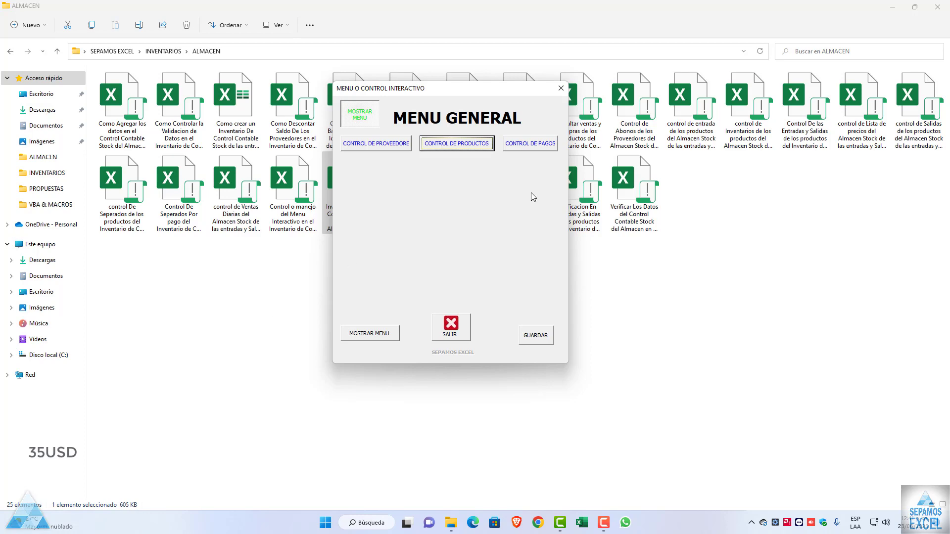
left_click(537, 145)
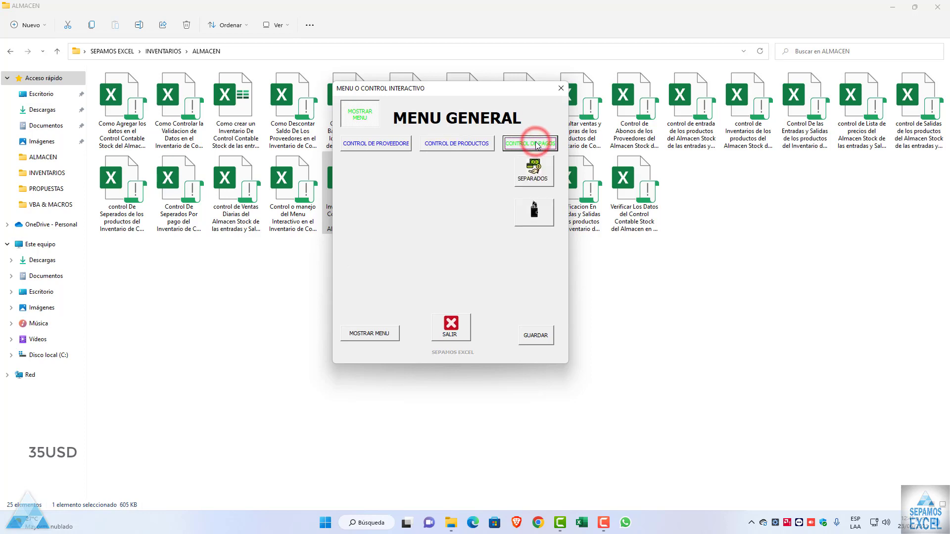
left_click(530, 171)
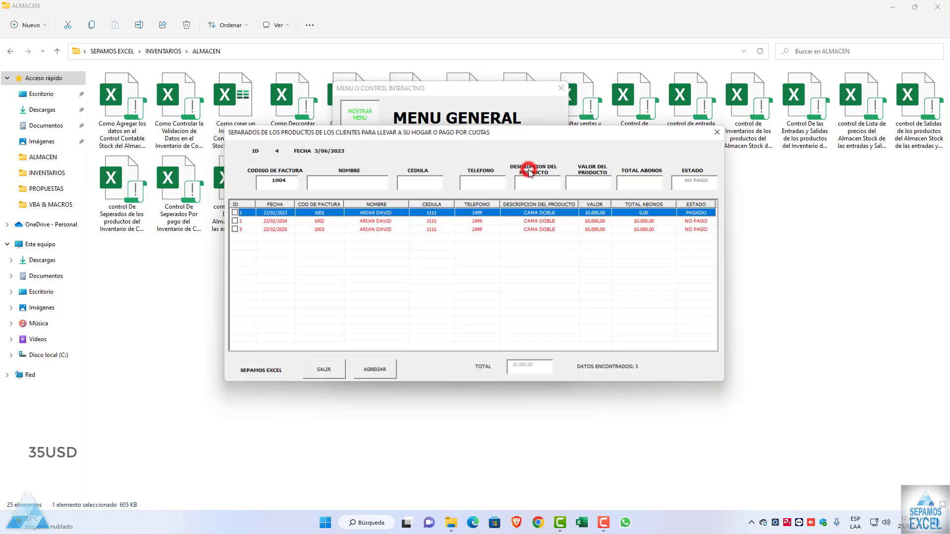
left_click(529, 221)
left_click(531, 229)
left_click(533, 212)
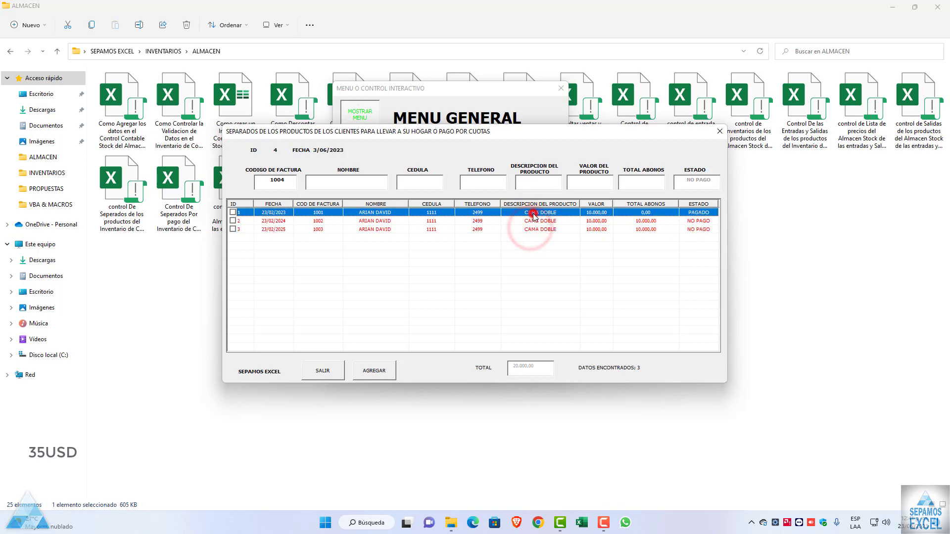
left_click(533, 221)
left_click(531, 229)
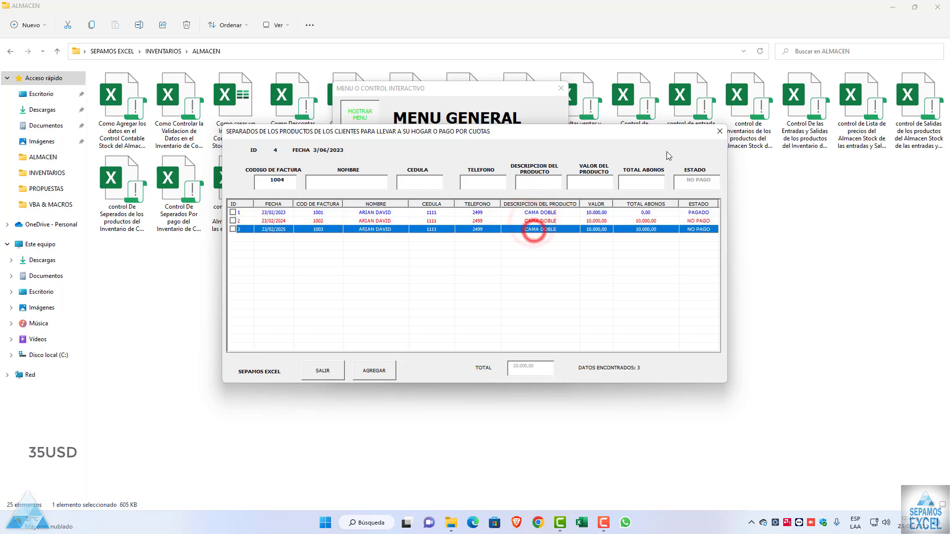
left_click(720, 131)
left_click(540, 214)
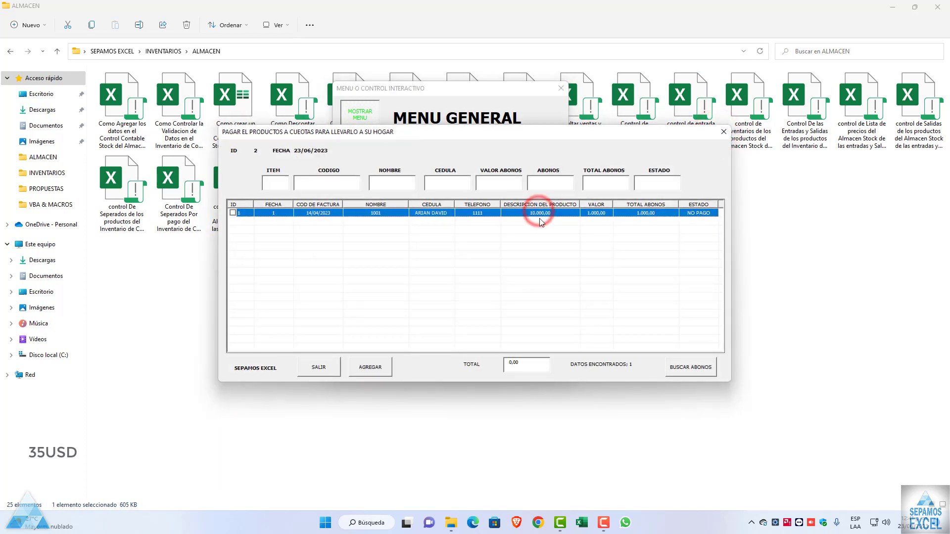
- Reopen the layaway form and enter the client's name, ID number and phone, clearing ID warnings
left_click(720, 132)
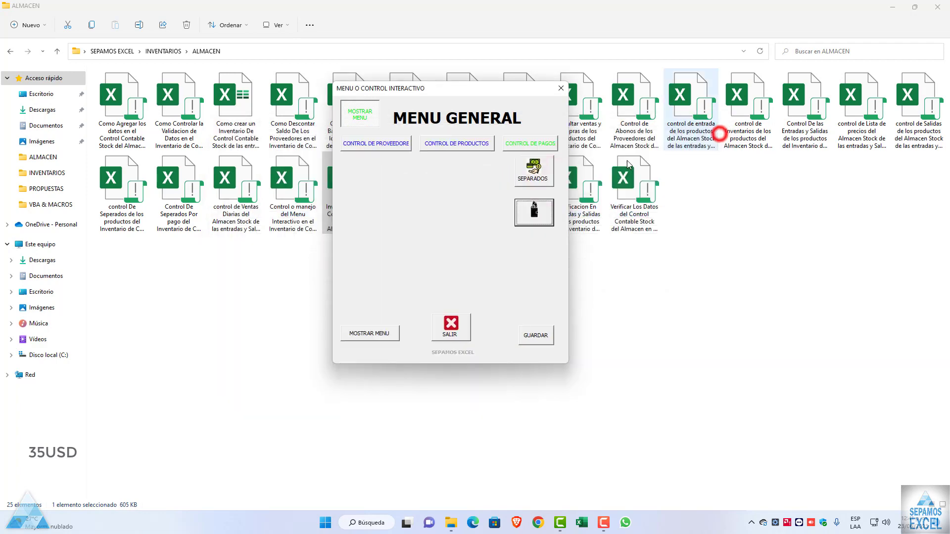
left_click(535, 172)
left_click(337, 183)
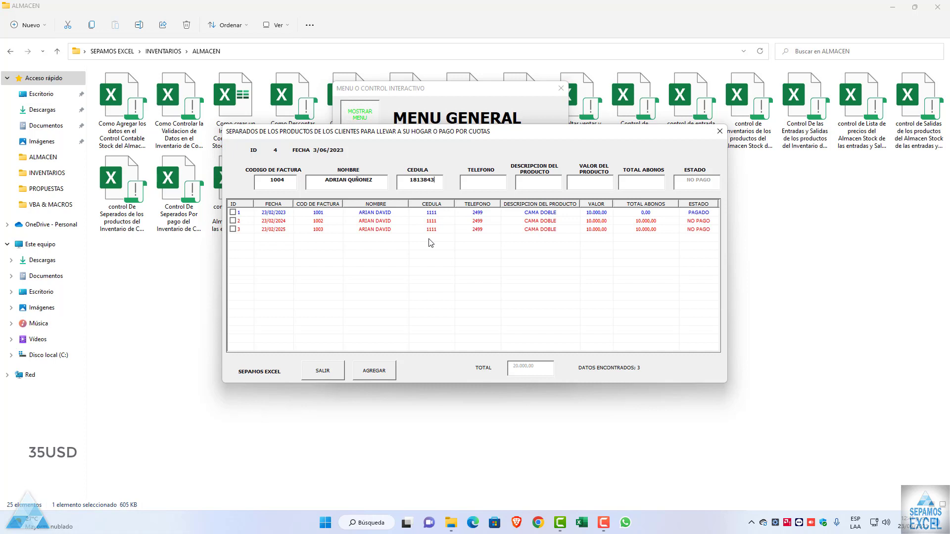
key("Tab")
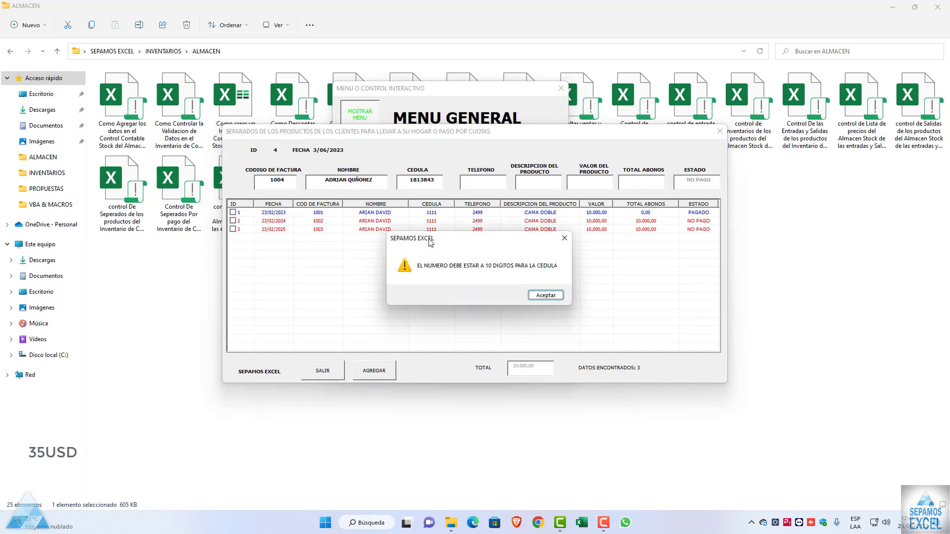
left_click(541, 296)
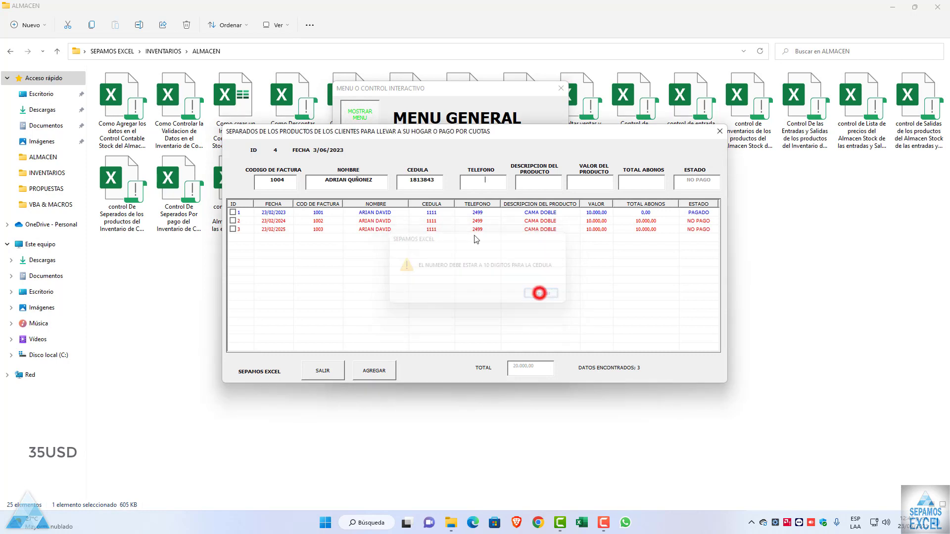
left_click(491, 183)
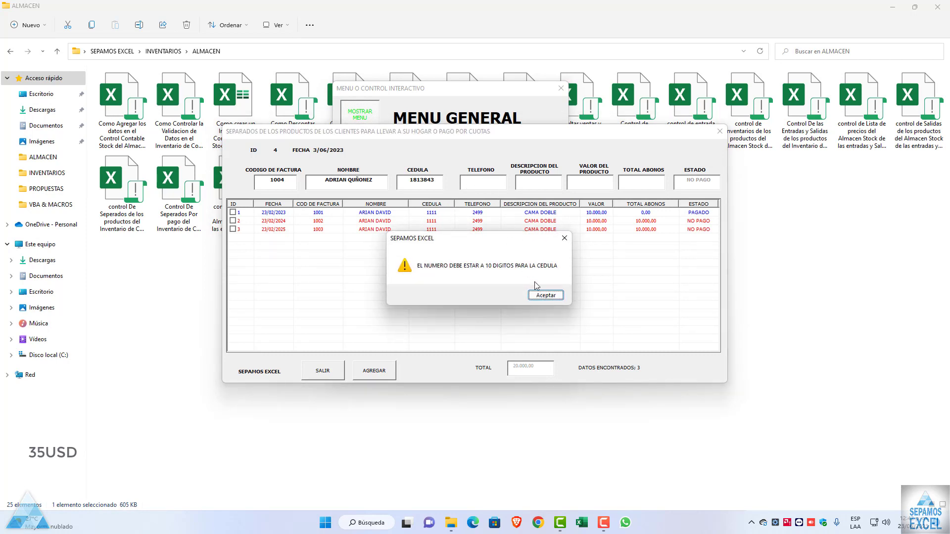
left_click(545, 295)
left_click(490, 182)
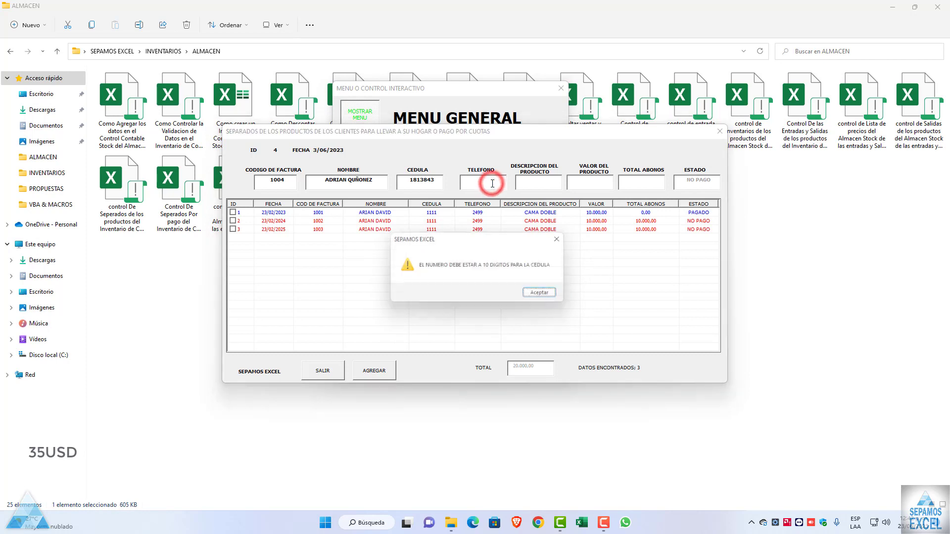
left_click(546, 296)
left_click(483, 184)
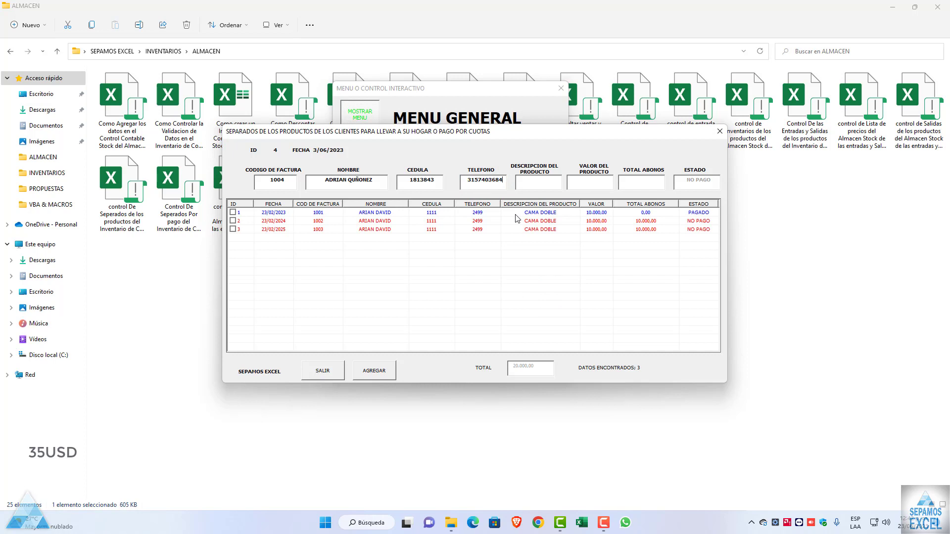
- Enter product PORTATIL valued 1000000 and save it as layaway record 4
left_click(539, 182)
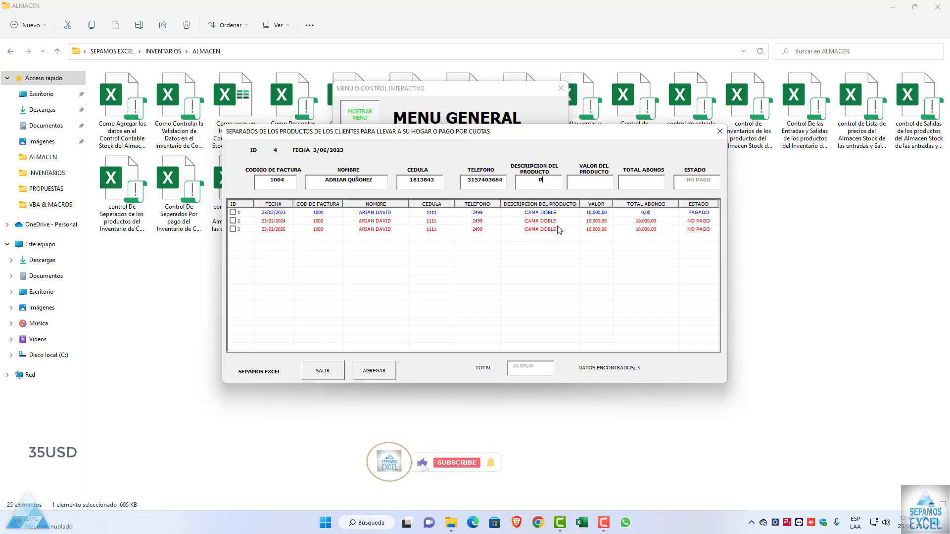
type("PORTAT")
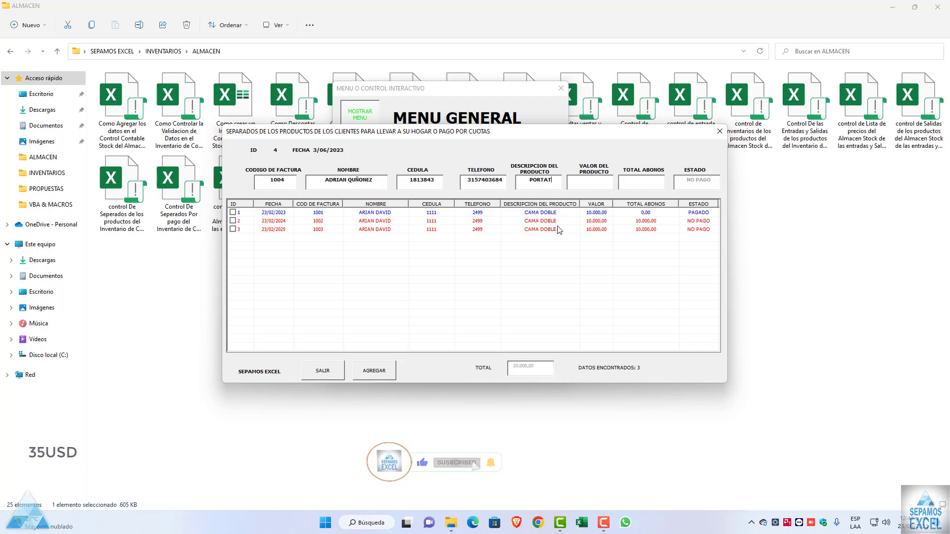
type("IL")
left_click(590, 186)
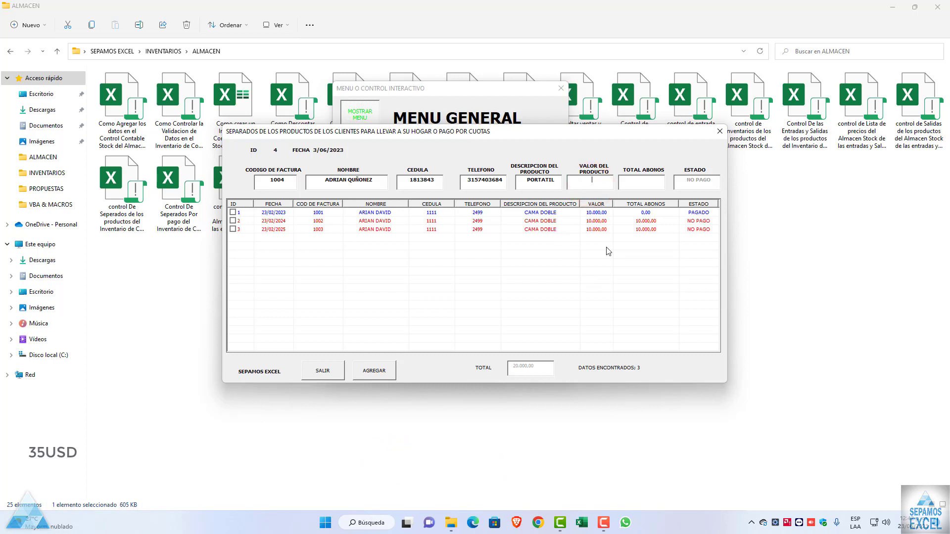
type("1000")
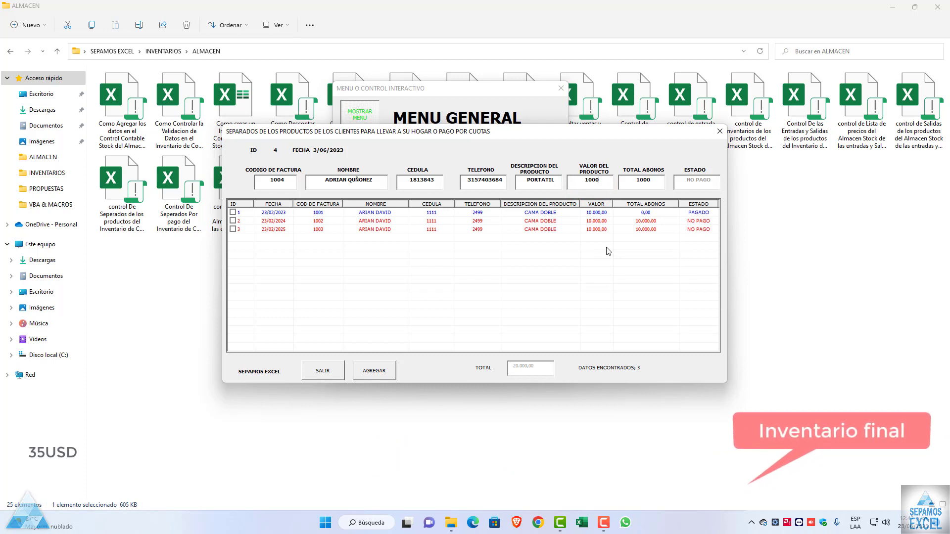
type("000")
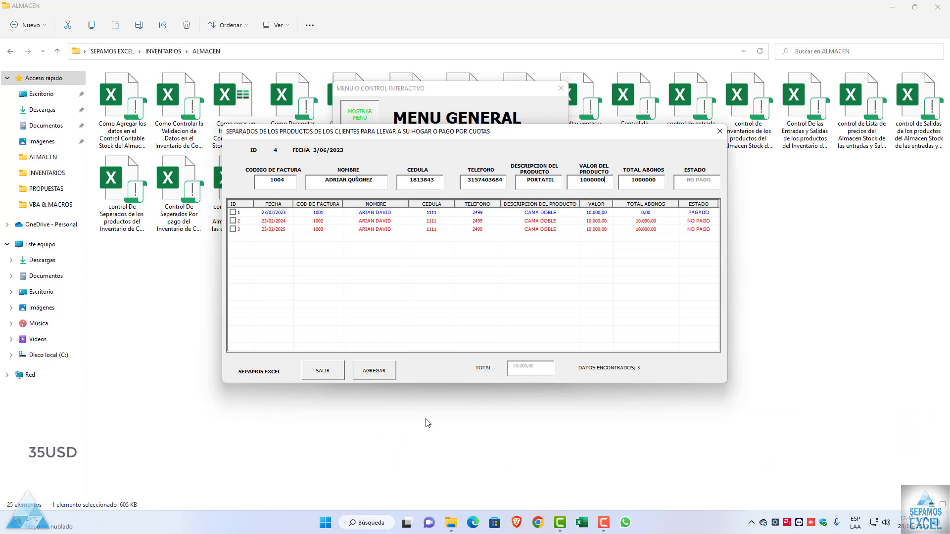
left_click(372, 372)
left_click(486, 296)
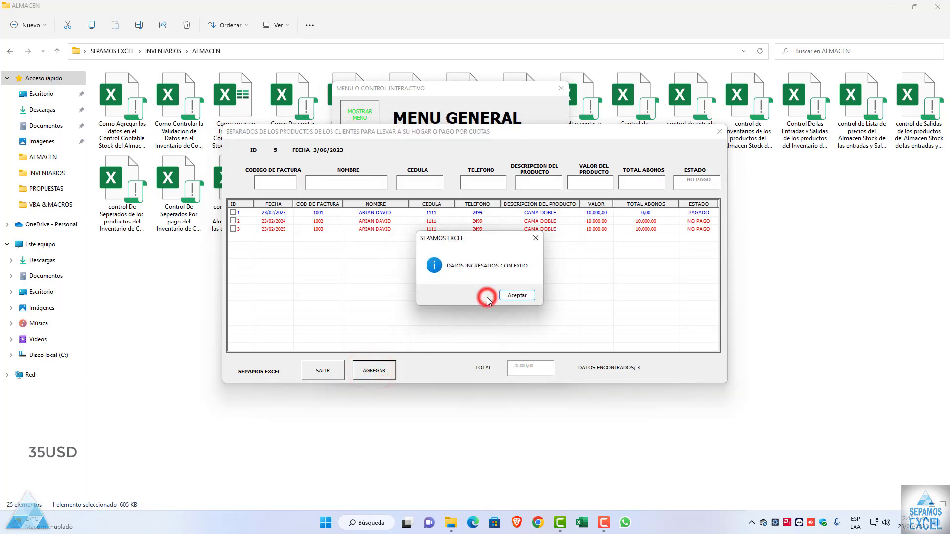
left_click(516, 295)
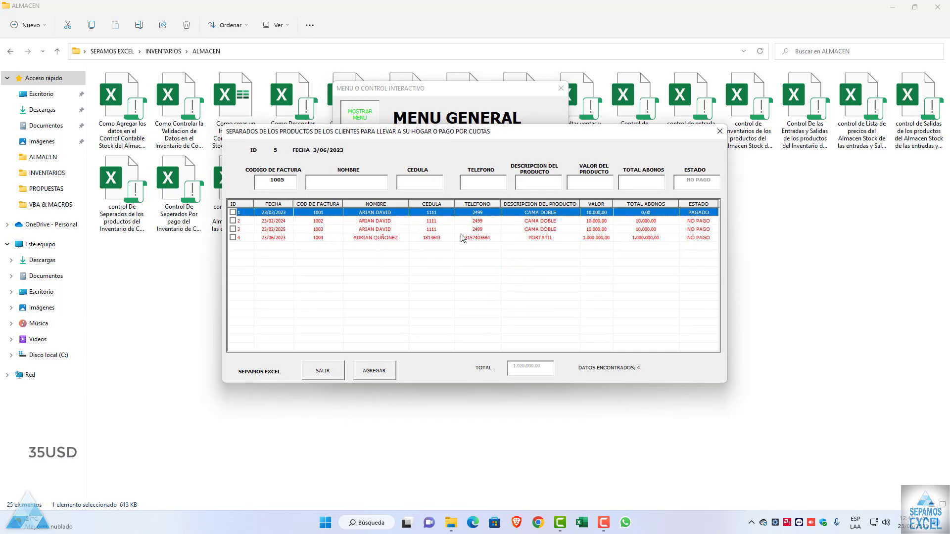
left_click(461, 237)
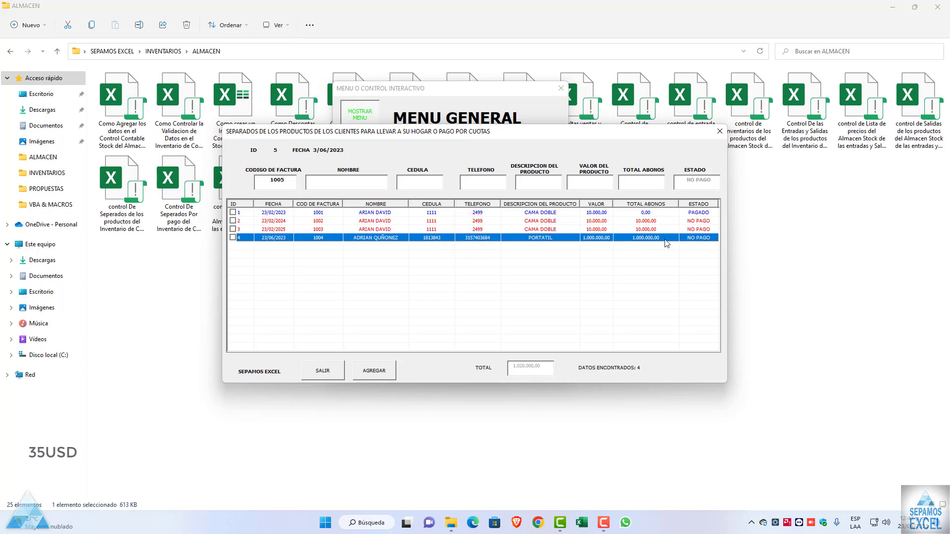
- Load the fourth layaway record, PORTATIL invoice 1004, into the installment payment form
left_click(719, 131)
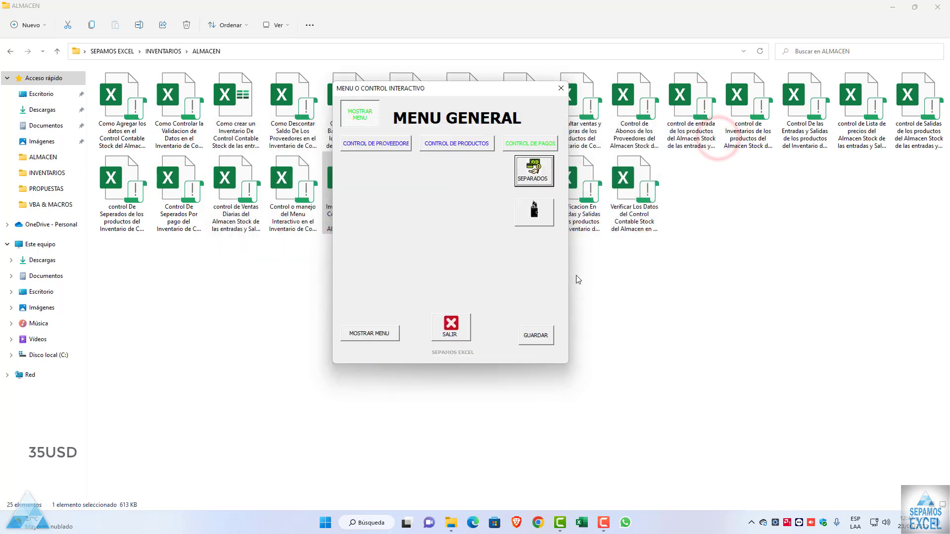
left_click(544, 214)
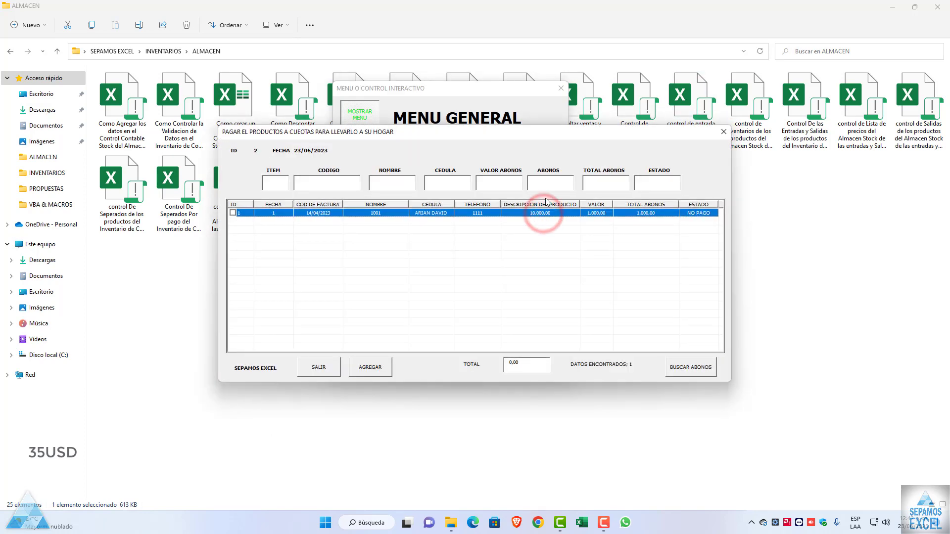
left_click(687, 365)
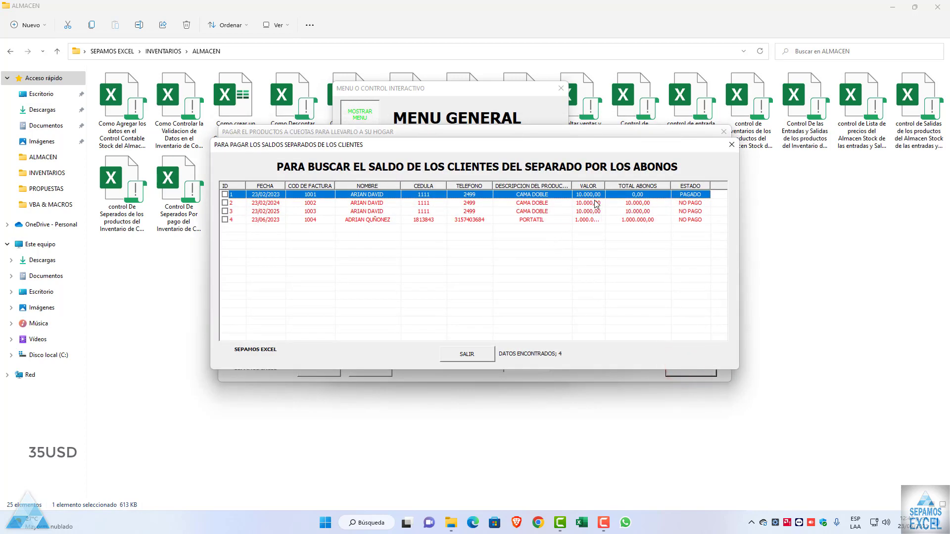
left_click_drag(605, 186, 608, 186)
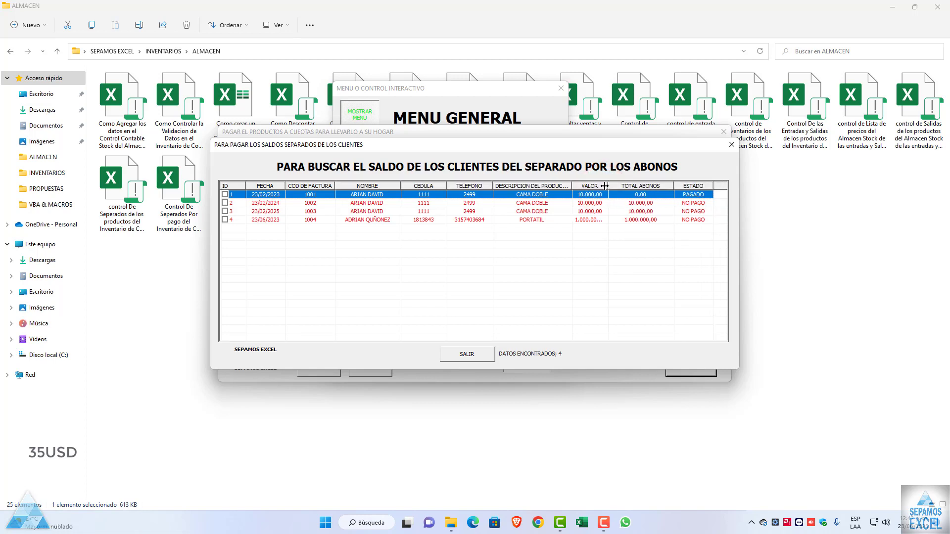
left_click(525, 223)
left_click(512, 296)
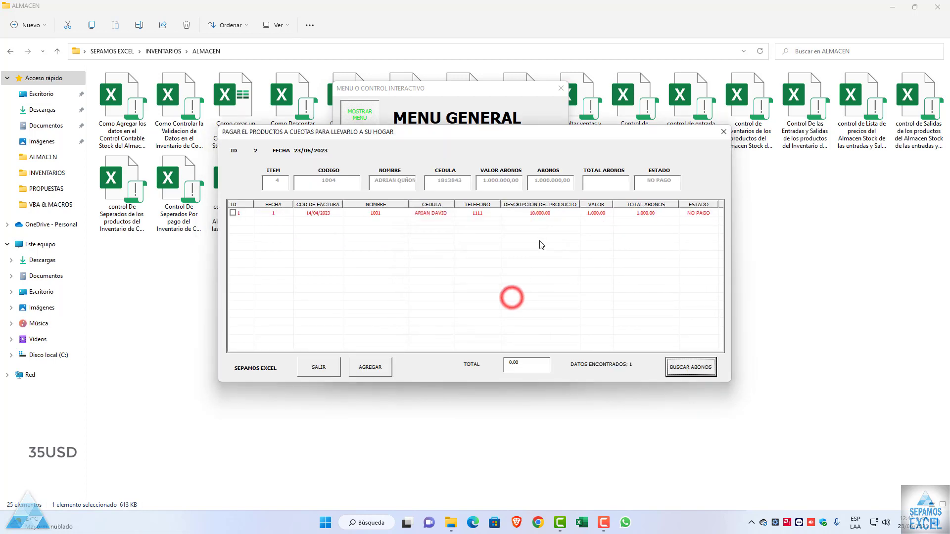
- Register a 500.000 installment and select the new payment row
left_click(606, 181)
type("5")
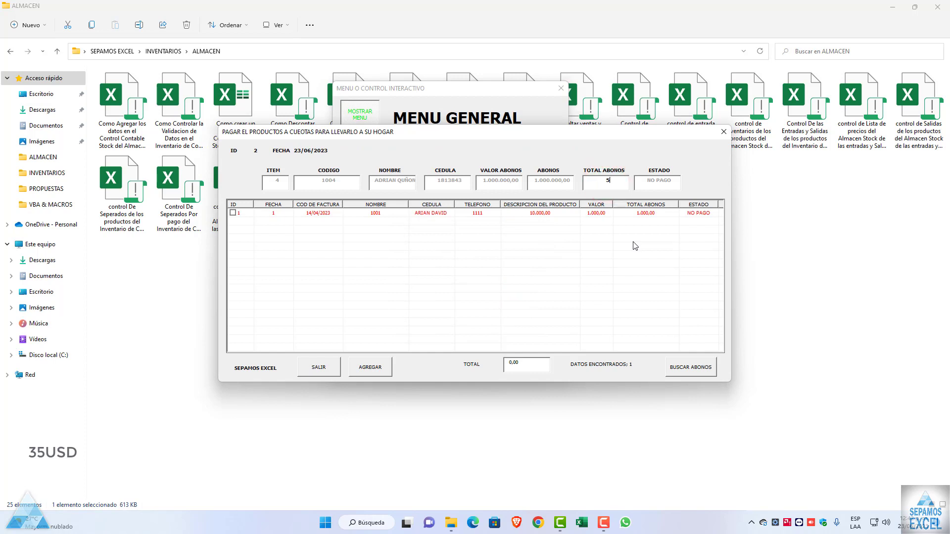
type("00000")
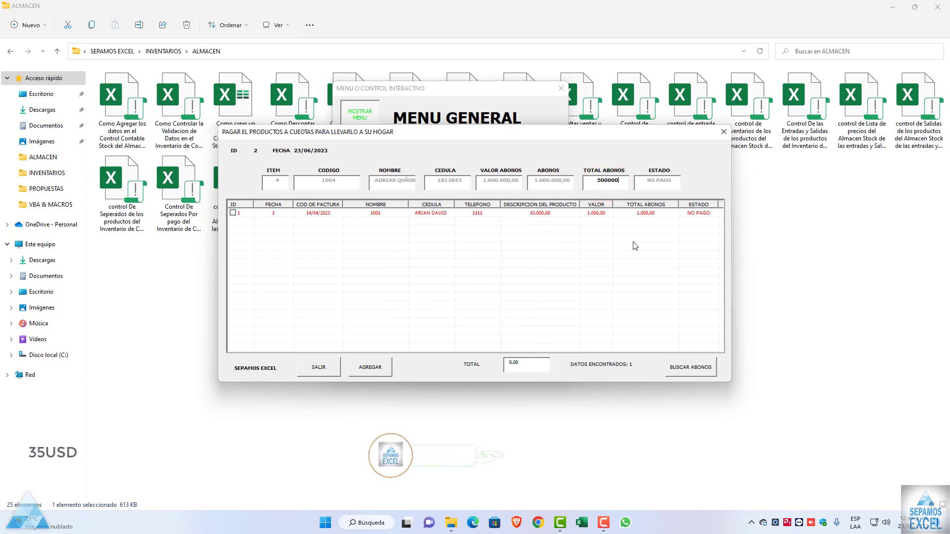
left_click(370, 367)
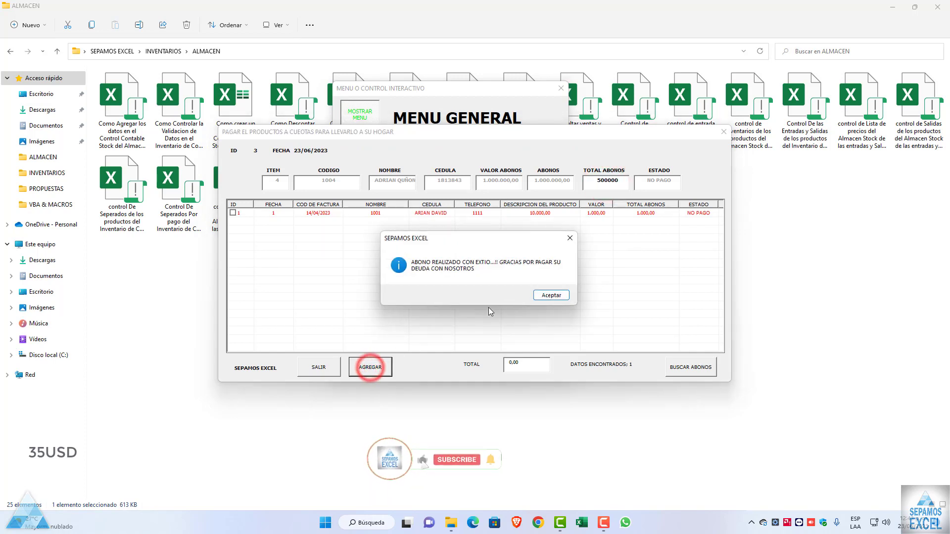
left_click(542, 296)
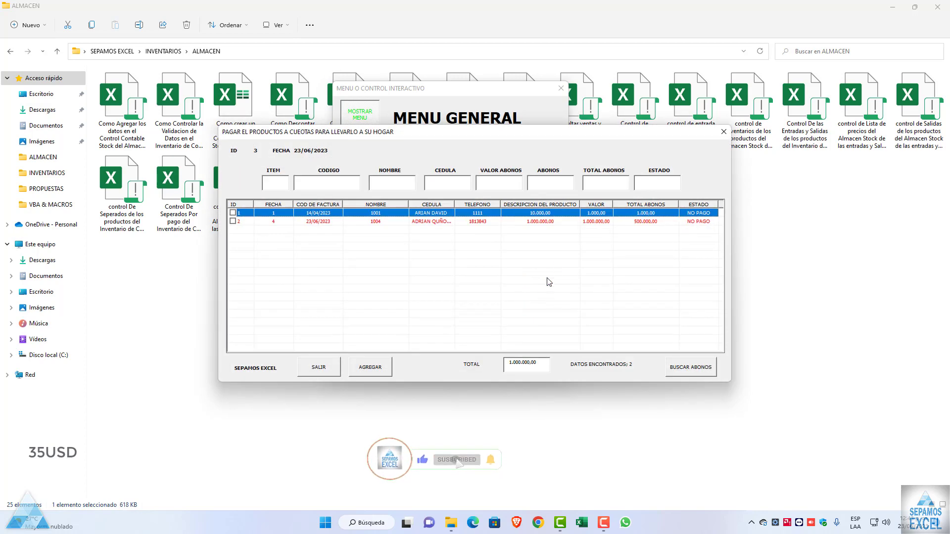
left_click(574, 221)
- Review the laptop layaway record in the SEPARADOS list
left_click(724, 131)
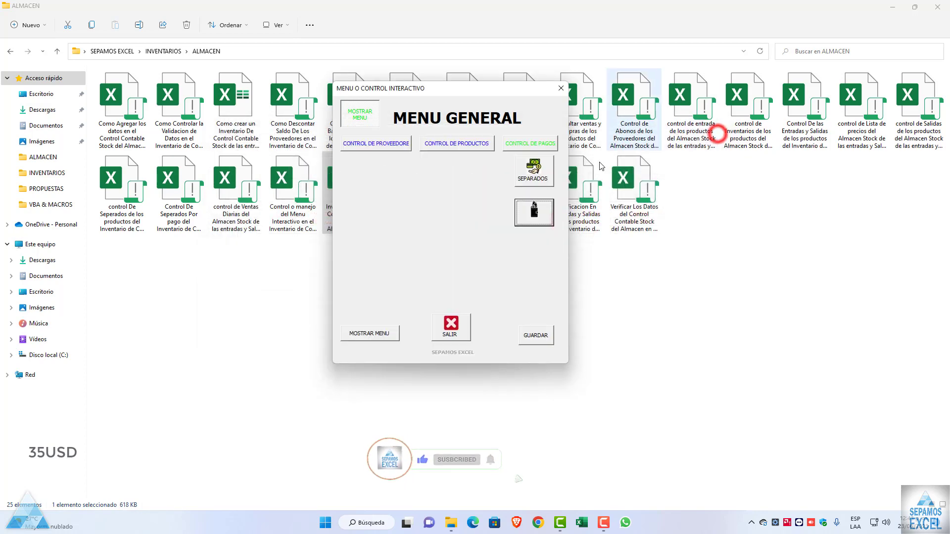
left_click(530, 181)
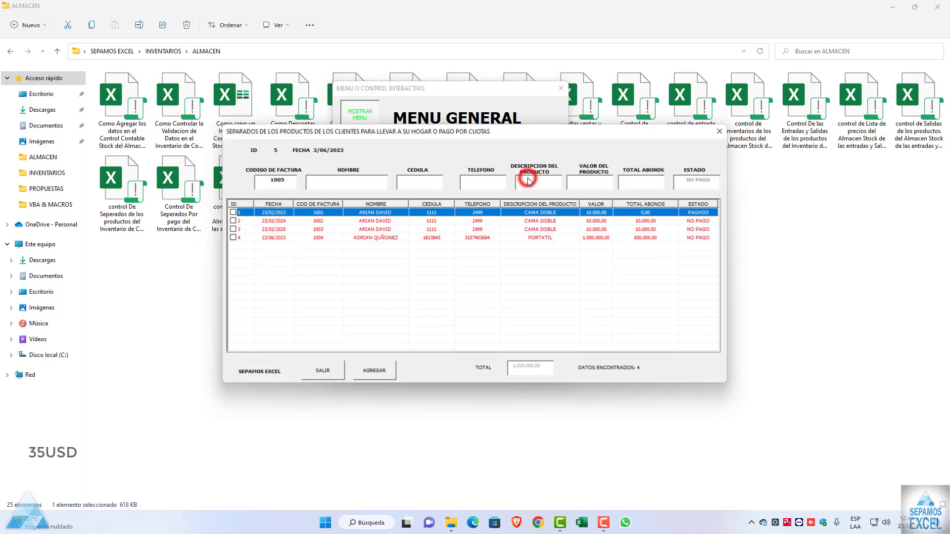
left_click(640, 238)
left_click(720, 131)
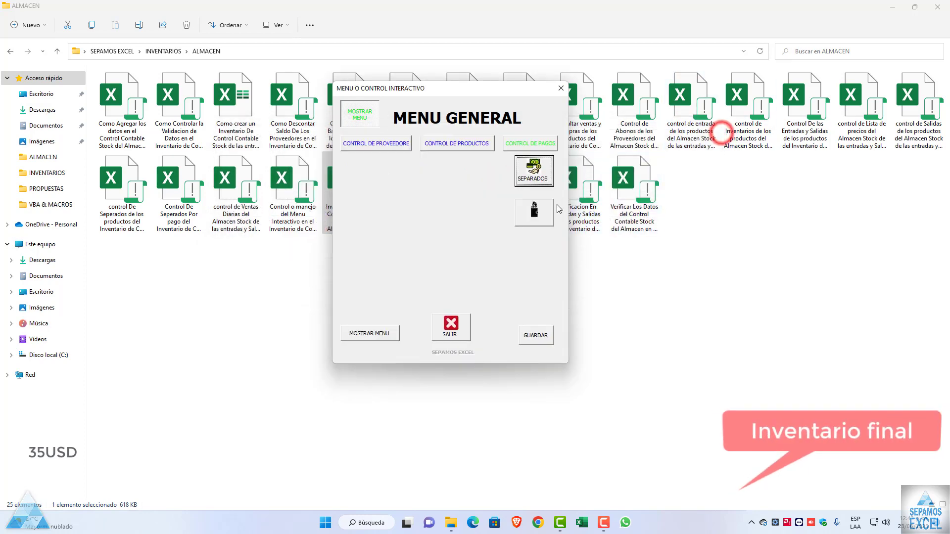
- Load the laptop layaway into the installment payment form through BUSCAR ABONOS
left_click(534, 211)
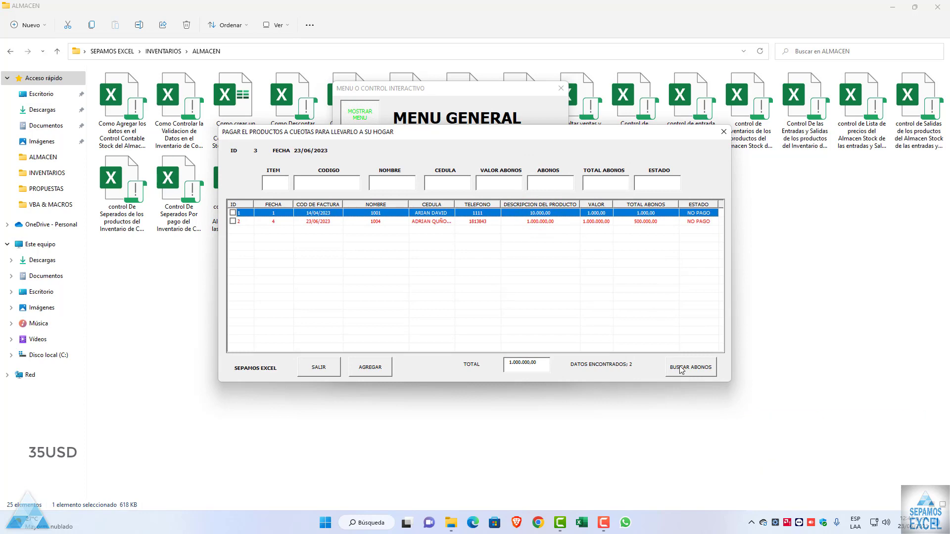
left_click(681, 367)
left_click(531, 220)
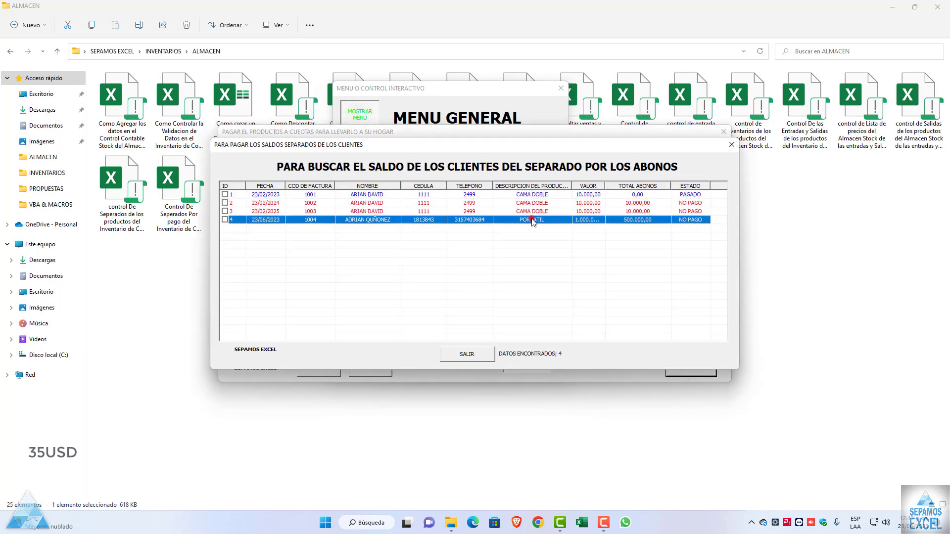
left_click(518, 295)
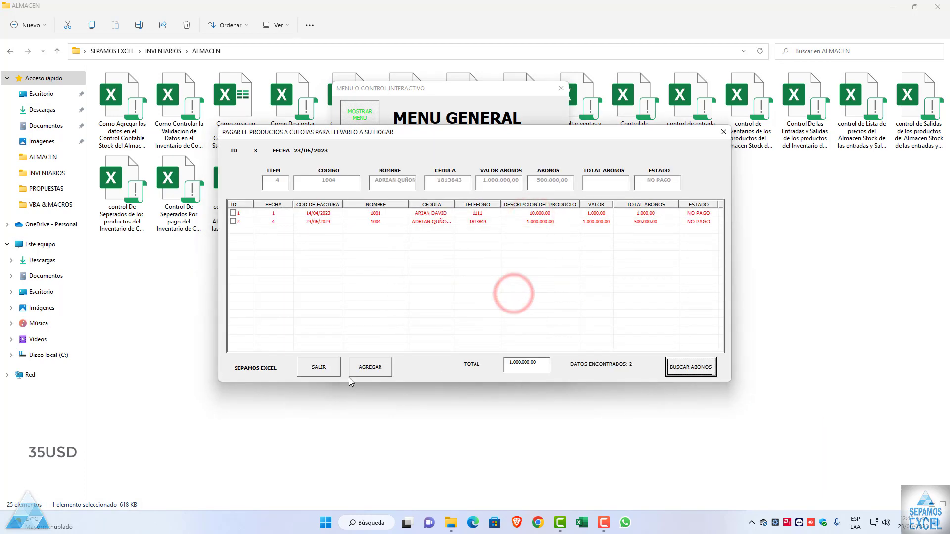
left_click(314, 374)
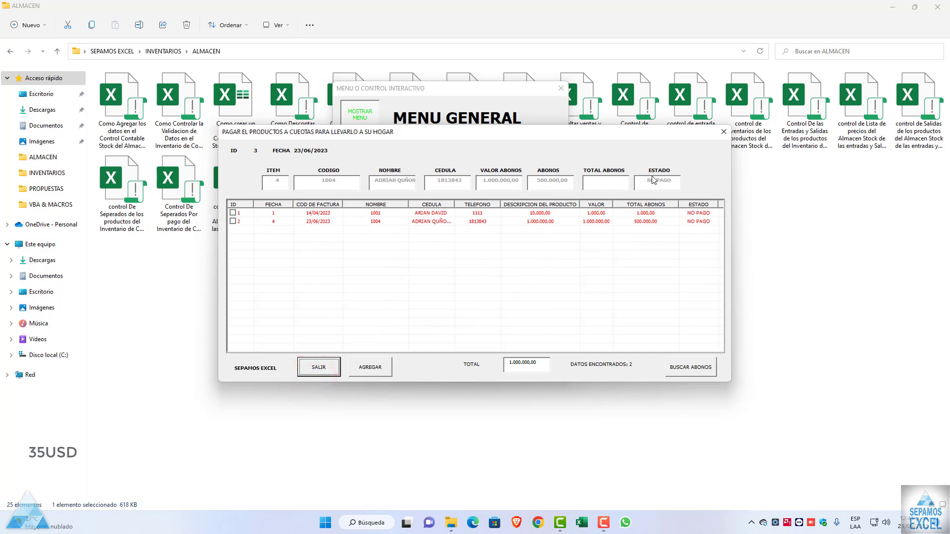
- Add another 500.000 installment and check payment row 3 and the 2.000.000,00 total
left_click(612, 190)
type("500000")
left_click(376, 372)
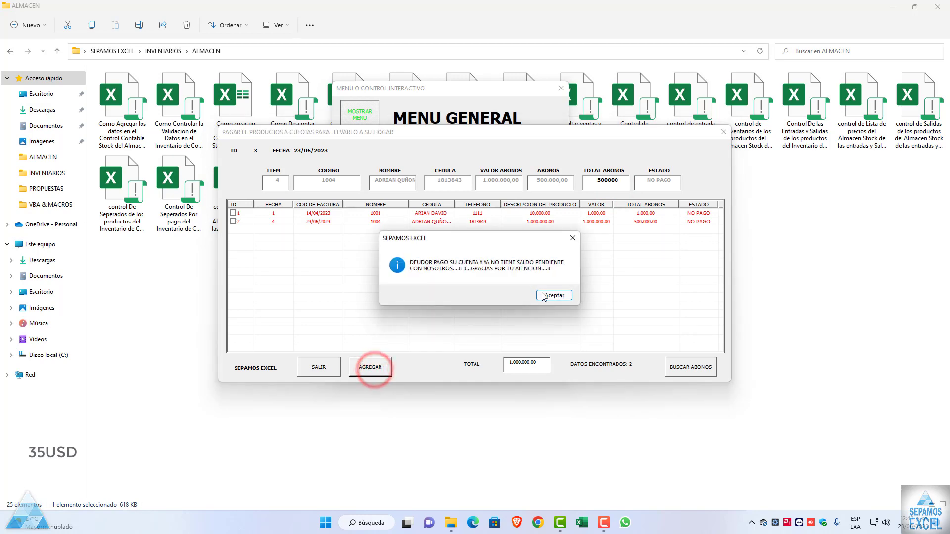
left_click(545, 295)
left_click(543, 295)
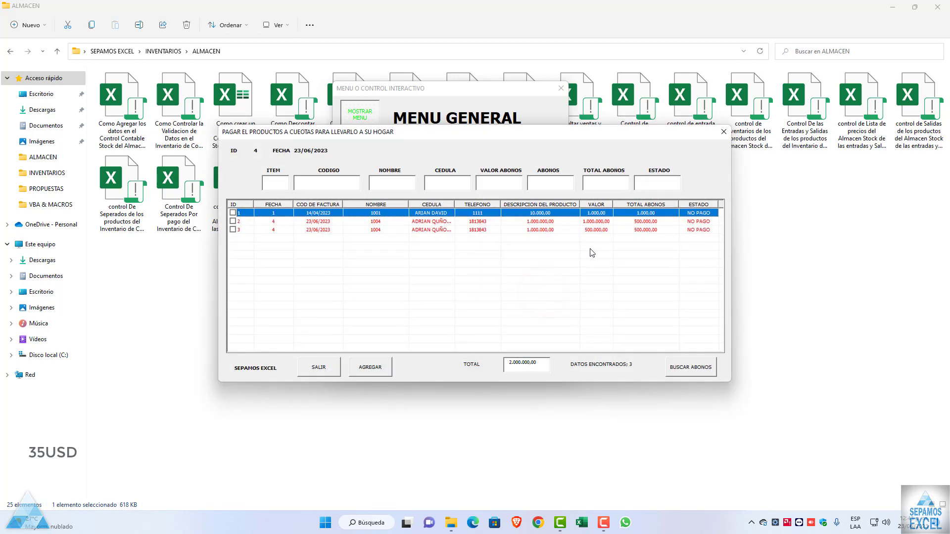
left_click(634, 230)
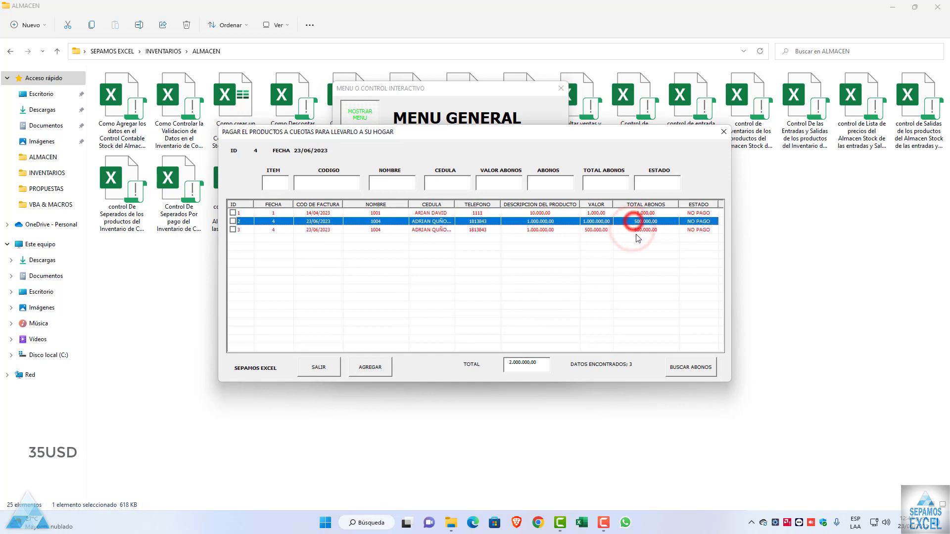
left_click(636, 225)
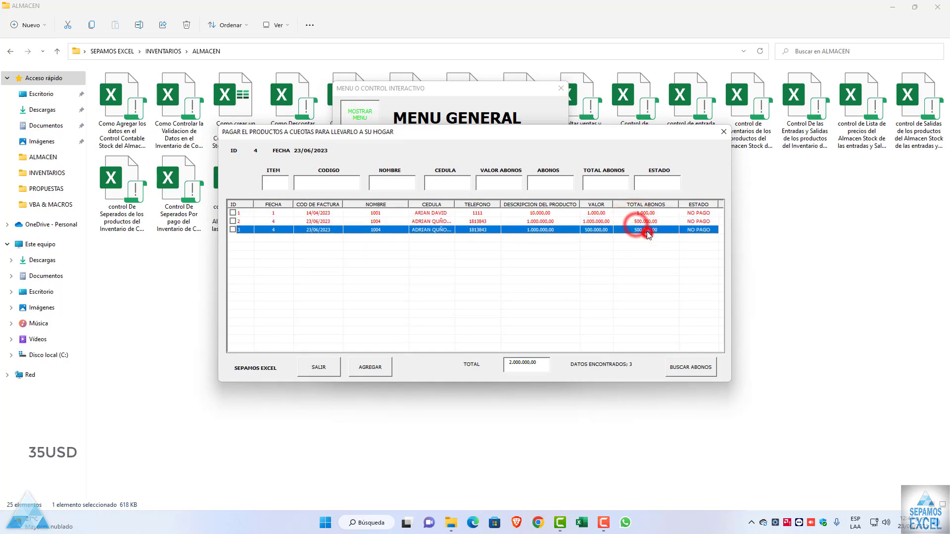
left_click(699, 218)
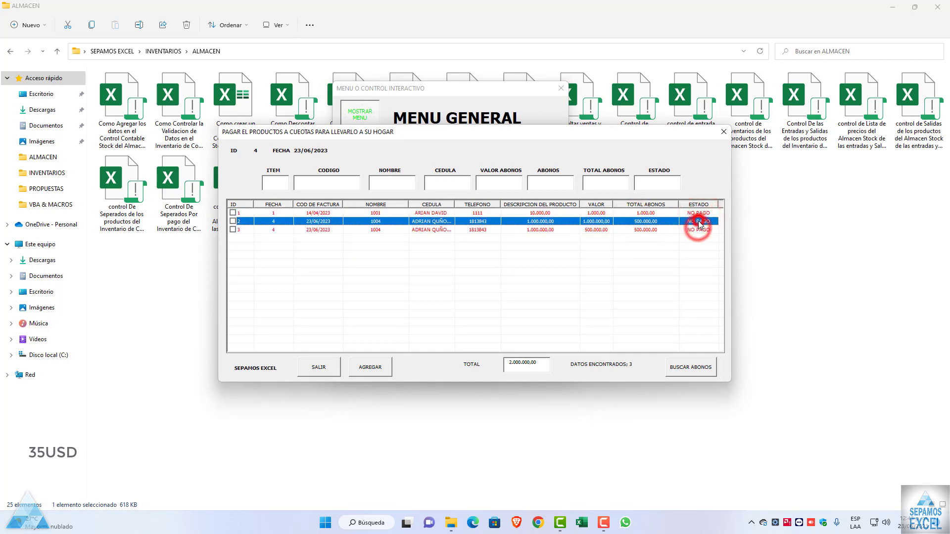
left_click(699, 222)
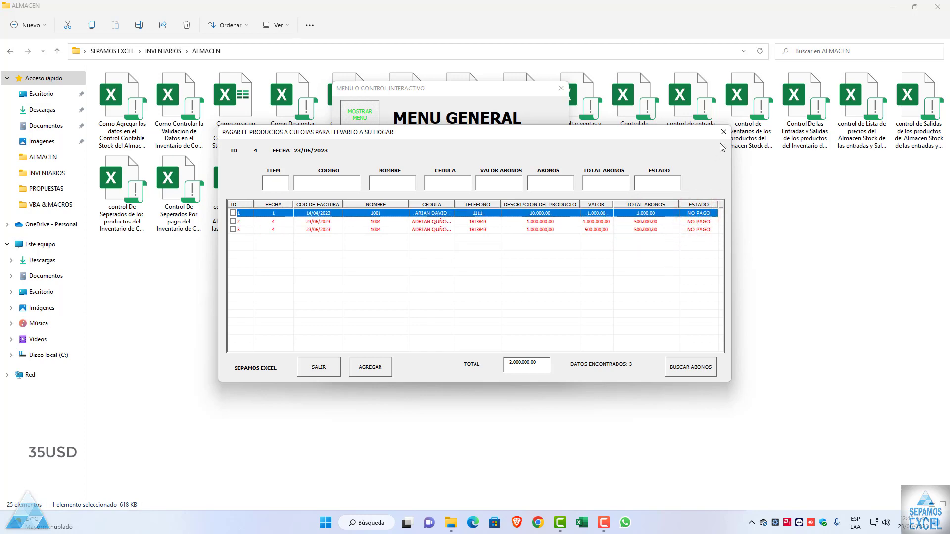
- Reload the laptop layaway, now showing PAGADO with 0,00 owed
left_click(684, 366)
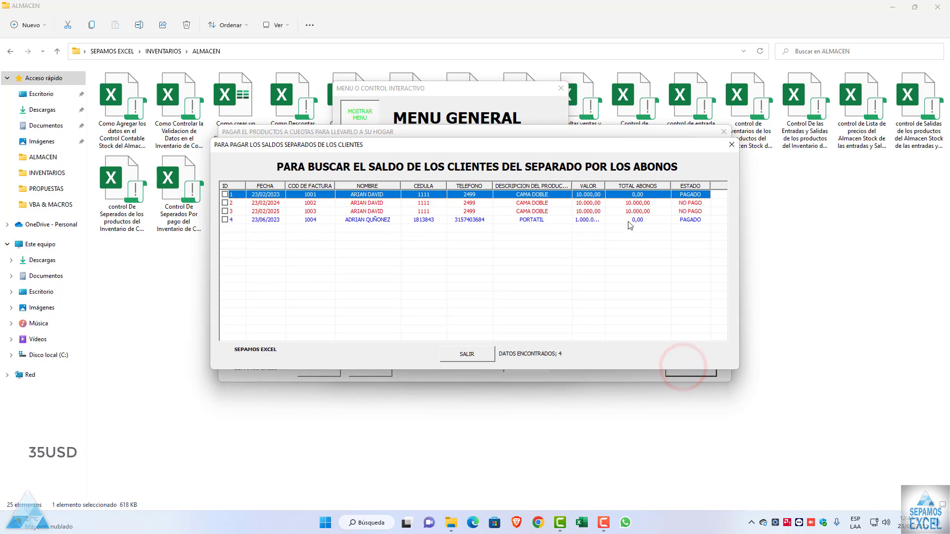
double_click(630, 220)
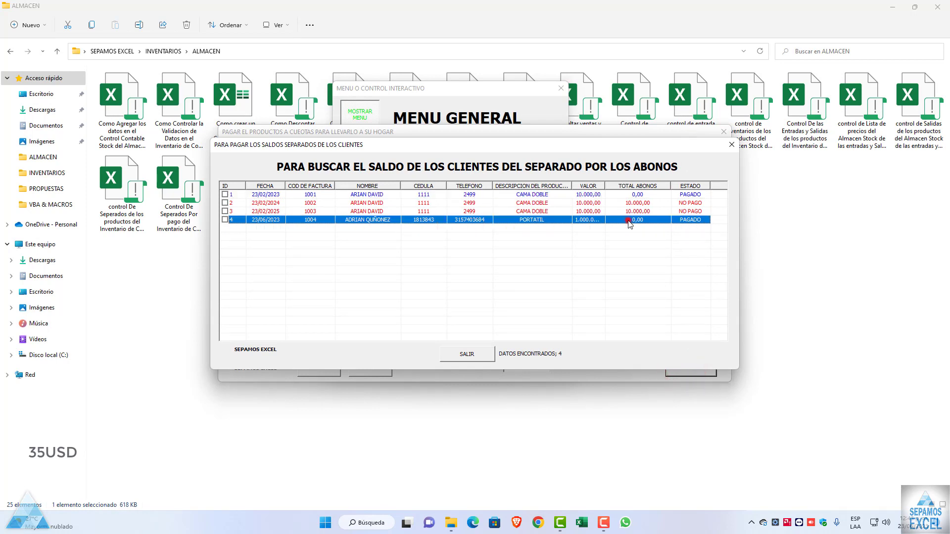
left_click(522, 293)
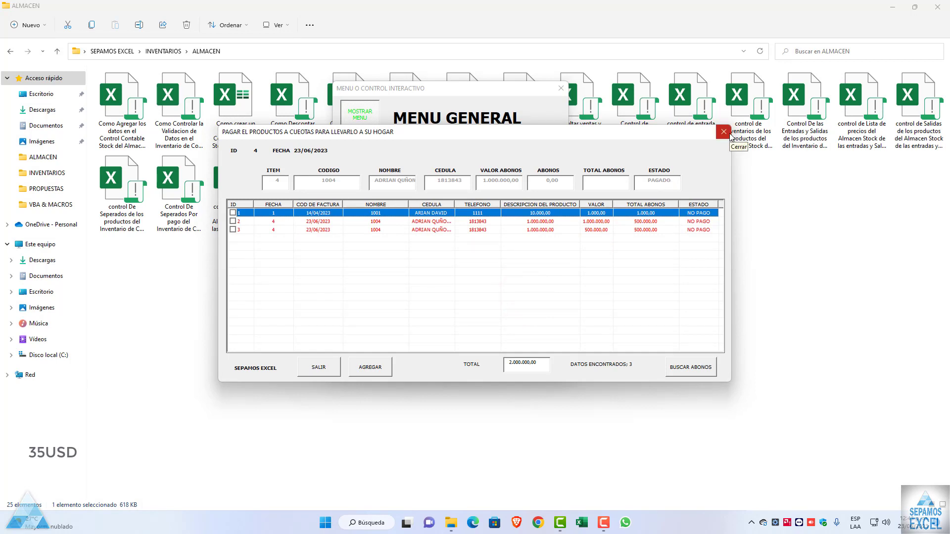
- Record a 0-amount payment on invoice 1004, raising the total to 3.000.000,00, then close the form
left_click(622, 181)
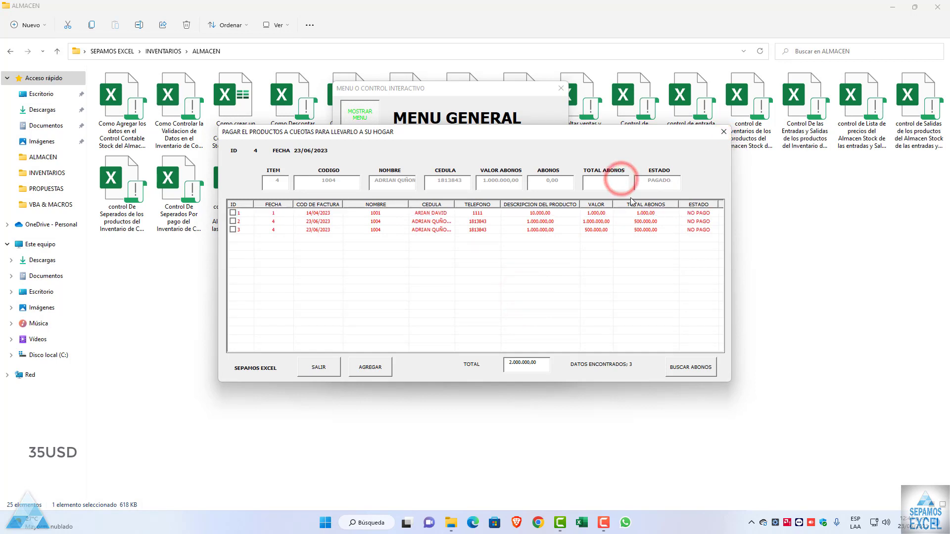
left_click(359, 369)
left_click(550, 295)
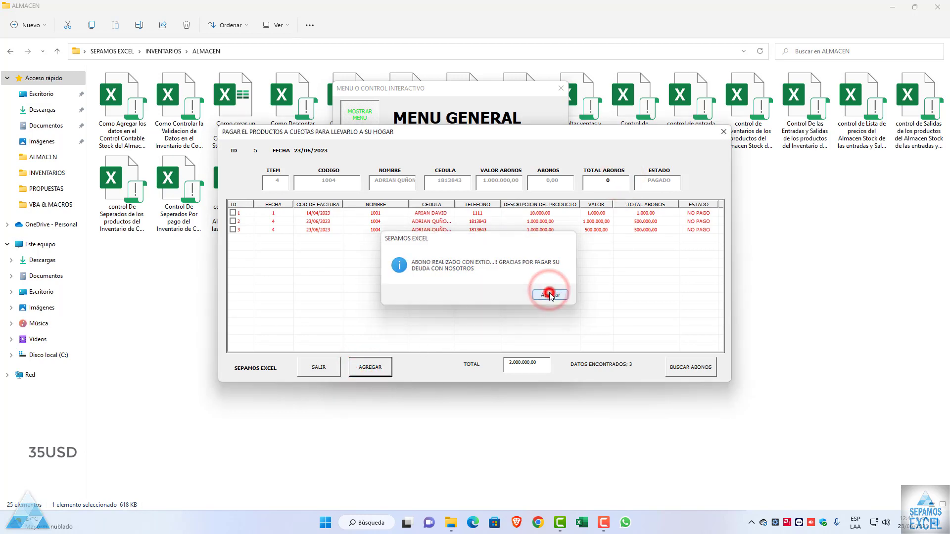
left_click(551, 295)
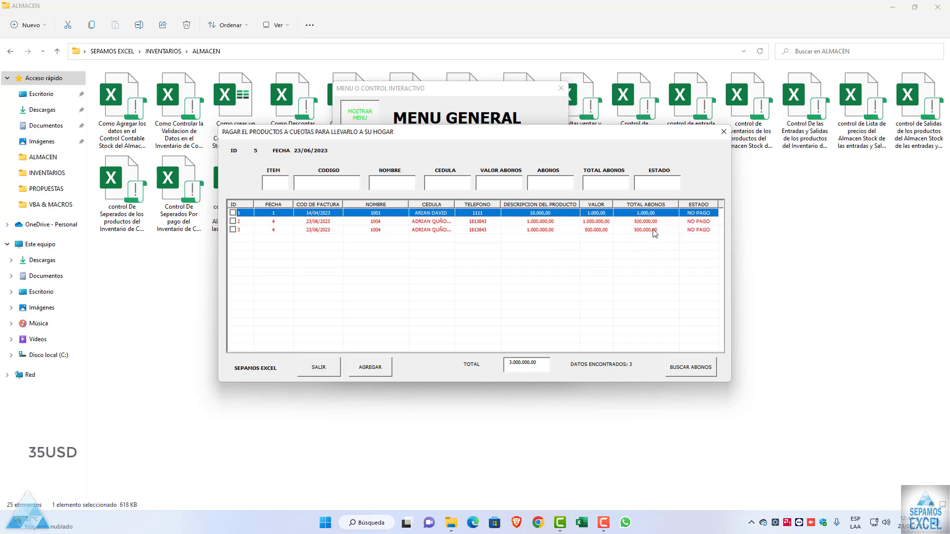
left_click(722, 137)
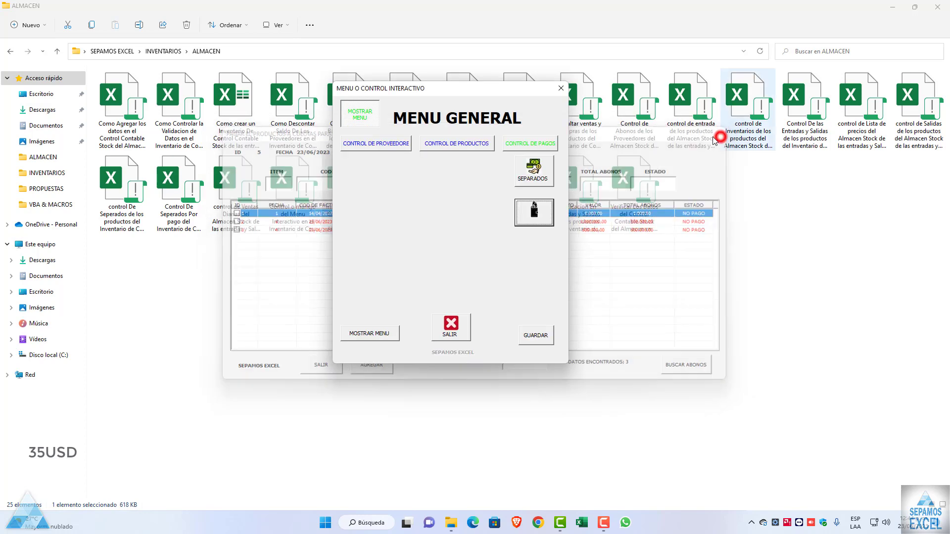
- Expand the provider, product and payment options on the general menu, then save with GUARDAR
left_click(536, 147)
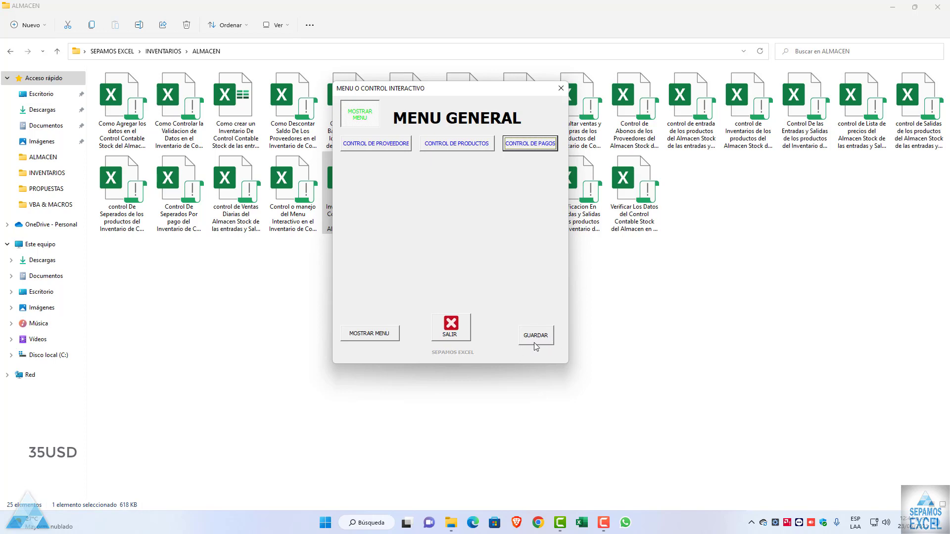
left_click(376, 144)
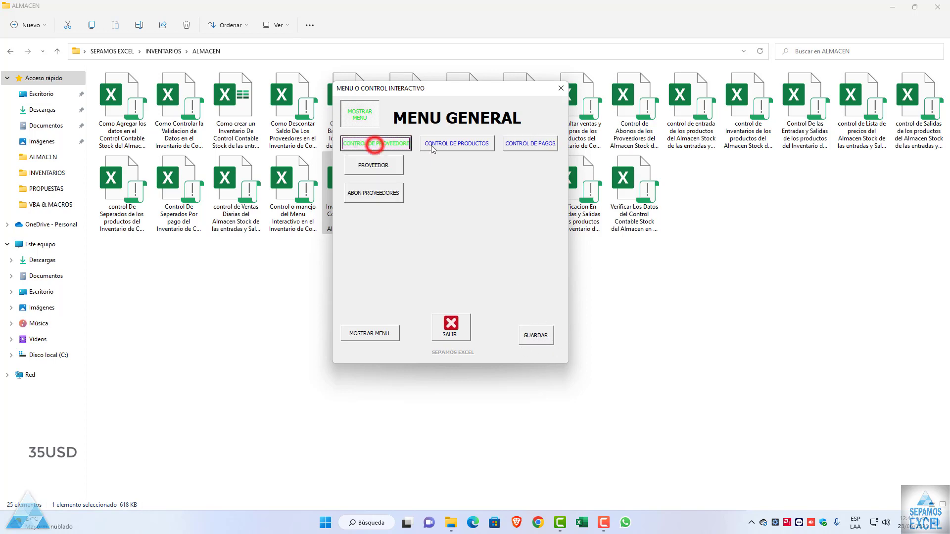
left_click(436, 144)
left_click(515, 143)
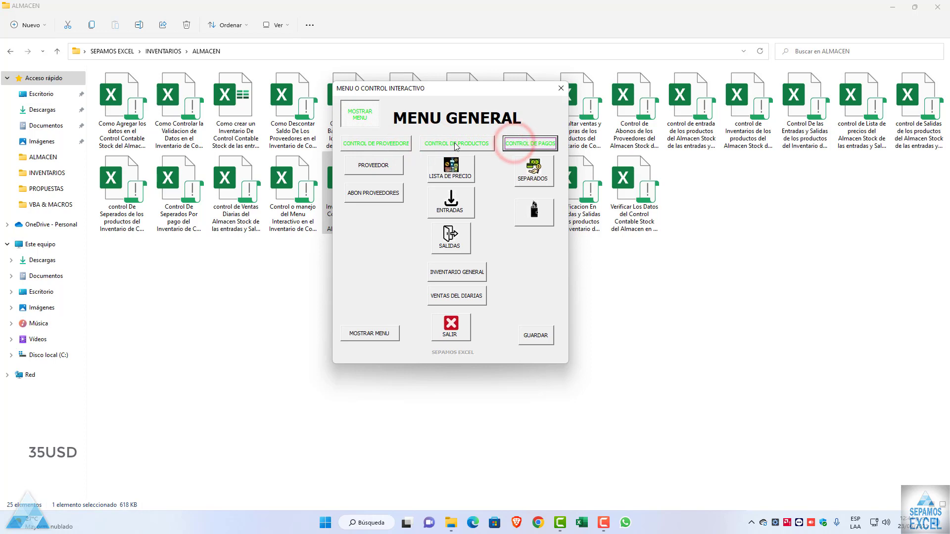
left_click(532, 337)
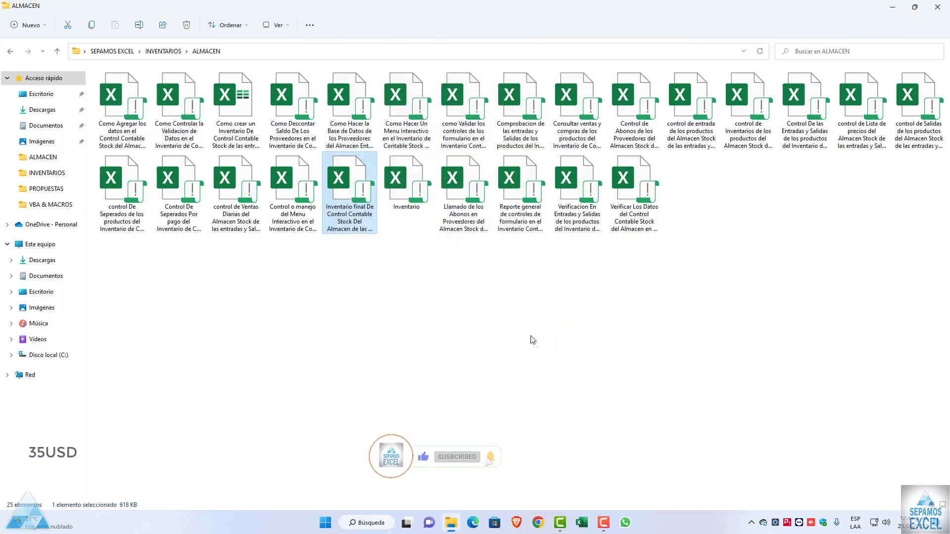
- Open the 'Inventario final De Control Contable Stock' workbook from the ALMACEN folder
left_click(394, 291)
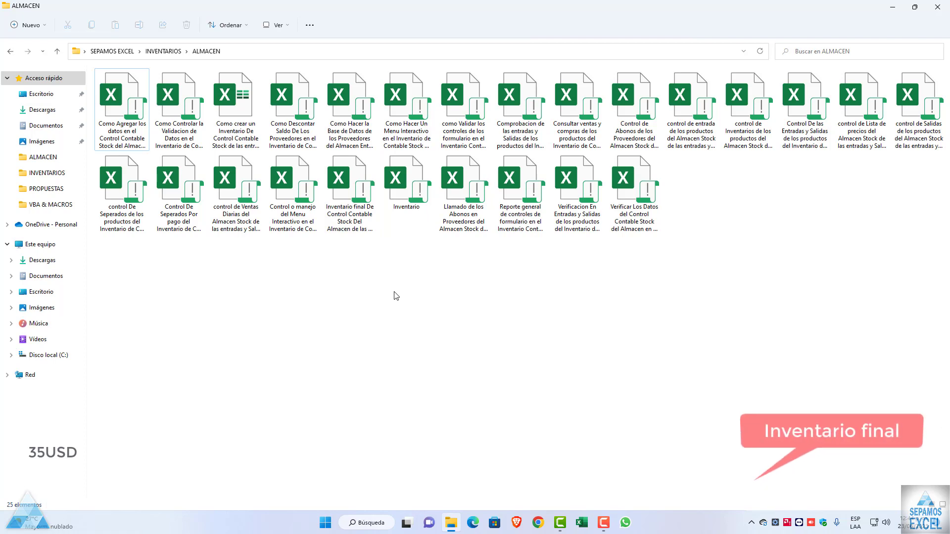
double_click(350, 201)
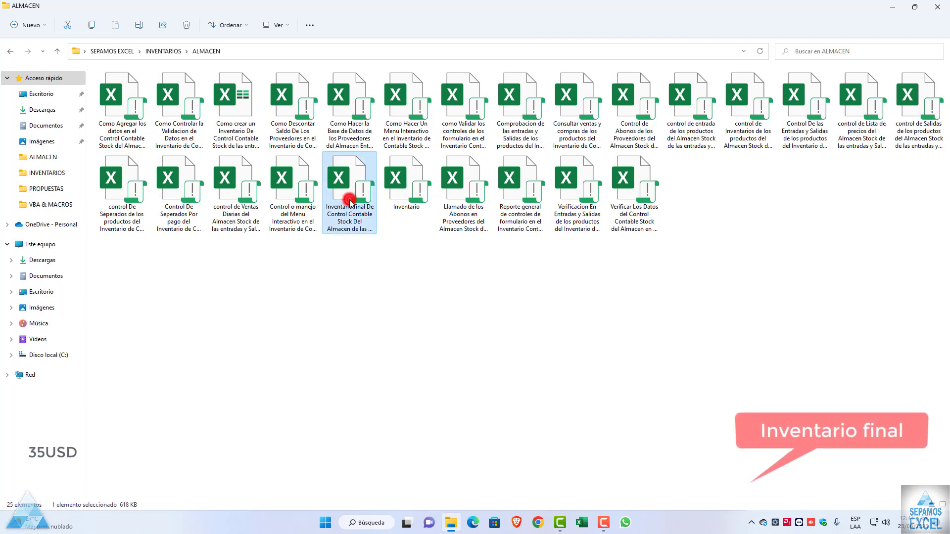
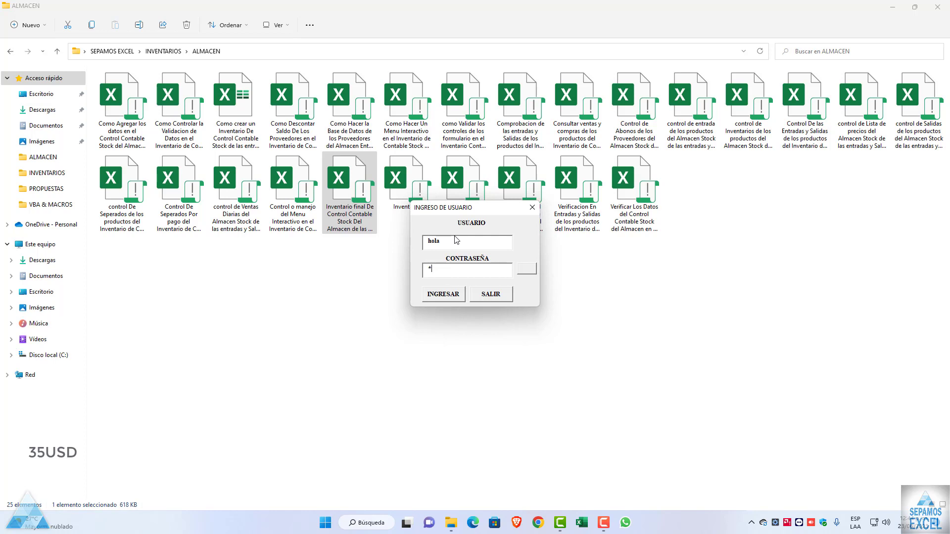
- Log into the inventory workbook and browse the price list, selecting the ZAPATOS row
left_click(441, 296)
left_click(470, 263)
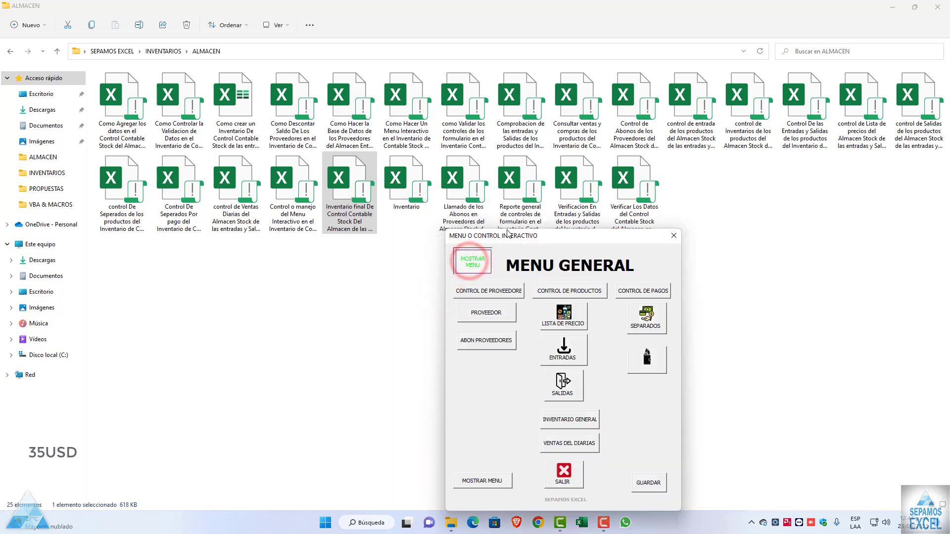
left_click(445, 157)
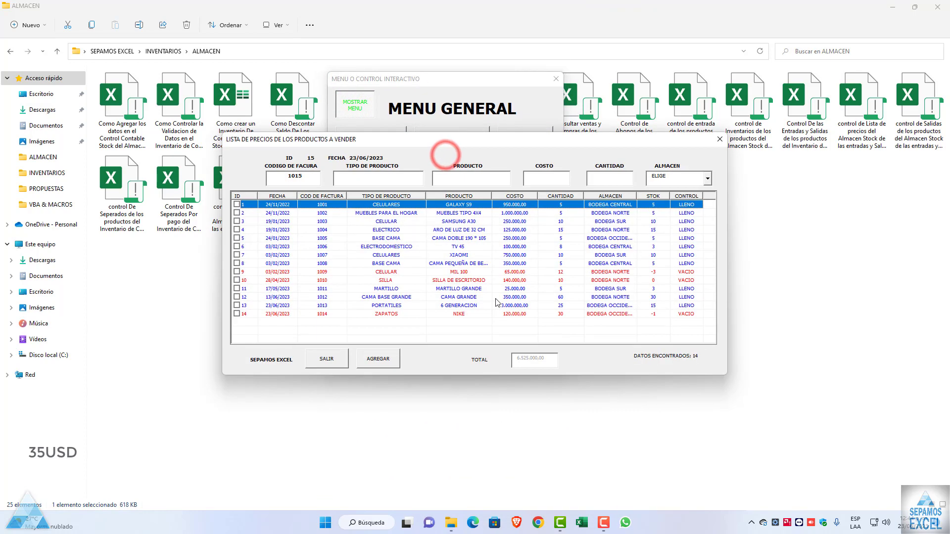
left_click(518, 315)
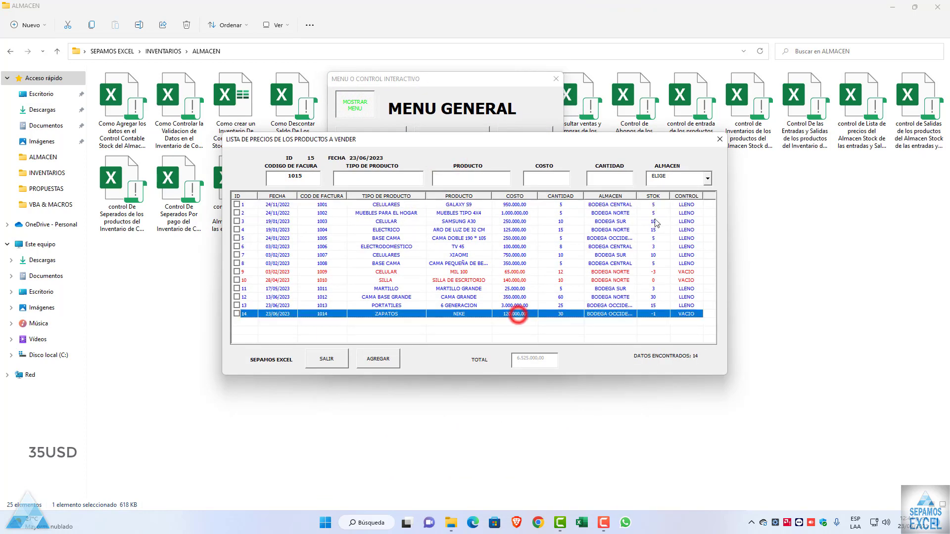
left_click(720, 139)
- Check the layaway, layaway payments and stock-entry forms, then exit the general menu
left_click(544, 167)
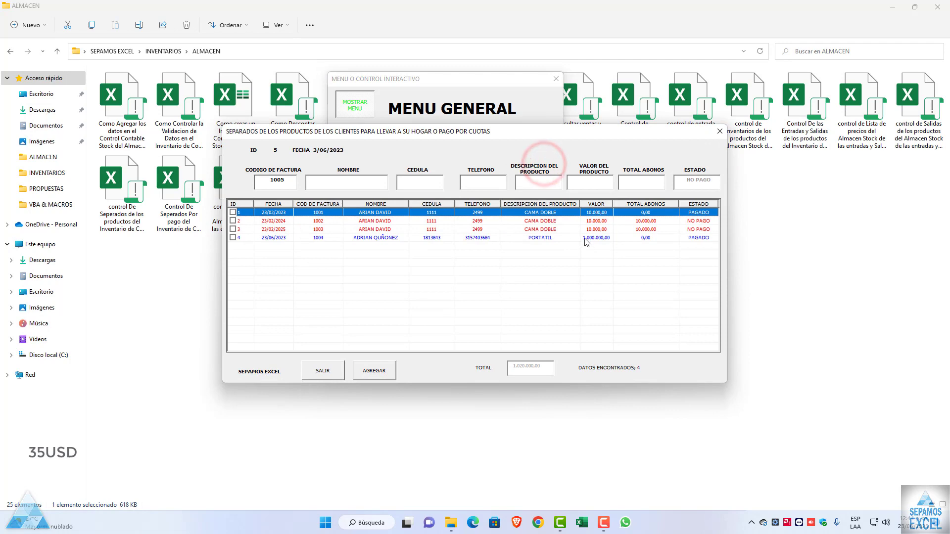
left_click(585, 239)
left_click(720, 132)
left_click(529, 203)
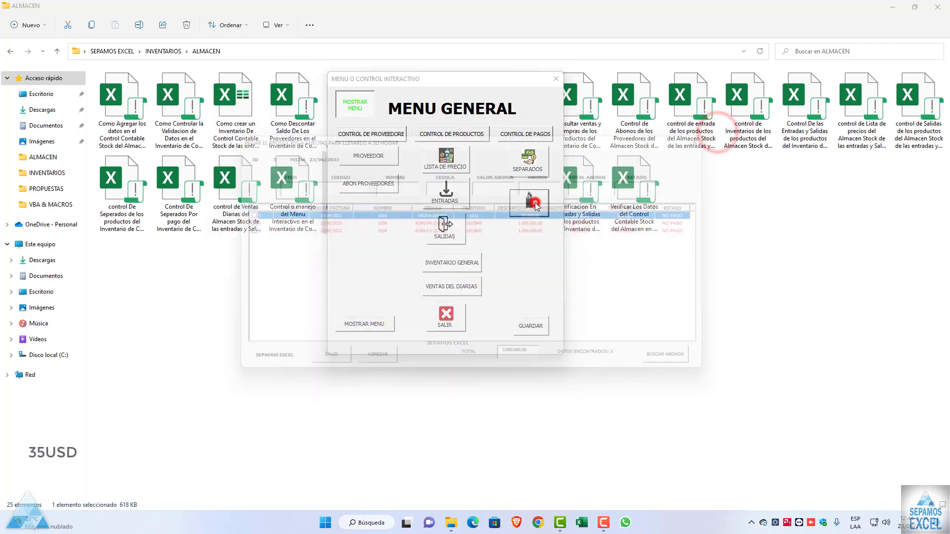
left_click(721, 131)
left_click(445, 192)
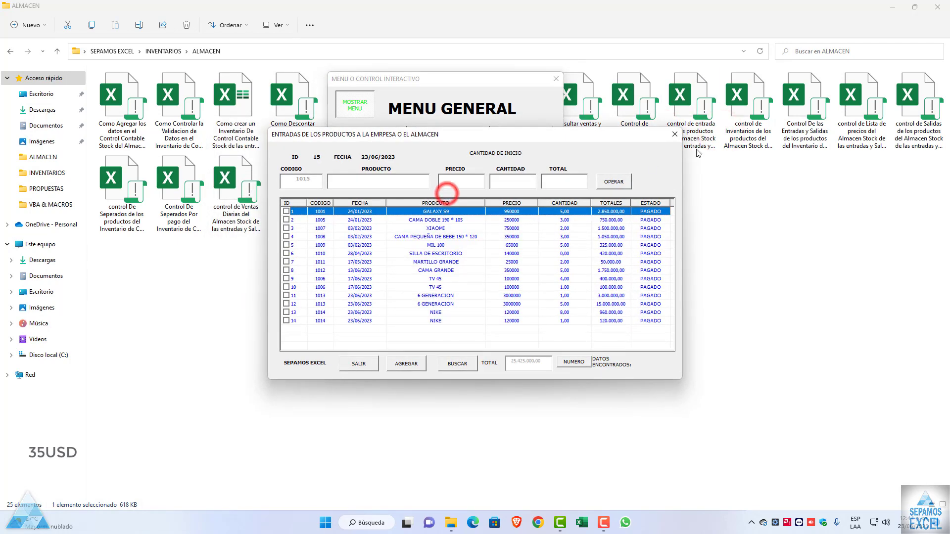
left_click(674, 132)
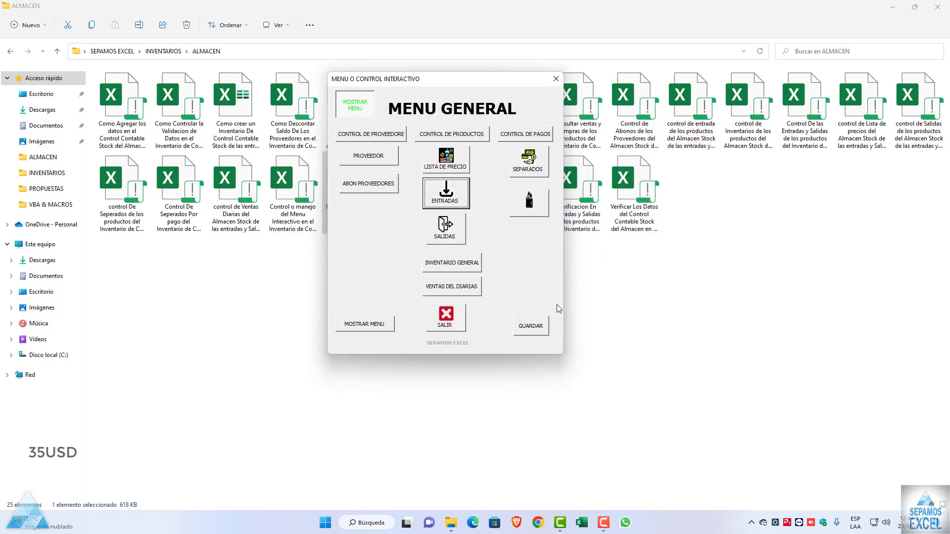
left_click(447, 318)
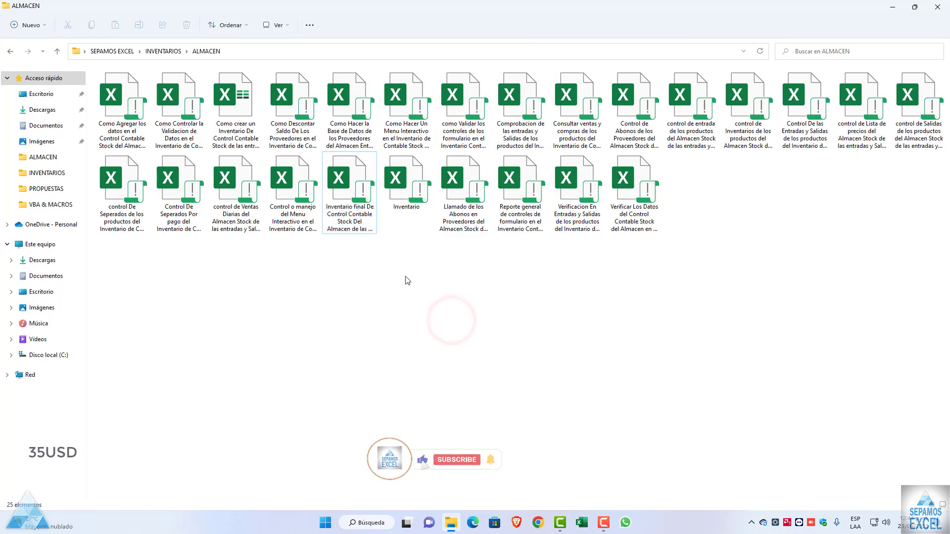
left_click(406, 278)
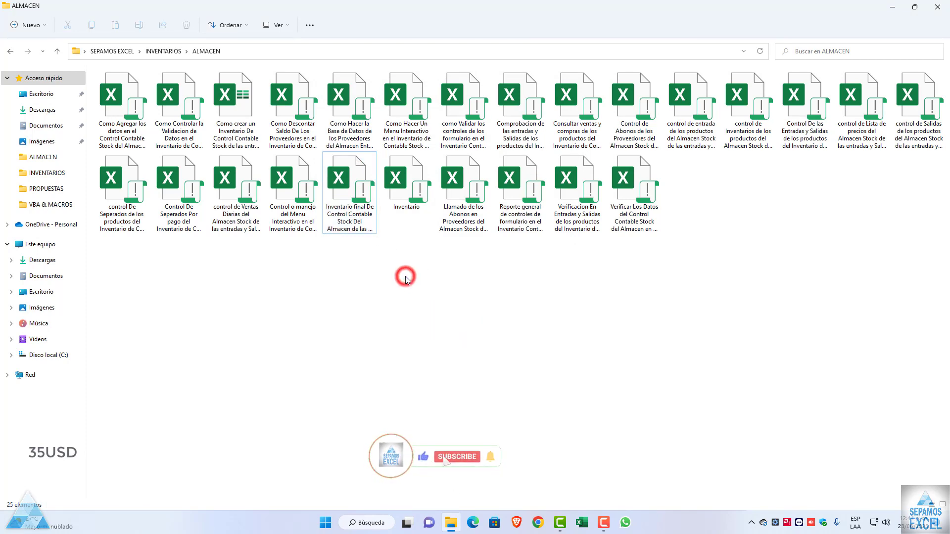
double_click(359, 196)
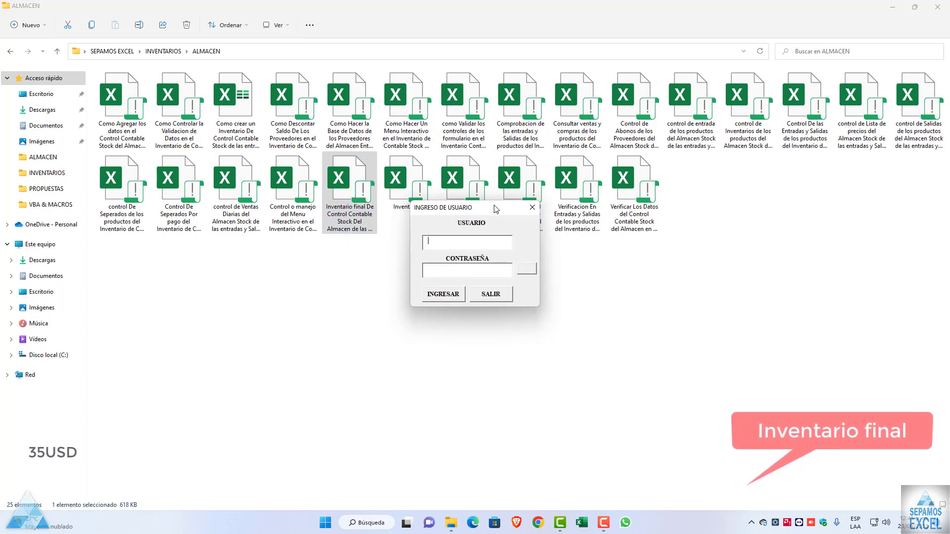
mouse_move(495, 208)
left_mouse_down()
mouse_move(478, 182)
mouse_move(485, 190)
left_mouse_up()
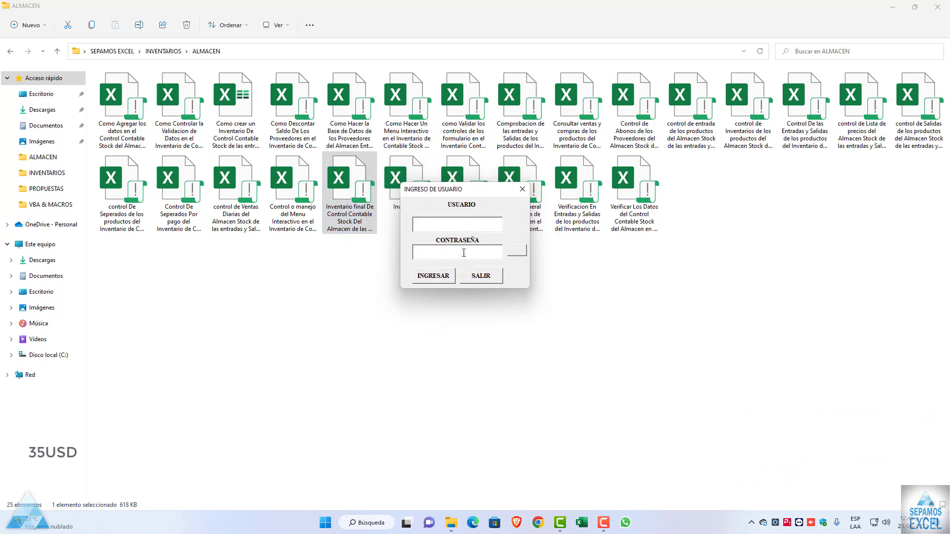
left_click(446, 225)
key("Return")
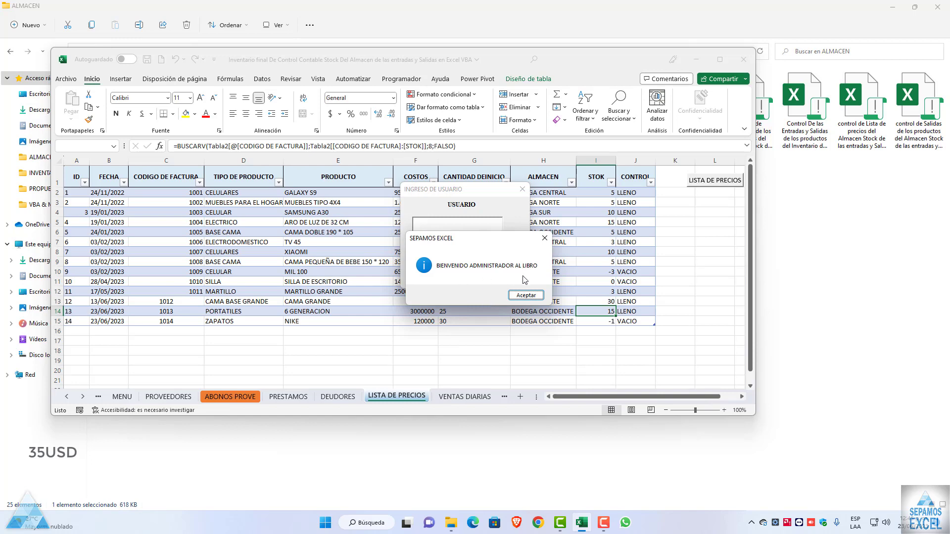
left_click(521, 296)
left_click(720, 60)
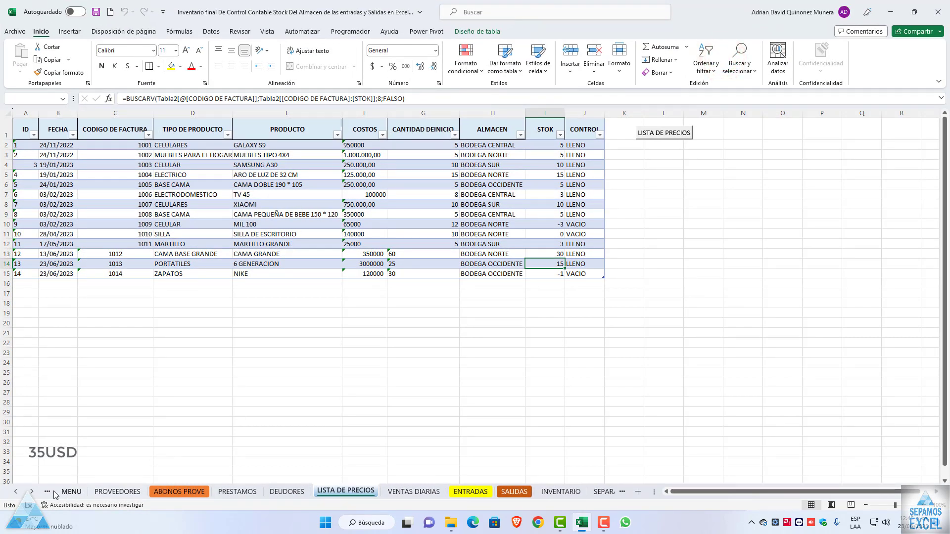
left_click(70, 491)
left_click(327, 313)
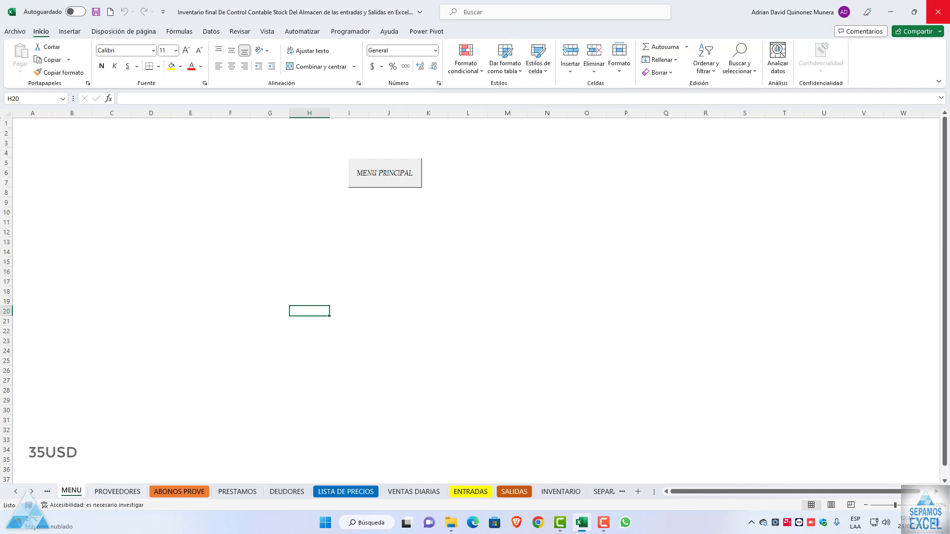
left_click(938, 11)
left_click(464, 285)
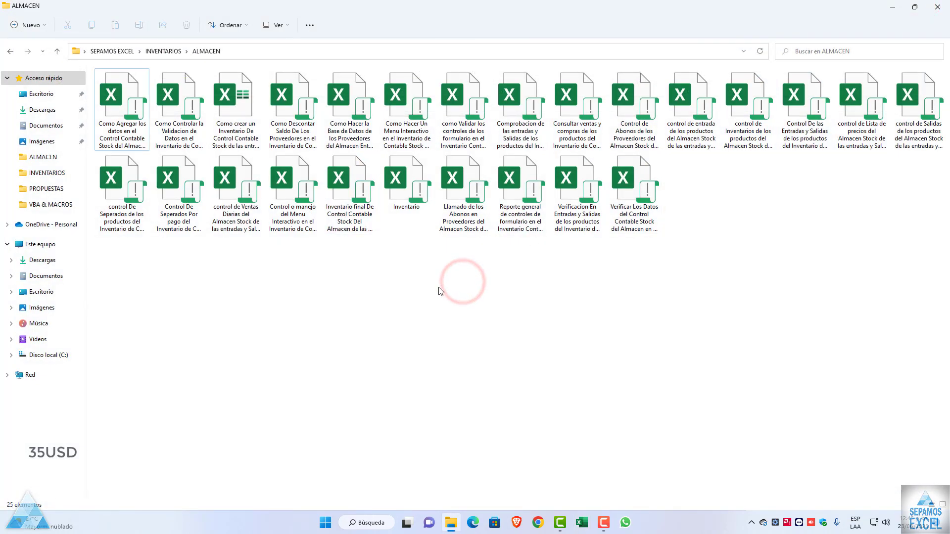
double_click(360, 197)
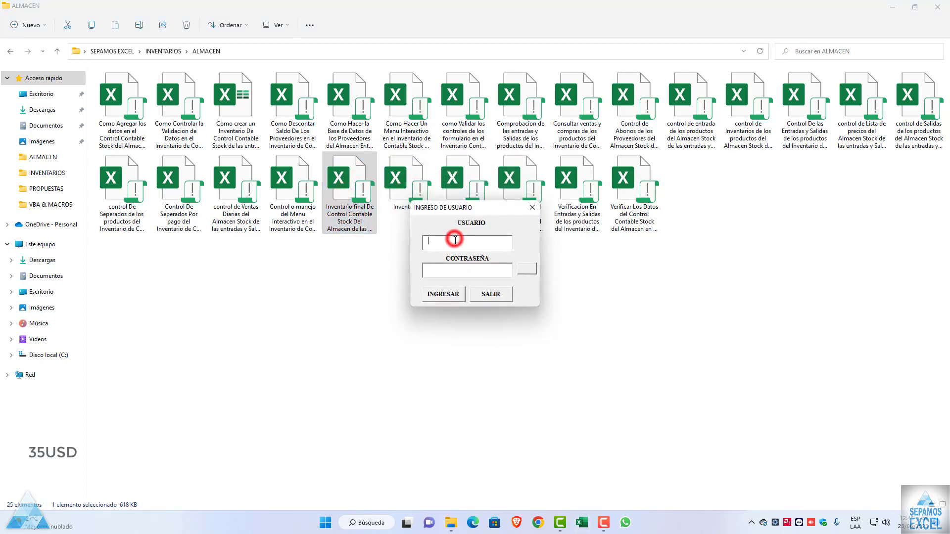
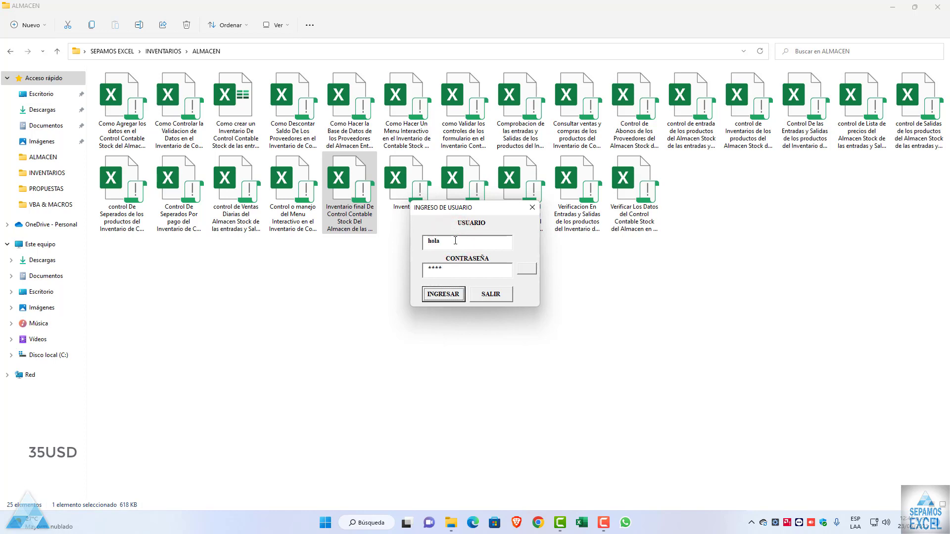
key("Return")
left_click(476, 271)
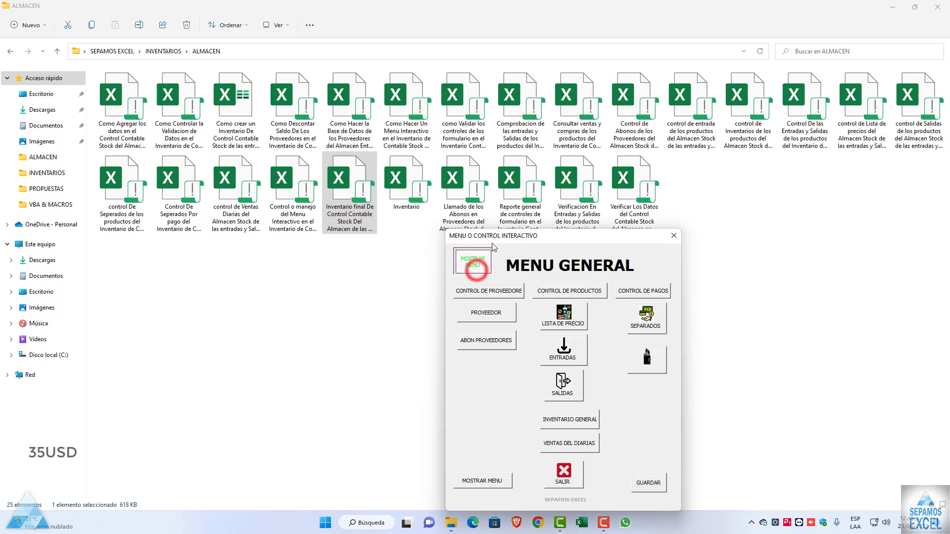
left_click(499, 238)
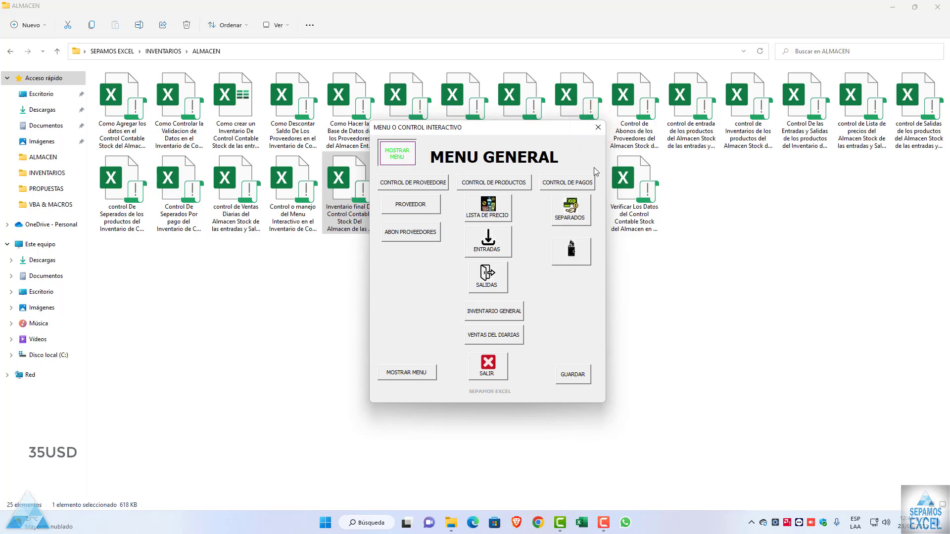
left_click(489, 367)
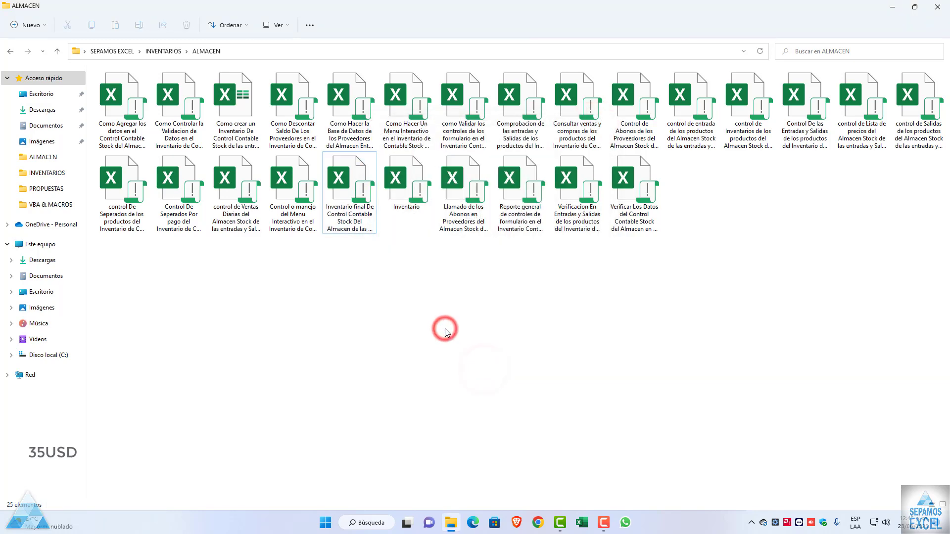
- Reopen the inventory workbook, log in, dismiss the welcome message and maximize the window
double_click(356, 191)
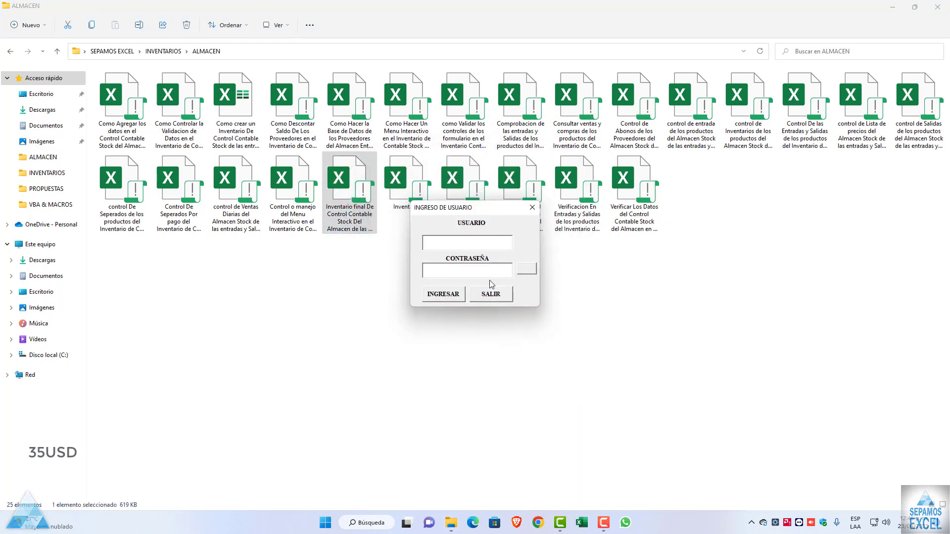
type("****")
key("Return")
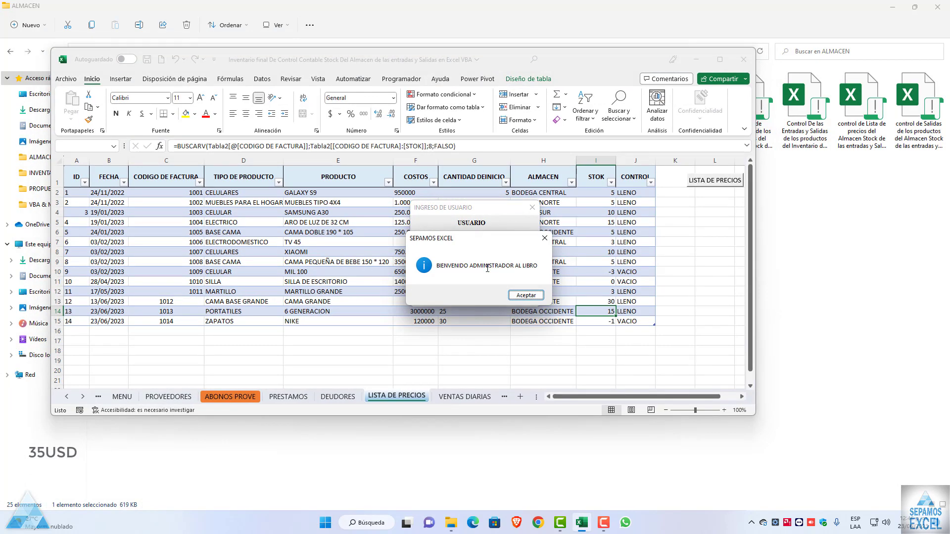
left_click_drag(465, 238, 371, 156)
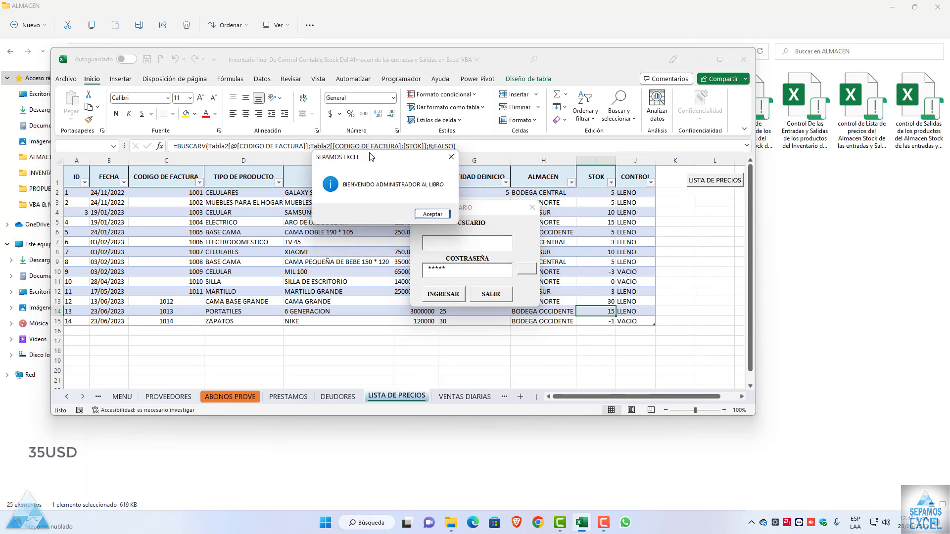
left_click(583, 194)
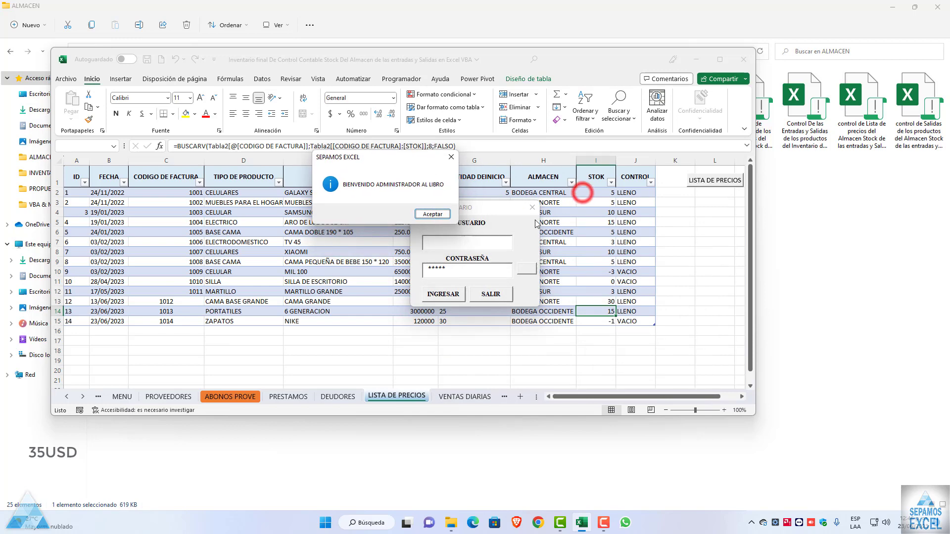
left_click(444, 215)
left_click(720, 59)
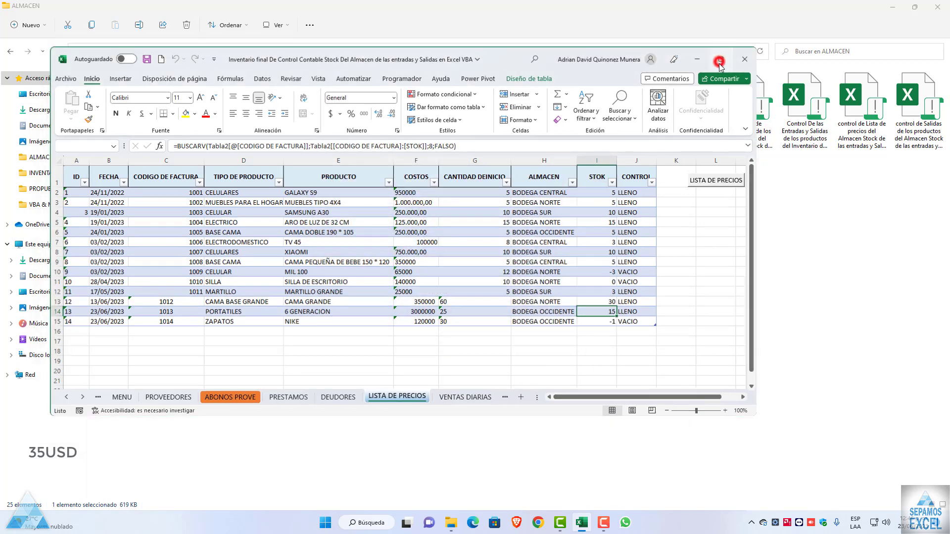
- On the MENU sheet, open and close MENU GENERAL, then show the Programador tab
left_click(71, 492)
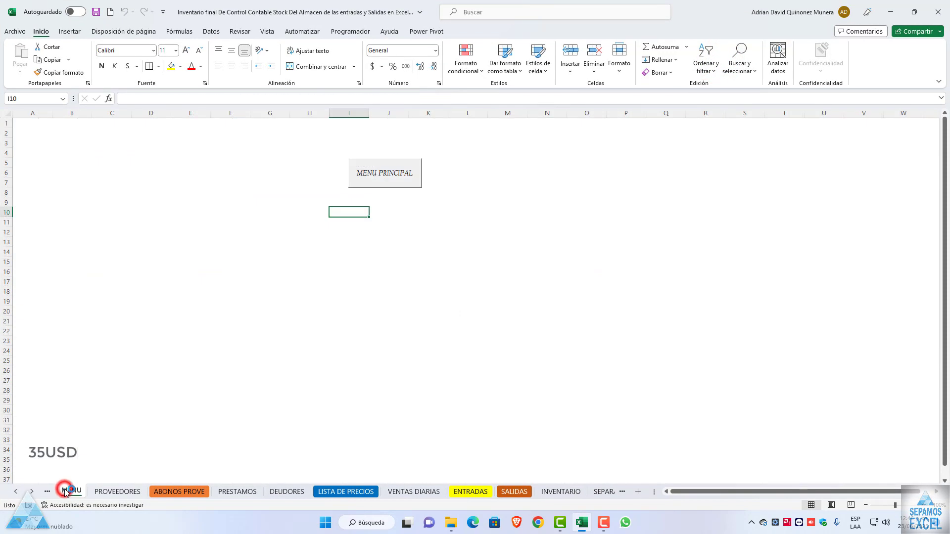
left_click(391, 179)
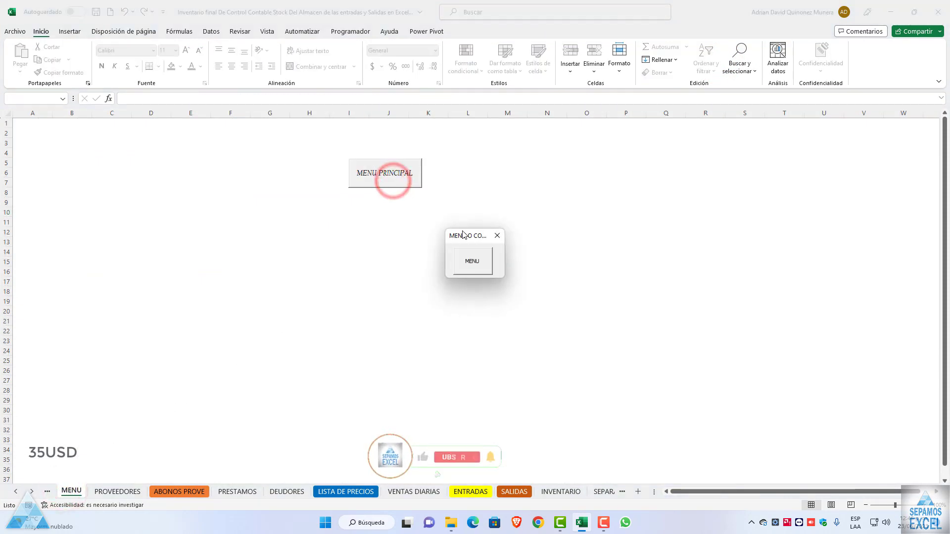
left_click(472, 257)
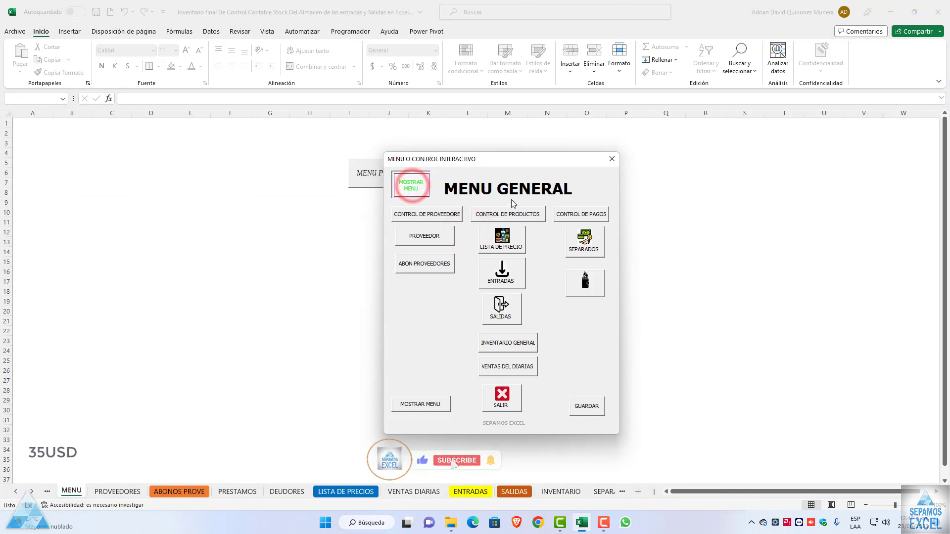
left_click(614, 159)
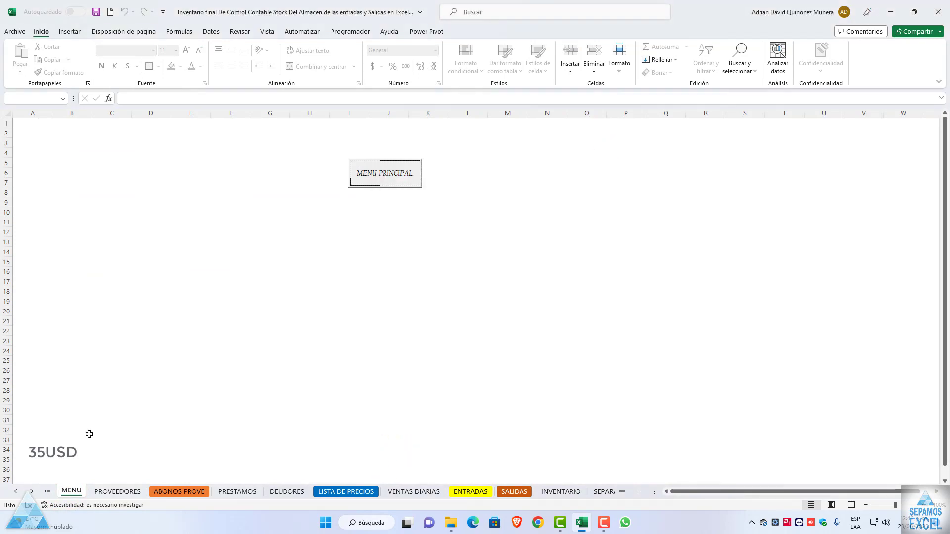
left_click(463, 227)
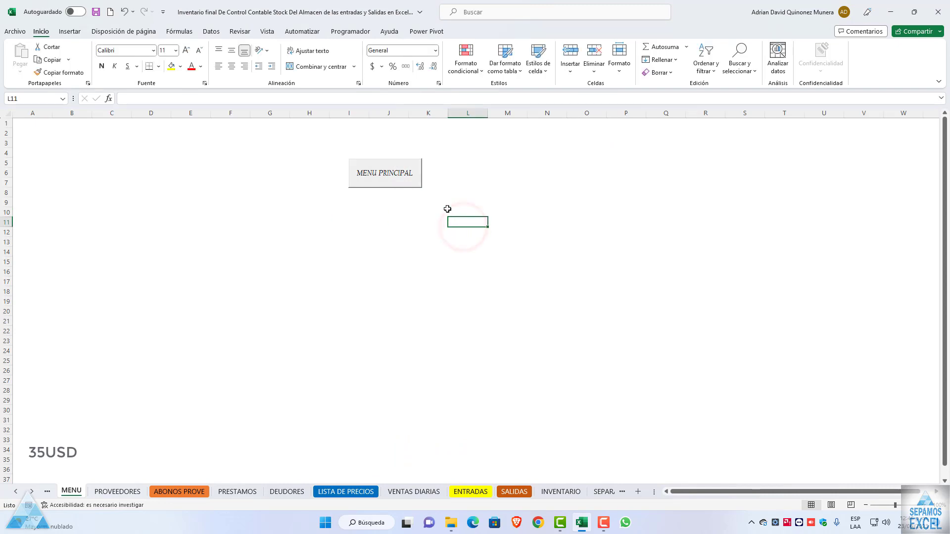
left_click(351, 32)
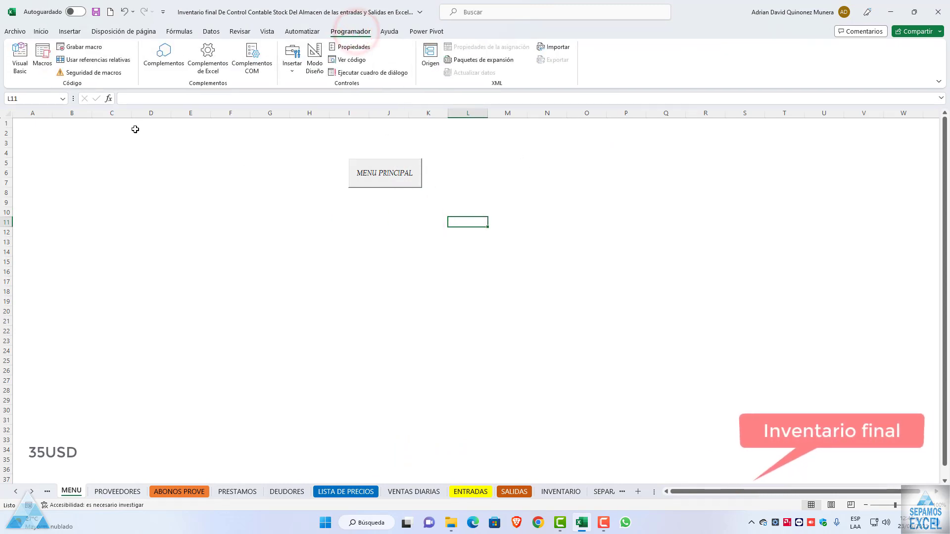
- Open the Visual Basic editor full-screen and load the ABONOSPROVEEPGHJ3 form designer from Formularios
left_click(27, 75)
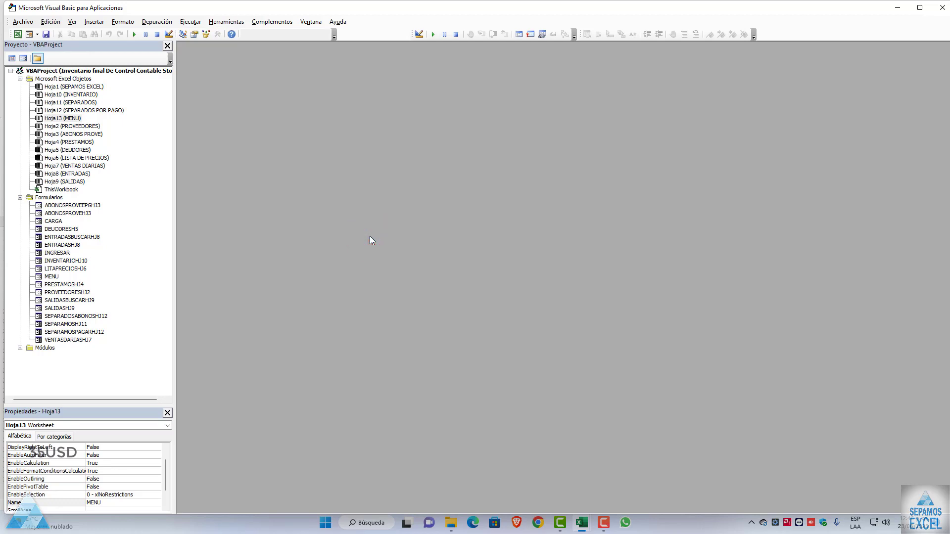
left_click(920, 7)
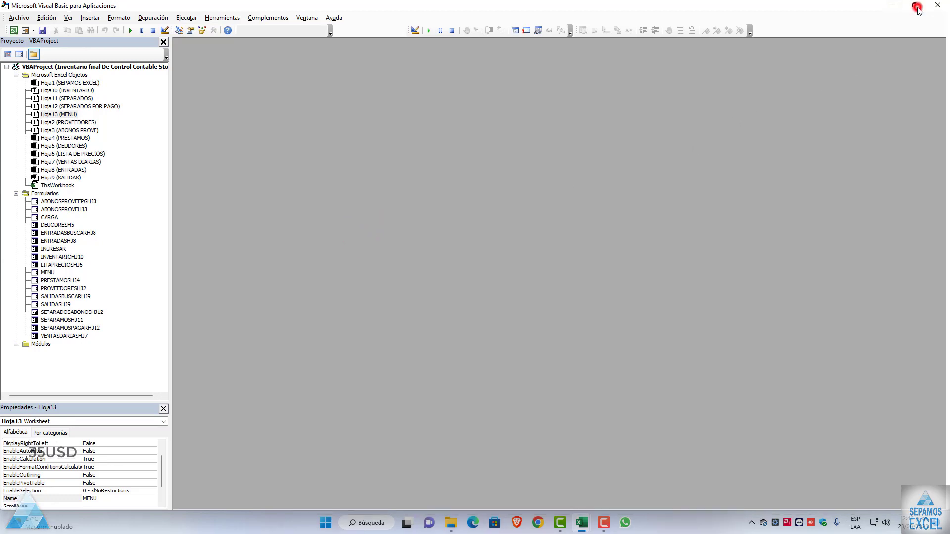
left_click(580, 257)
left_click(893, 5)
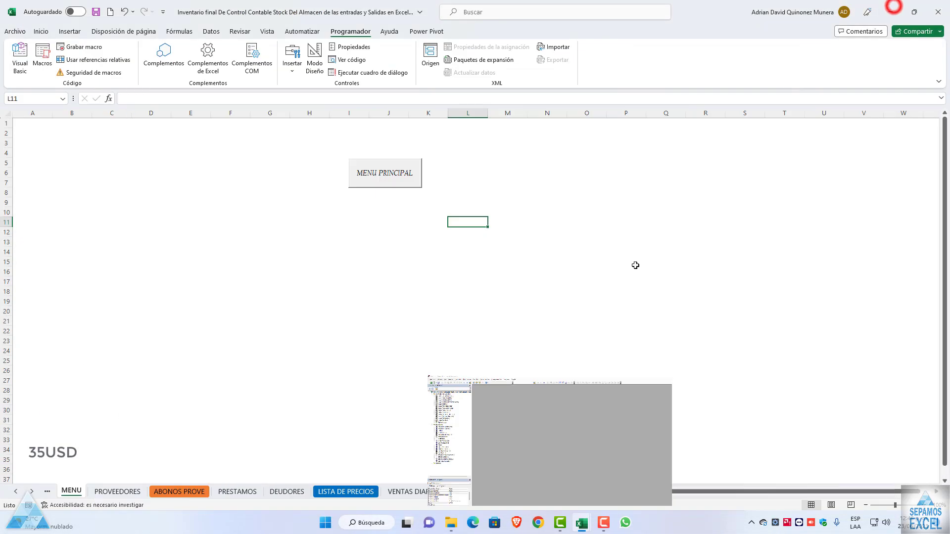
left_click(19, 58)
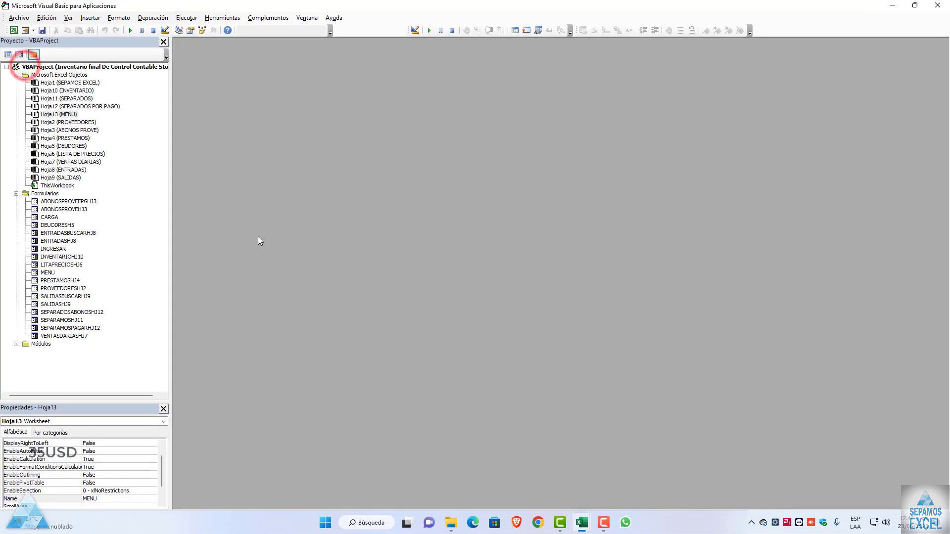
double_click(84, 202)
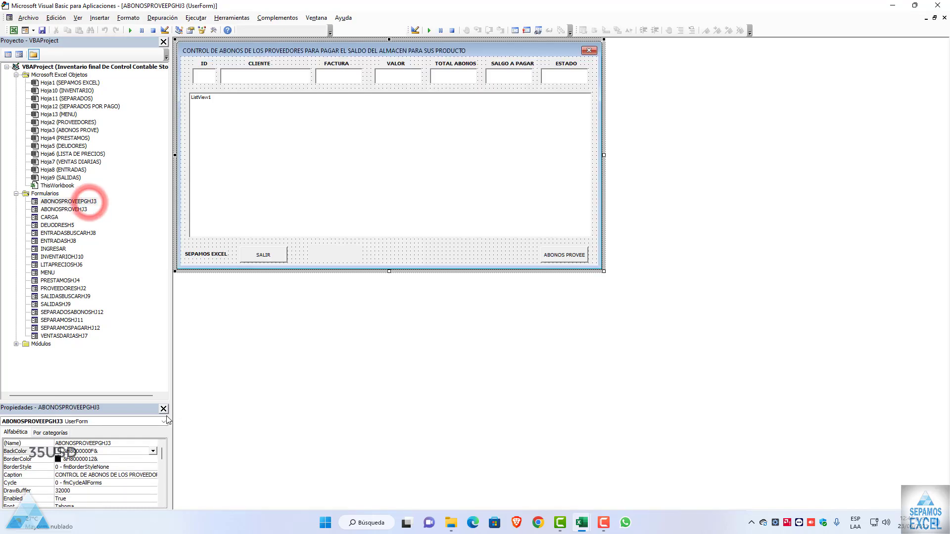
- Indent the Sheets, ListView1_DblClick assignment, Unload Me and Call CARGARDATOS lines in the form's code
double_click(437, 253)
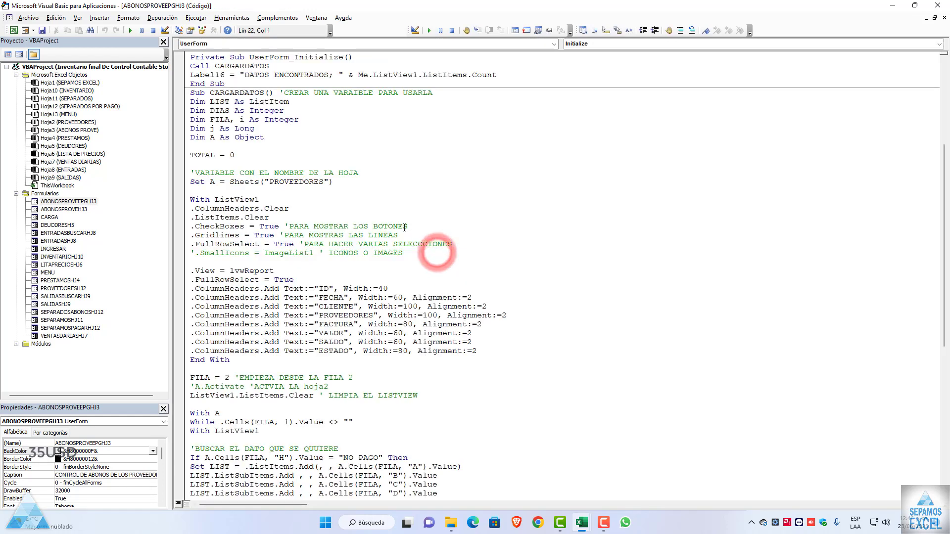
scroll(402, 227, "up", 4)
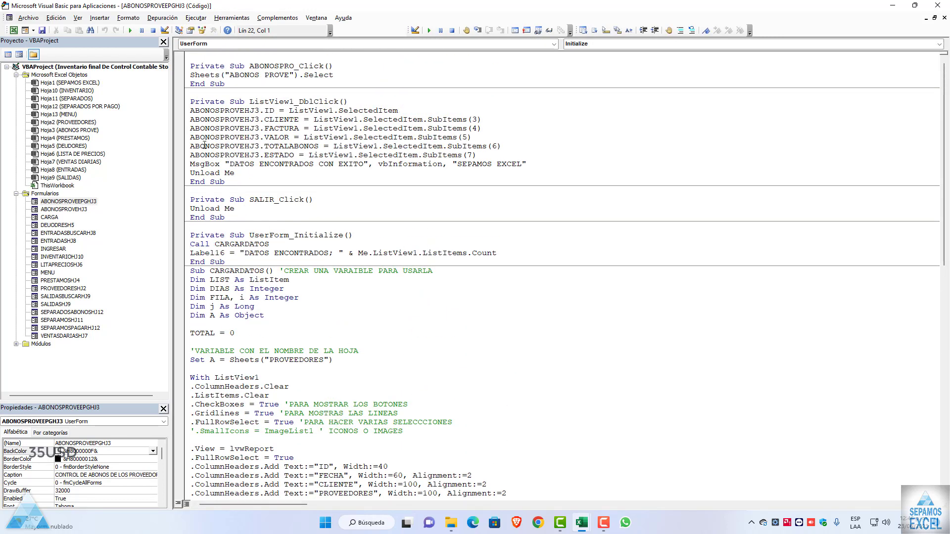
left_click(190, 74)
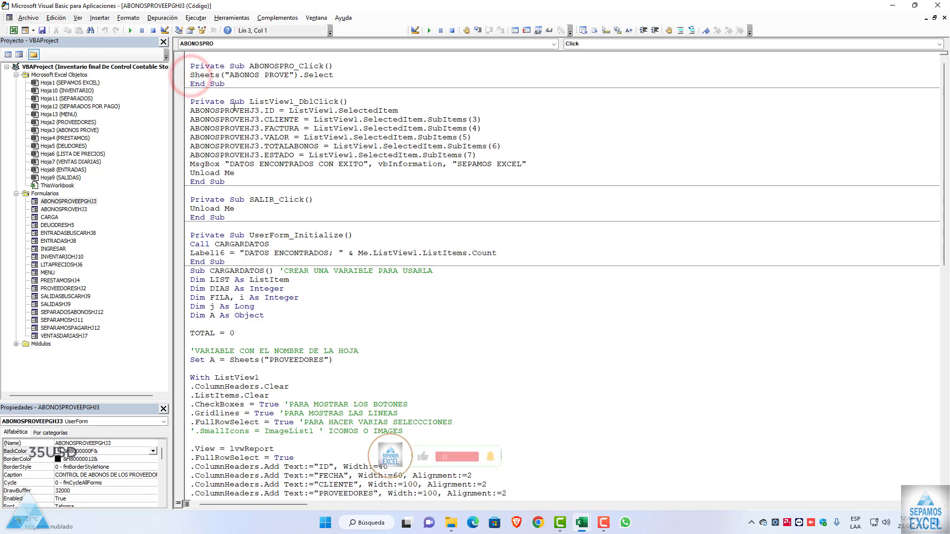
key("Tab")
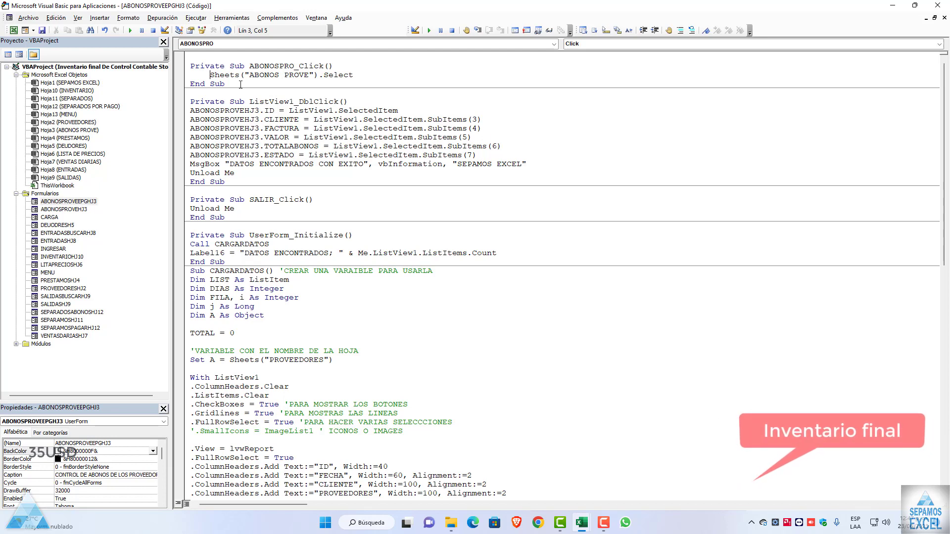
left_click_drag(190, 109, 226, 165)
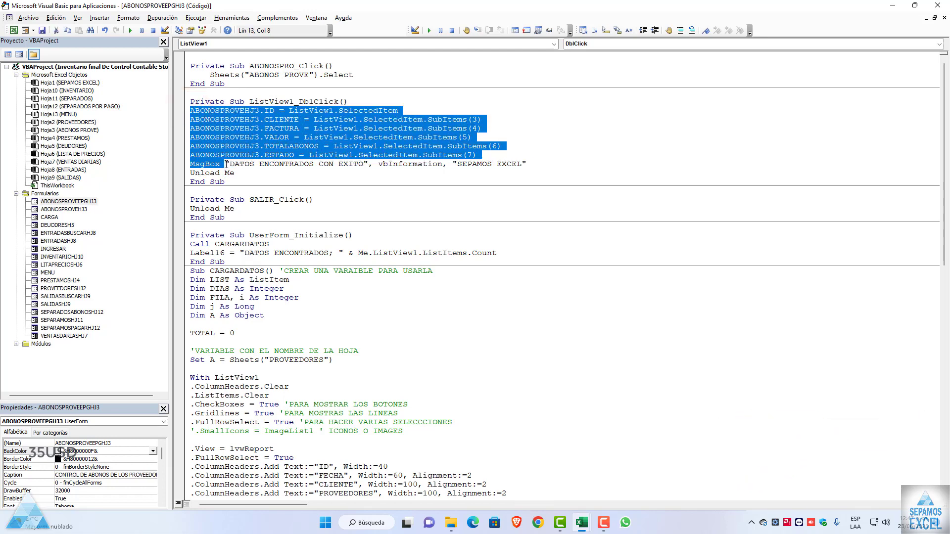
key("Tab")
left_click(273, 174)
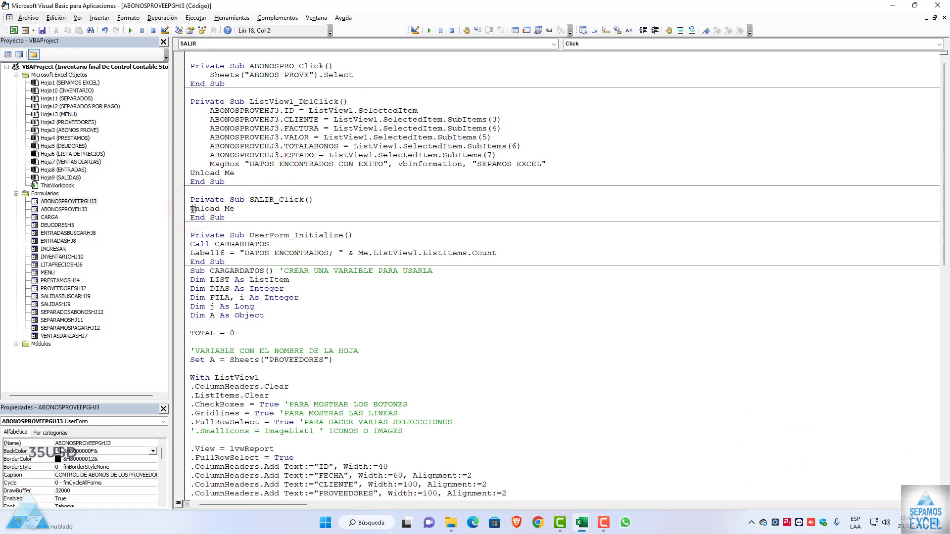
key("Tab")
scroll(280, 219, "down", 2)
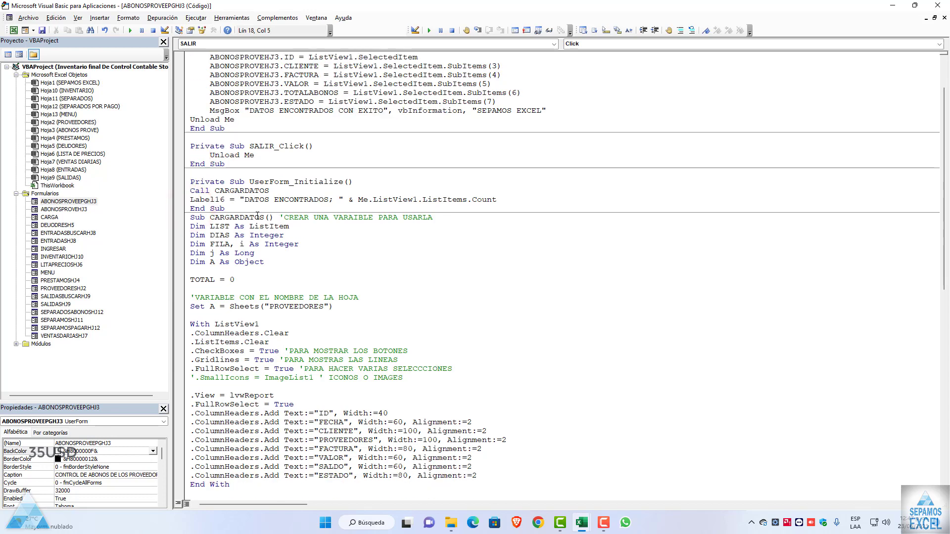
key("Tab")
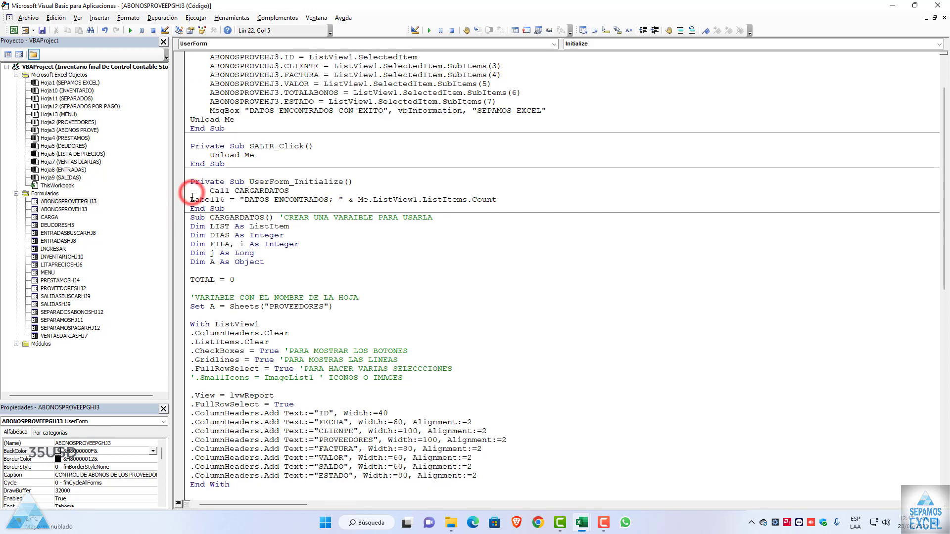
- Indent the Label16 line and the eight column header lines
left_click(191, 200)
key("Tab")
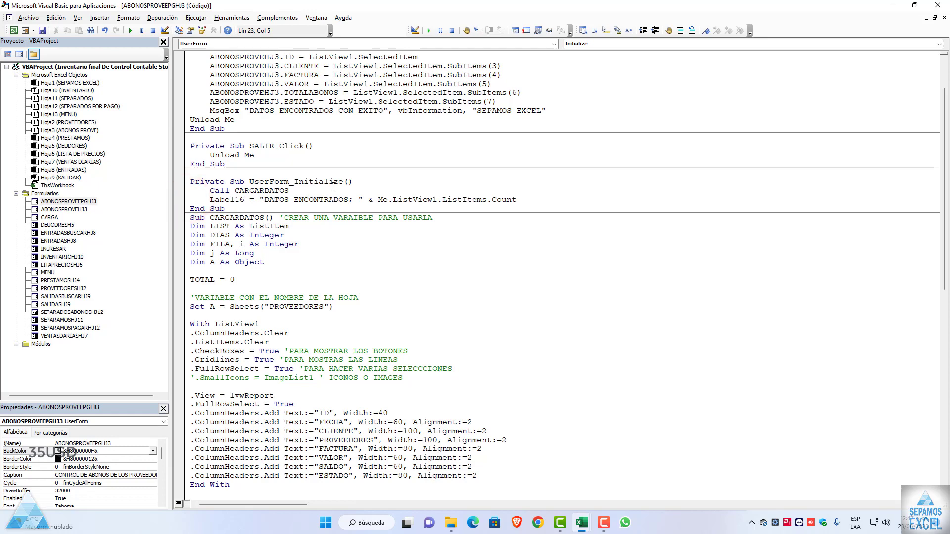
scroll(330, 184, "down", 3)
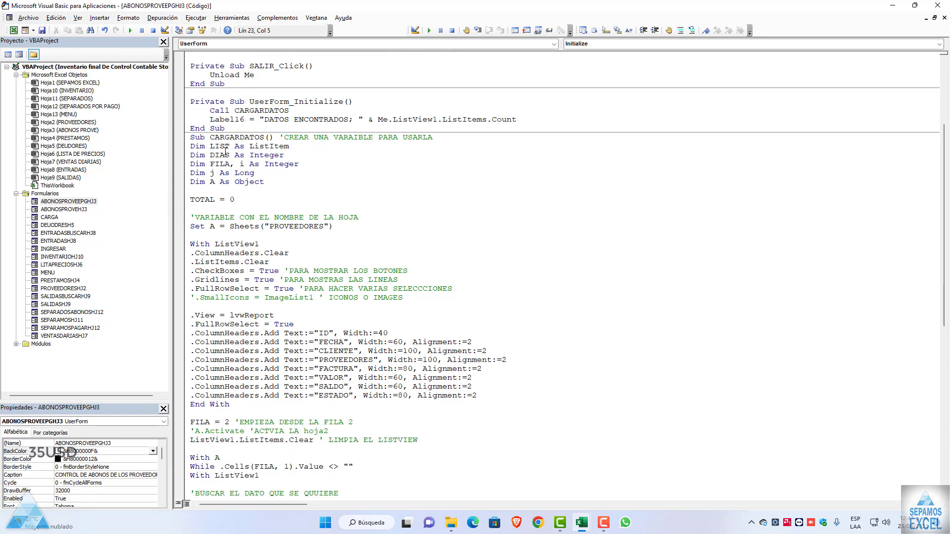
scroll(252, 186, "down", 4)
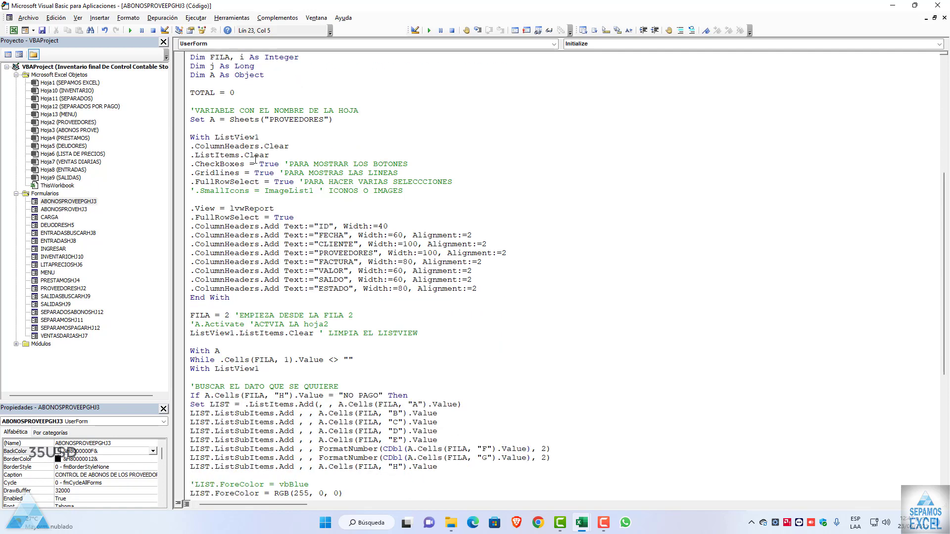
left_click_drag(484, 287, 192, 229)
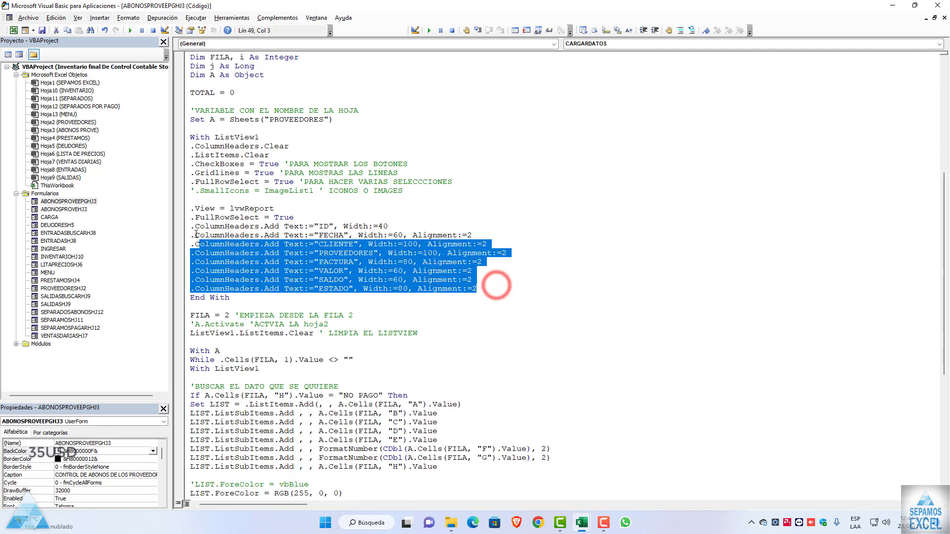
key("Tab")
scroll(278, 251, "down", 4)
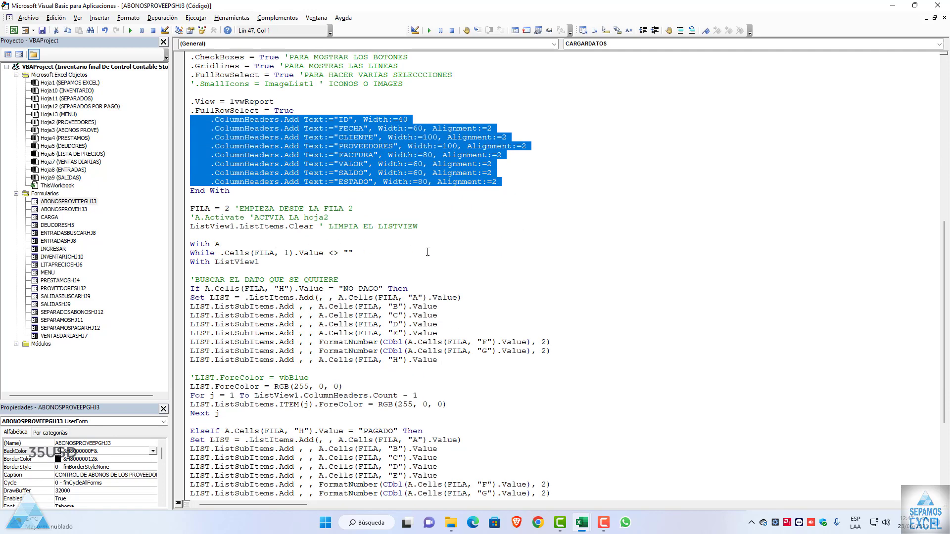
left_click(431, 252)
- Indent the NO PAGO and PAGADO subitem lines
left_click_drag(446, 359, 191, 306)
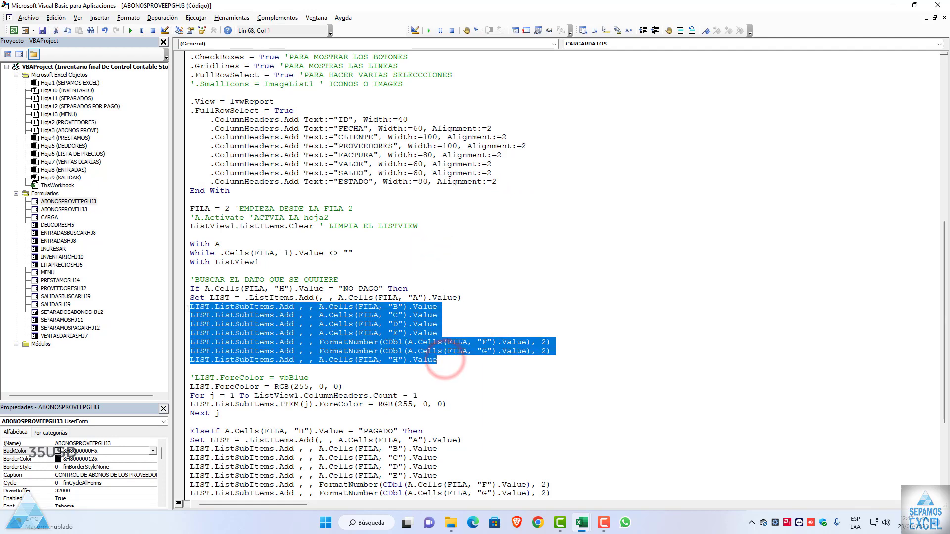
key("Tab")
left_click(407, 255)
scroll(406, 254, "down", 5)
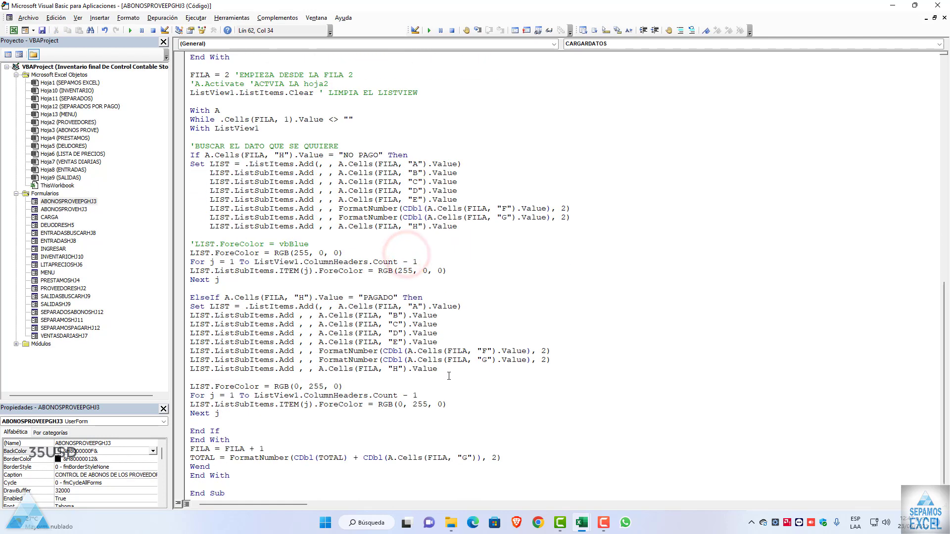
mouse_move(438, 368)
left_mouse_down()
mouse_move(209, 333)
mouse_move(208, 315)
left_mouse_up()
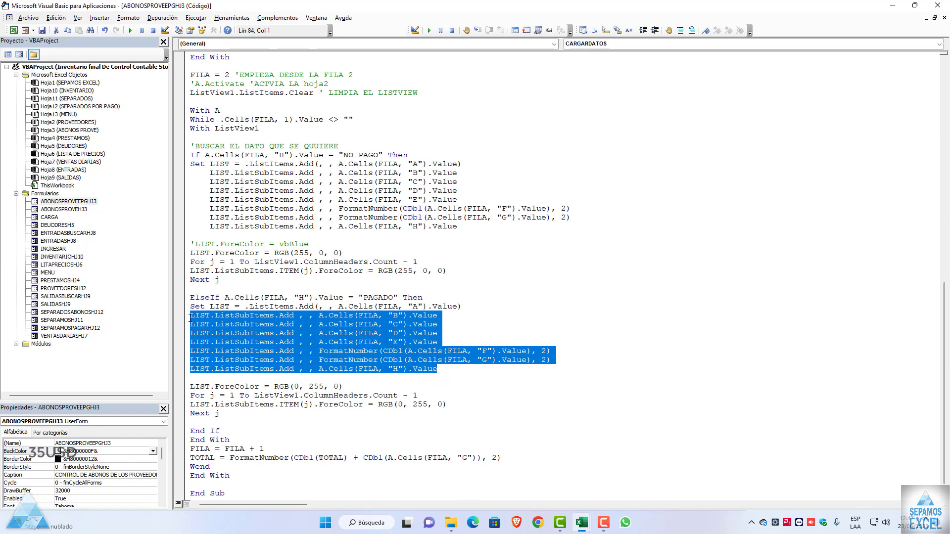
key("Tab")
left_click(551, 267)
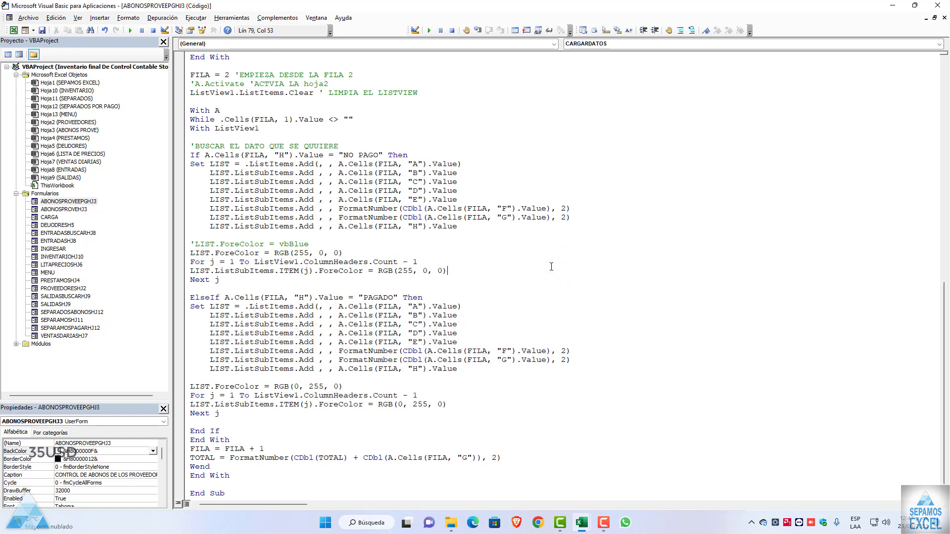
scroll(545, 270, "down", 1)
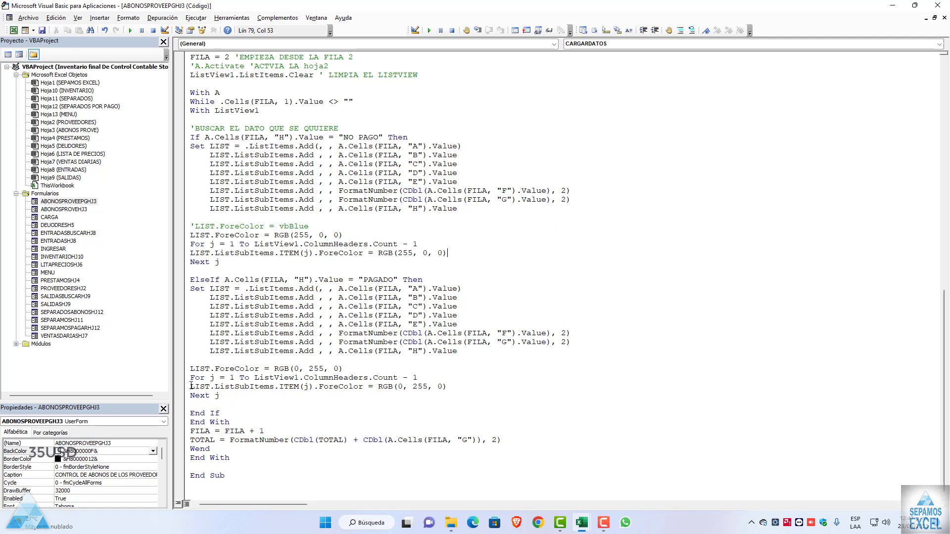
- Indent the For j loop and the FILA and TOTAL update lines, then close the code window
left_click_drag(192, 378, 191, 387)
key("Tab")
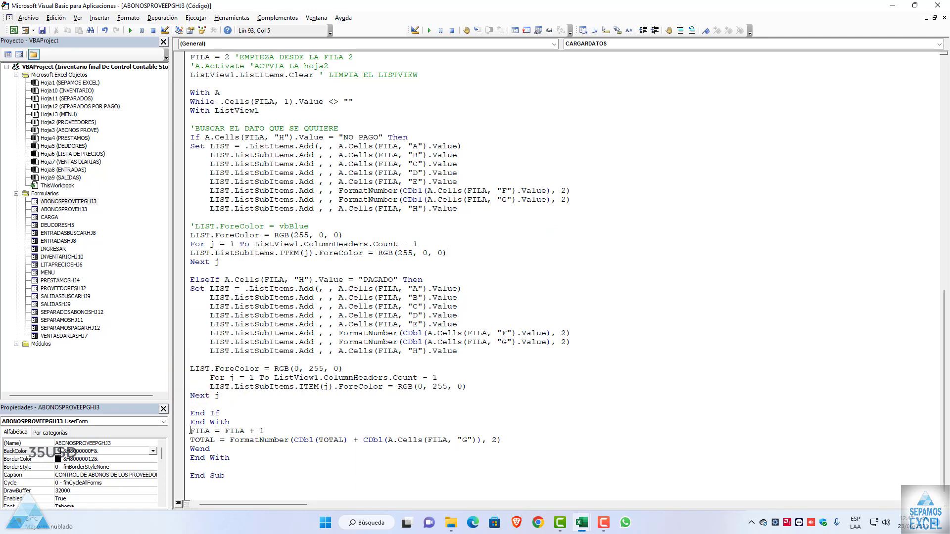
left_click_drag(192, 430, 191, 440)
key("Tab")
left_click(756, 169)
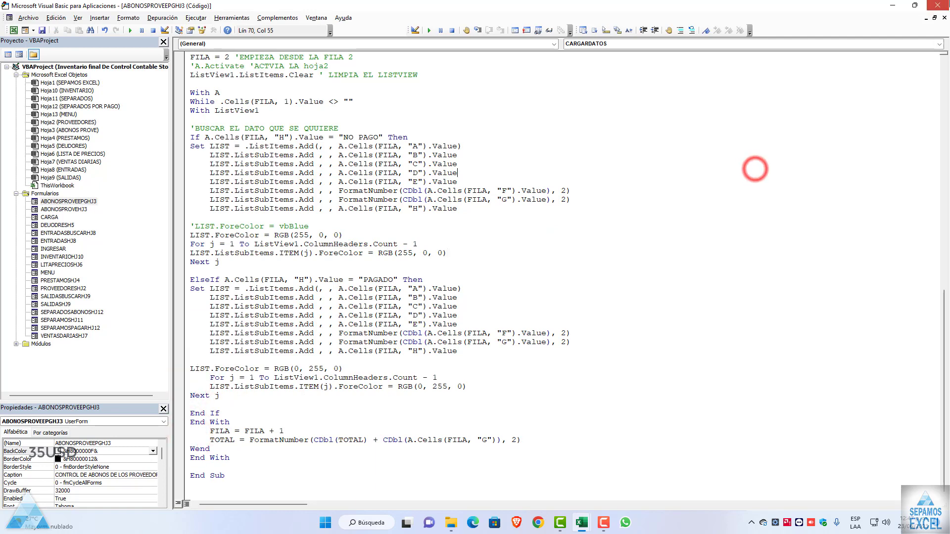
left_click(944, 18)
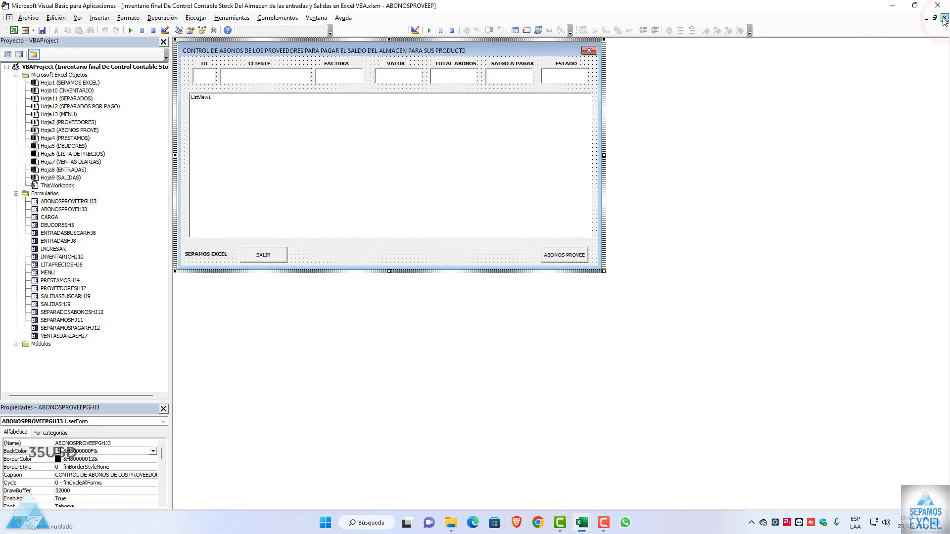
- Test-run the ABONOSPROVEHJ3 customer balance form, tabbing through its controls
left_click(945, 18)
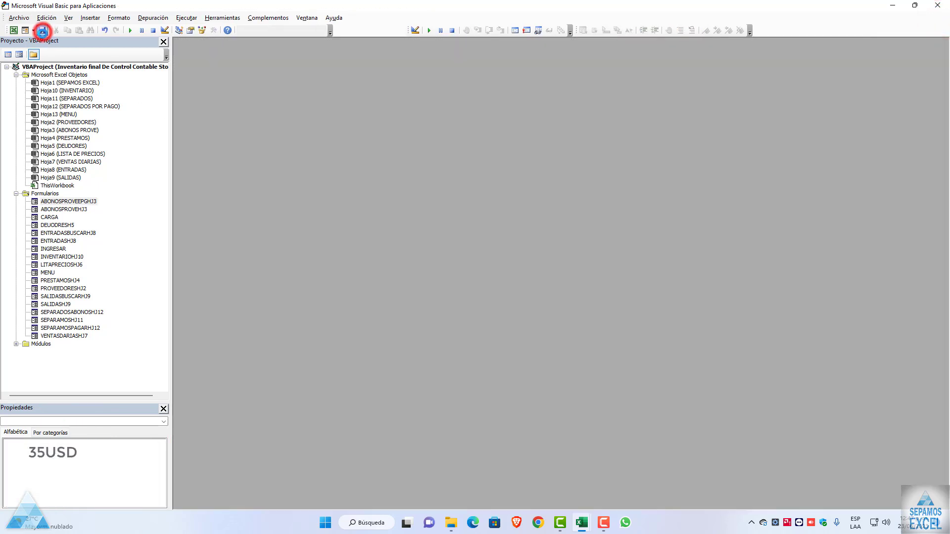
double_click(65, 210)
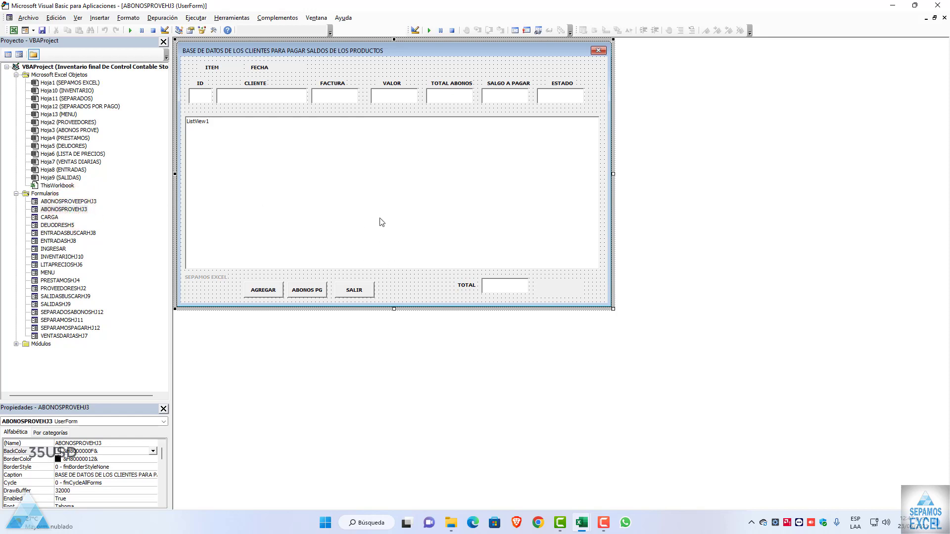
key("F5")
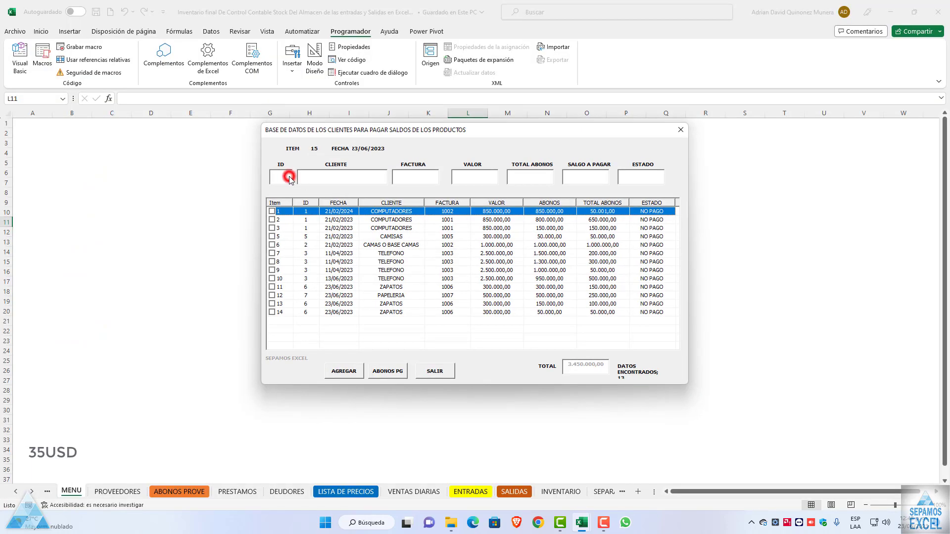
left_click_drag(290, 179, 339, 180)
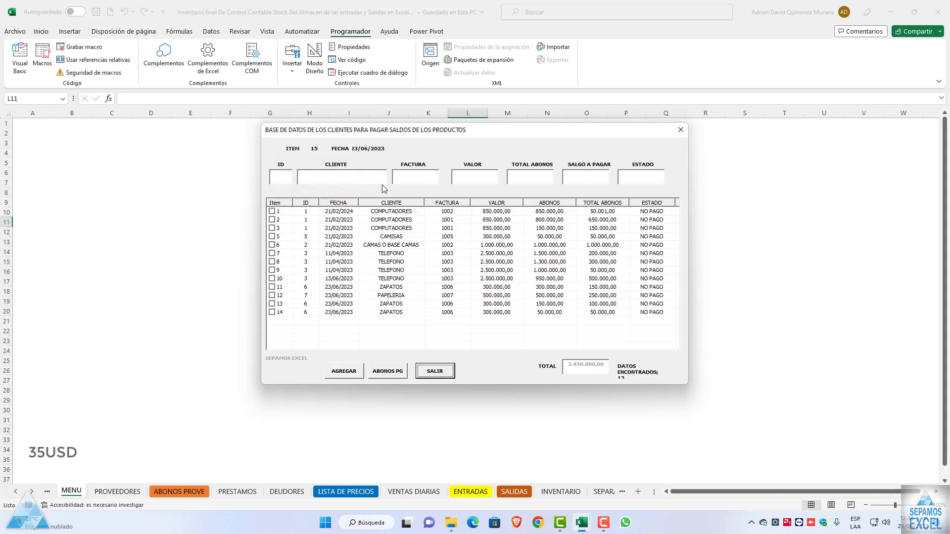
key("Tab")
key("Tab")
key("Tab")
key("Tab")
key("Tab")
key("Tab")
key("Tab")
key("Tab")
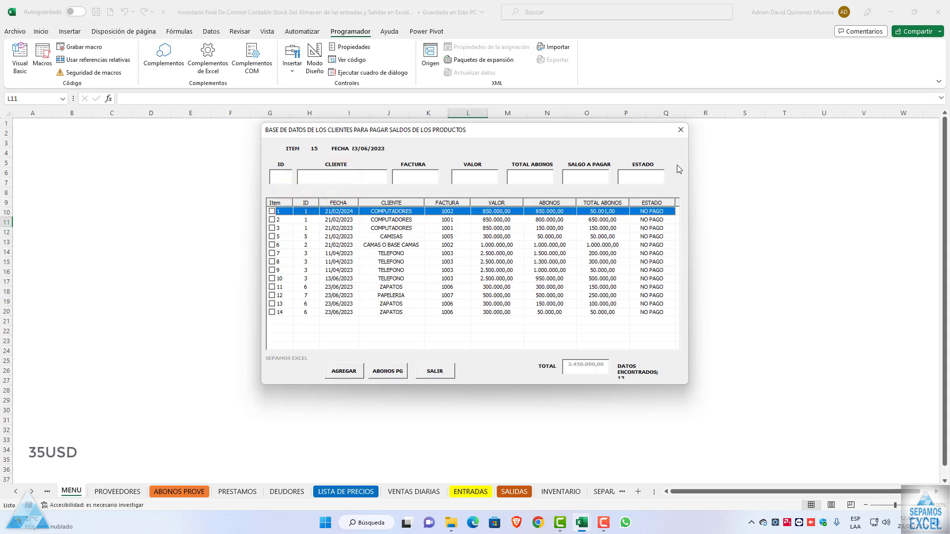
key("Tab")
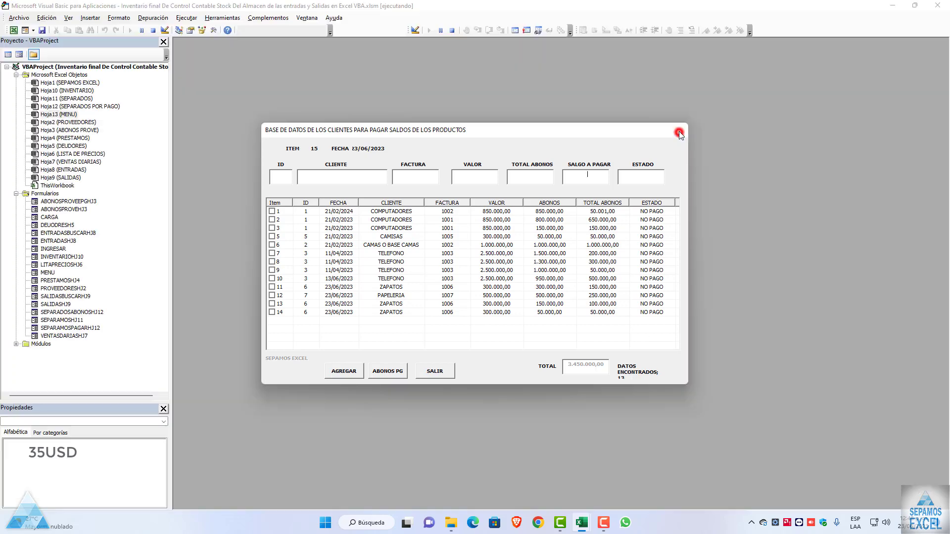
left_click(681, 130)
- Widen the label beside the TOTAL box to the form's edge and rerun the customer balance form
left_click(565, 290)
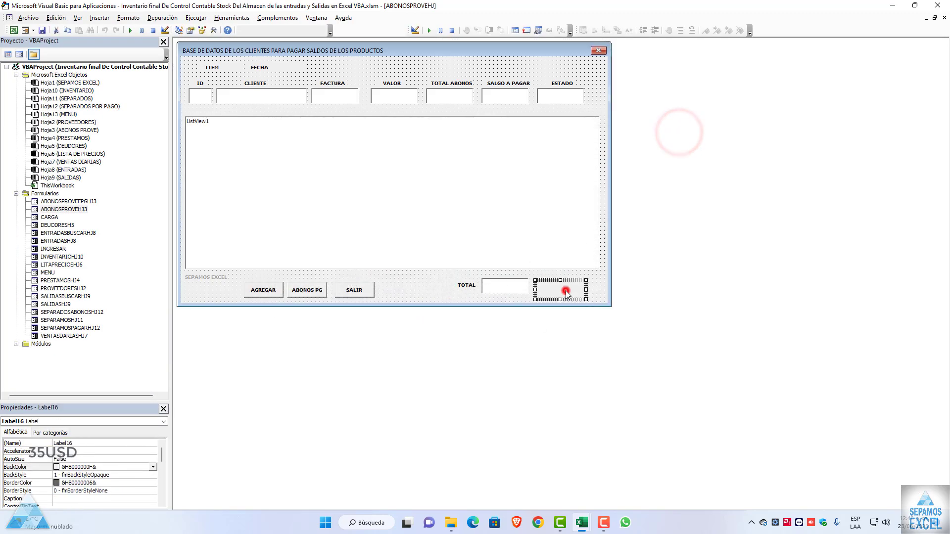
left_click_drag(586, 290, 598, 290)
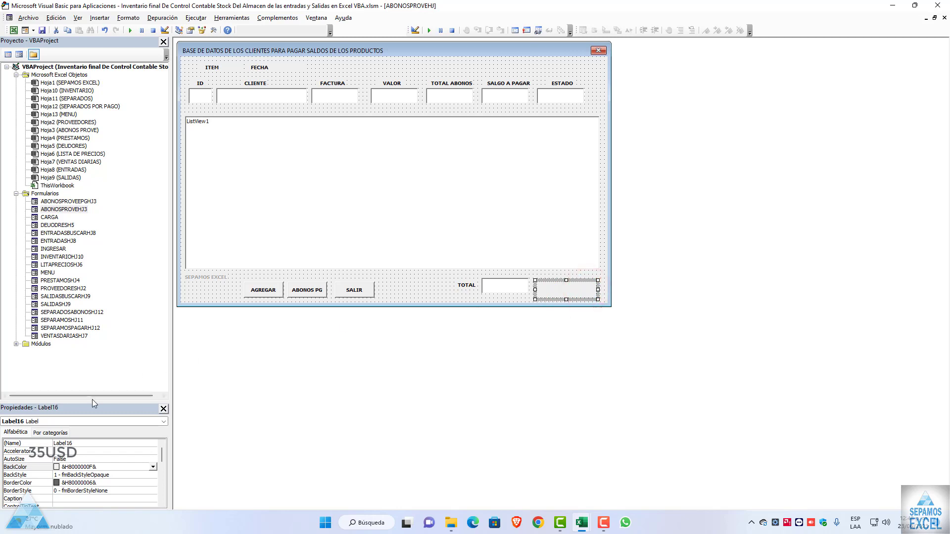
left_click_drag(96, 401, 96, 361)
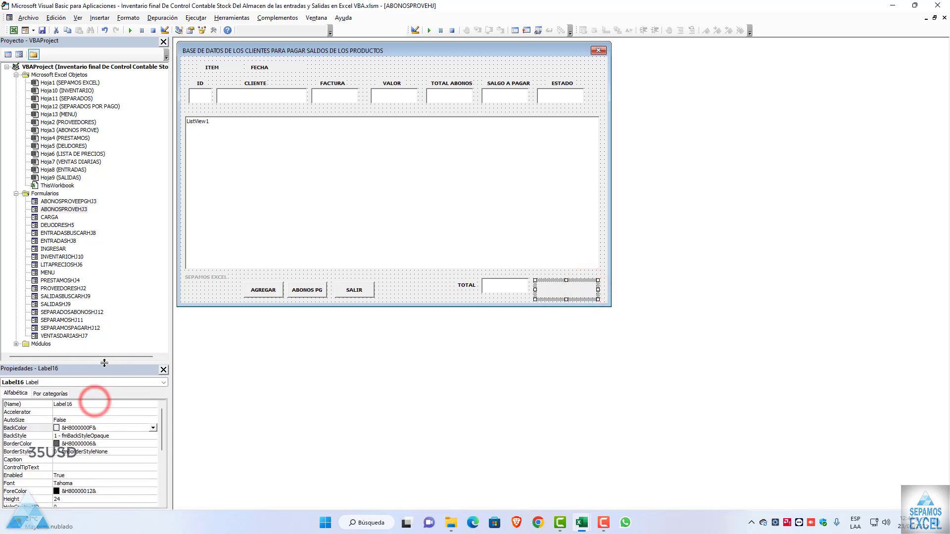
left_click(304, 70)
left_click(367, 73)
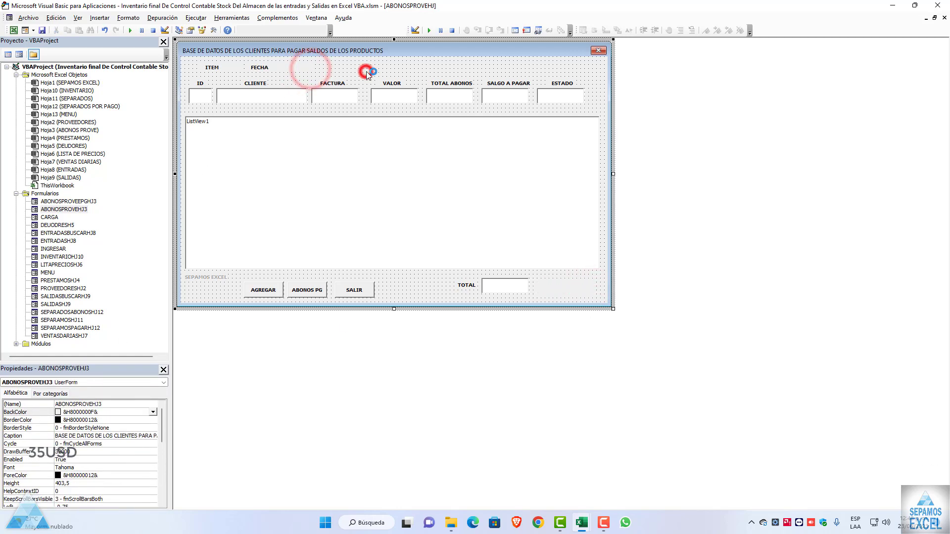
key("F5")
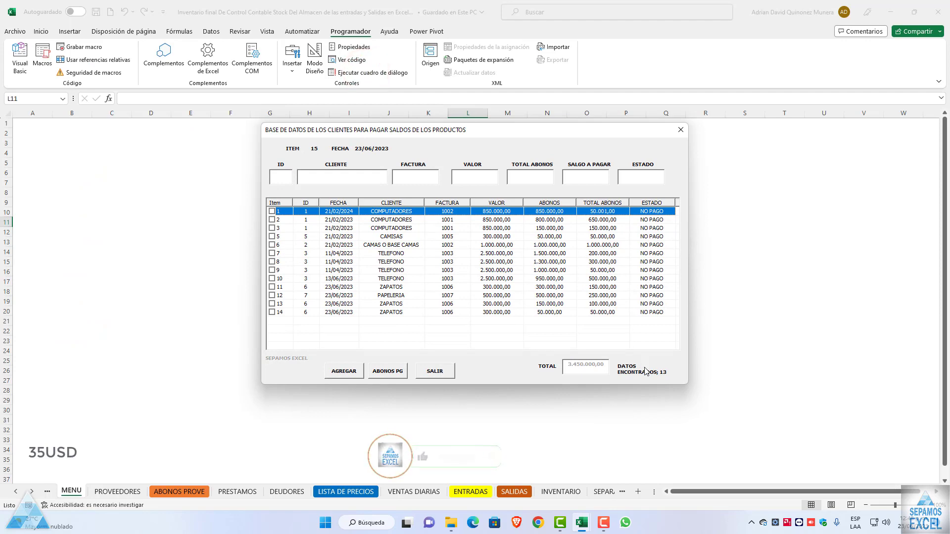
left_click(682, 130)
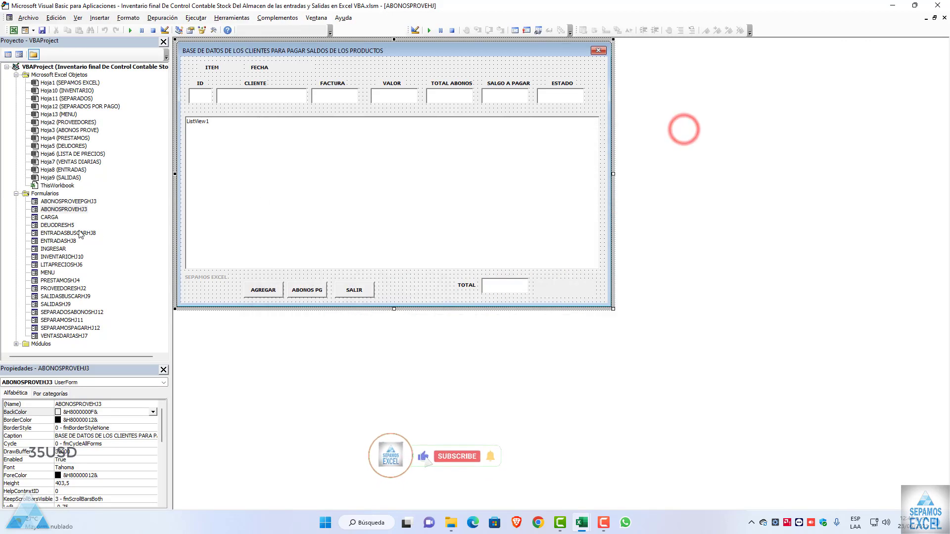
- Test-run the ABONOSPROVEEPGHJ3 supplier payments form, showing its 7 records
double_click(65, 202)
key("F5")
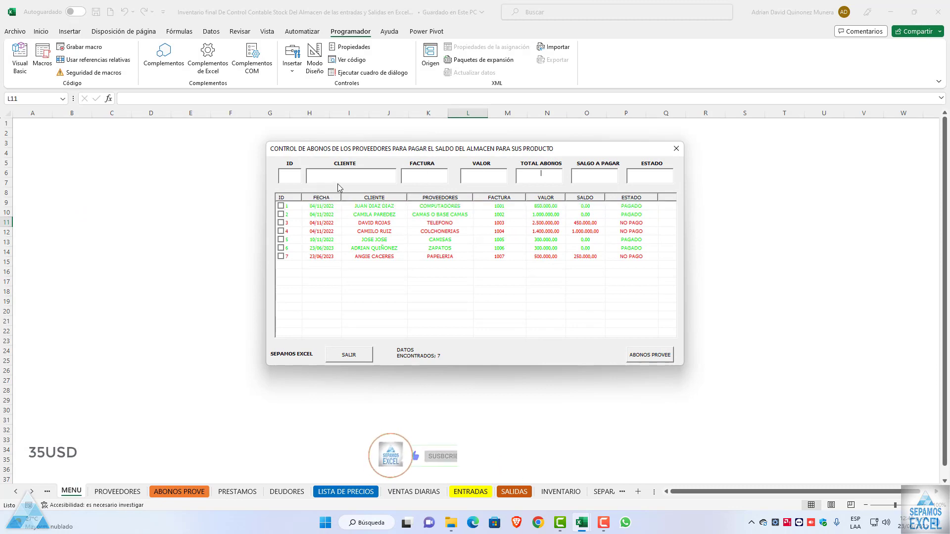
left_click(357, 356)
- Review the CARGA loading form's UserForm_Initialize code, then close its code and design windows
double_click(63, 210)
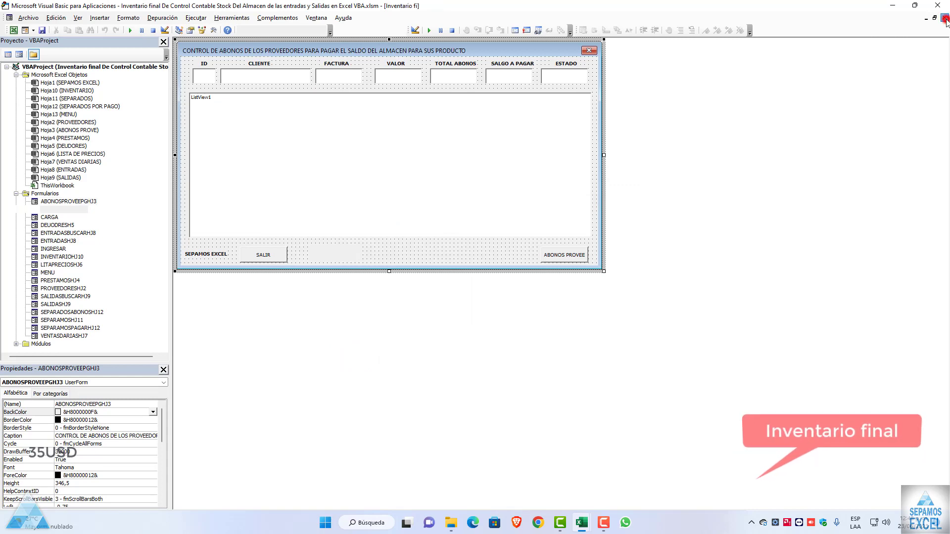
left_click(944, 17)
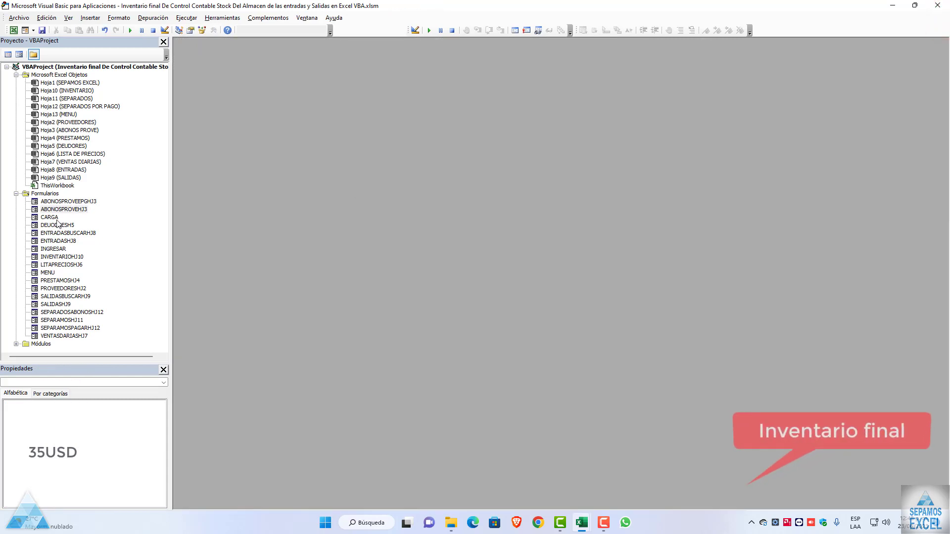
double_click(53, 218)
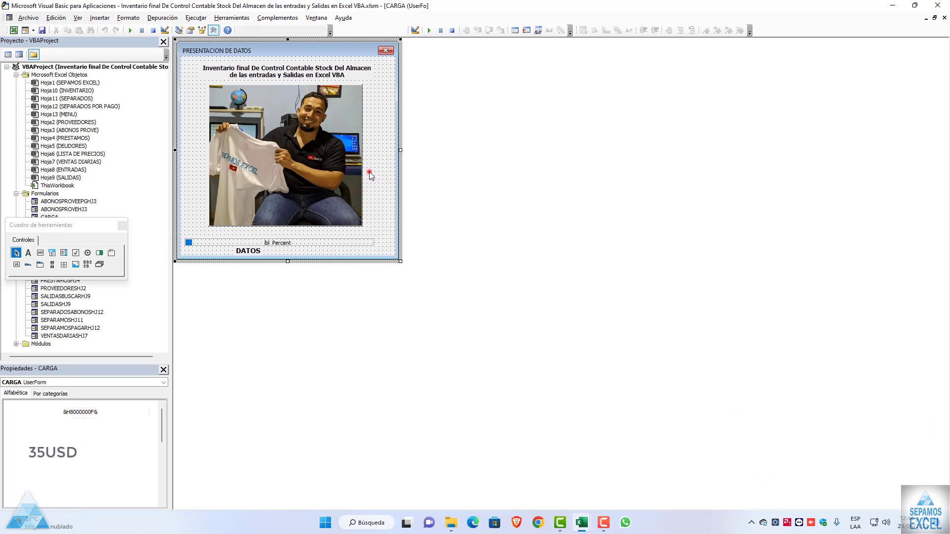
double_click(371, 176)
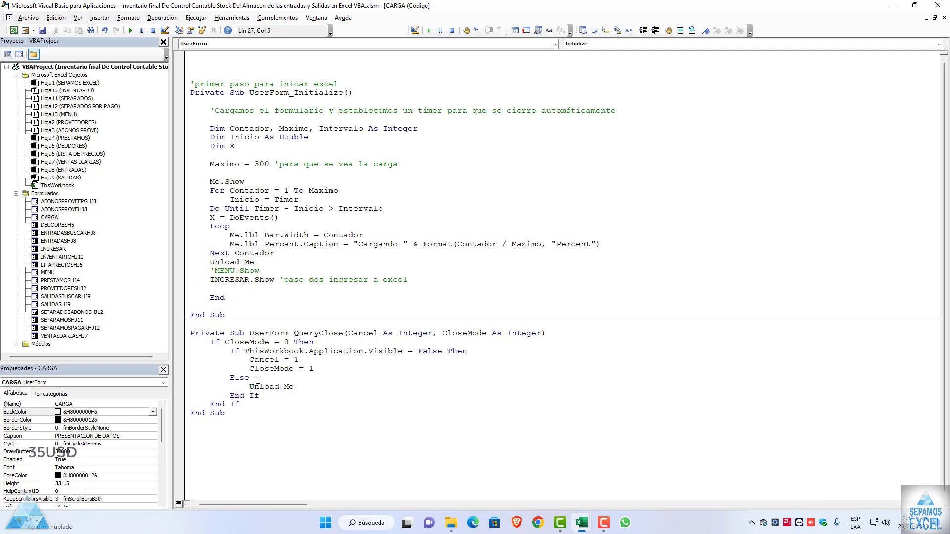
left_click(945, 18)
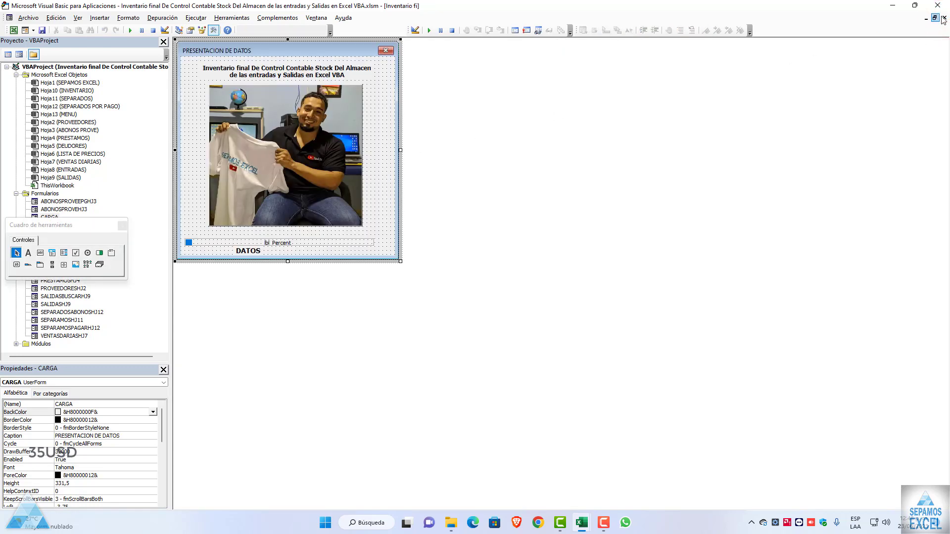
left_click_drag(55, 232, 524, 136)
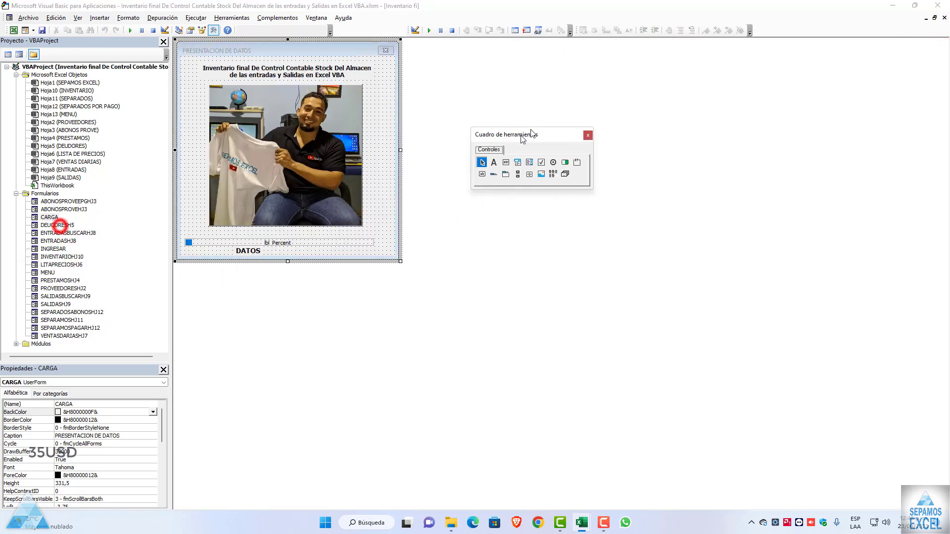
left_click(944, 19)
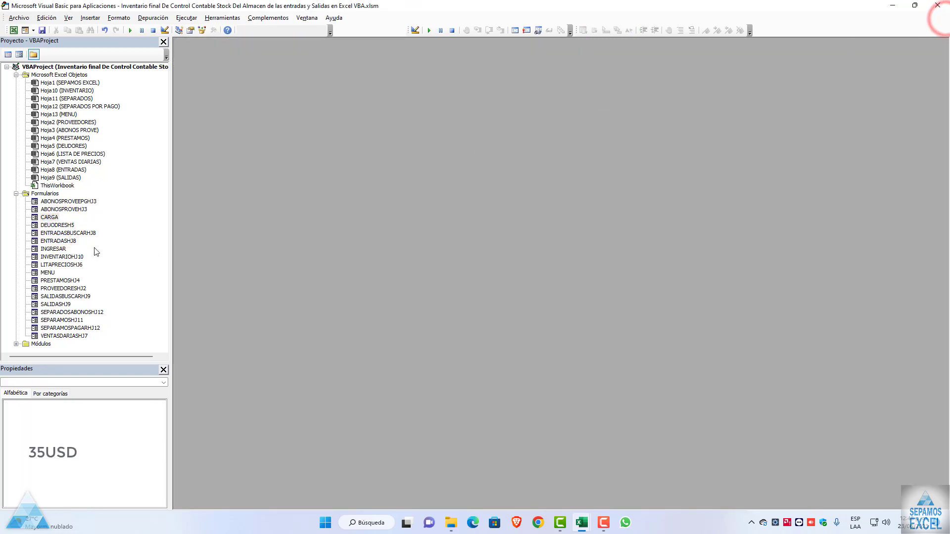
- Open the ENTRADASBUSCARHJ8 price search form and test-run it
double_click(63, 227)
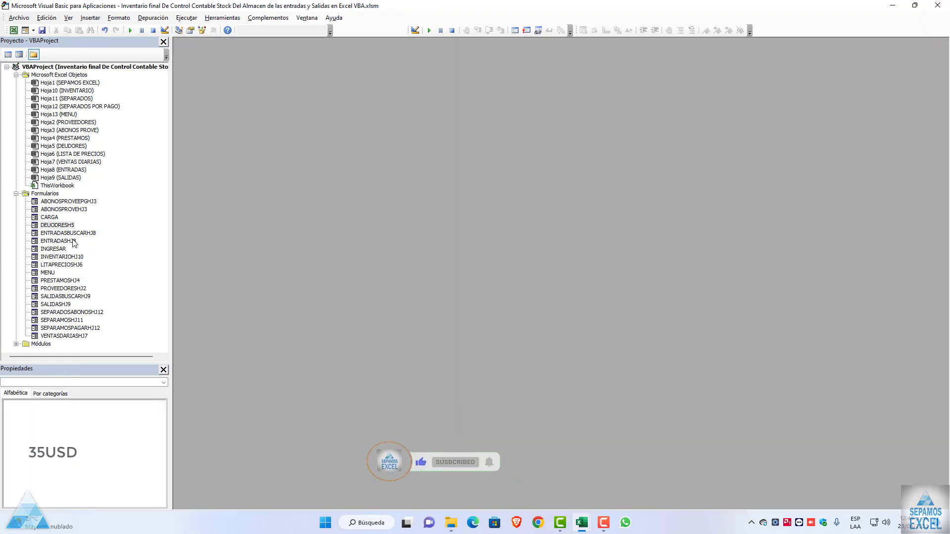
double_click(70, 233)
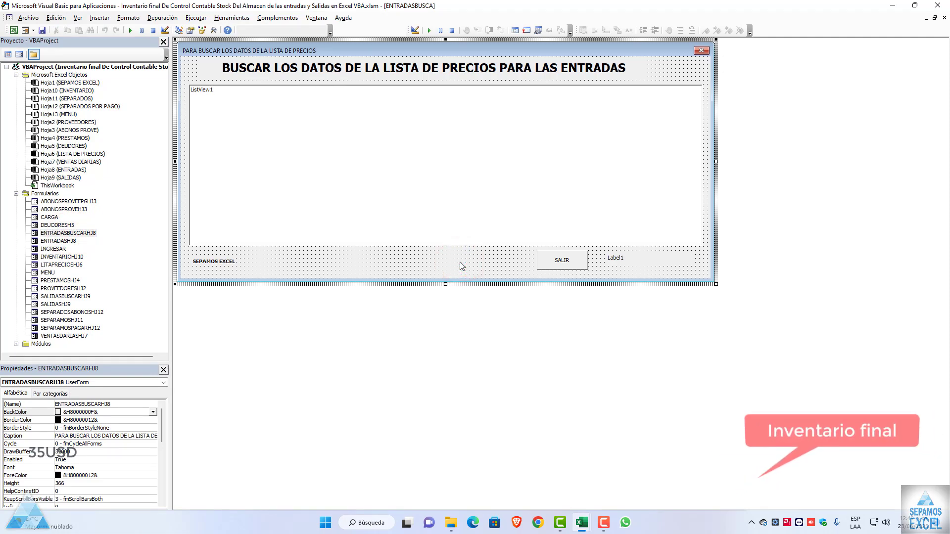
key("F5")
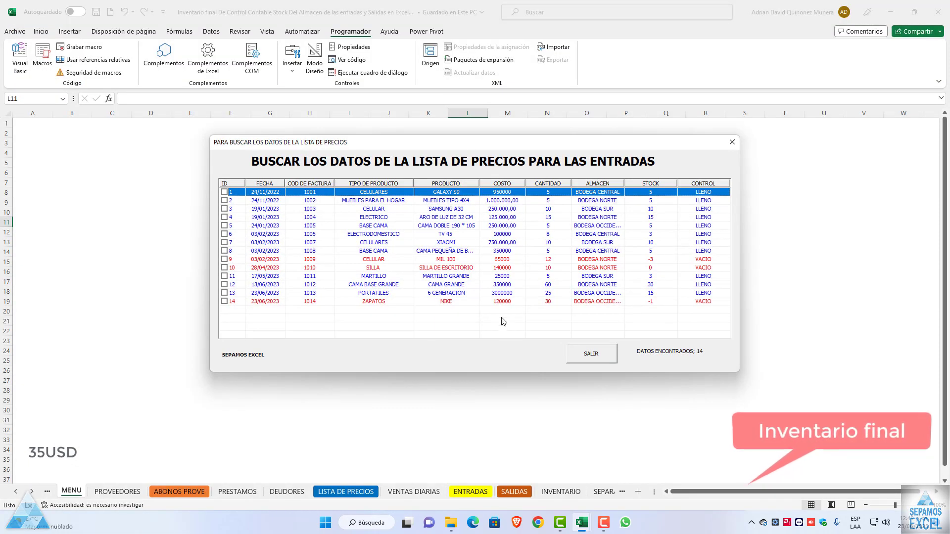
mouse_move(504, 149)
left_mouse_down()
mouse_move(527, 248)
mouse_move(445, 139)
left_mouse_up()
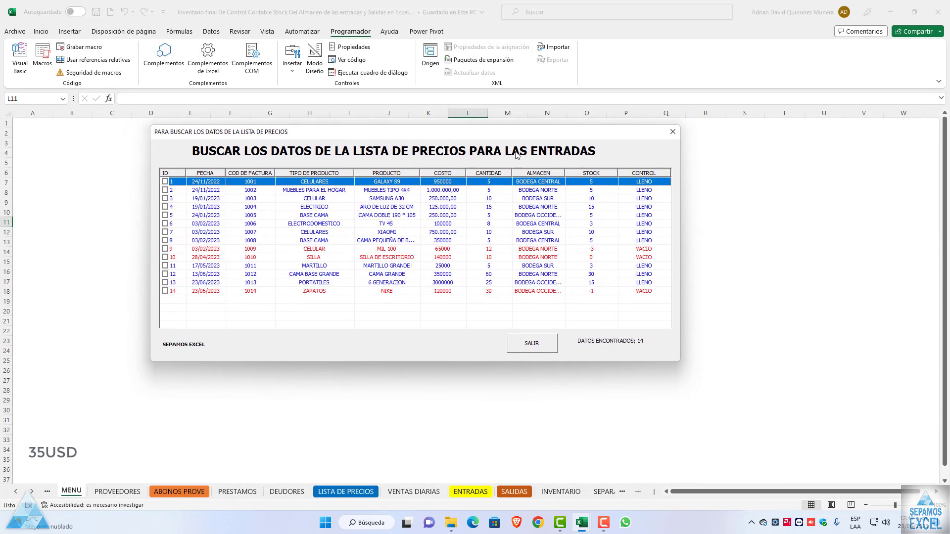
left_click(672, 133)
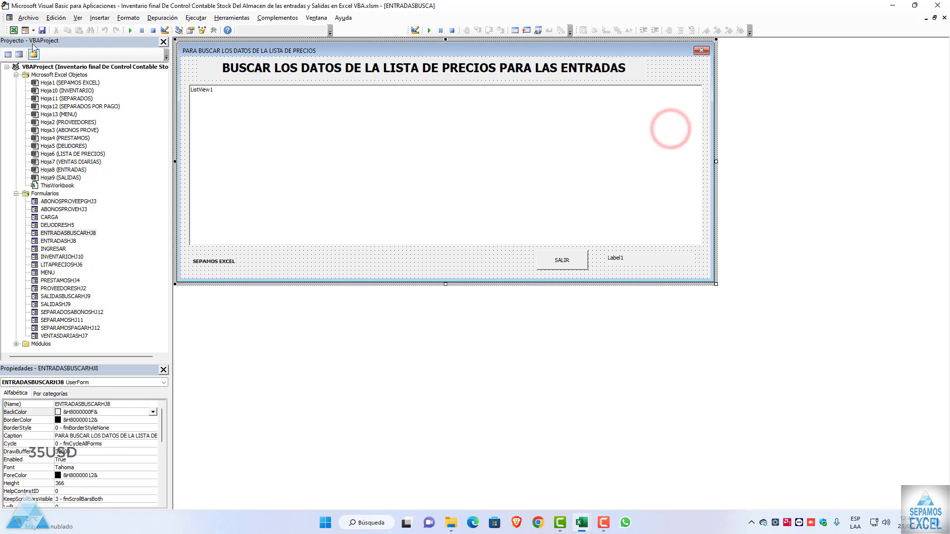
- Rerun the search form over the ENTRADAS sheet to compare its 14 records with the table
left_click(15, 32)
left_click(471, 491)
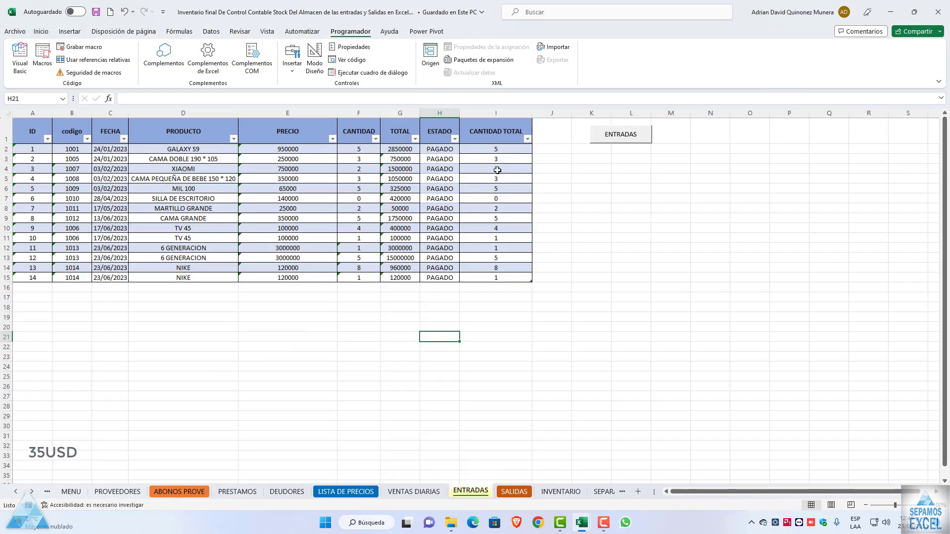
left_click(19, 58)
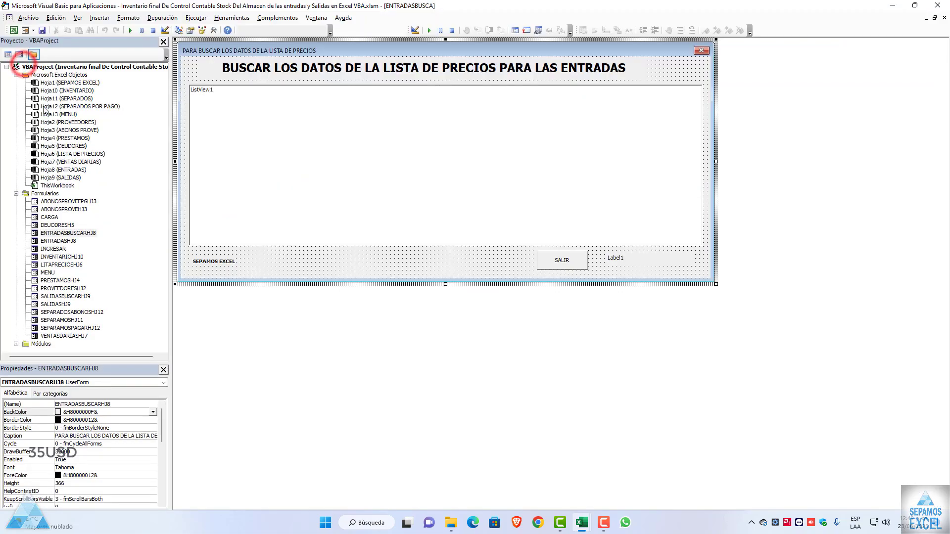
key("F5")
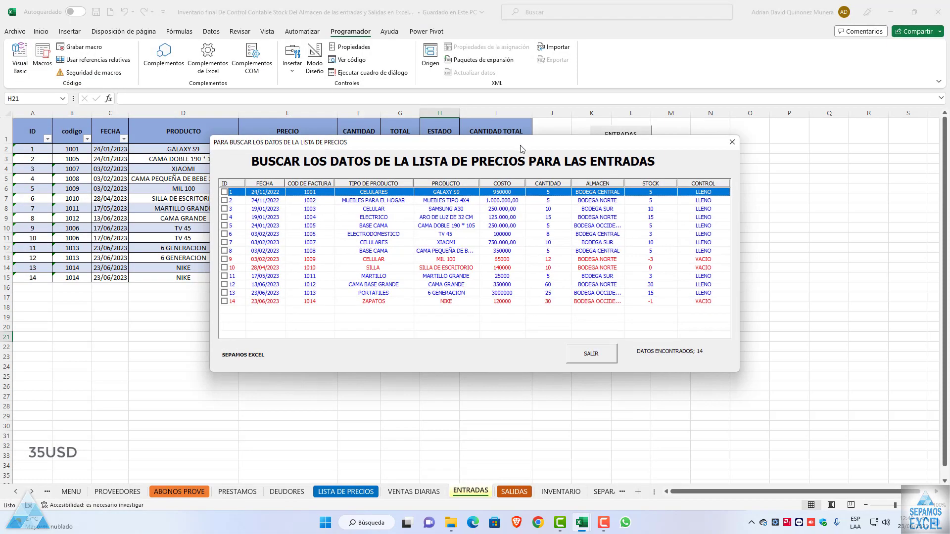
mouse_move(497, 187)
left_mouse_down()
mouse_move(475, 284)
mouse_move(337, 225)
left_mouse_up()
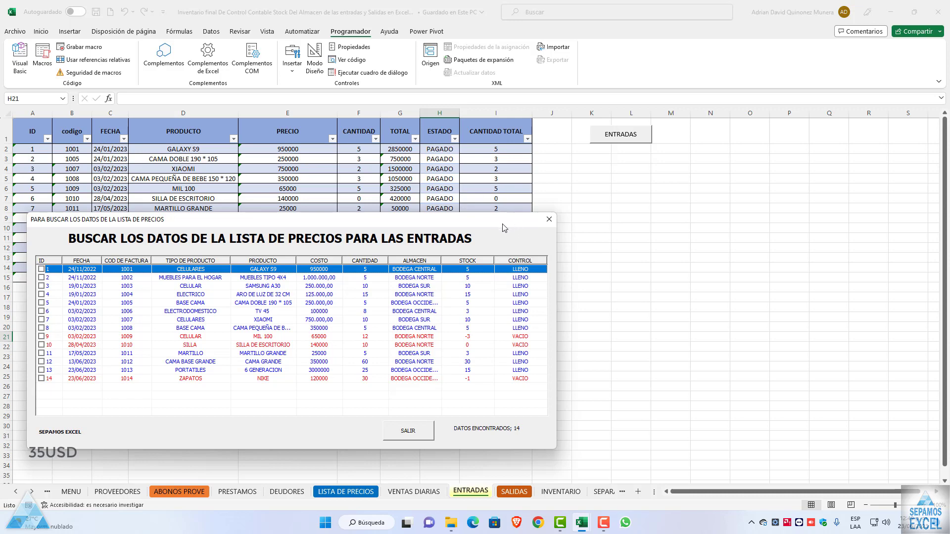
left_click_drag(463, 221, 634, 153)
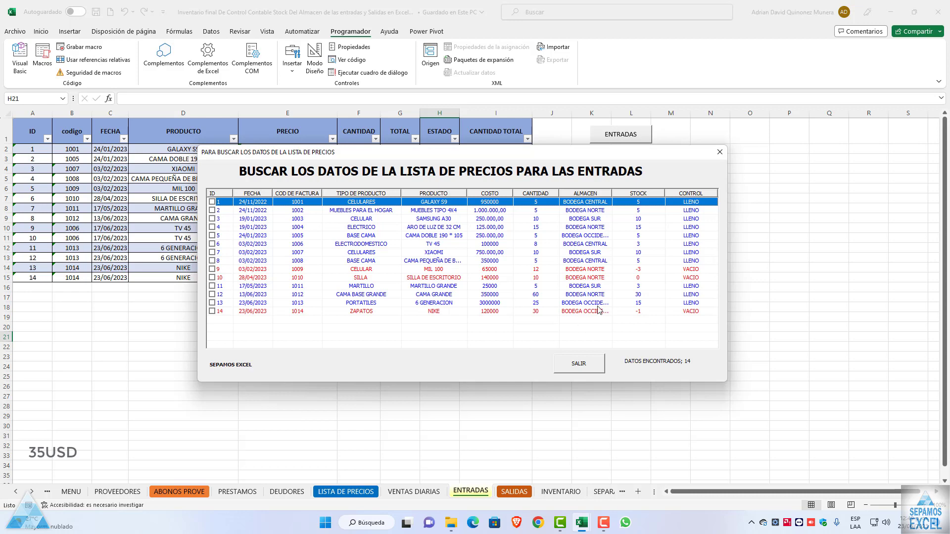
left_click(720, 152)
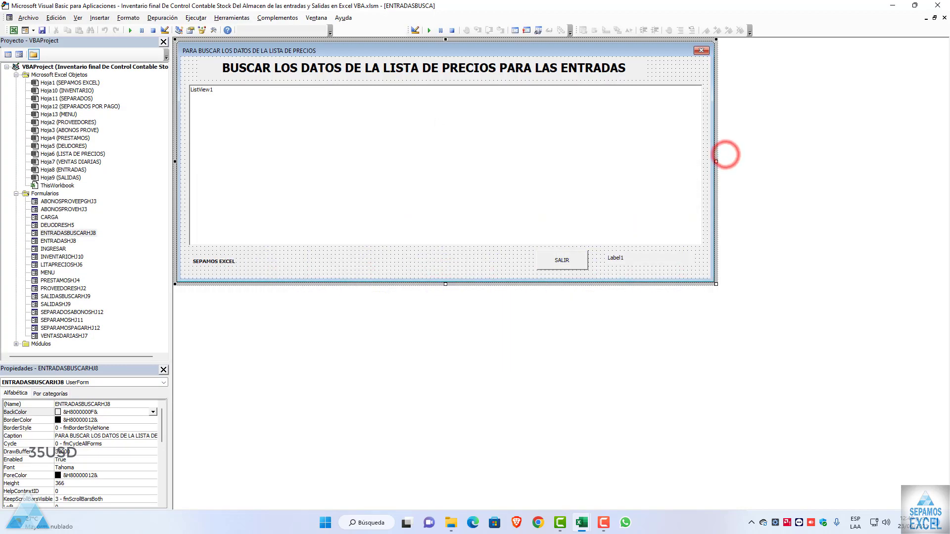
left_click(10, 27)
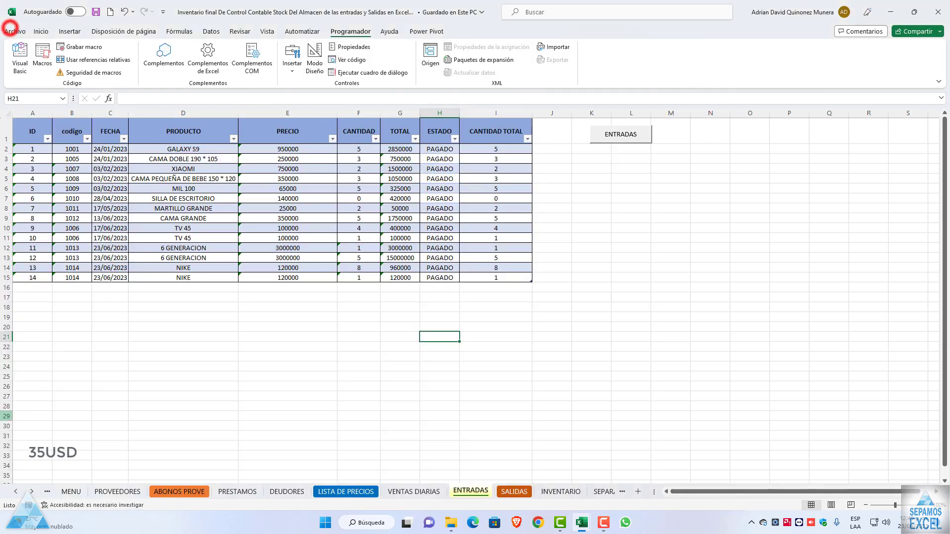
- Inspect cell I2's VALOR lookup formula, its Tabla1 range and FALSO argument, without changing it
left_click(496, 150)
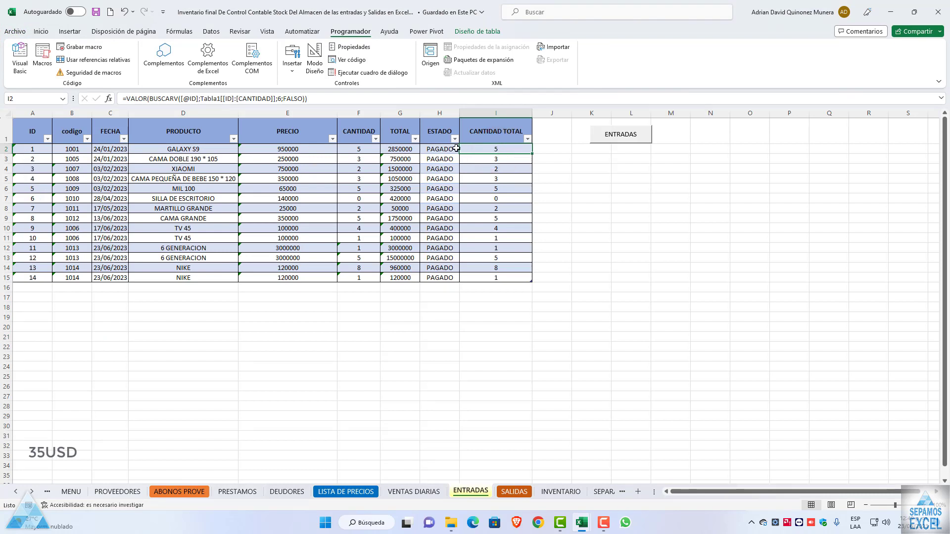
double_click(477, 148)
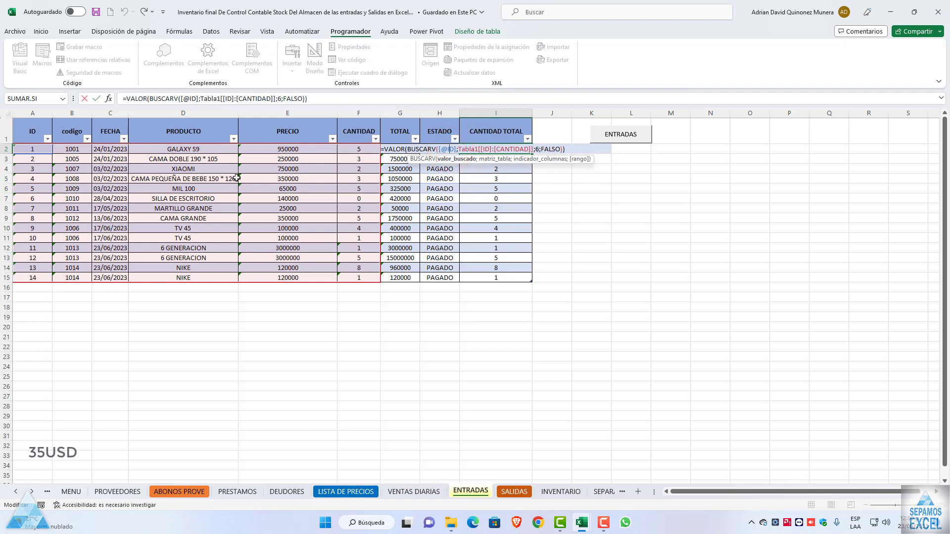
left_click(477, 149)
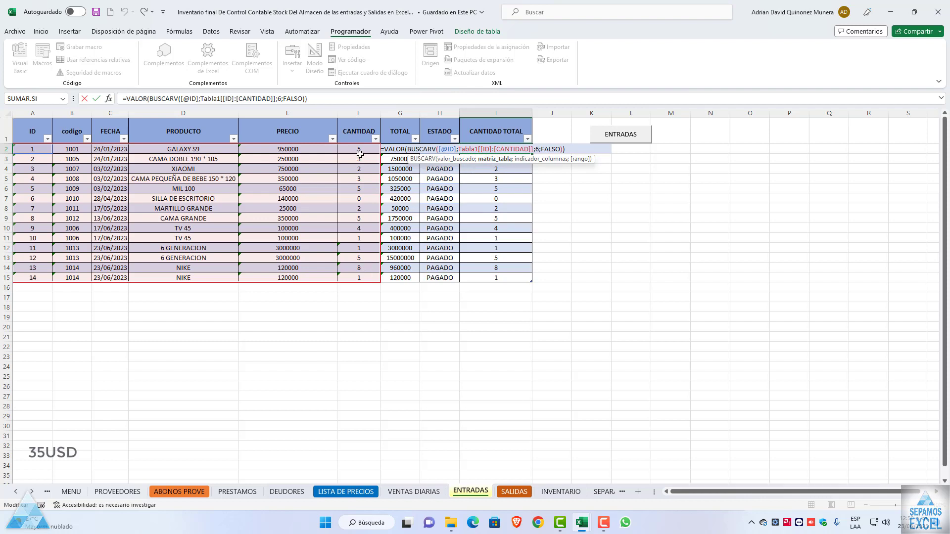
left_click(549, 151)
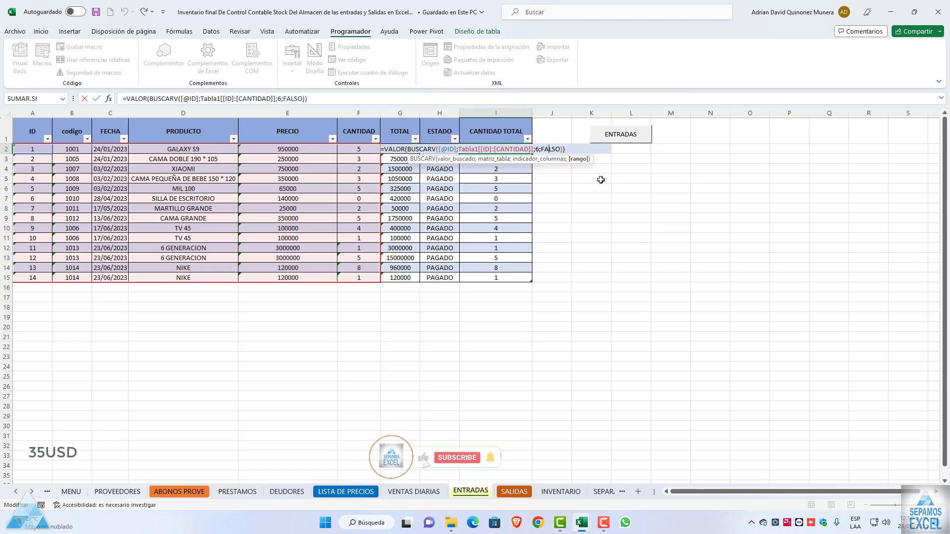
left_click(392, 150)
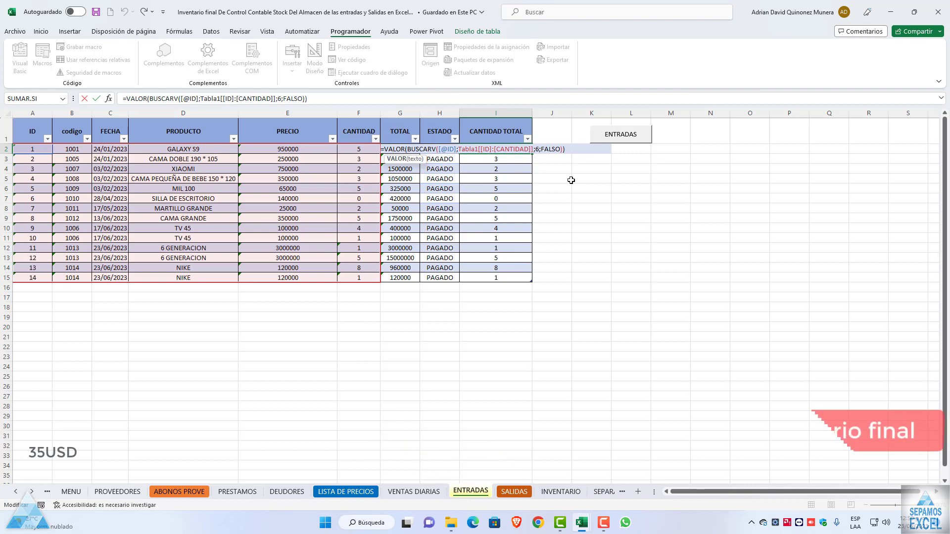
key("Escape")
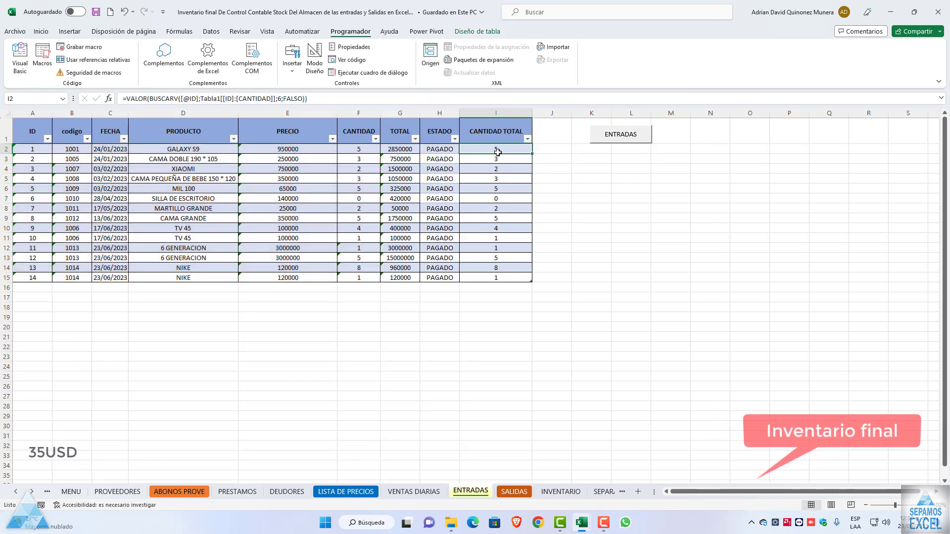
- Check INVENTARIO cell H15, the ENTRADAS CANTIDAD values and the I11 lookup formula, then open the VBA editor
left_click(570, 492)
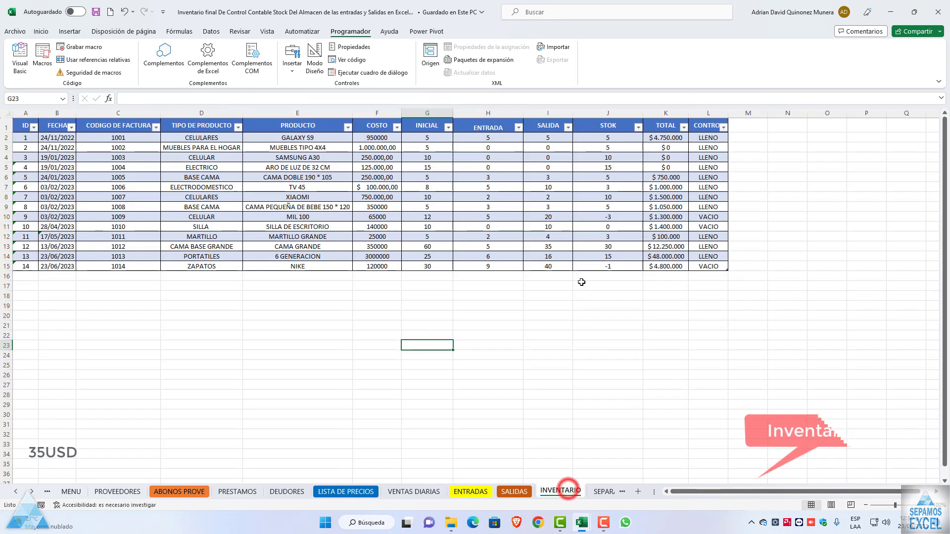
left_click(497, 268)
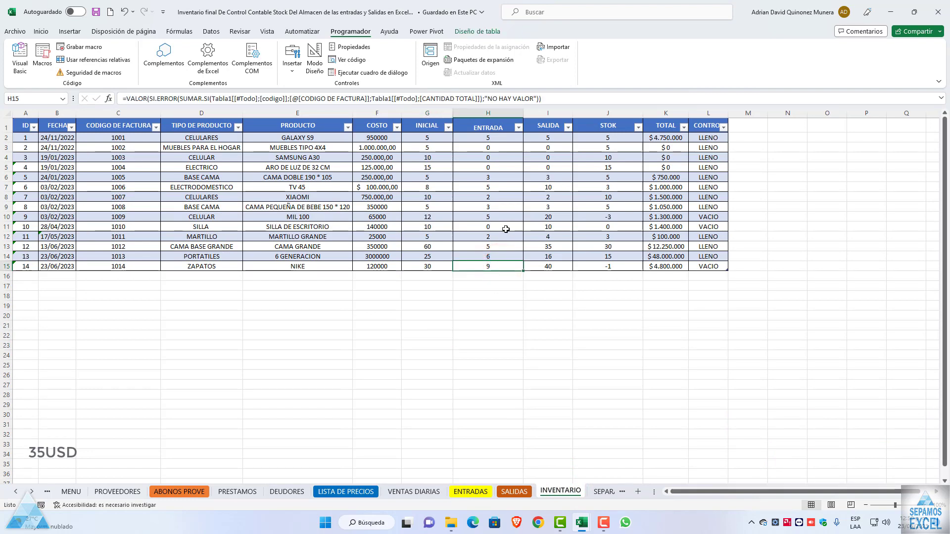
left_click(473, 493)
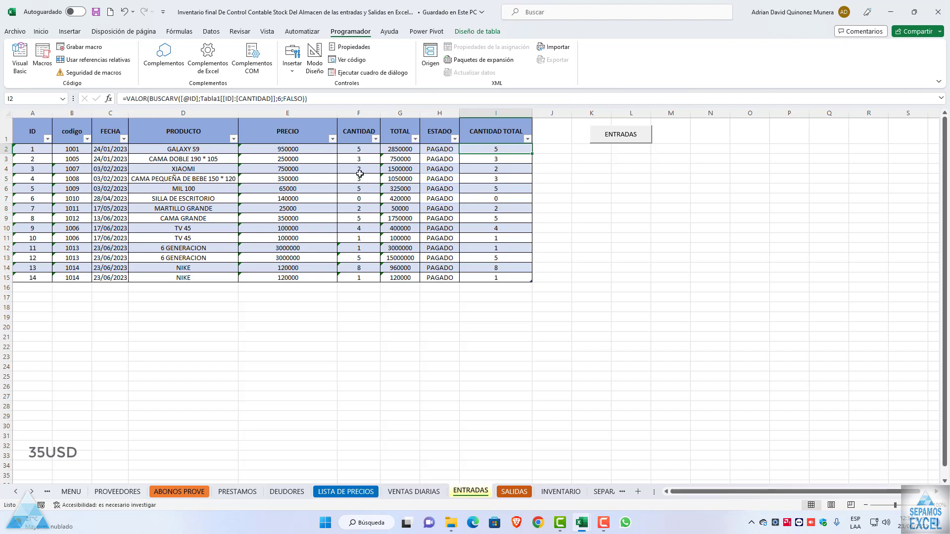
left_click(360, 174)
left_click(359, 208)
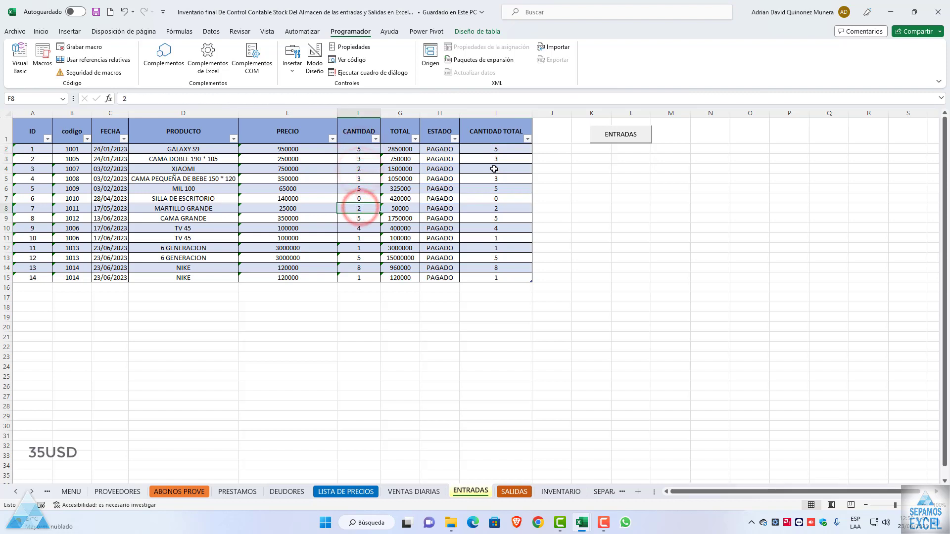
left_click(495, 151)
left_click(484, 237)
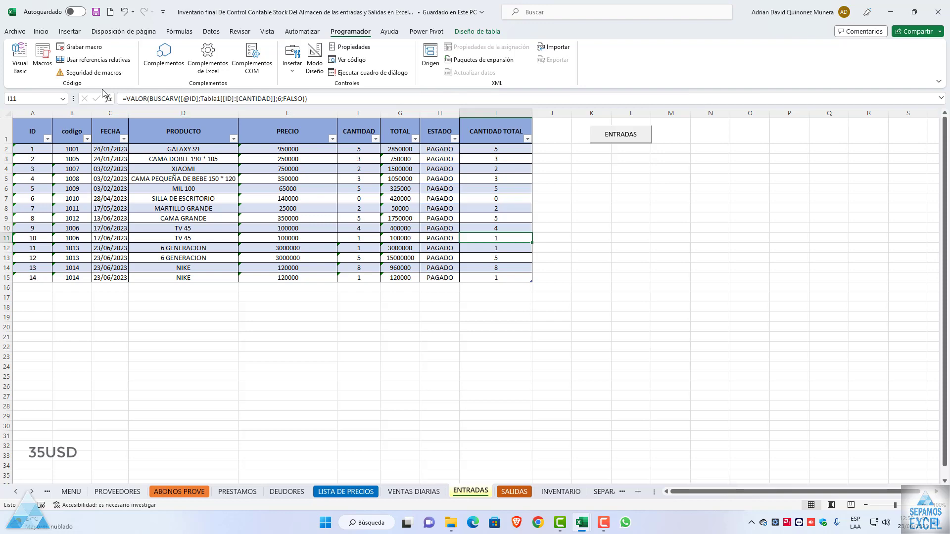
left_click(20, 57)
- Preview the search form, then change the ALMACEN column width from 80 and test it
left_click(390, 260)
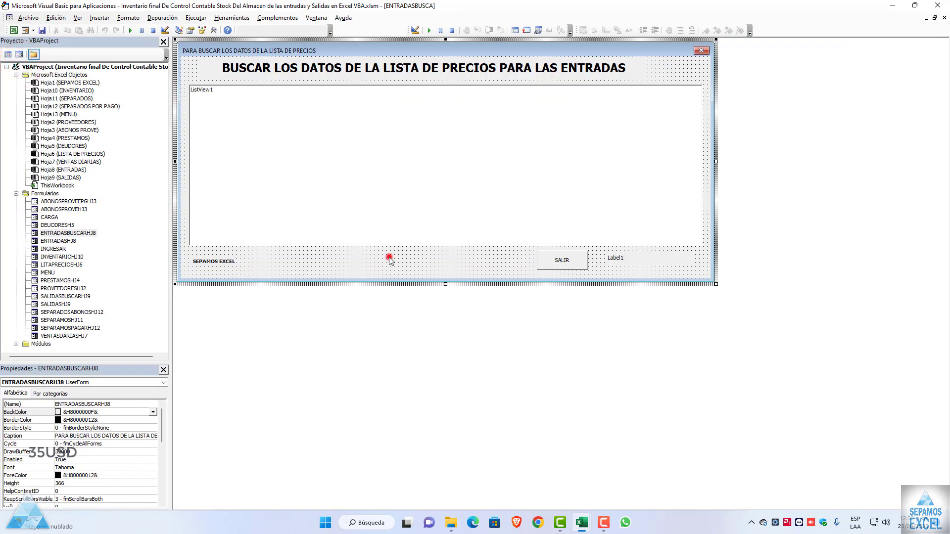
double_click(390, 260)
key("F5")
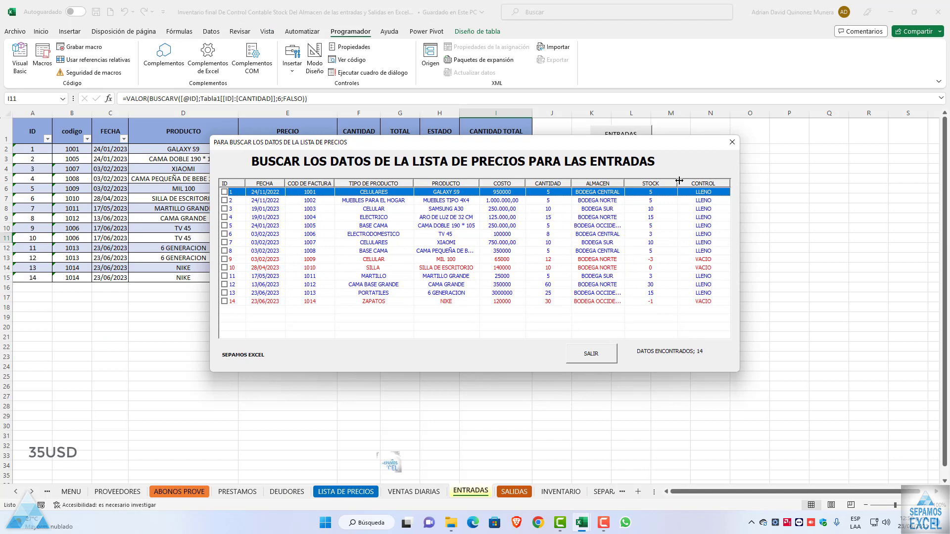
left_click(732, 143)
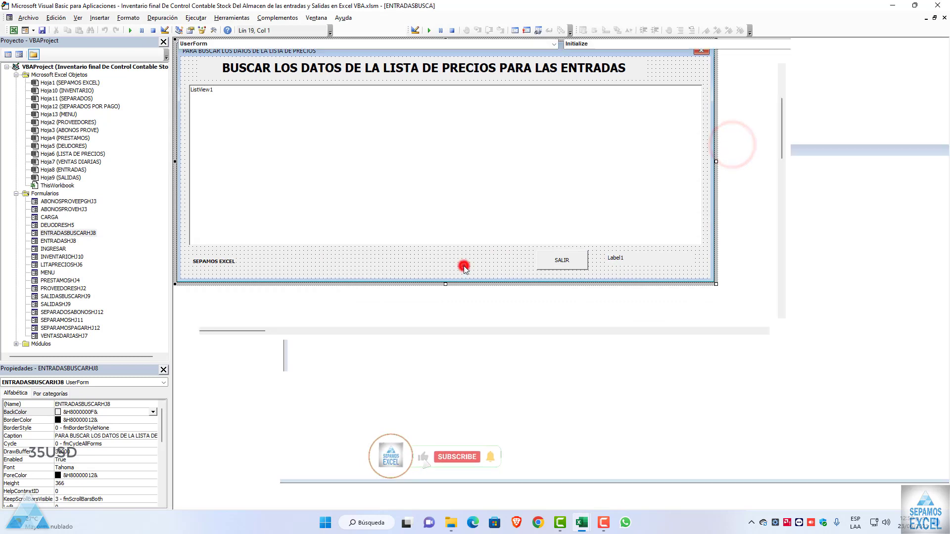
double_click(464, 267)
scroll(463, 264, "down", 5)
scroll(446, 258, "down", 2)
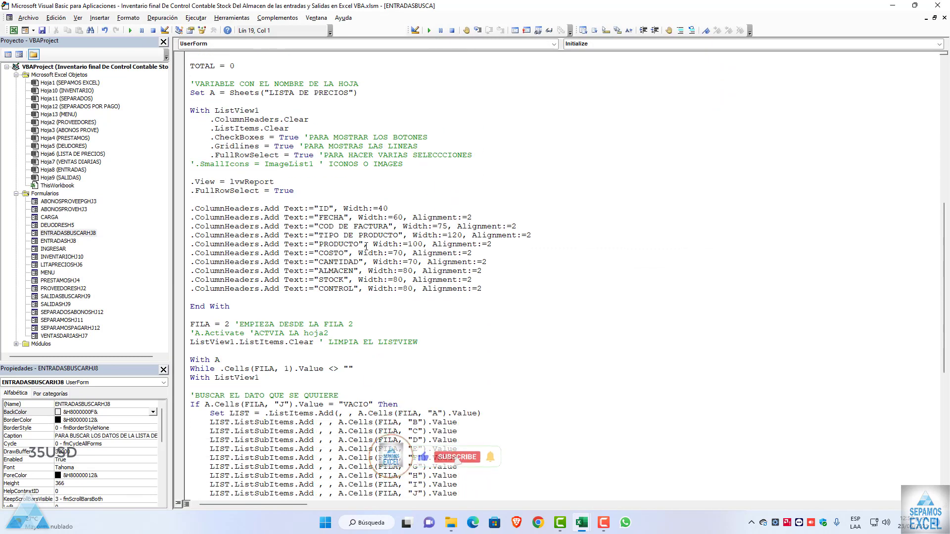
left_click(414, 272)
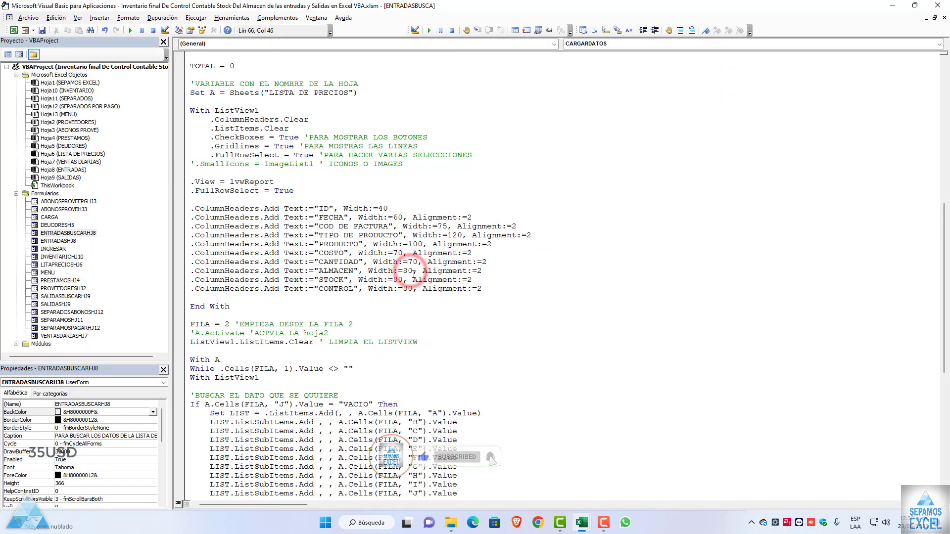
key("BackSpace")
key("BackSpace")
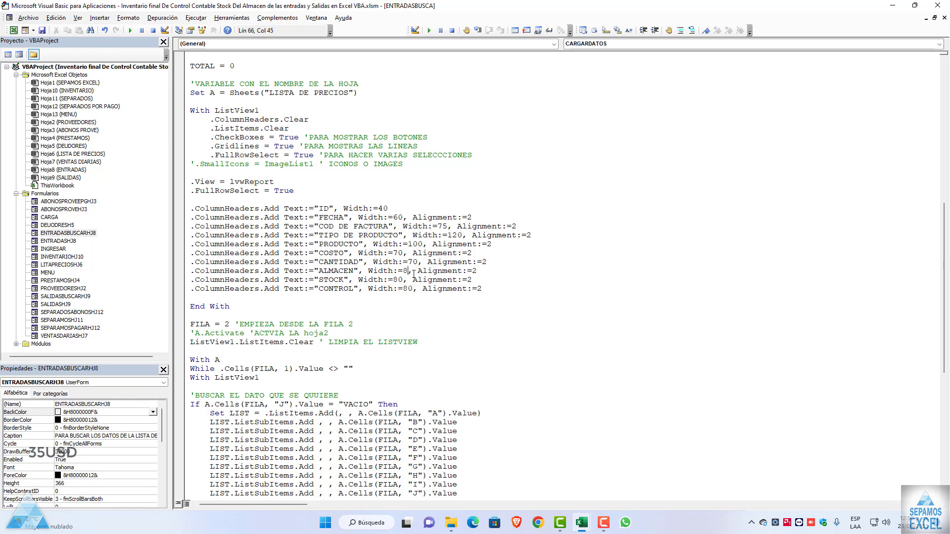
type("5")
key("F5")
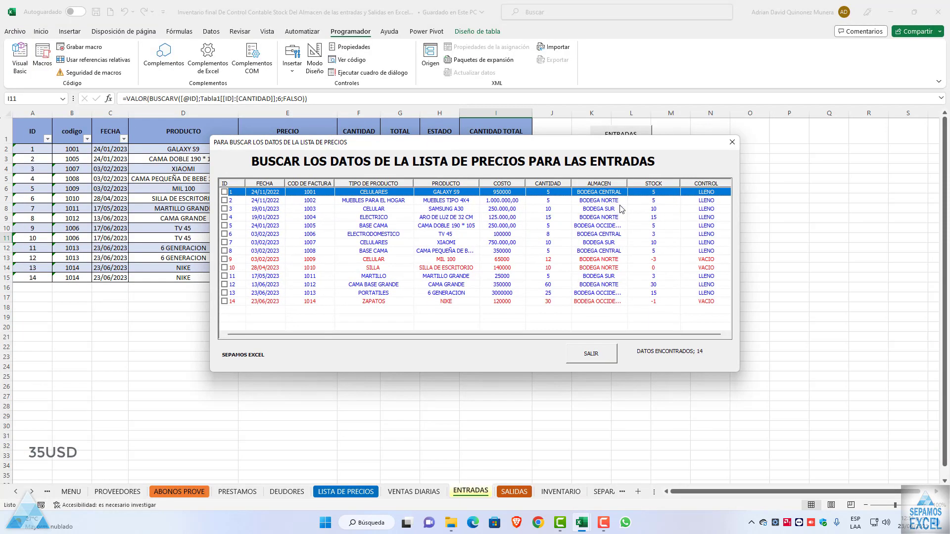
left_click(733, 143)
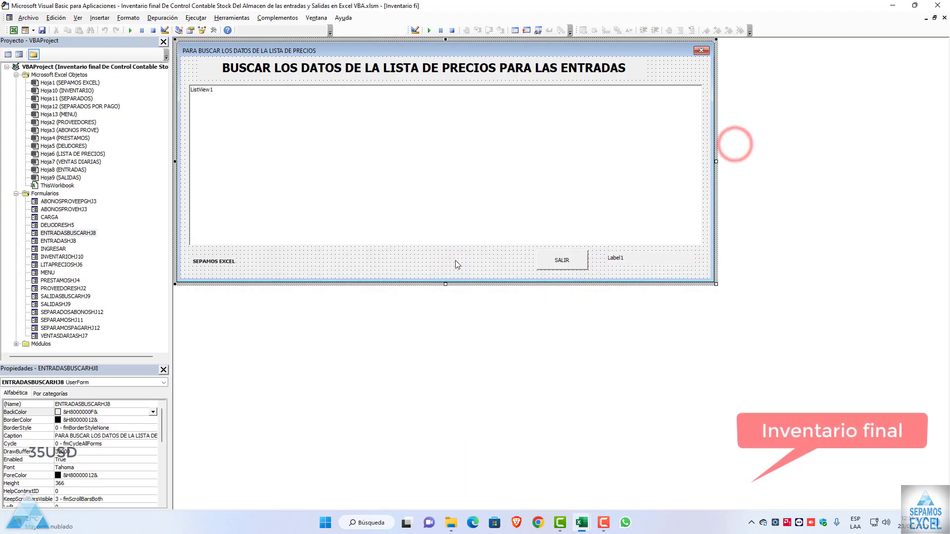
- Change the ALMACEN column width from 85 and rerun the form to check it
double_click(456, 263)
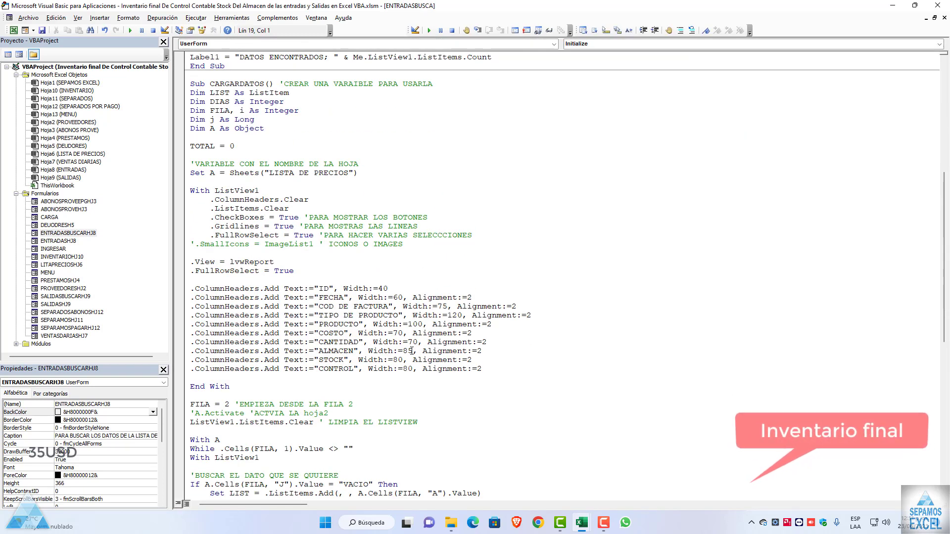
left_click(411, 351)
key("BackSpace")
key("BackSpace")
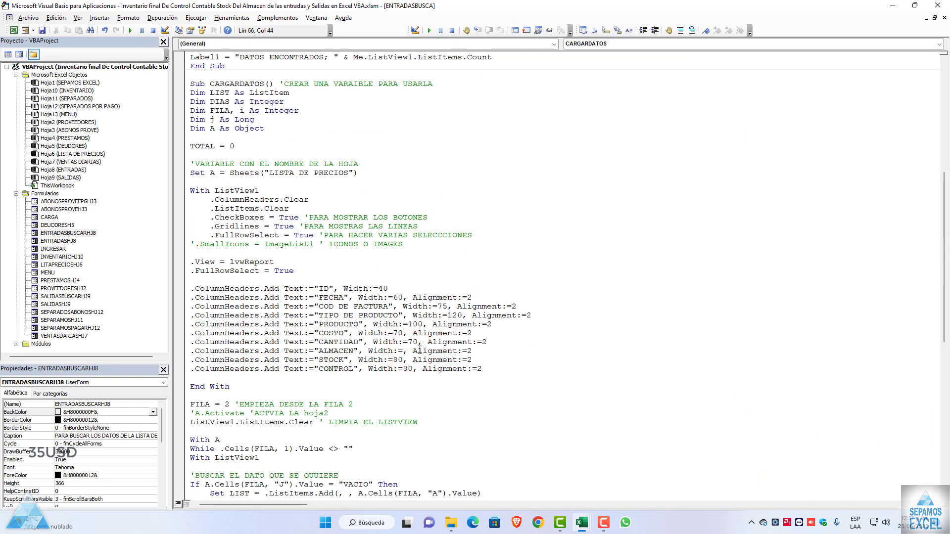
type("90")
key("F5")
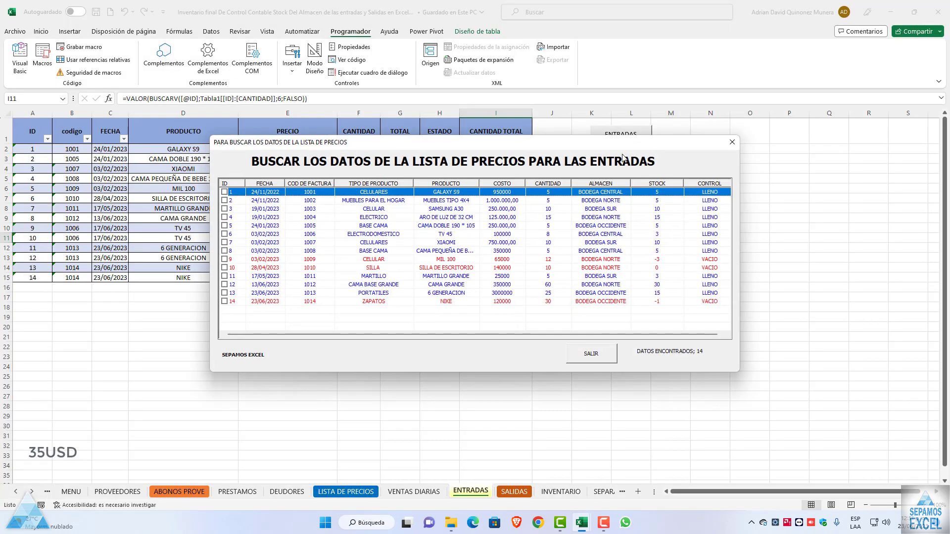
left_click(732, 144)
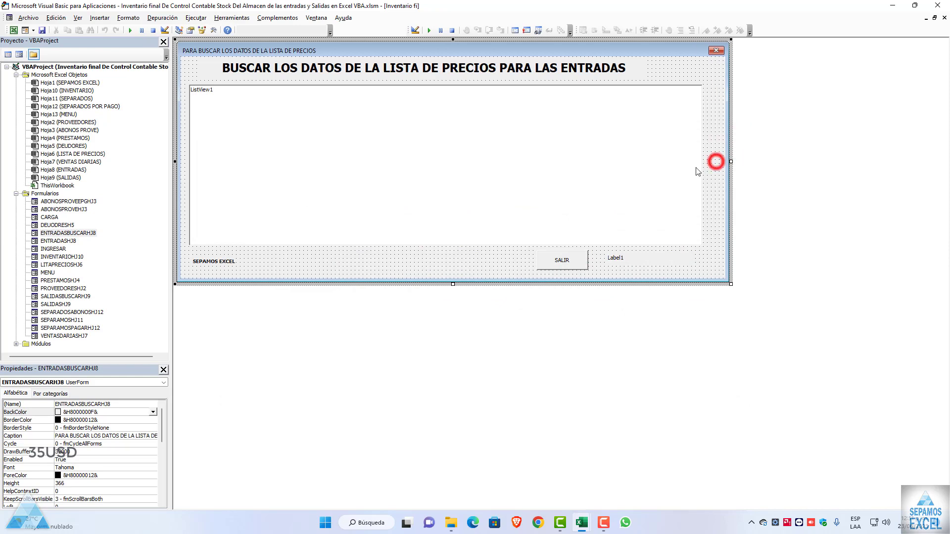
- Widen ListView1 to the form's right side, test the 14-record list, and close the code
left_click_drag(705, 165, 710, 165)
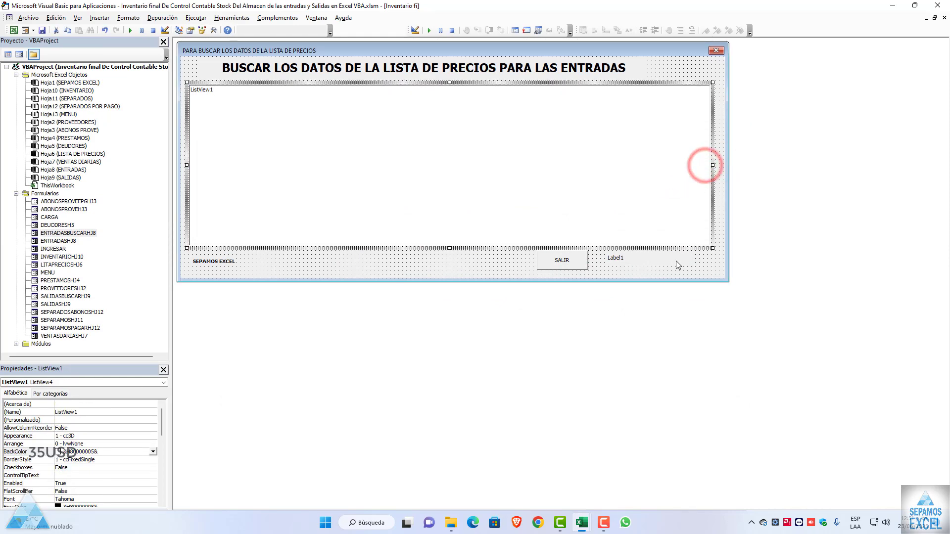
left_click(671, 268)
left_click(479, 265)
key("F5")
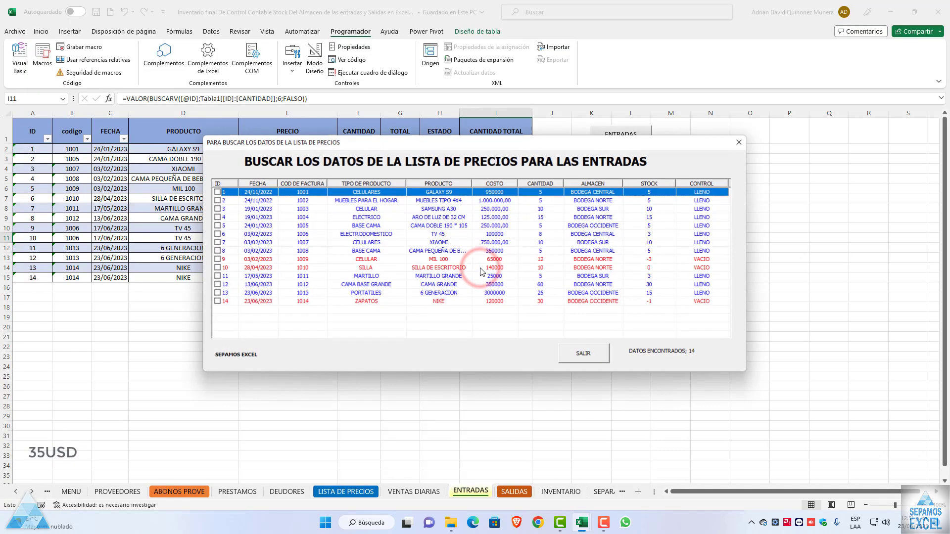
left_click(739, 144)
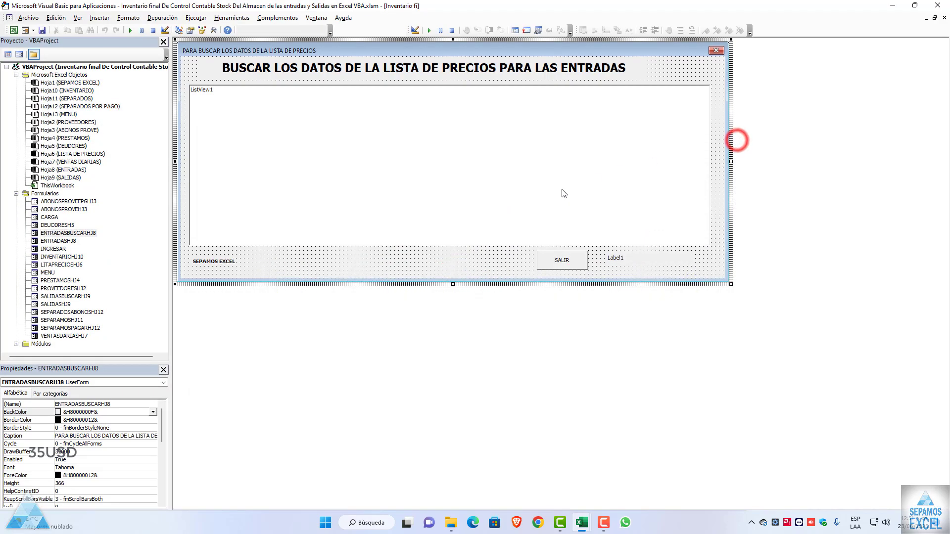
left_click(560, 260)
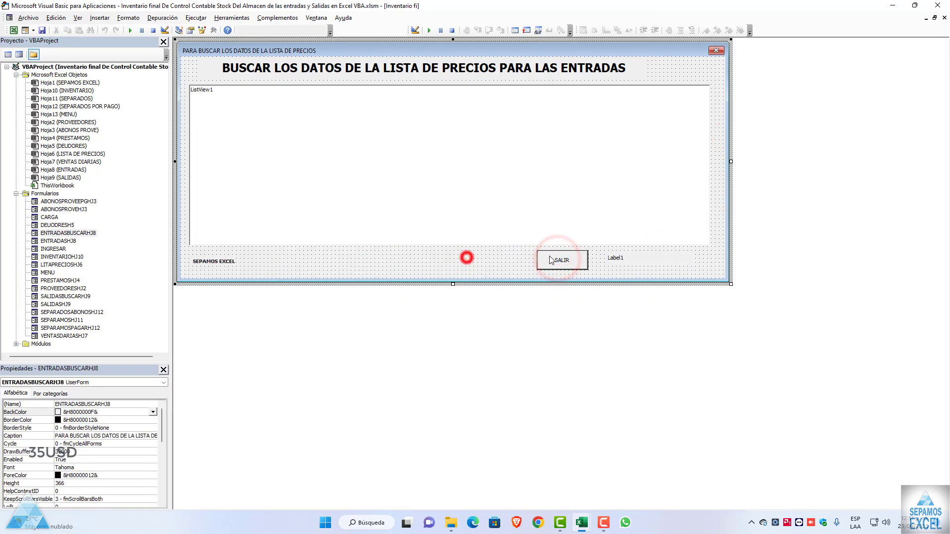
double_click(559, 260)
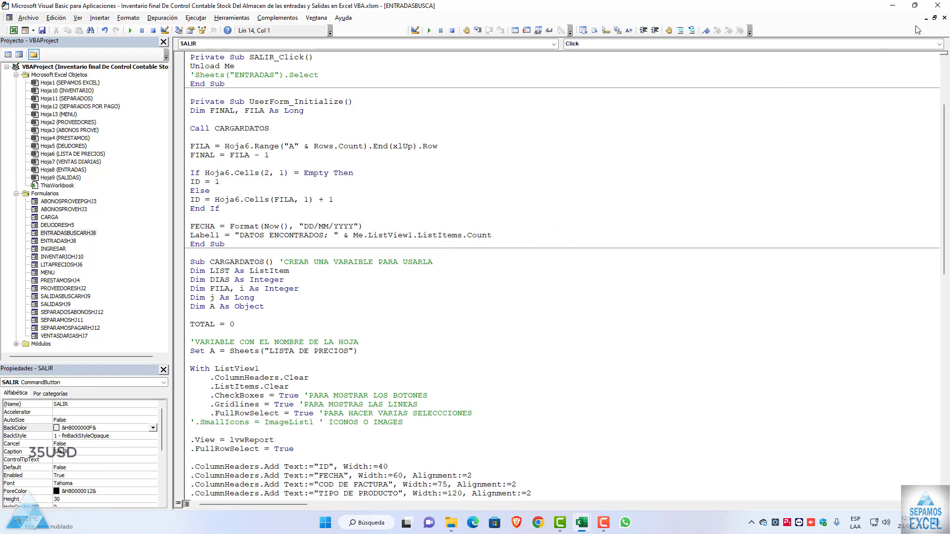
left_click(944, 18)
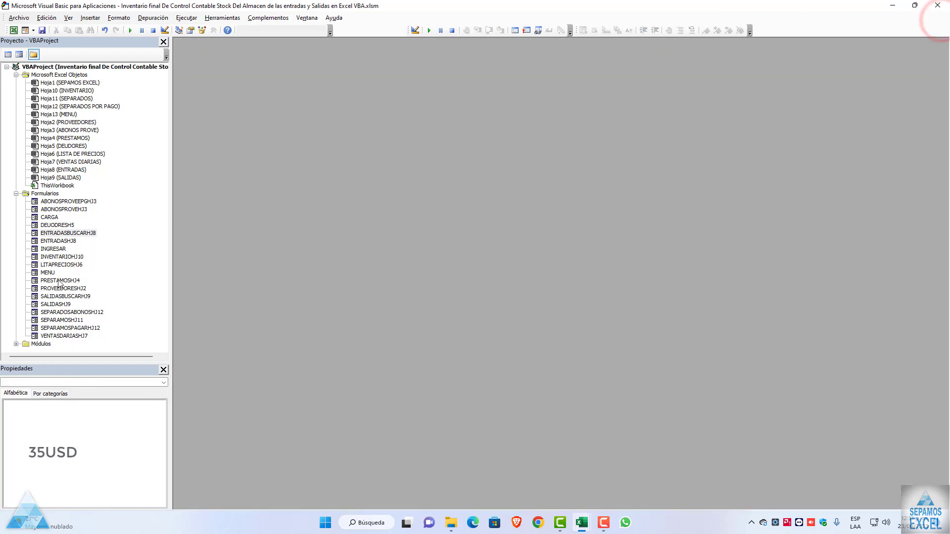
- Open the ENTRADASHJ8 entry form design and run it with F5
double_click(66, 242)
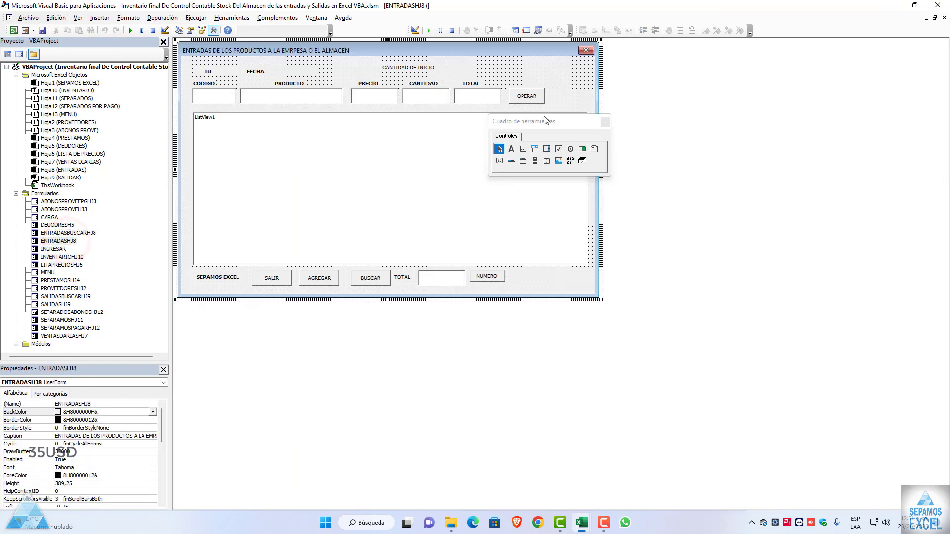
left_click(583, 86)
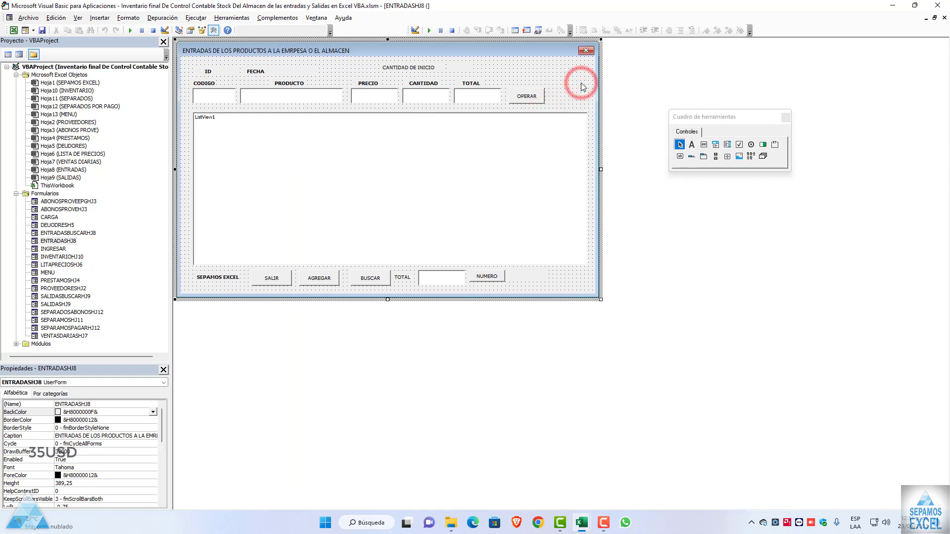
key("F5")
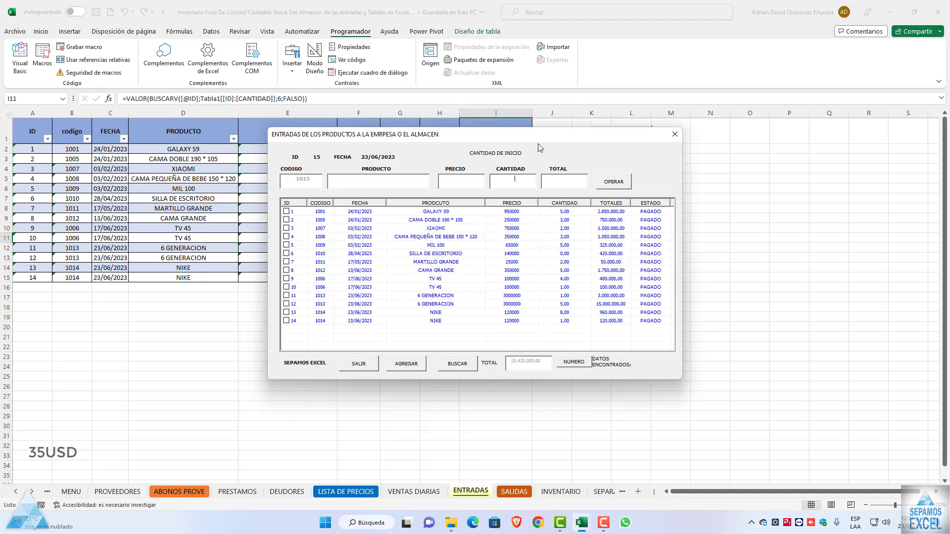
- Try the PRECIO, CANTIDAD, TOTAL fields and NUMERO button, then close the 14-entry form with SALIR
left_click(463, 184)
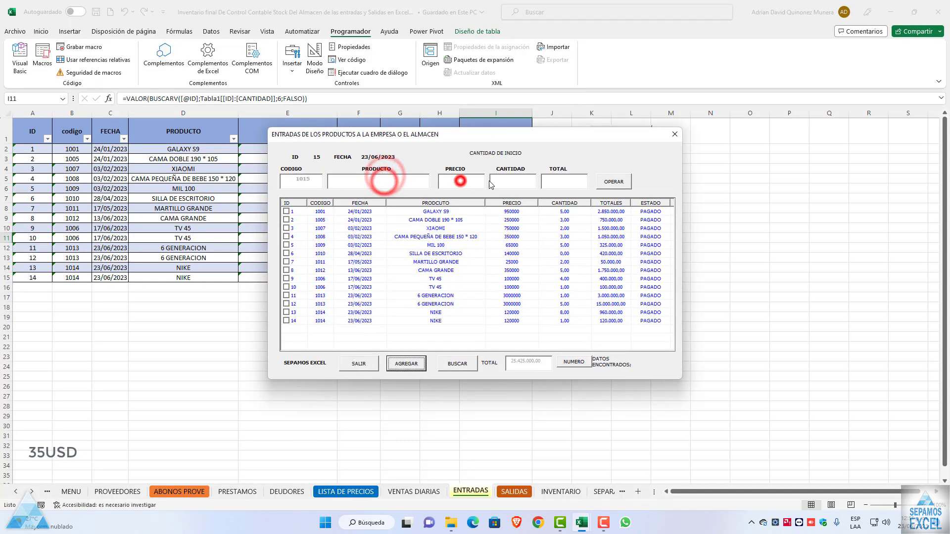
left_click(510, 183)
left_click(565, 177)
left_click(469, 191)
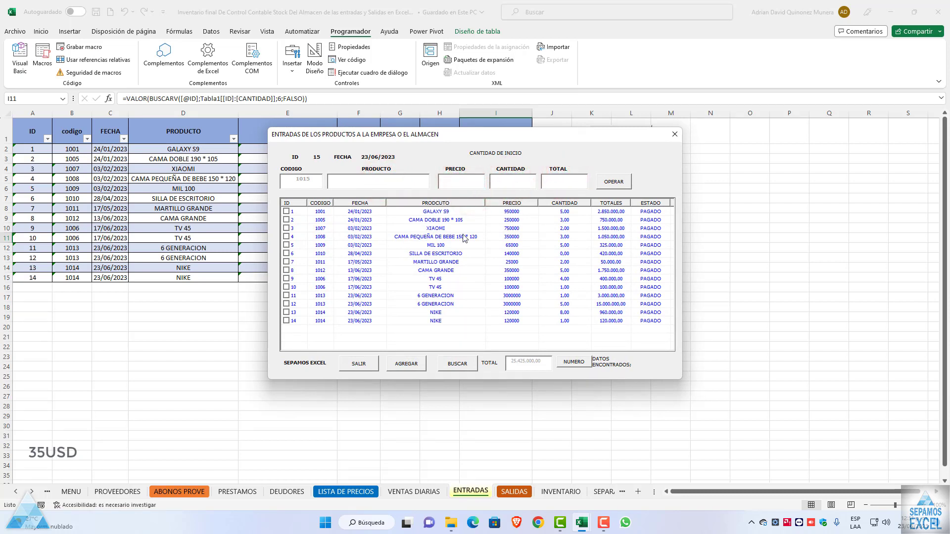
left_click(576, 364)
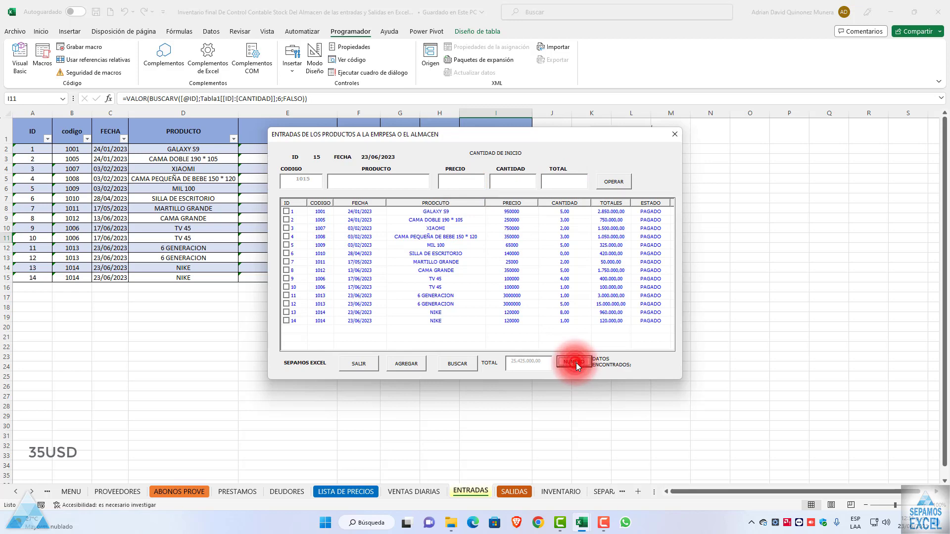
left_click(363, 366)
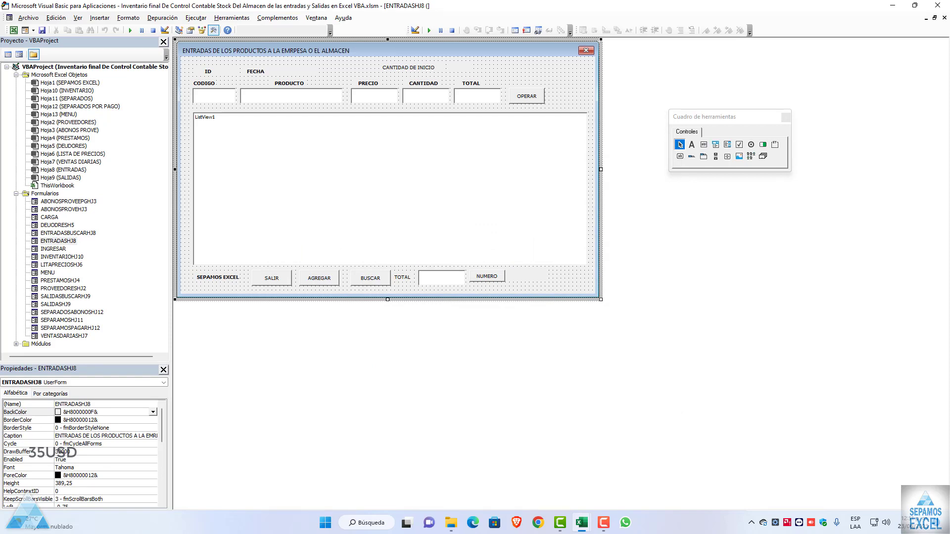
- In the entry form's code, indent the AGREGAR_Click lines that clear the entry fields
double_click(555, 92)
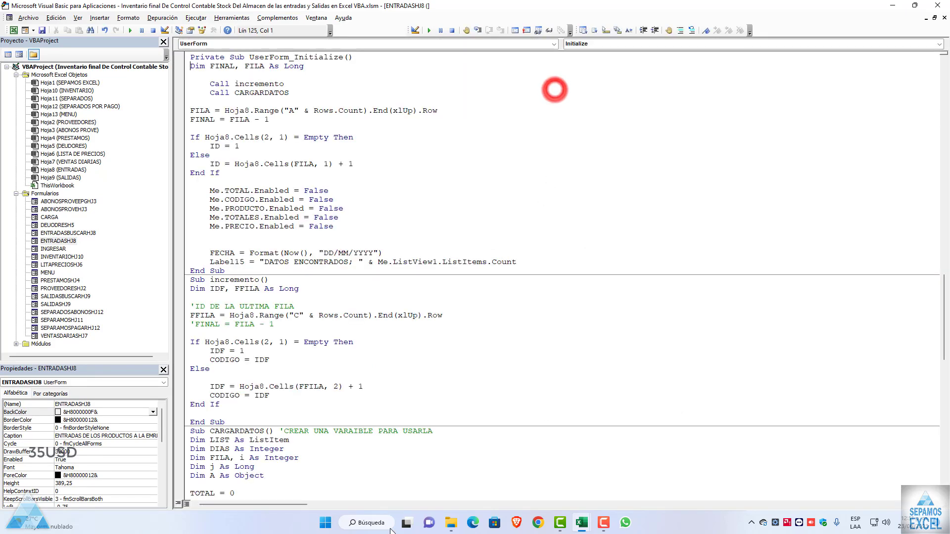
scroll(827, 228, "up", 2)
scroll(826, 228, "up", 10)
scroll(935, 264, "up", 5)
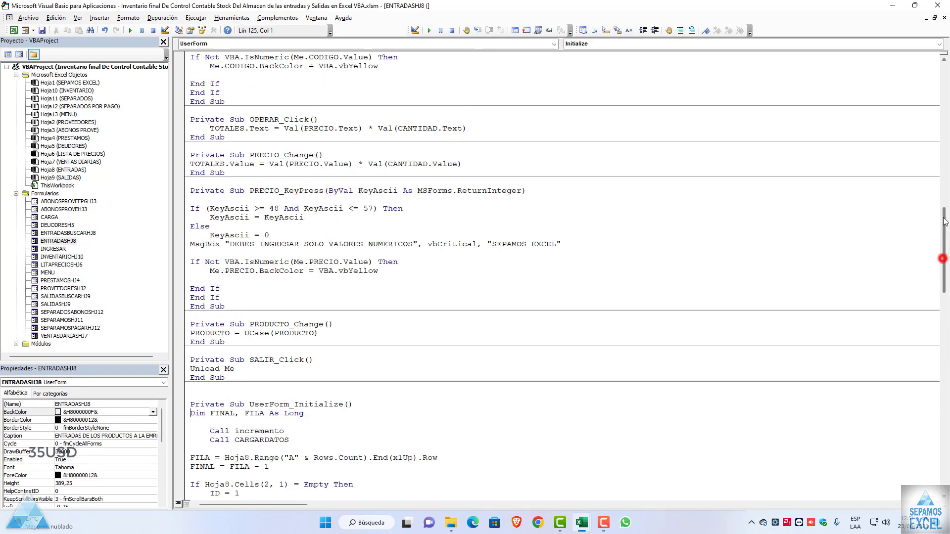
scroll(936, 264, "up", 10)
left_click(936, 260)
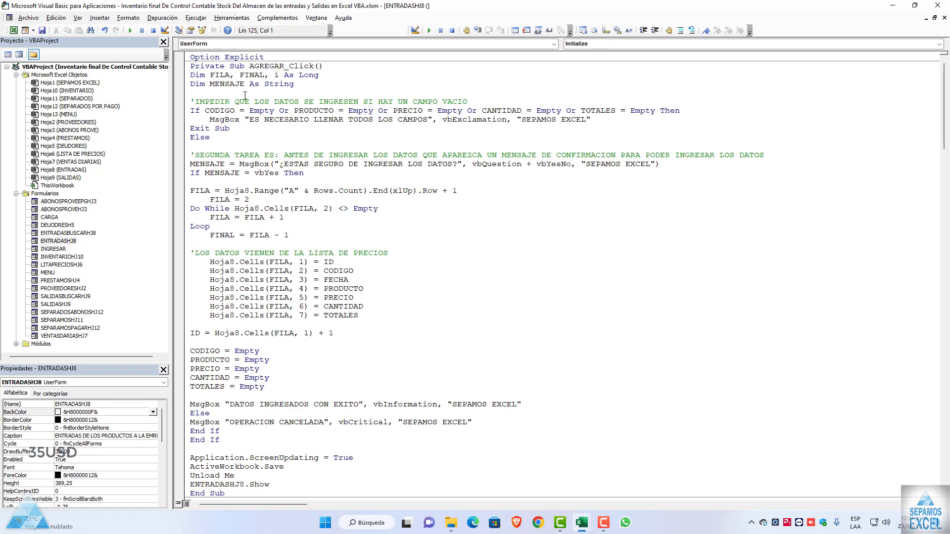
scroll(254, 162, "down", 3)
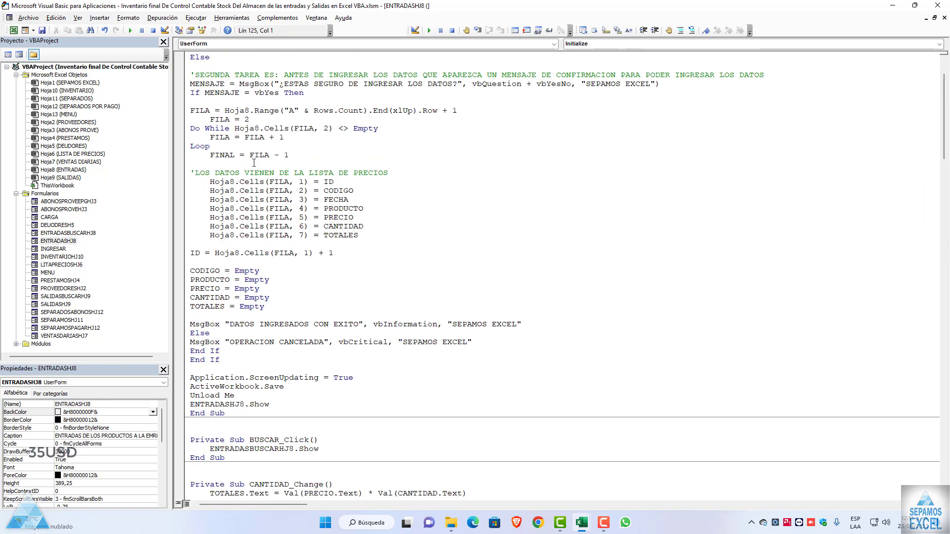
left_click_drag(283, 309, 191, 271)
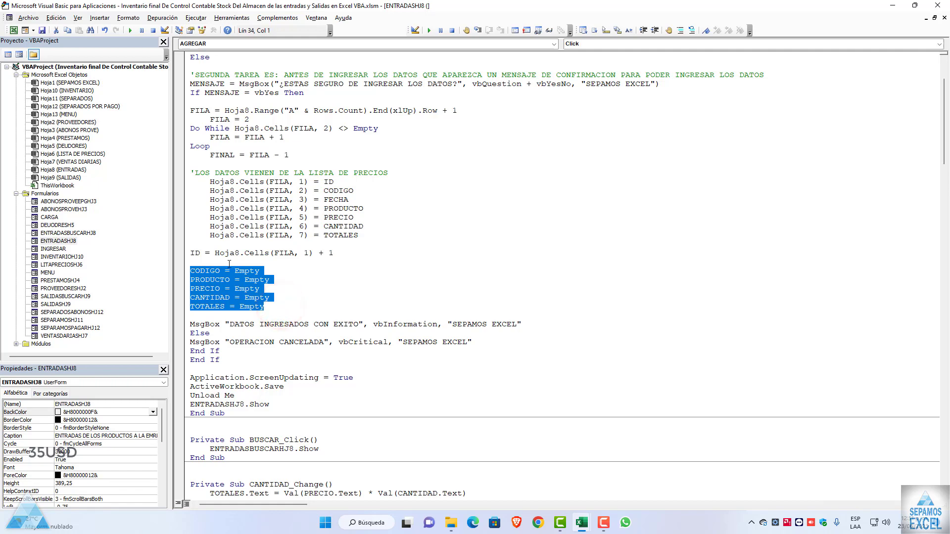
key("Tab")
left_click(351, 282)
- Indent the save routine's four closing lines plus its success and cancellation message lines
scroll(346, 248, "down", 5)
scroll(322, 228, "down", 2)
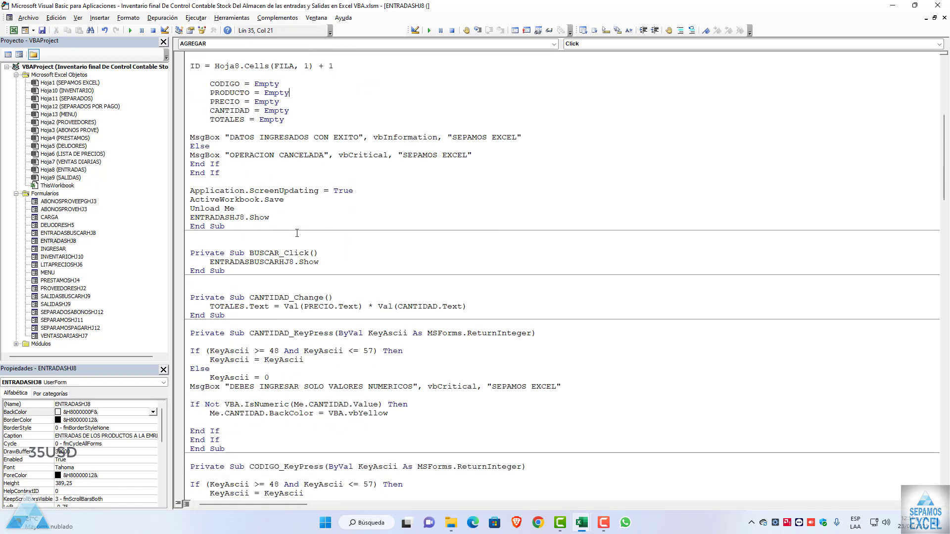
left_click_drag(281, 217, 191, 191)
key("Tab")
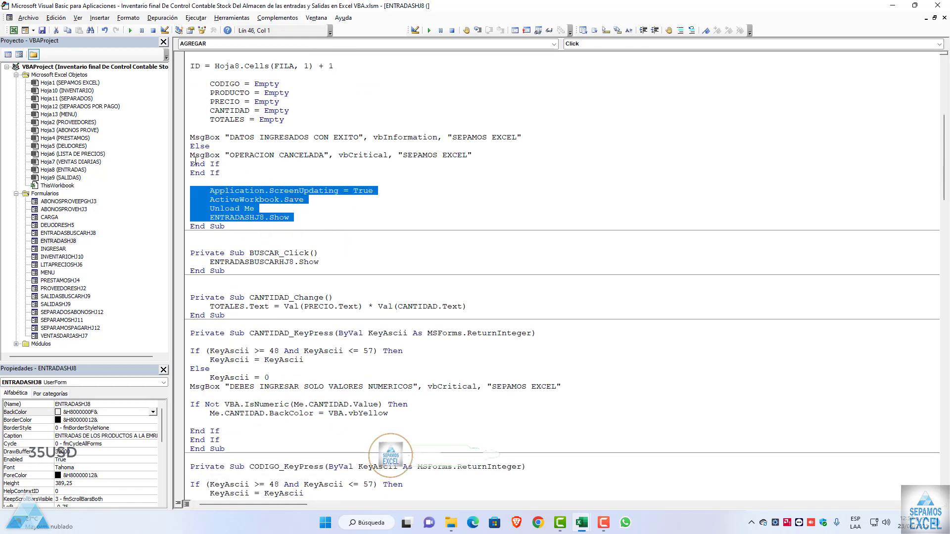
left_click(191, 155)
key("Tab")
left_click(191, 137)
key("Tab")
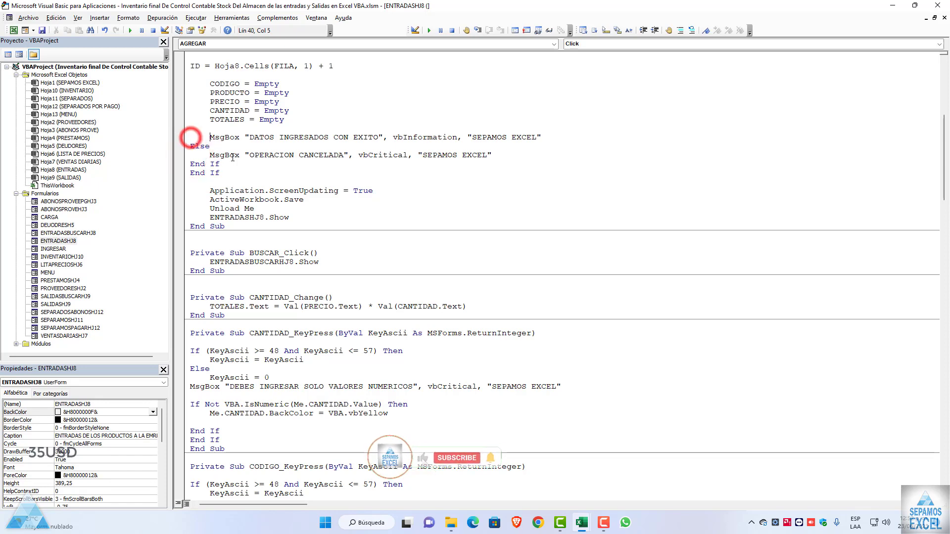
- Indent the PRODUCTO uppercase conversion line further down the code
scroll(270, 192, "down", 5)
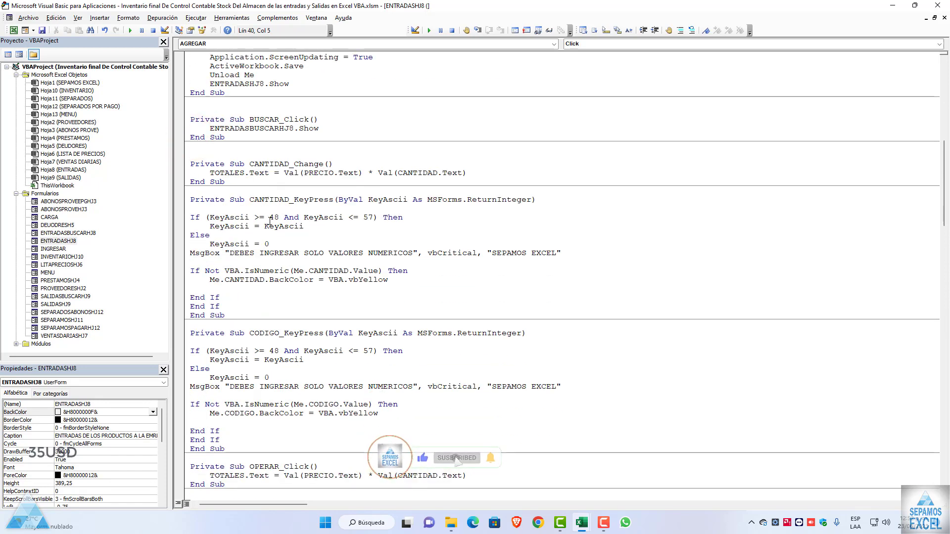
scroll(271, 219, "down", 1)
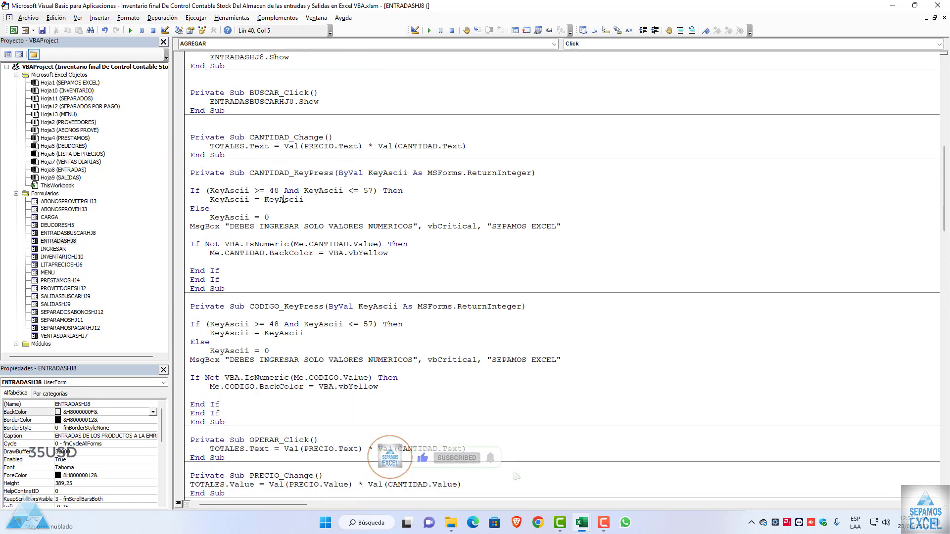
scroll(299, 204, "down", 4)
scroll(292, 202, "down", 4)
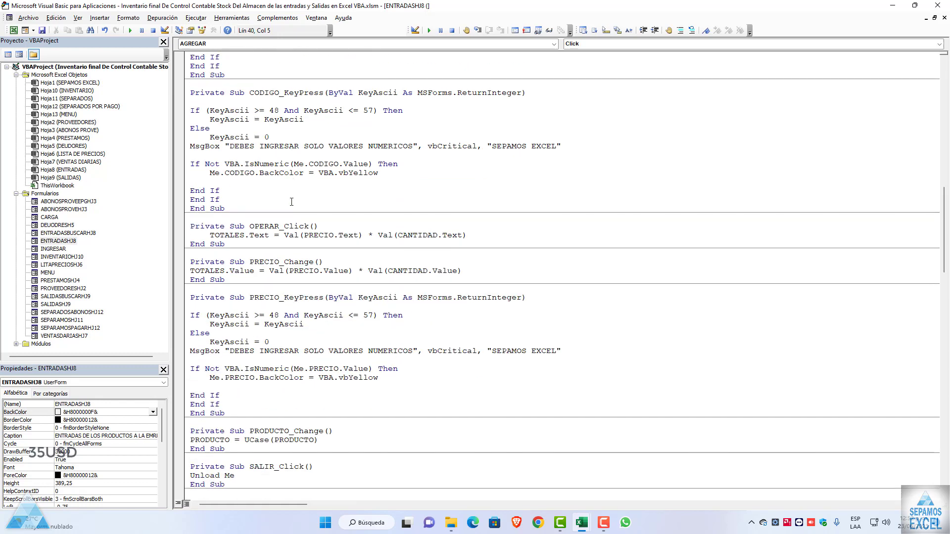
scroll(291, 202, "down", 2)
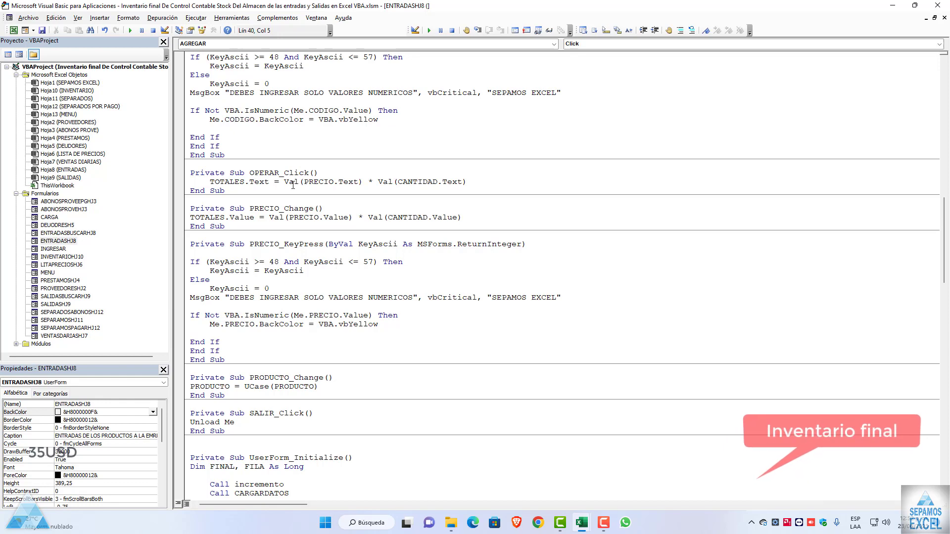
scroll(278, 184, "down", 4)
scroll(275, 172, "down", 3)
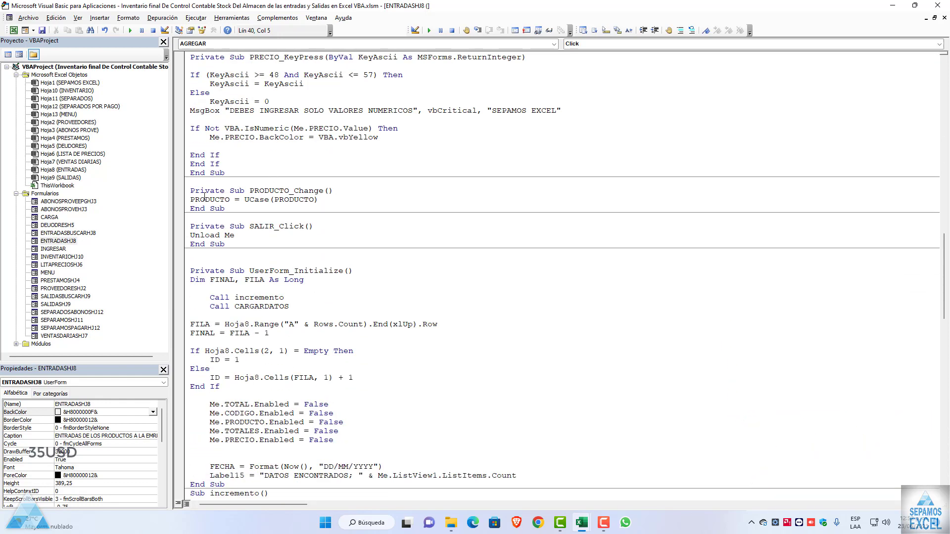
key("Tab")
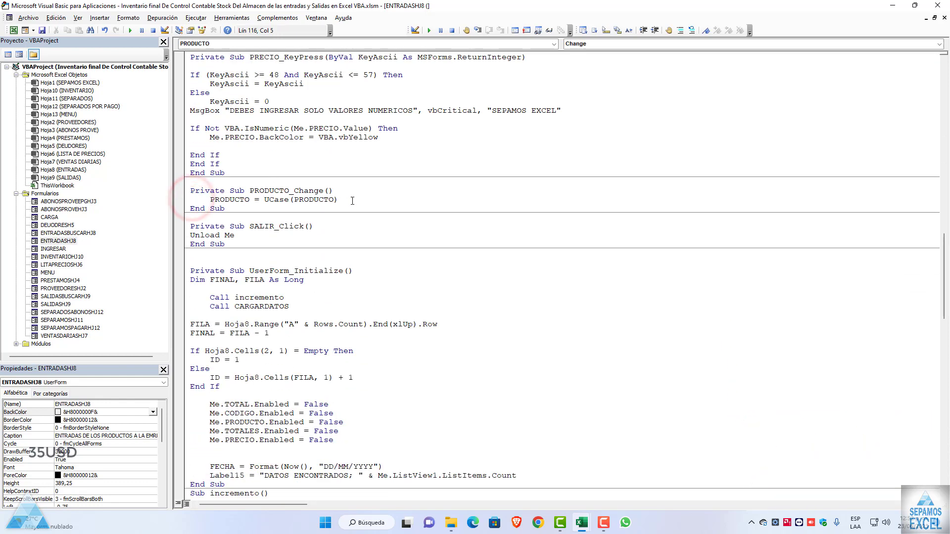
left_click(352, 200)
- Run the entries form and test the price-list search, which fills SILLA DE ESCRITORIO at 140000
scroll(299, 205, "down", 4)
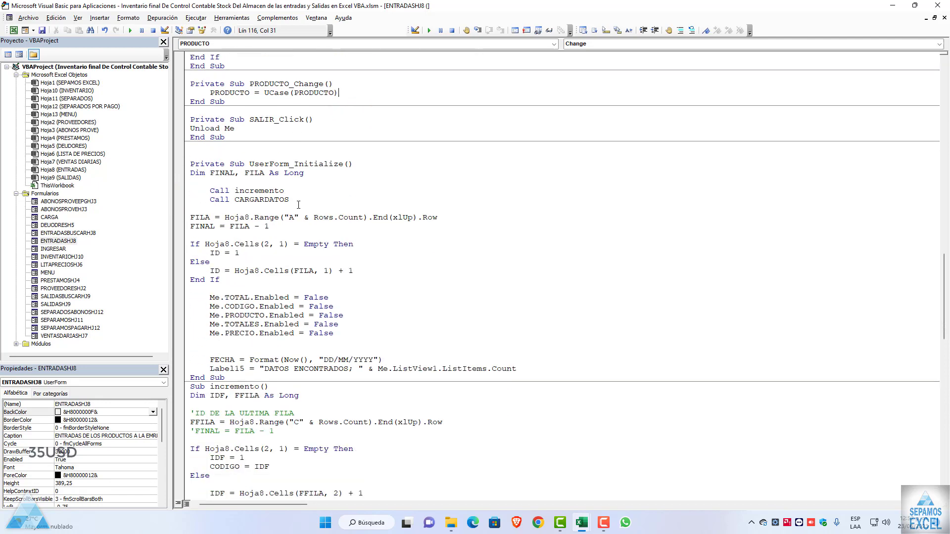
scroll(290, 191, "down", 4)
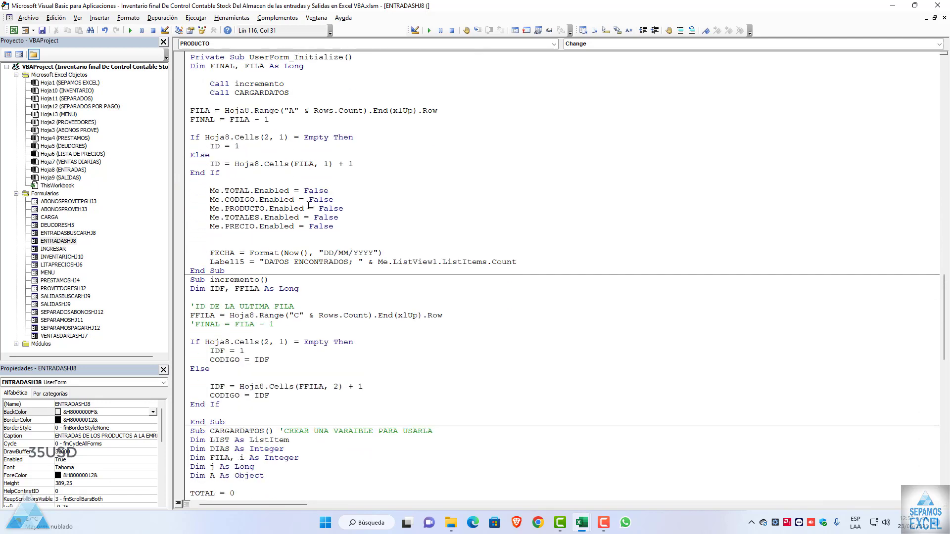
scroll(309, 204, "down", 4)
scroll(309, 204, "down", 4)
scroll(309, 204, "down", 6)
scroll(309, 205, "down", 5)
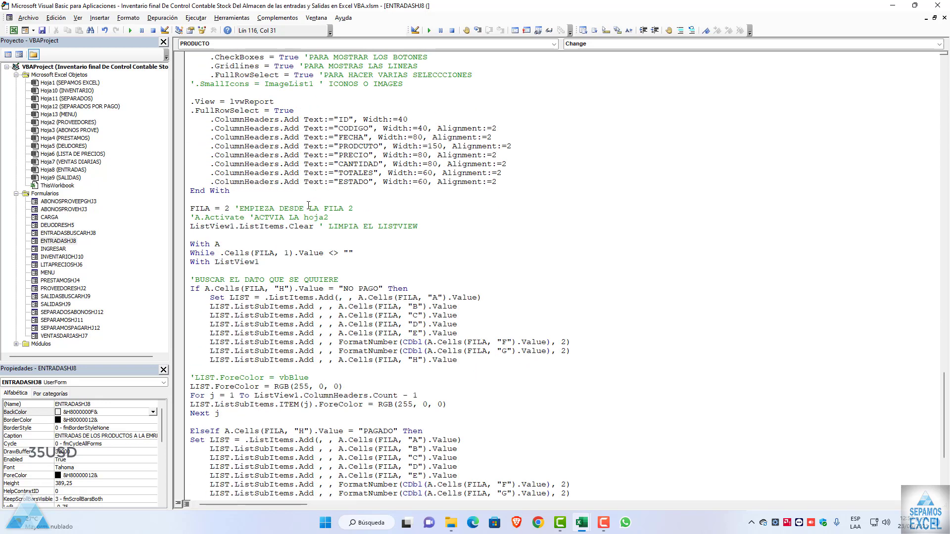
scroll(454, 232, "down", 3)
scroll(513, 266, "down", 4)
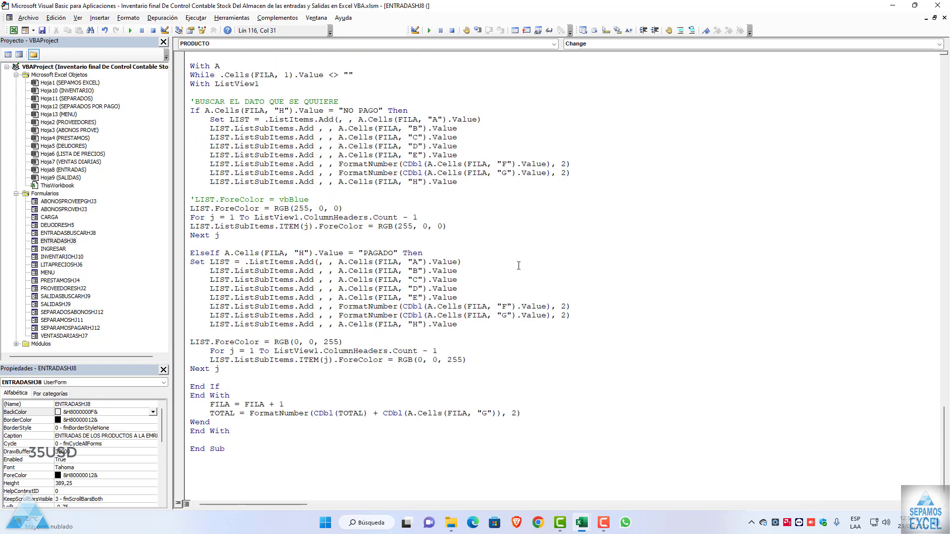
key("alt+F11")
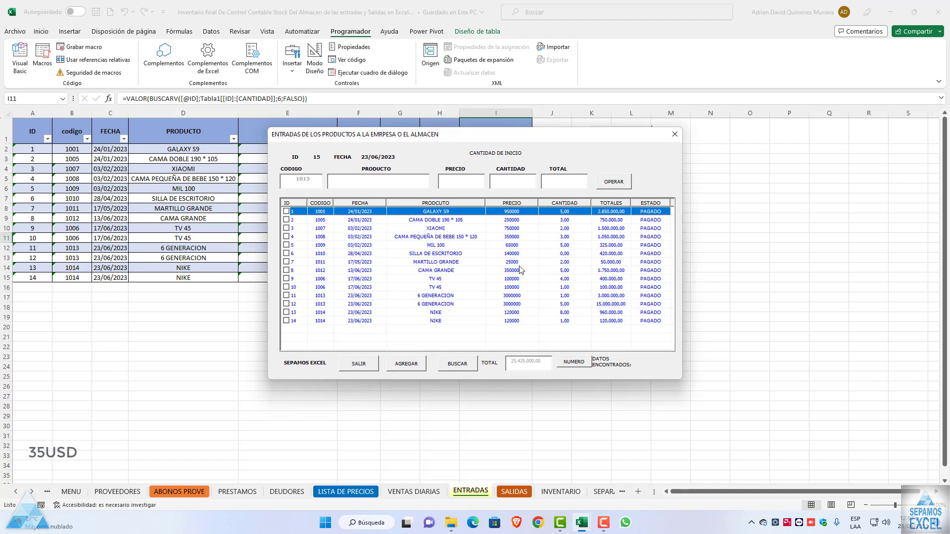
left_click(463, 365)
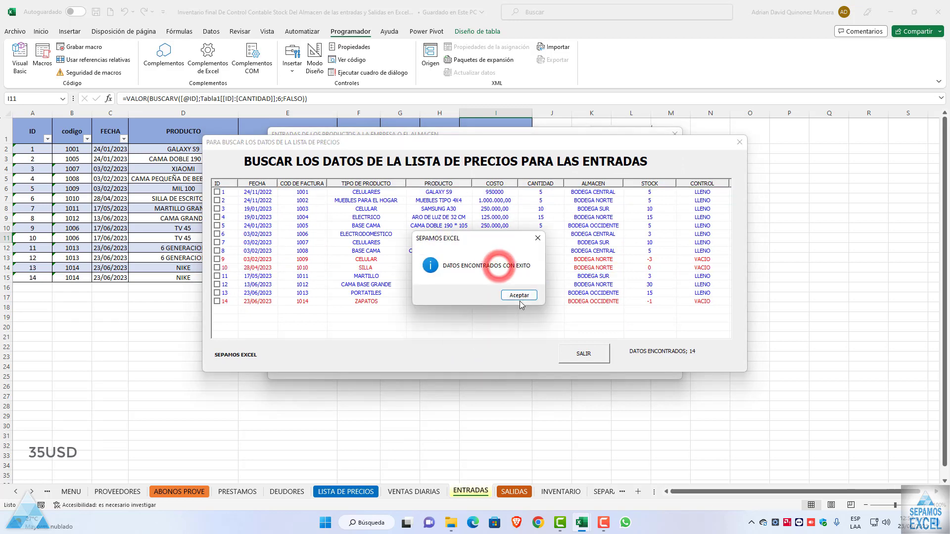
left_click(519, 295)
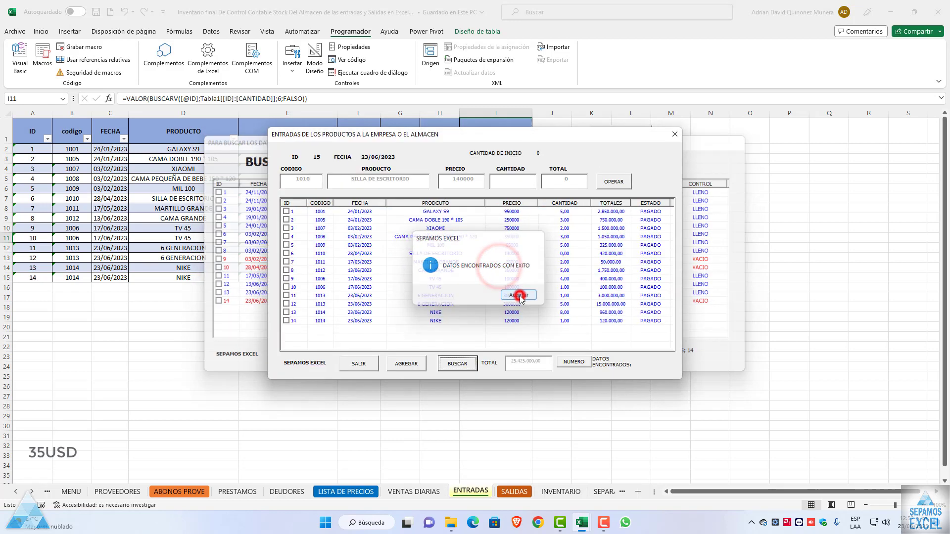
left_click(520, 180)
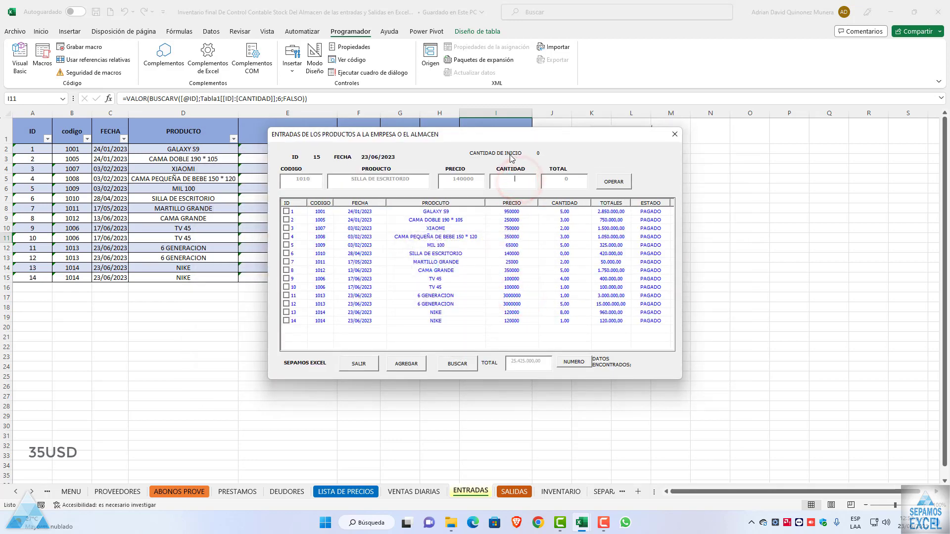
- Close the running entries form along with its design and code windows
left_click(674, 134)
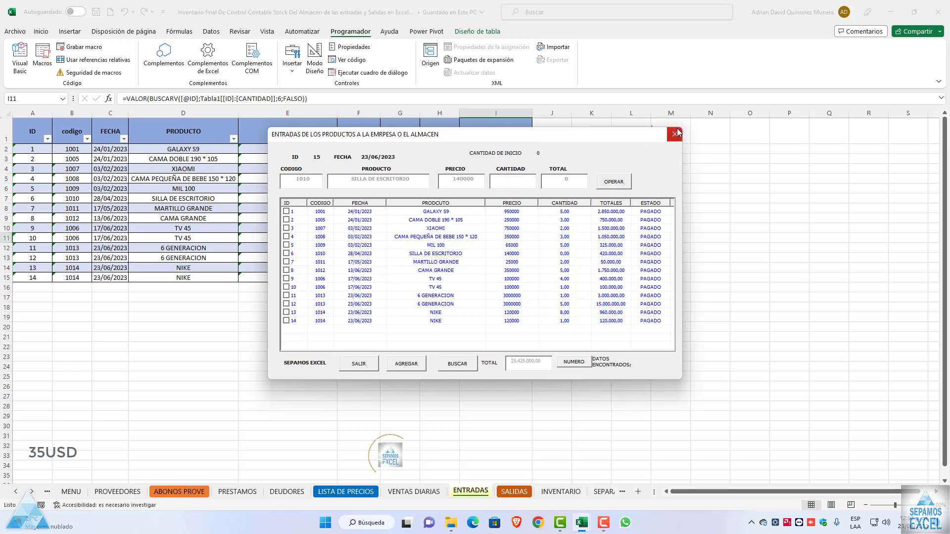
left_click(944, 17)
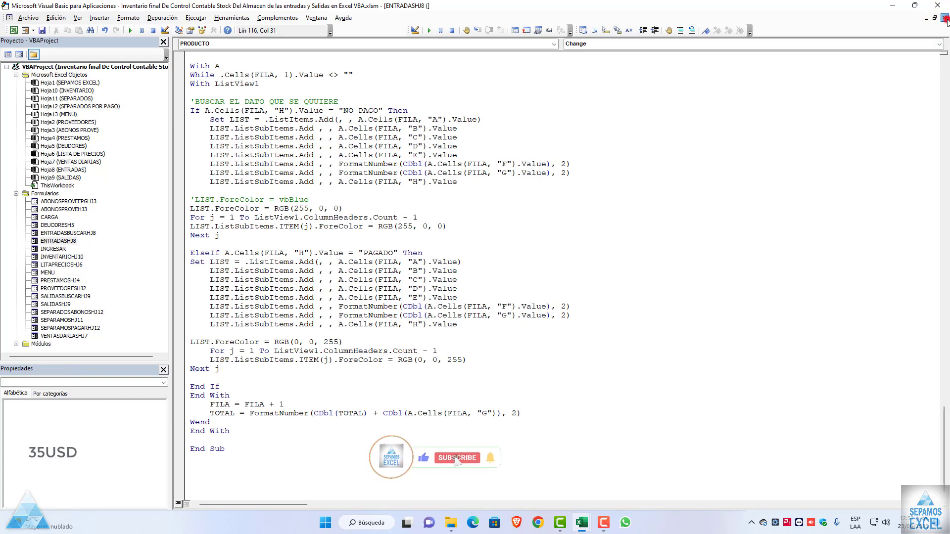
left_click(944, 17)
double_click(63, 251)
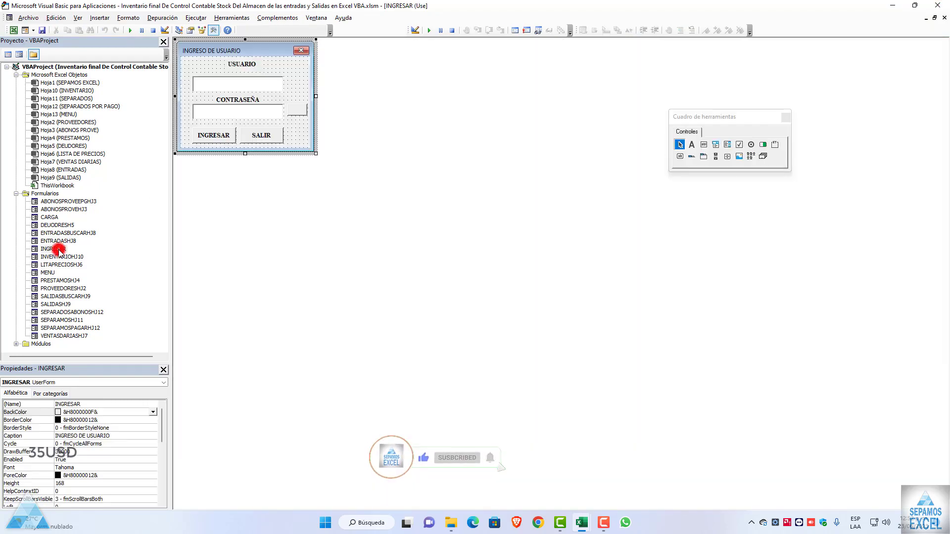
double_click(230, 137)
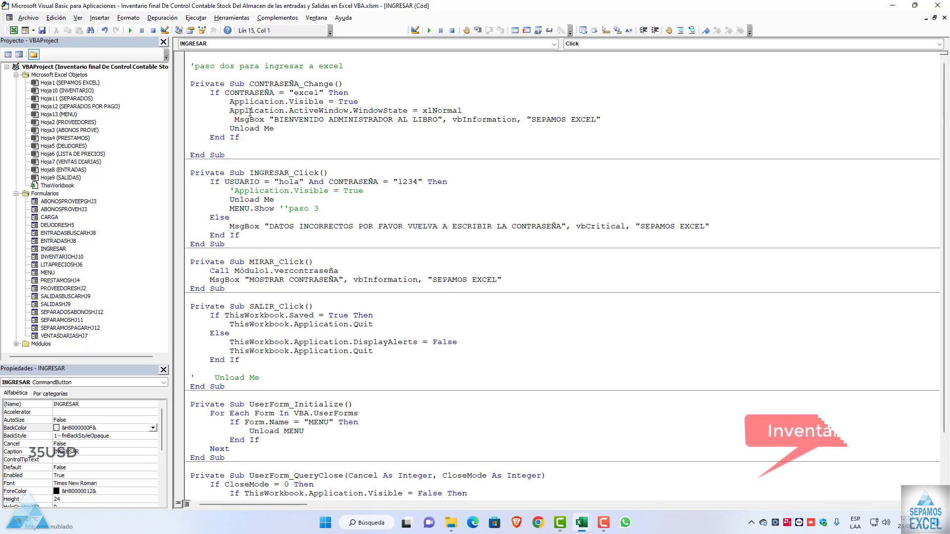
right_click(254, 191)
left_click(398, 197)
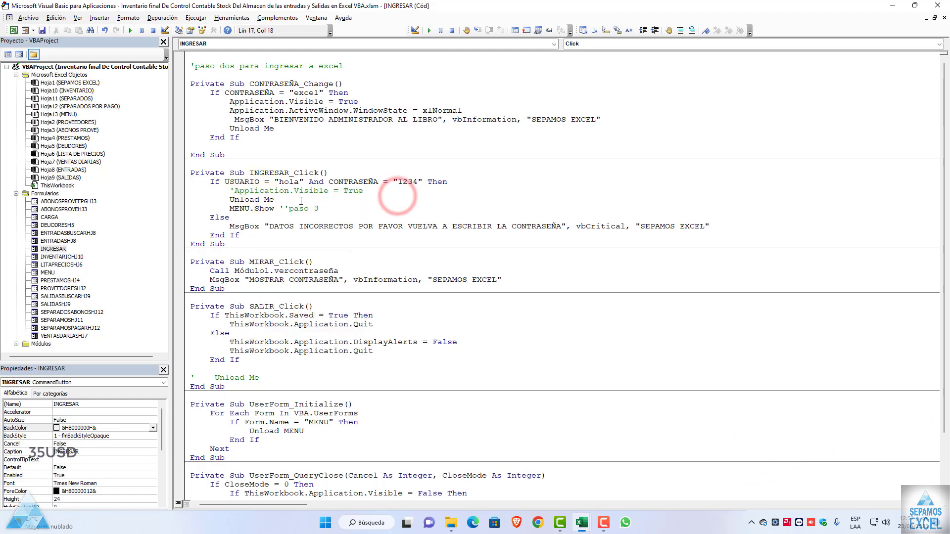
scroll(313, 194, "down", 3)
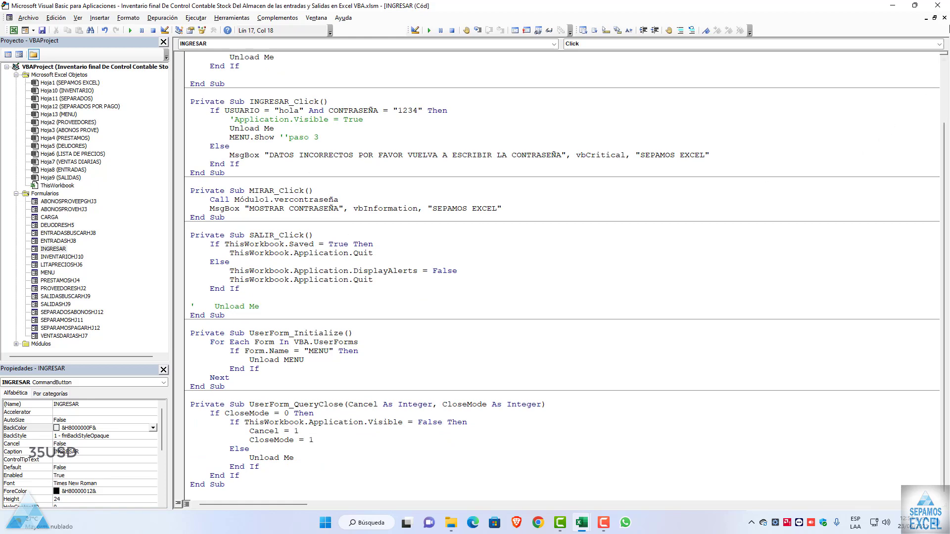
left_click(945, 18)
left_click(945, 18)
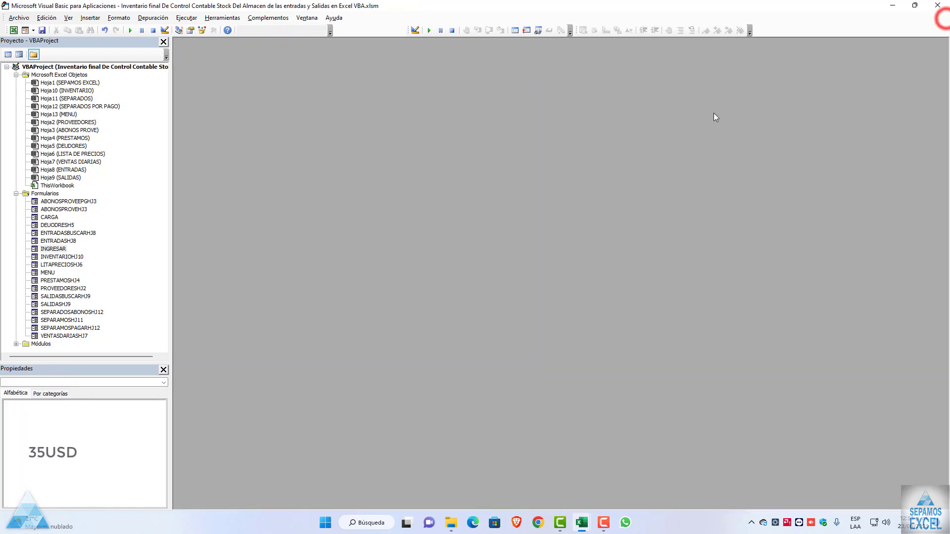
- Run INVENTARIOHJ10 (14 products), inspect its SALIR code, close both windows, and open LITAPRECIOSHJ6
double_click(67, 257)
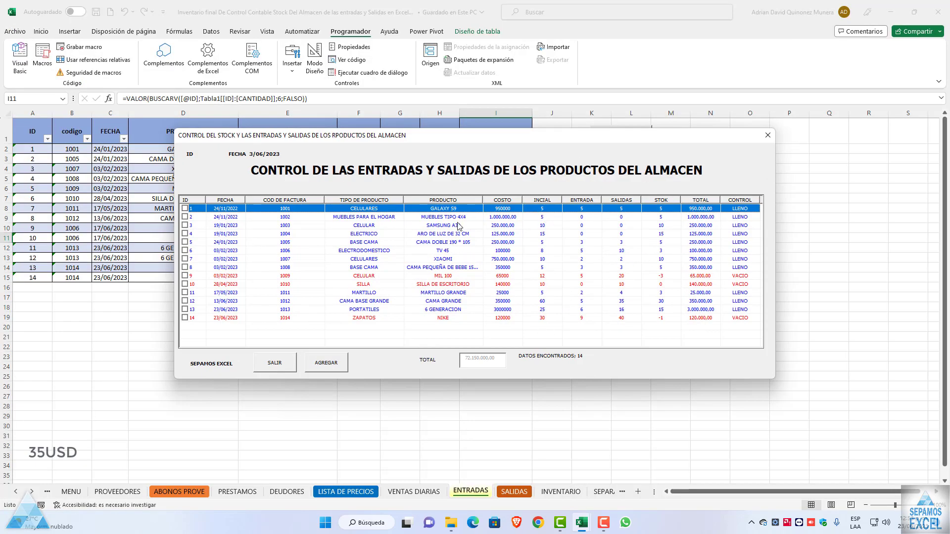
left_click(768, 137)
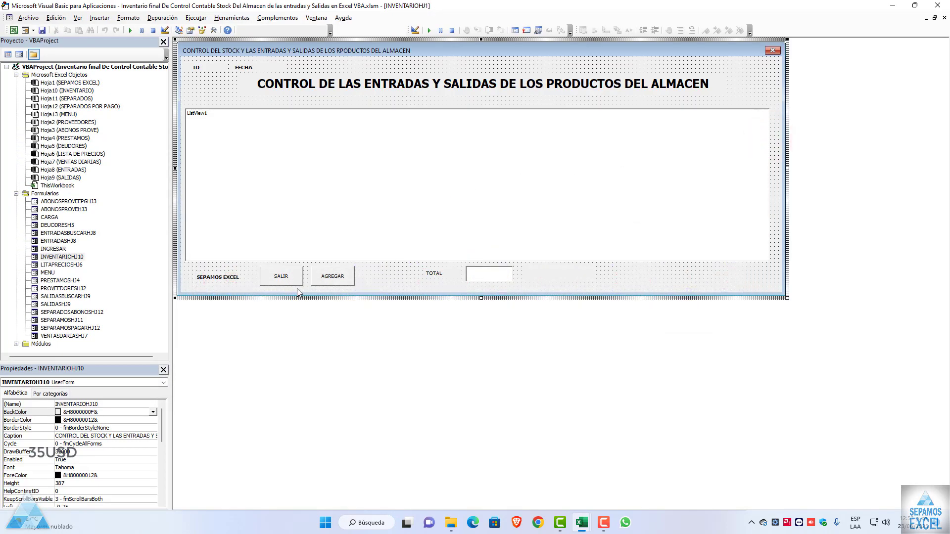
double_click(284, 276)
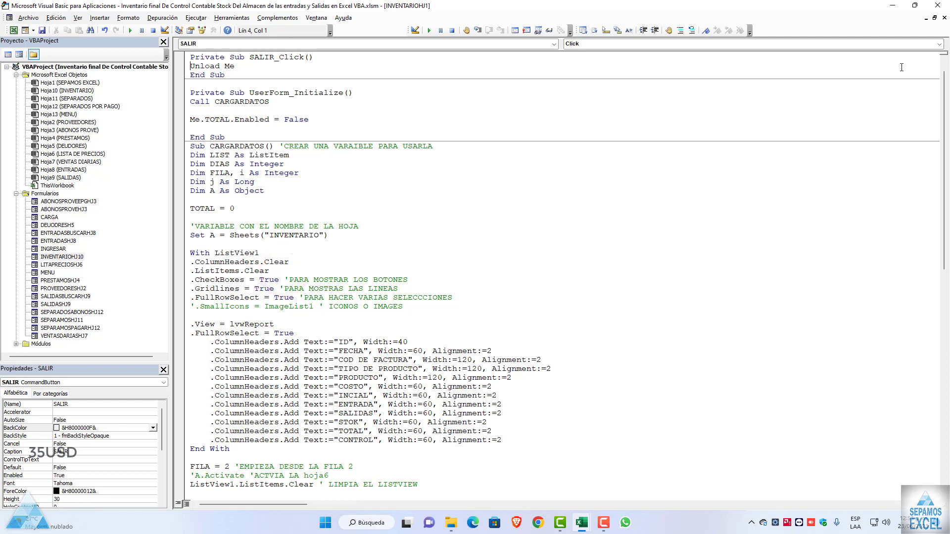
left_click(945, 19)
left_click(944, 19)
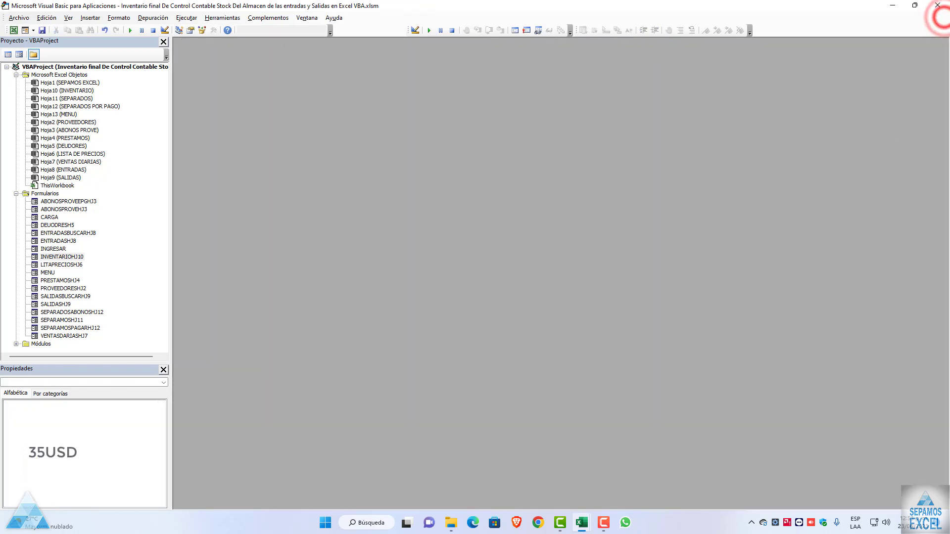
double_click(74, 269)
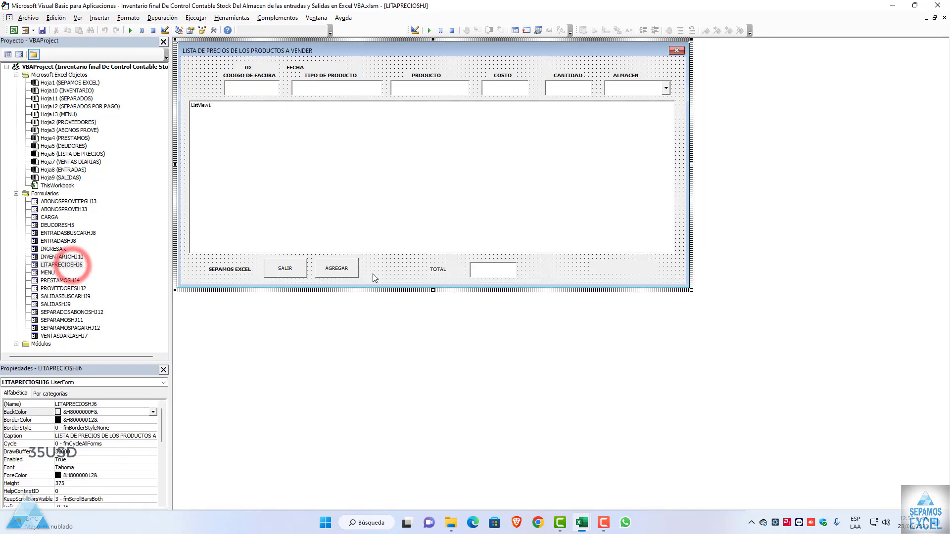
- Test-run the price-list form, then change the ALMACEN column width in CARGARDATOS from 80 to 100
key("F5")
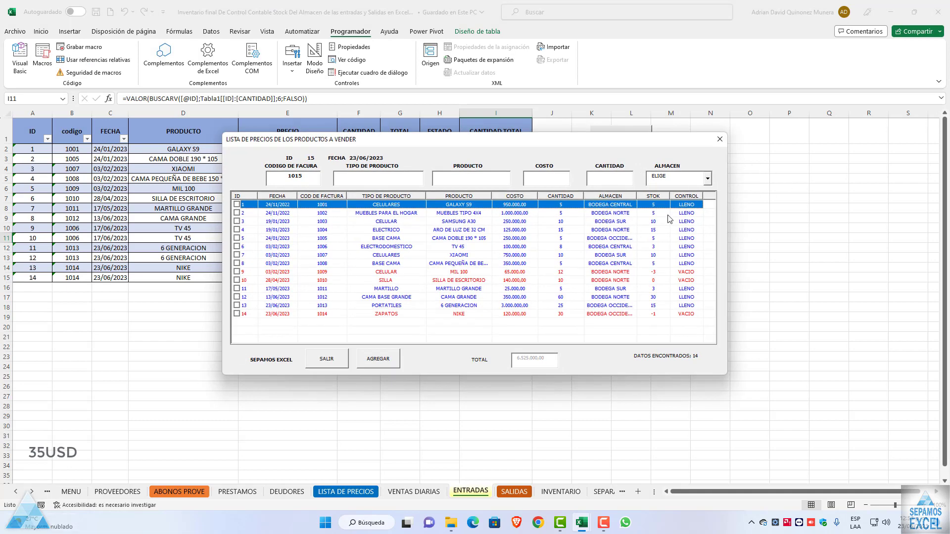
left_click(722, 145)
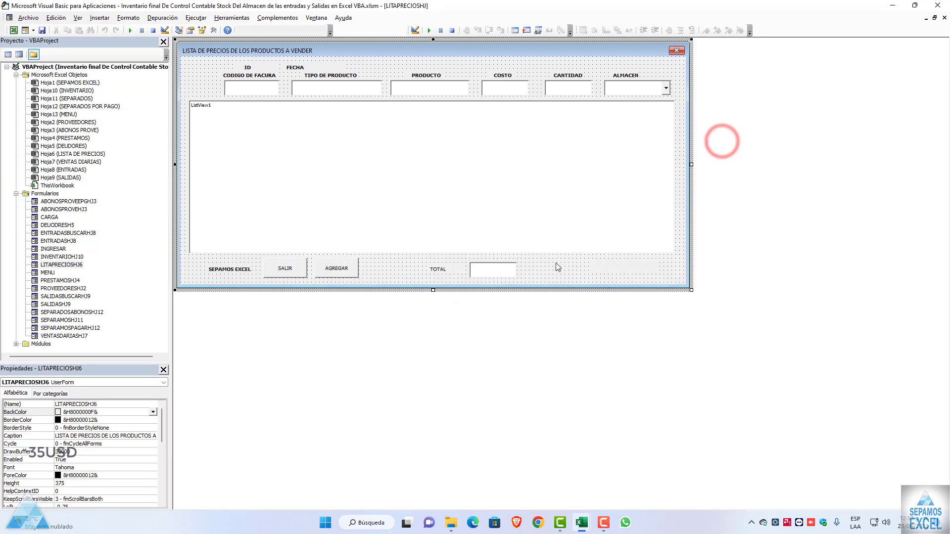
double_click(542, 267)
scroll(456, 279, "down", 7)
scroll(456, 280, "down", 2)
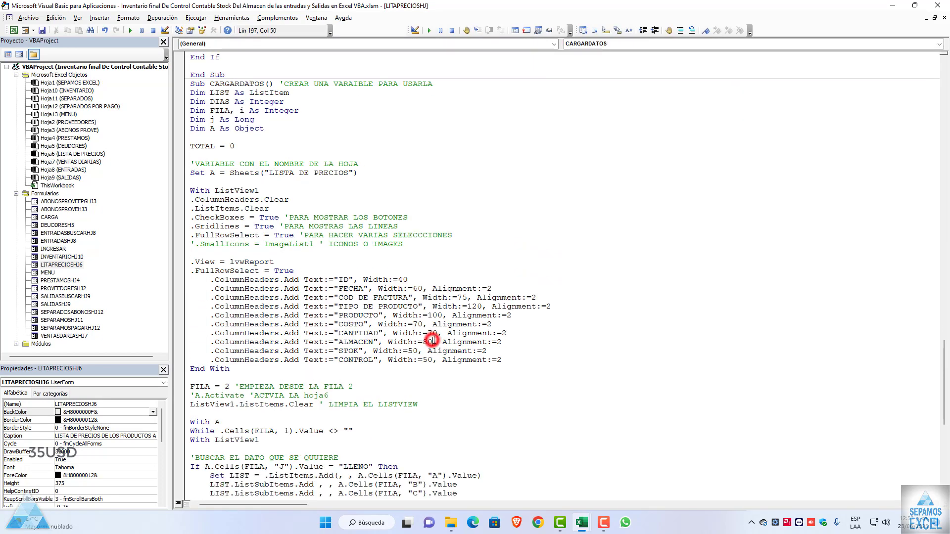
key("BackSpace")
key("BackSpace")
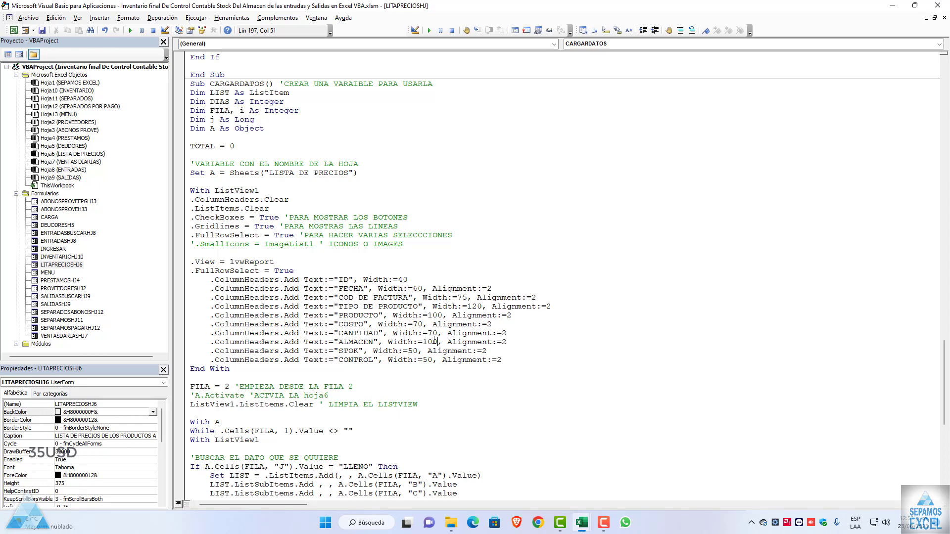
- Rerun the price-list form listing 14 products, close it and its windows, and open MENU
key("F5")
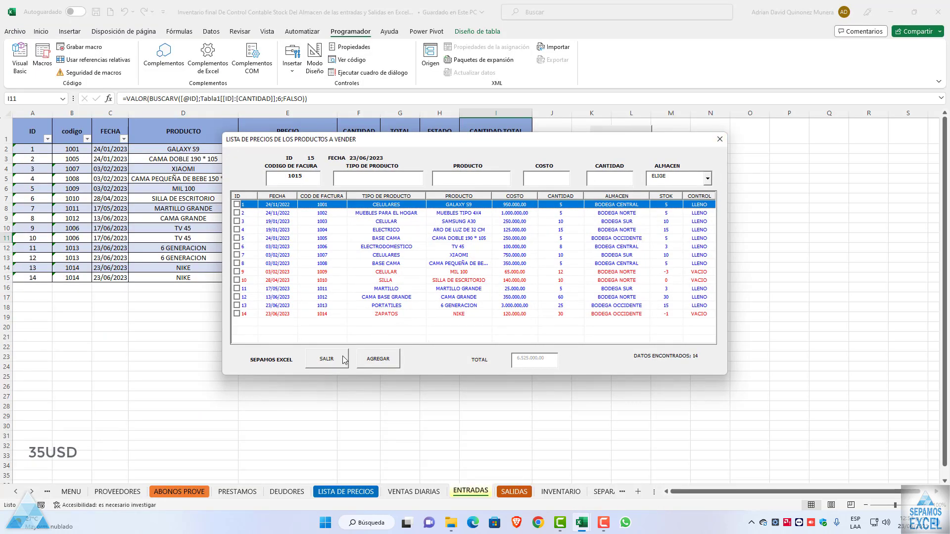
left_click(308, 180)
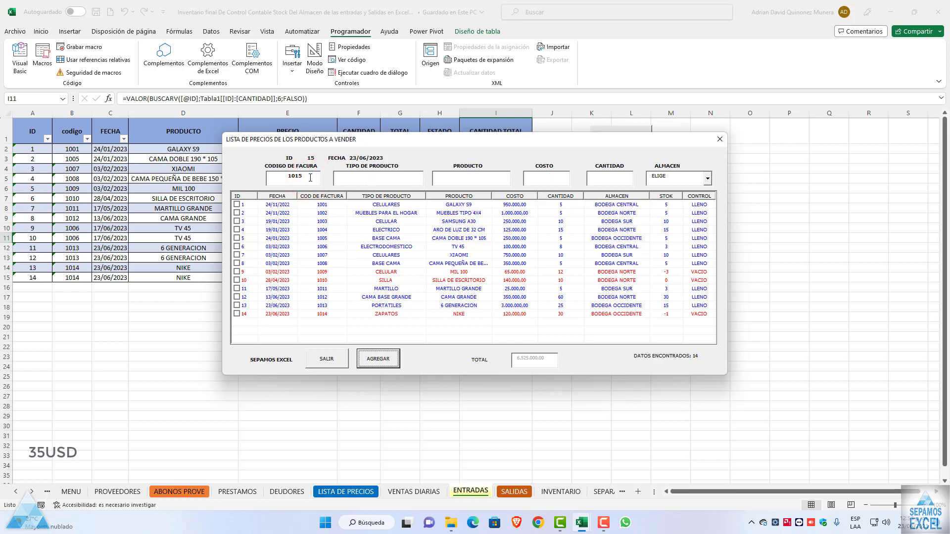
left_click(720, 138)
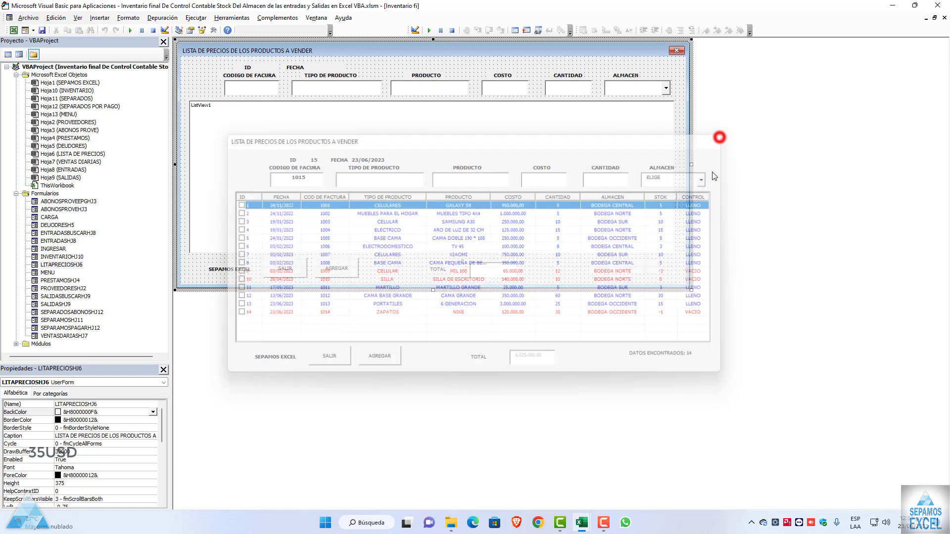
left_click(945, 18)
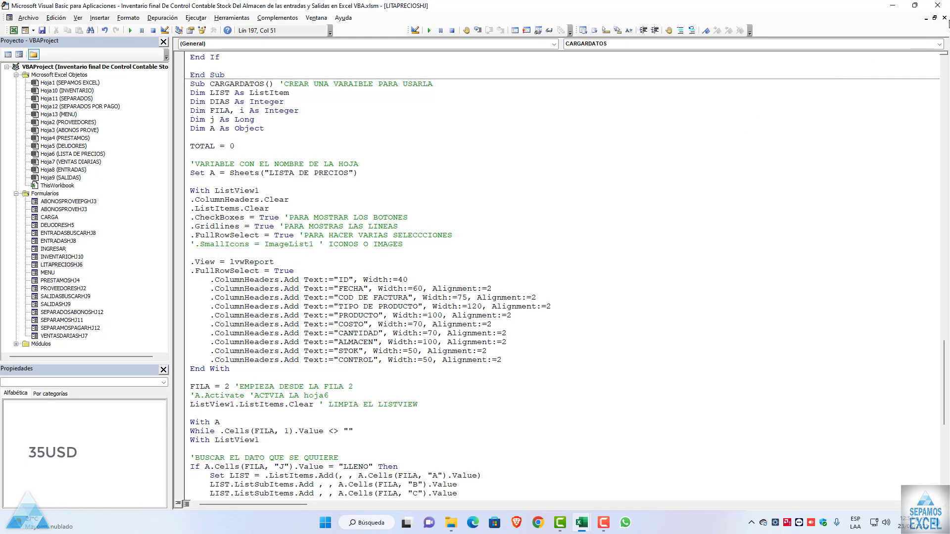
left_click(945, 19)
double_click(48, 273)
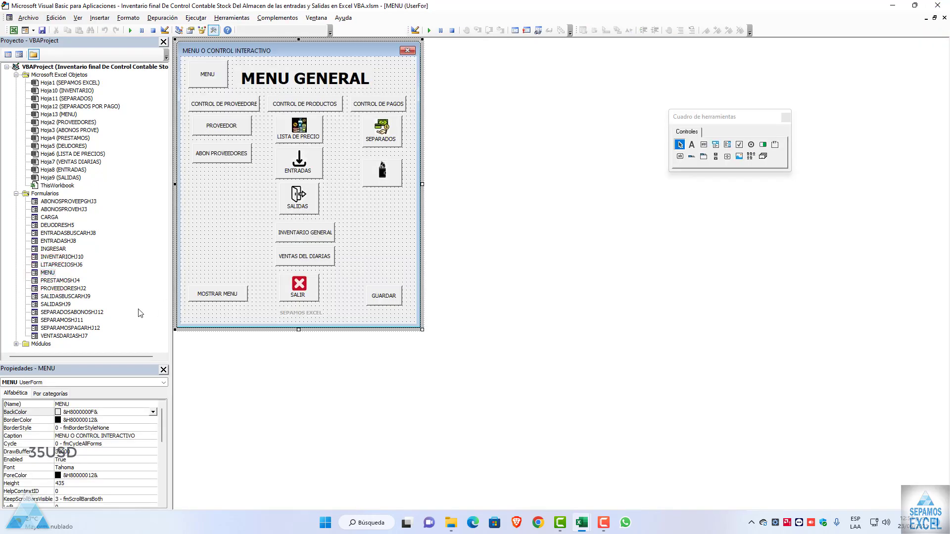
- Close the MENU design and open the PRESTAMOSHJ4 and PROVEEDORESHJ2 form designs
left_click(944, 18)
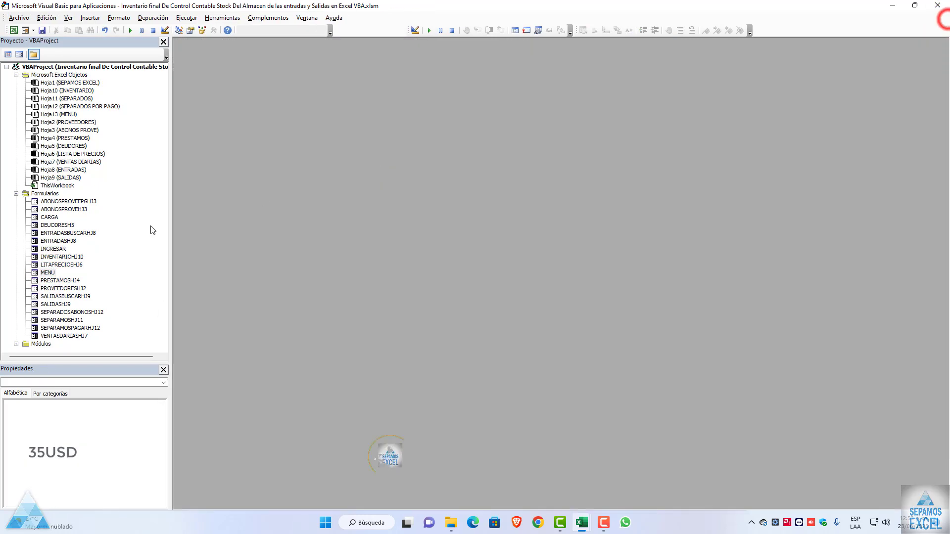
double_click(60, 281)
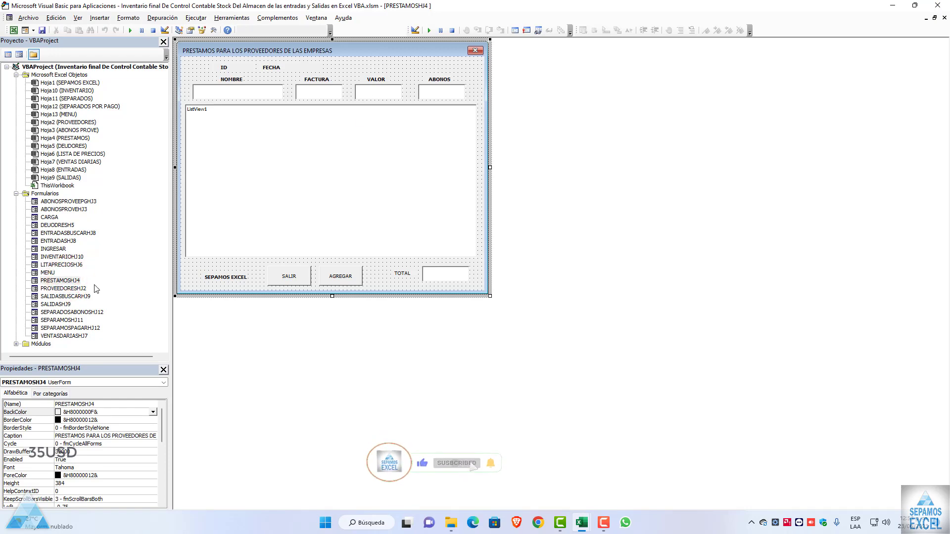
double_click(63, 289)
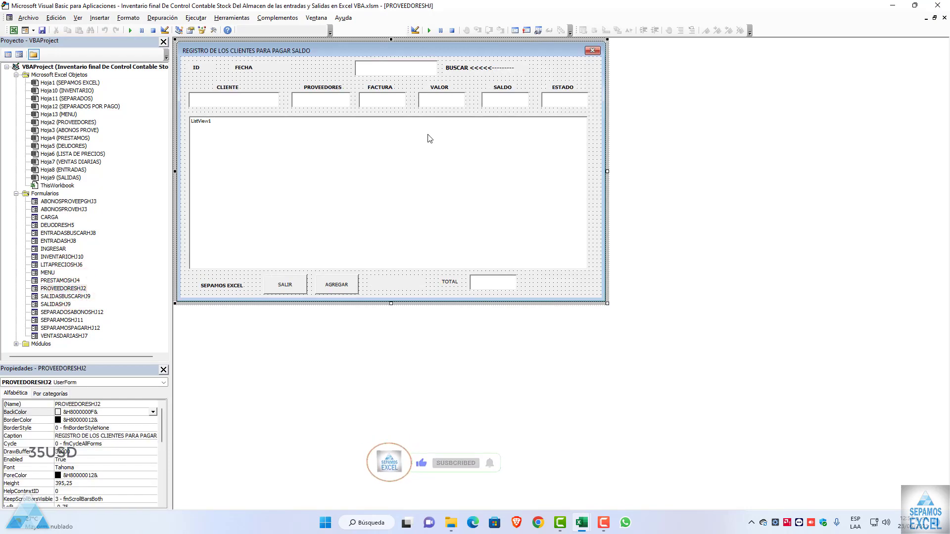
- Run PROVEEDORESHJ2, showing 7 records totalling 6.000.000,00, check the CLIENTE field, then close it
key("F5")
left_click(340, 183)
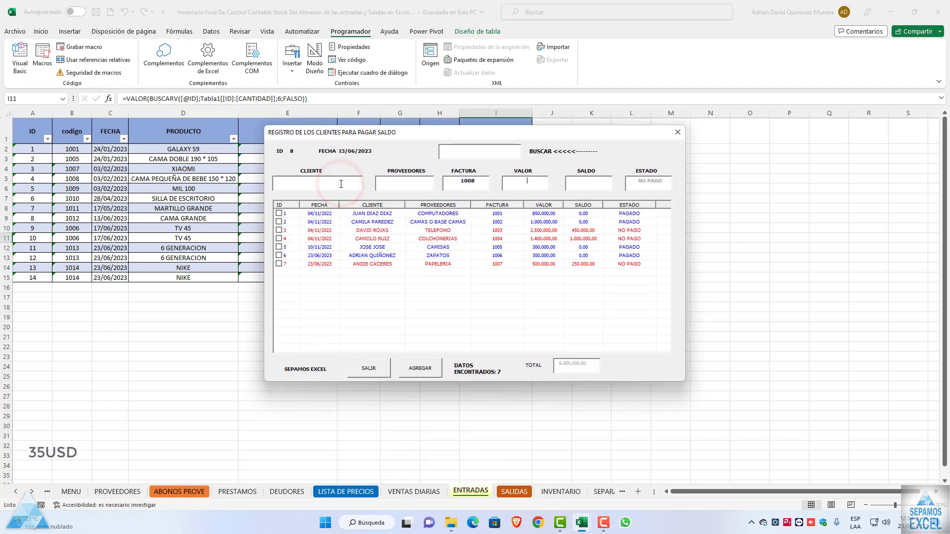
left_click(341, 184)
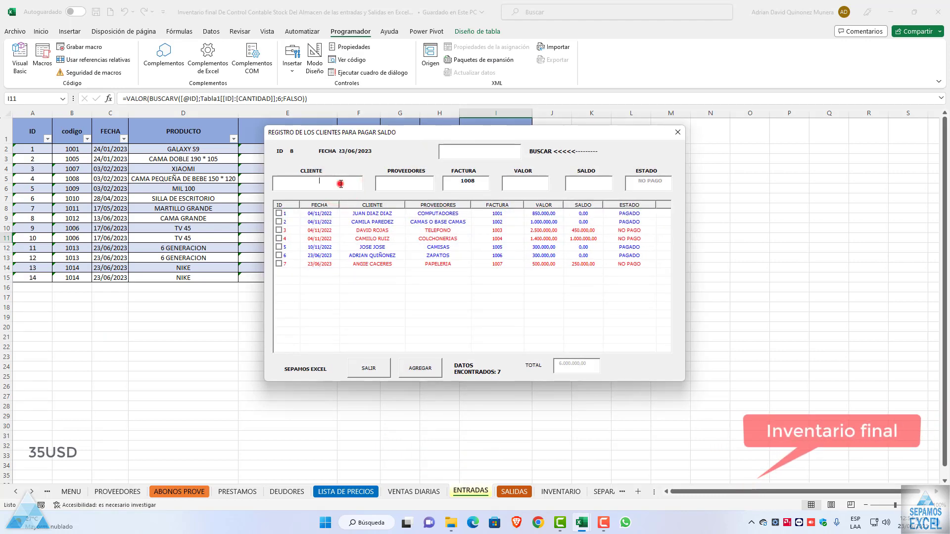
left_click(678, 132)
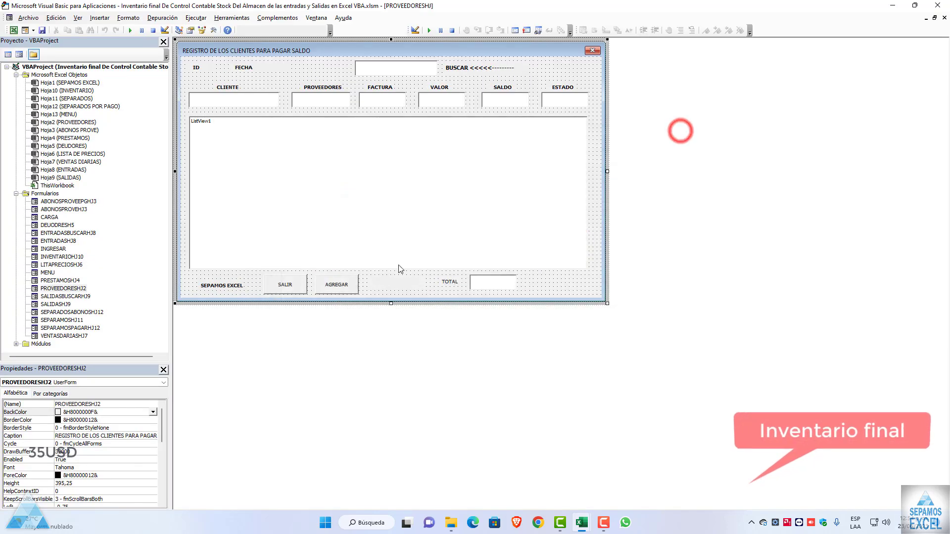
left_click(258, 101)
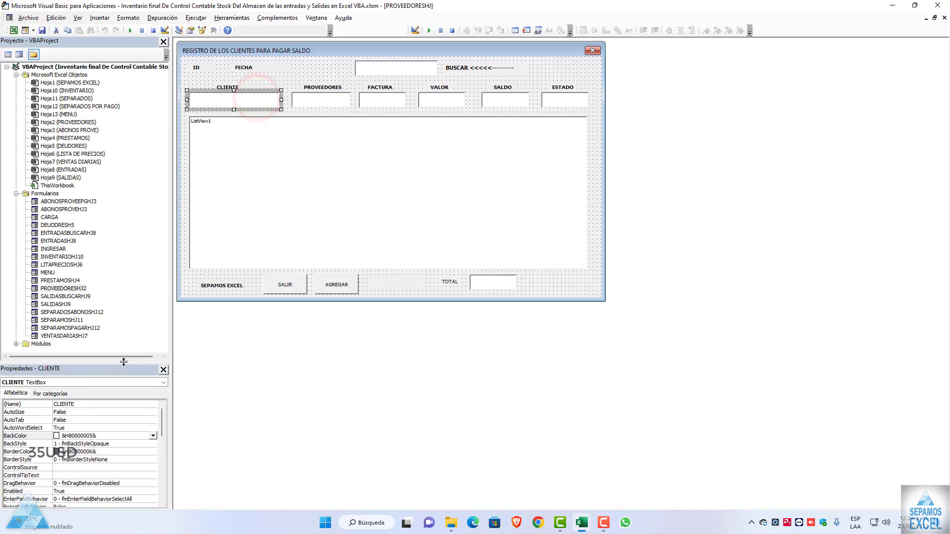
- Enlarge the Properties list and set the PROVEEDORES textbox TabIndex to 2
left_click_drag(121, 365, 114, 229)
scroll(96, 426, "down", 1)
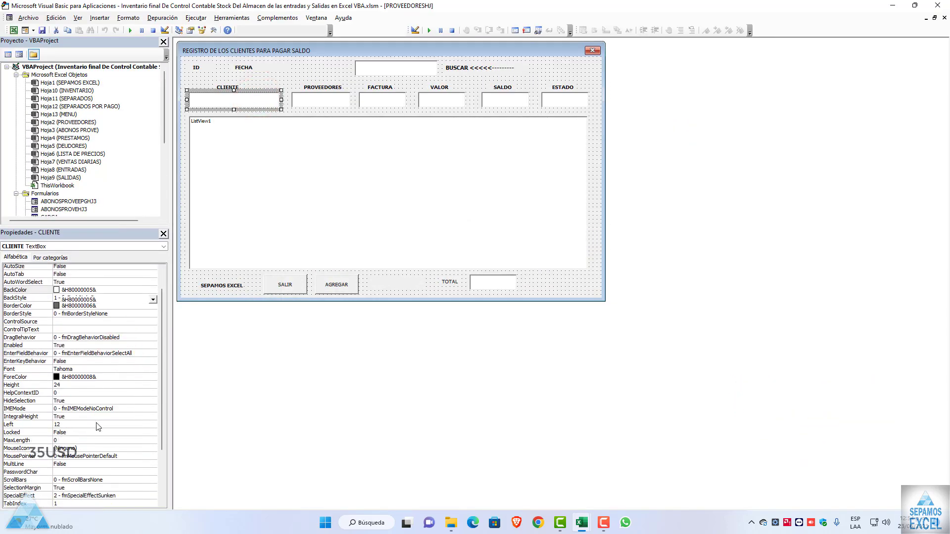
scroll(84, 430, "down", 2)
scroll(74, 432, "down", 1)
left_click(65, 420)
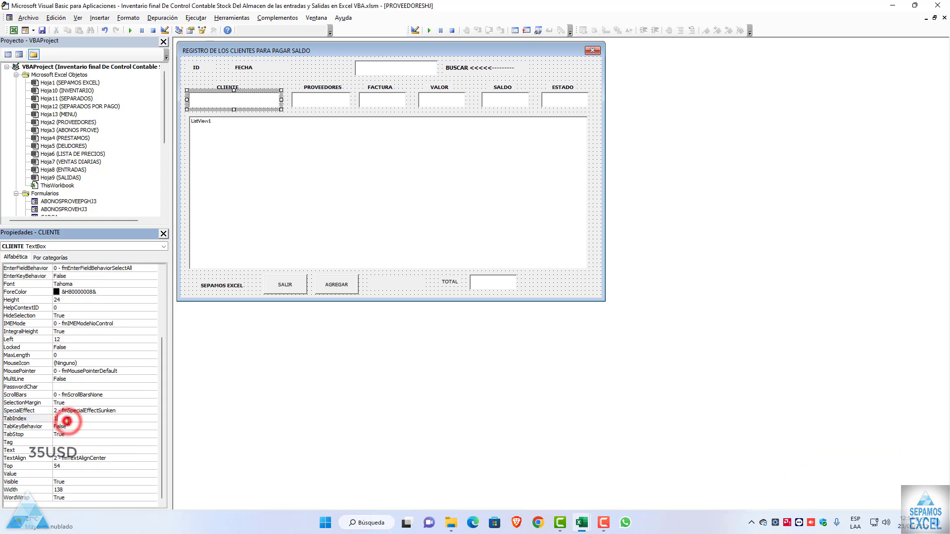
left_click(314, 101)
left_click(71, 491)
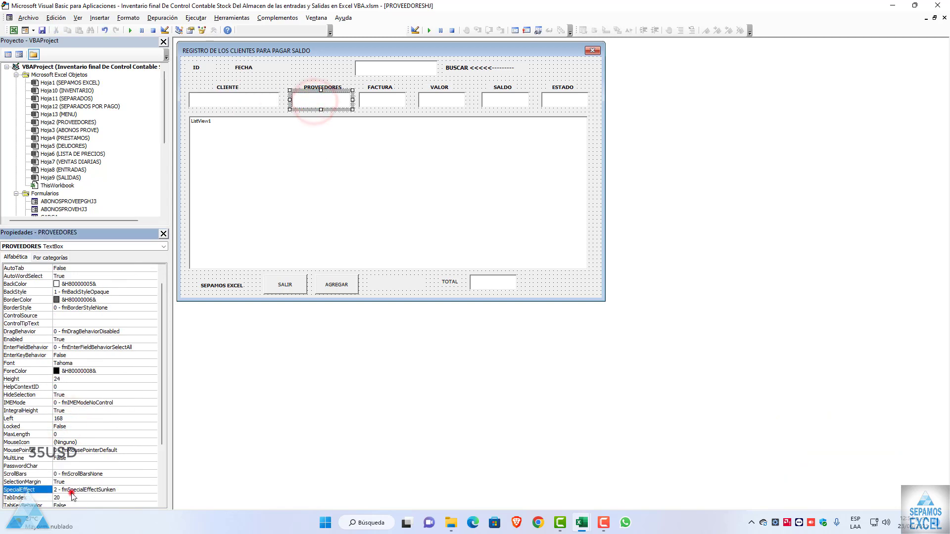
left_click(71, 498)
key("BackSpace")
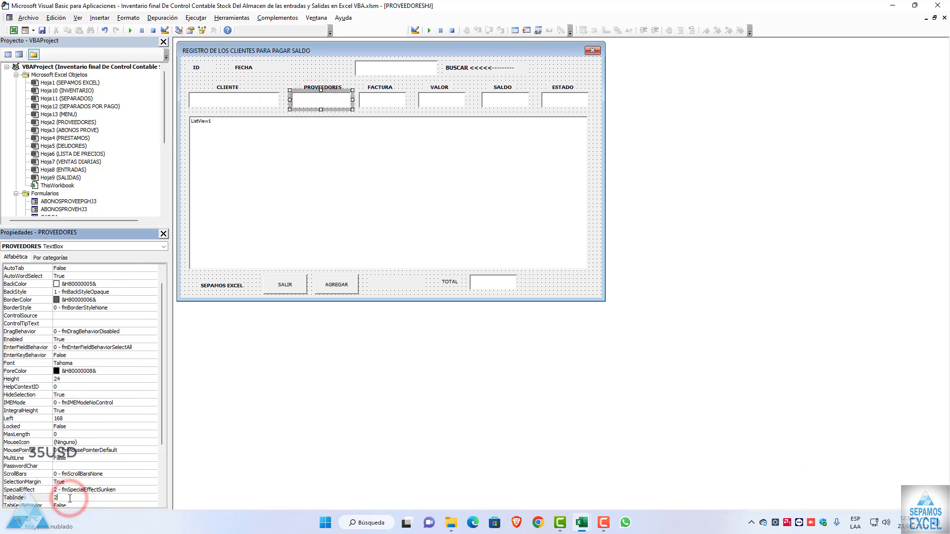
- Renumber the TabIndex of the FACTURA, VALOR, SALDO and ESTADO textboxes in sequence
left_click(394, 101)
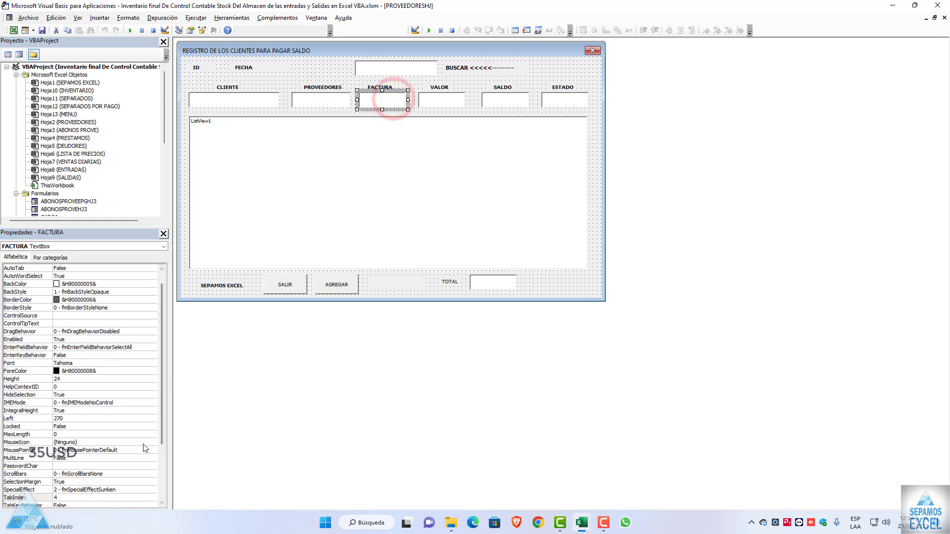
left_click(74, 498)
key("BackSpace")
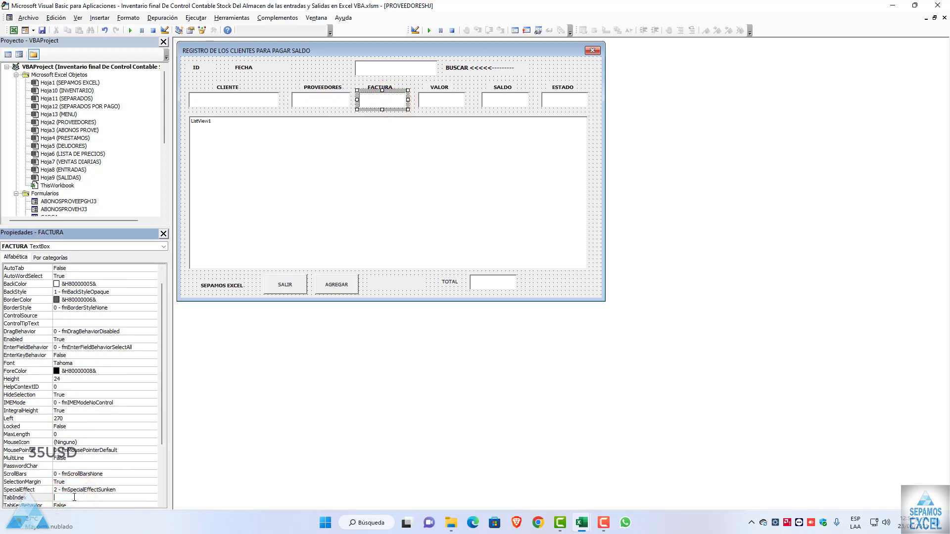
type("3")
left_click(440, 102)
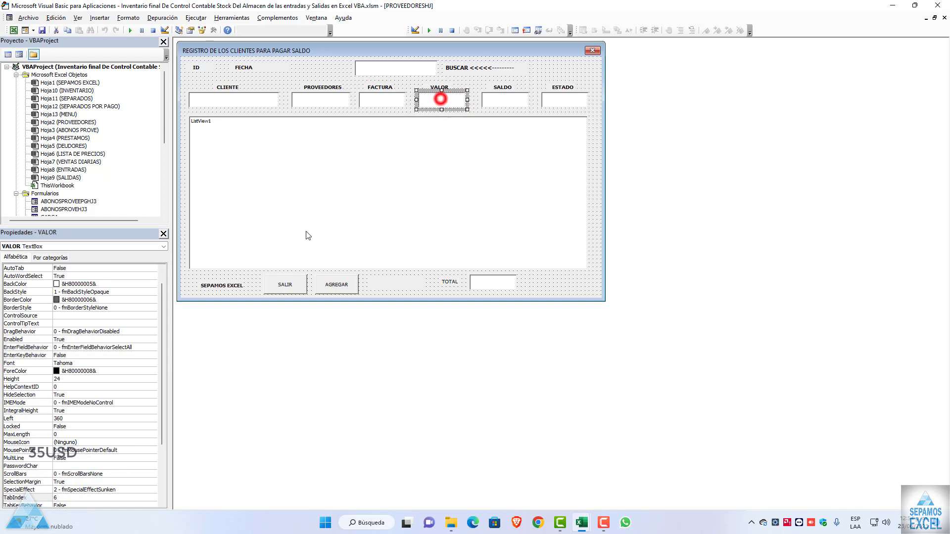
left_click(86, 497)
key("BackSpace")
type("4")
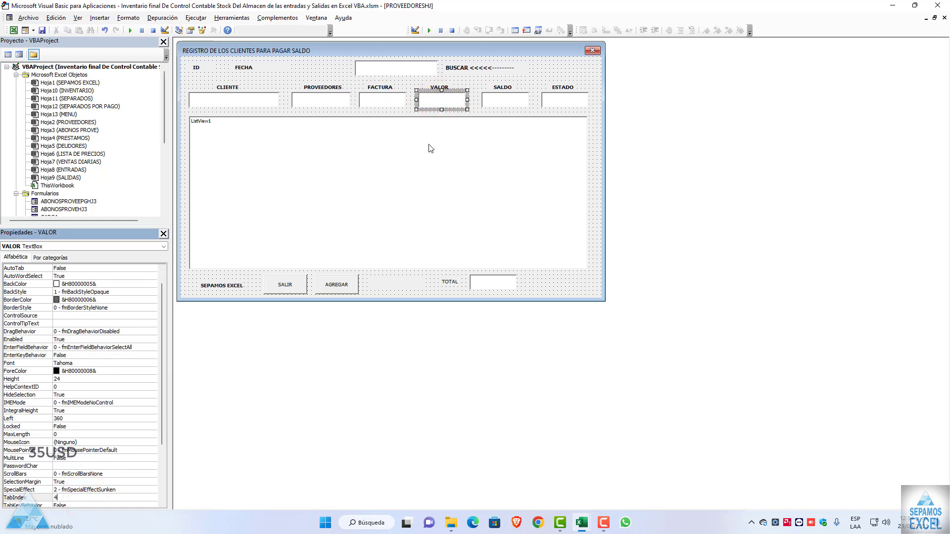
left_click(517, 103)
left_click(71, 499)
type("5")
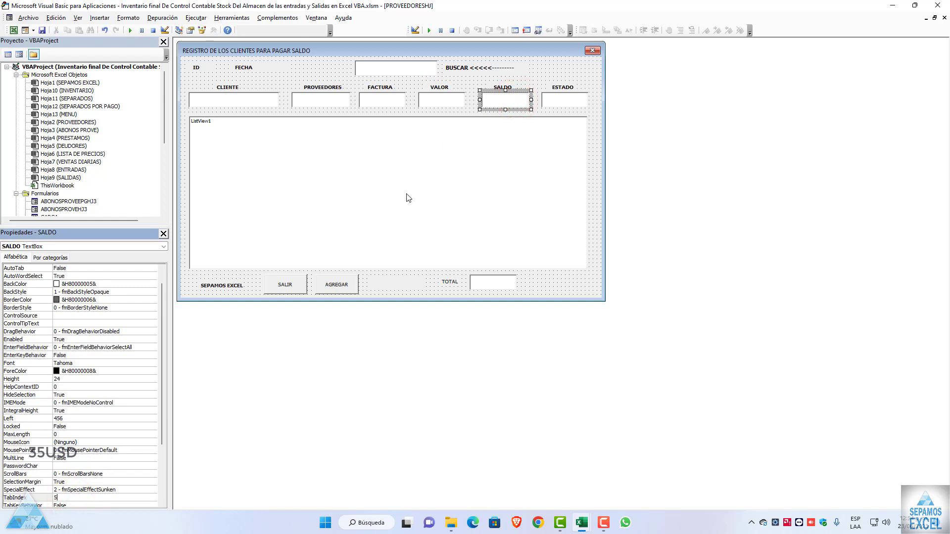
left_click(589, 103)
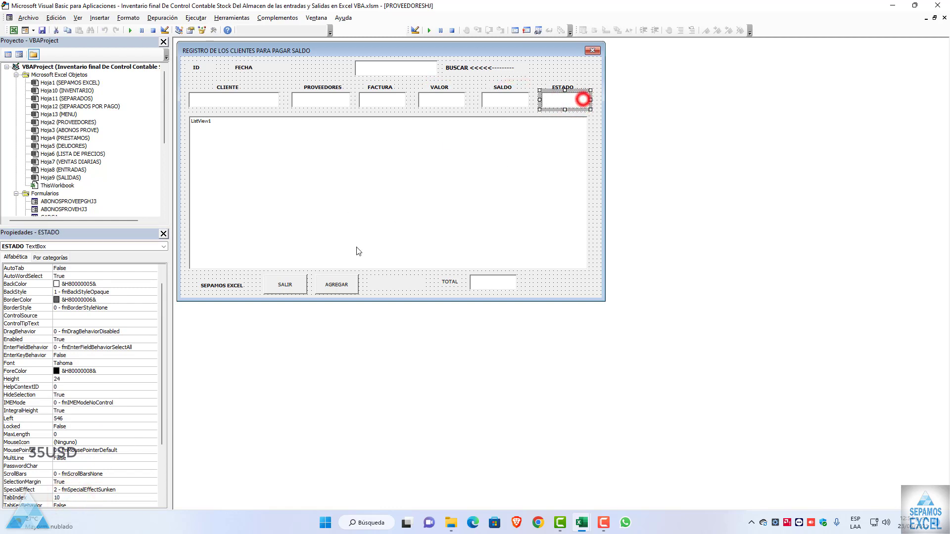
left_click(79, 499)
key("BackSpace")
key("BackSpace")
type("6")
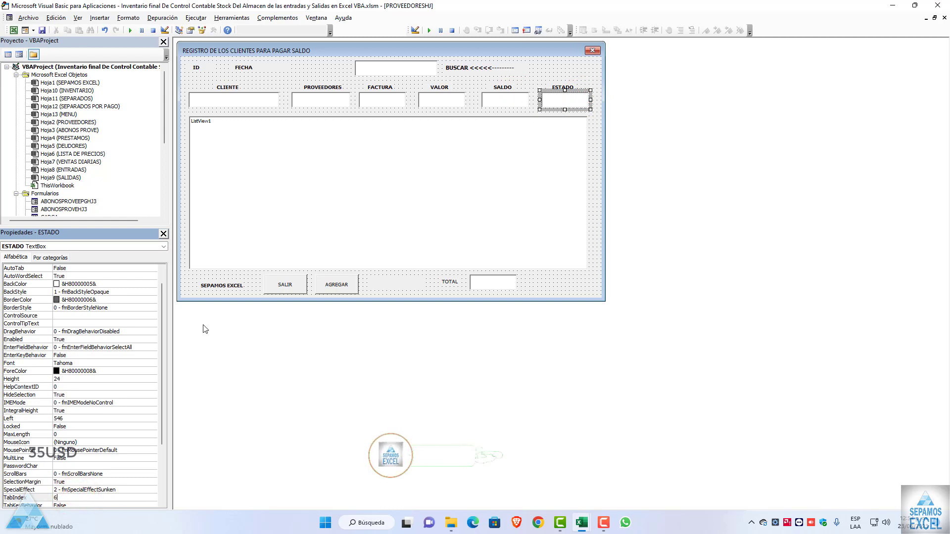
- Set BUSQUEDA's TabIndex to 7, renumber AGREGAR, give SALIR TabIndex 9, then run the form
left_click(386, 75)
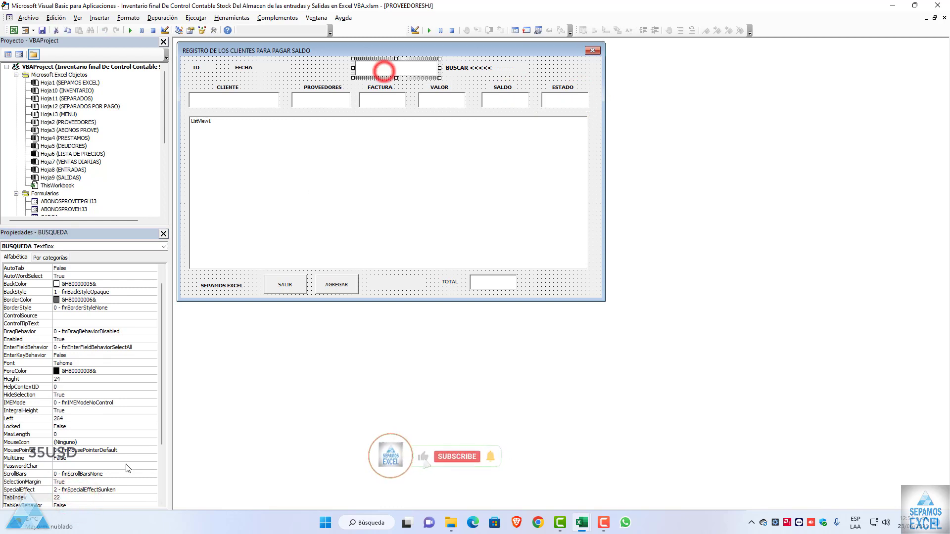
left_click(86, 498)
key("BackSpace")
type("7")
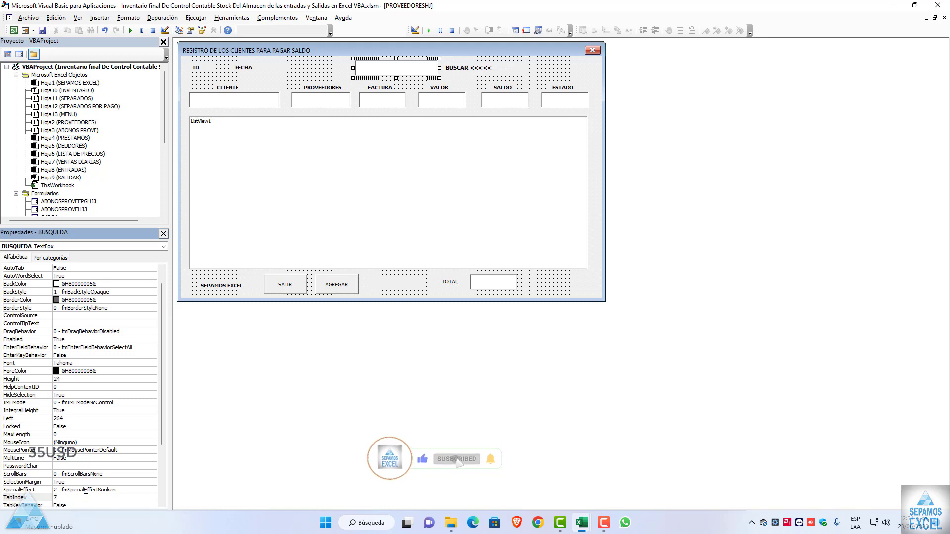
left_click(330, 285)
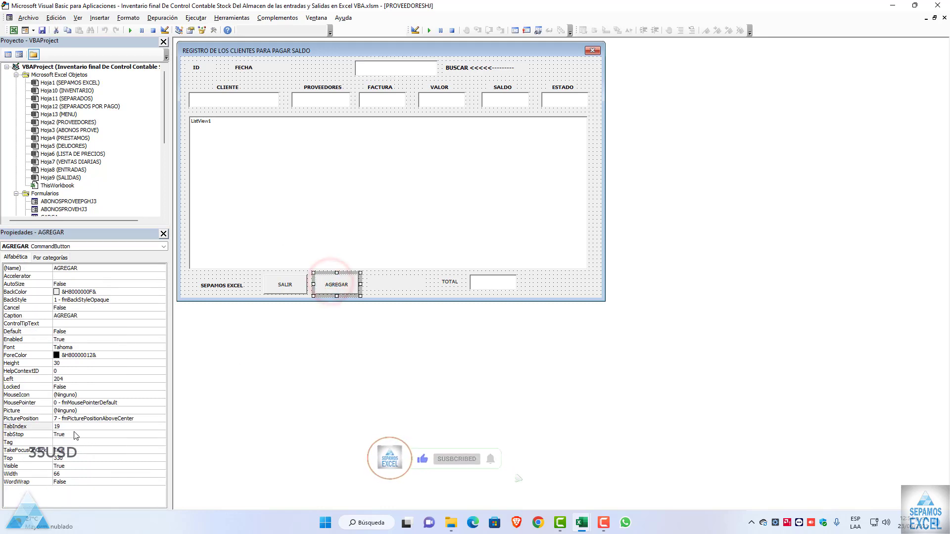
left_click(72, 427)
key("BackSpace")
key("BackSpace")
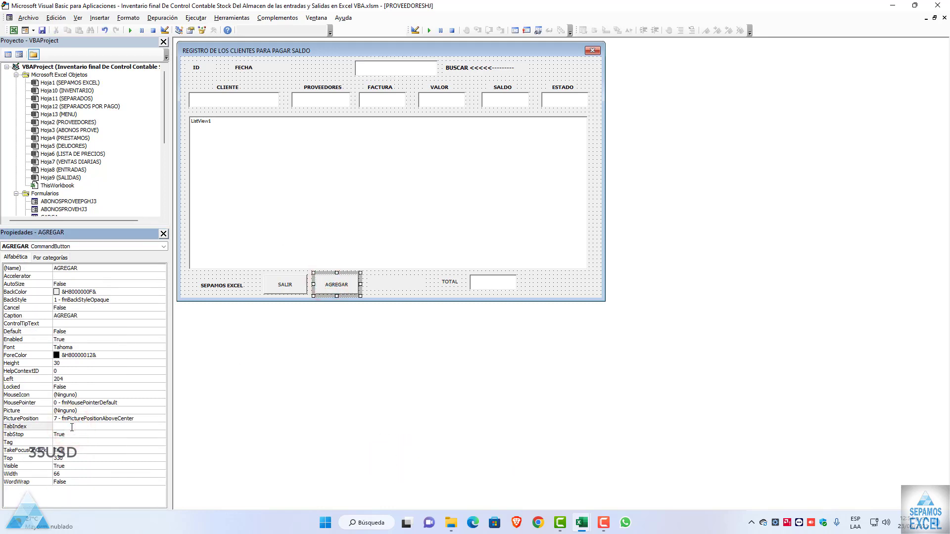
type("8")
left_click(285, 286)
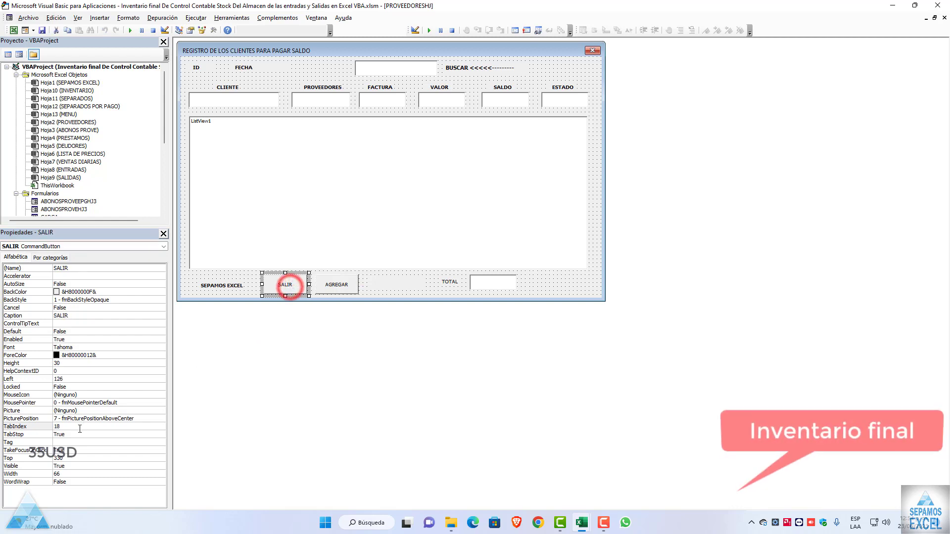
left_click(69, 427)
key("BackSpace")
key("BackSpace")
type("9")
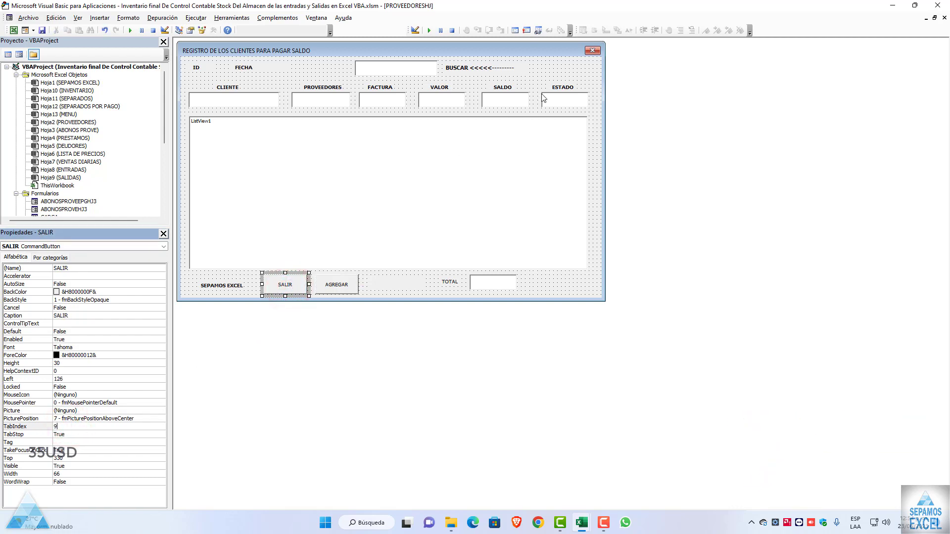
left_click(550, 76)
key("F5")
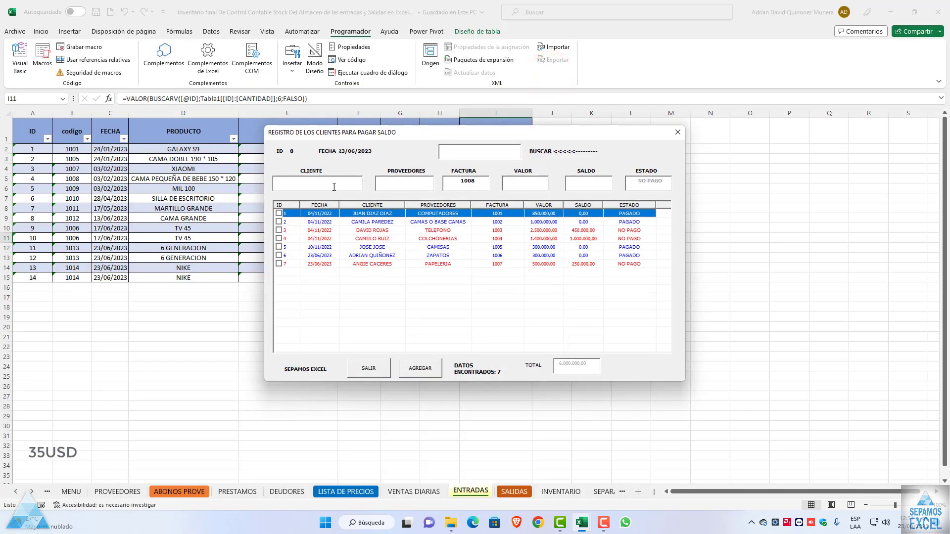
- Test the running form's FACTURA and CLIENTE fields, exit with SALIR, and close its design window
left_click(335, 187)
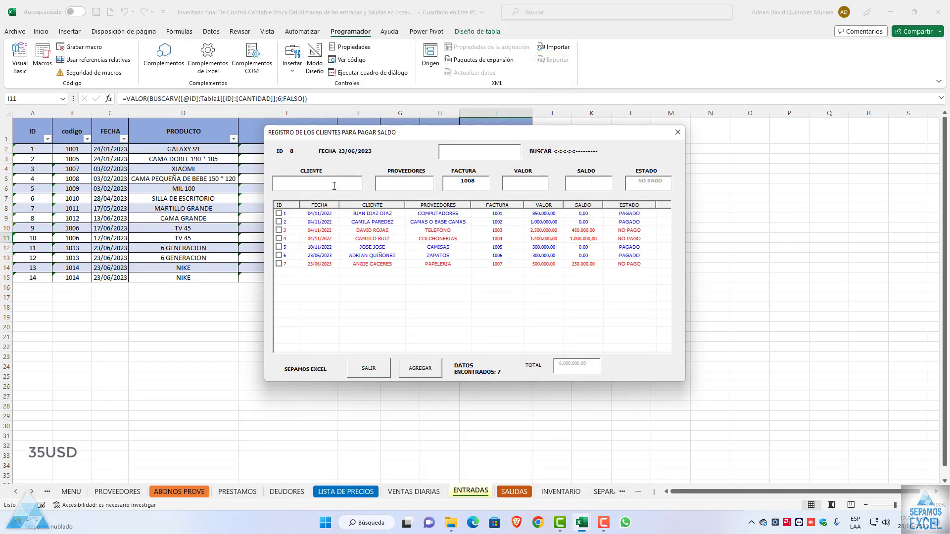
left_click(334, 186)
left_click(356, 370)
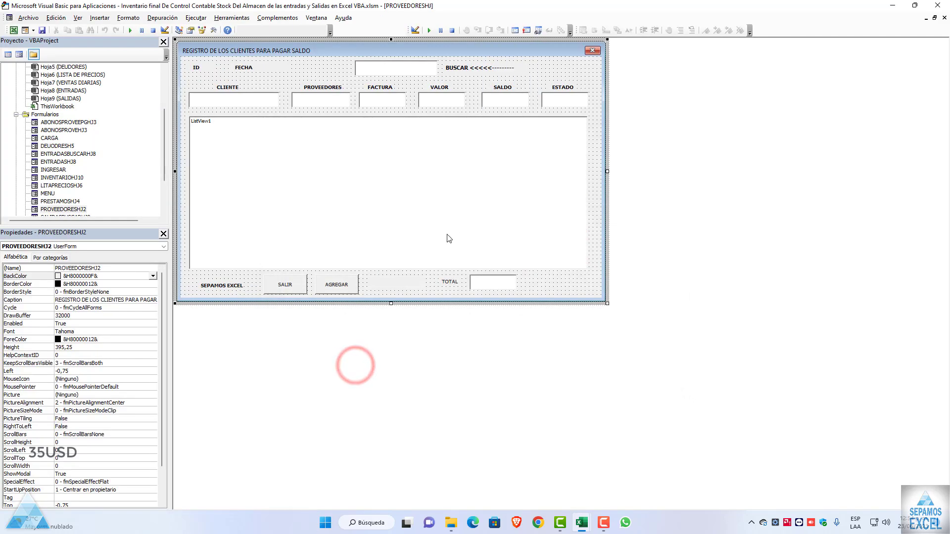
left_click(945, 18)
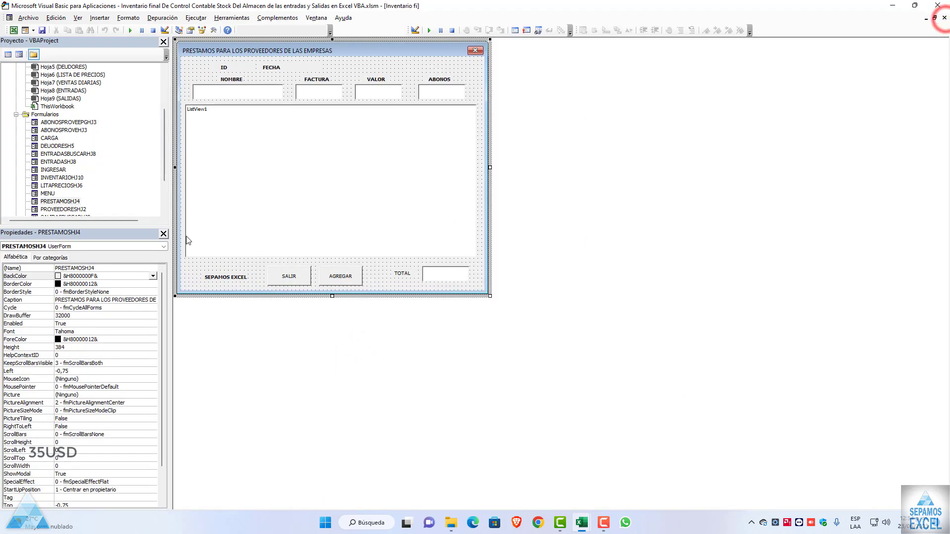
- Close the PRESTAMOSHJ4 window, reopen PROVEEDORESHJ2, and rerun it, tabbing from CLIENTE into the 7-record list
left_click_drag(87, 231, 97, 364)
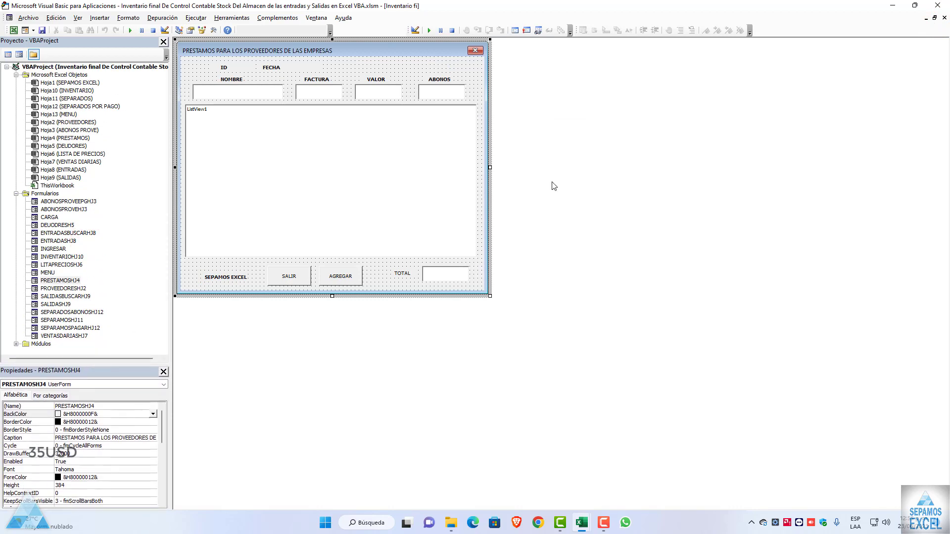
left_click(943, 18)
double_click(73, 289)
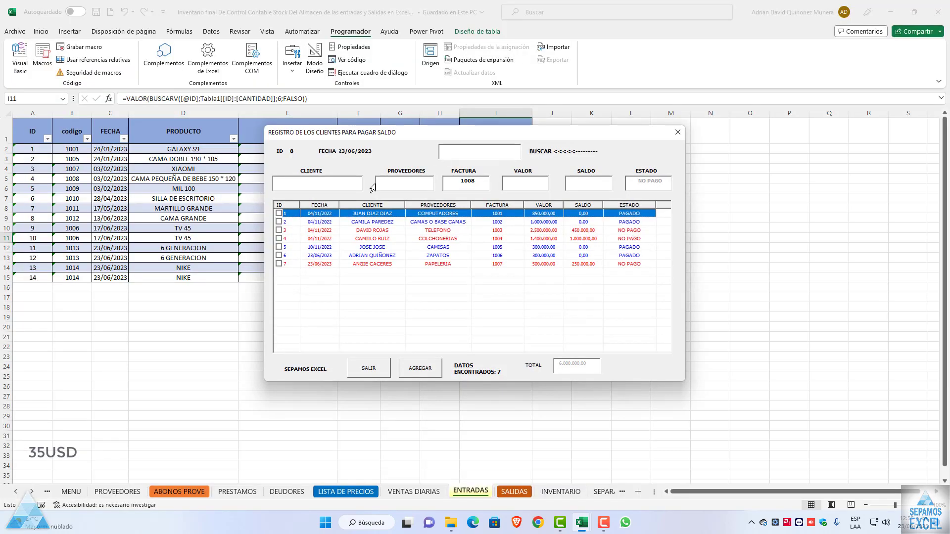
left_click(338, 186)
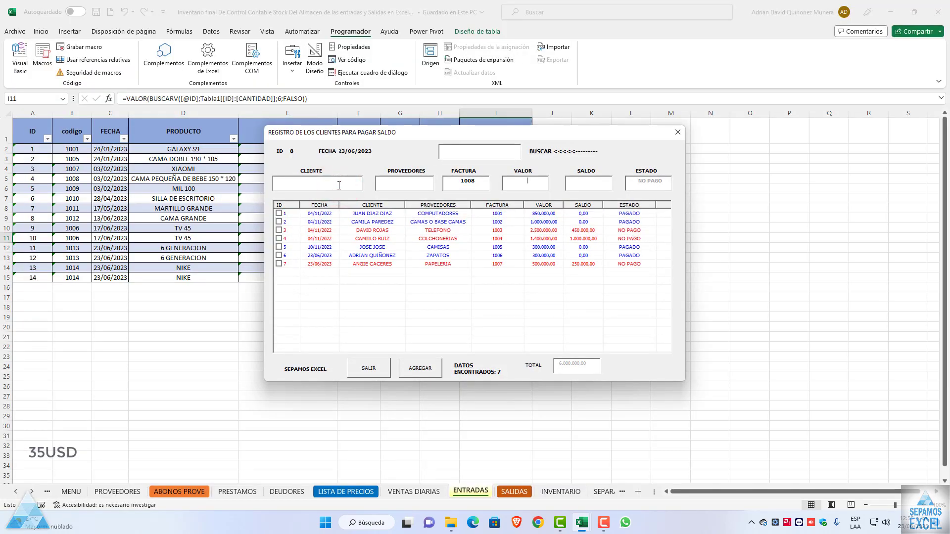
key("Tab")
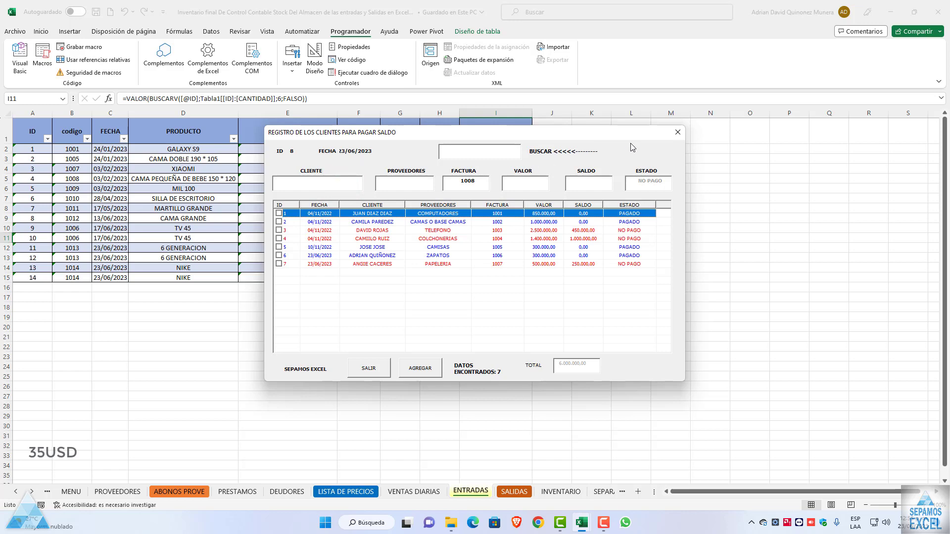
left_click(678, 132)
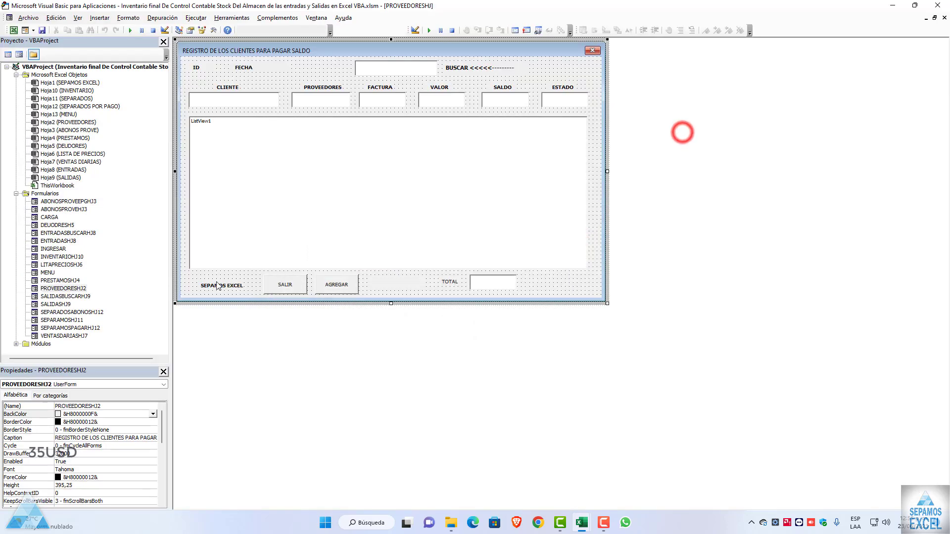
- Test-run the SALIDASBUSCARHJ9 price-list search form from the designer
double_click(72, 297)
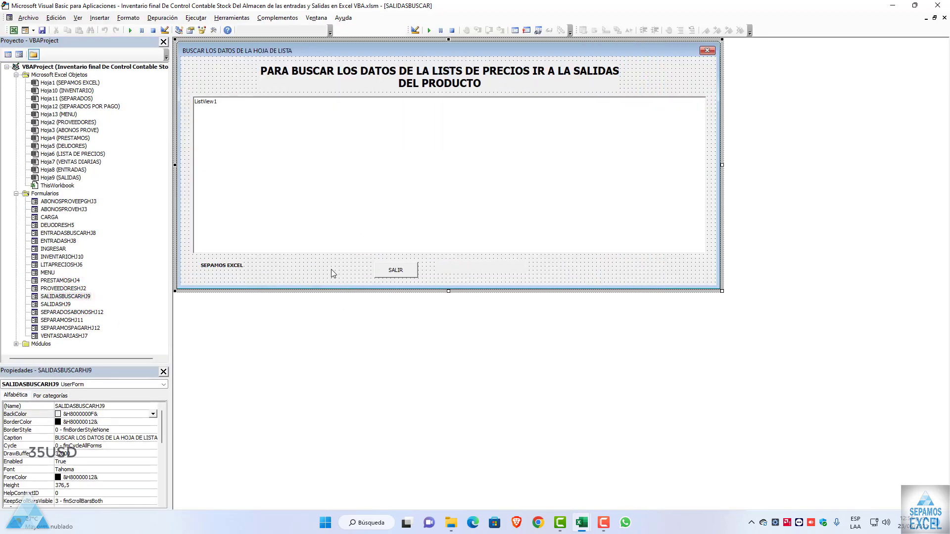
key("F5")
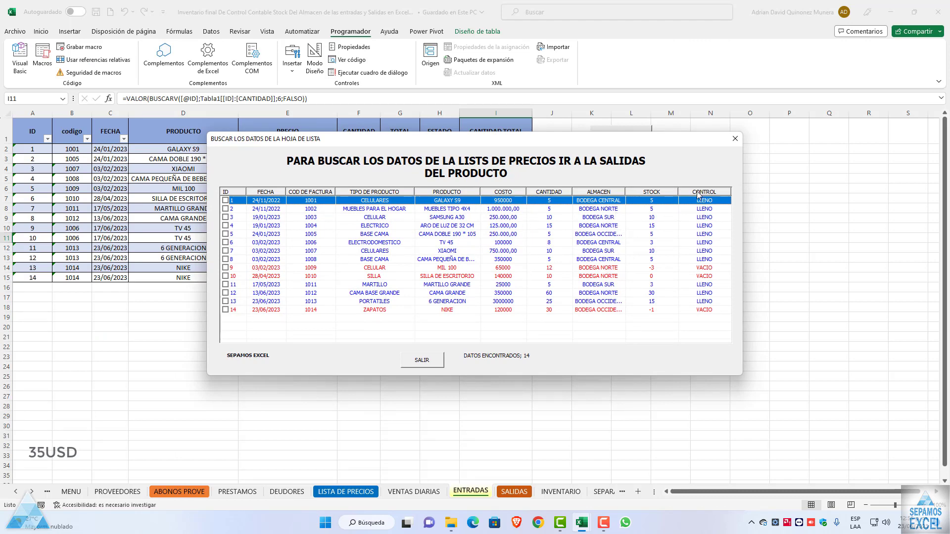
left_click(736, 140)
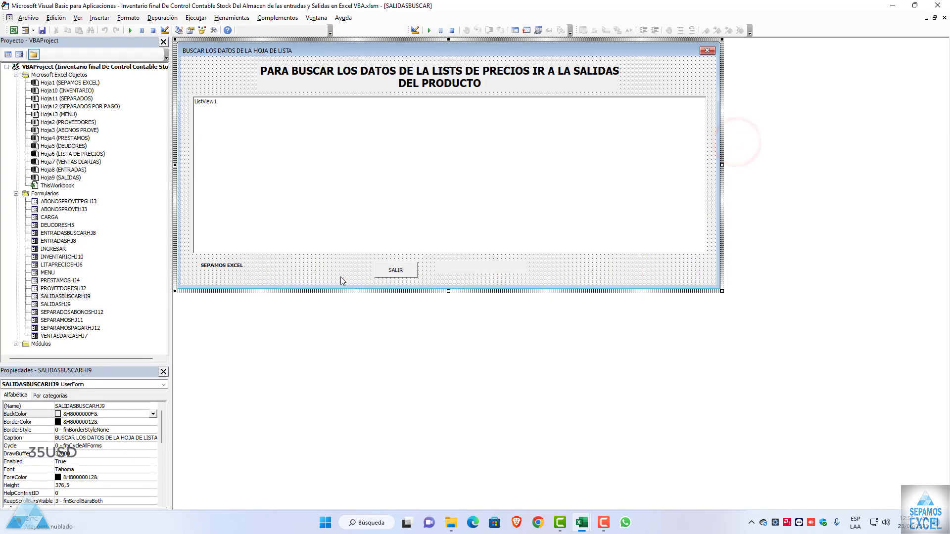
- Delete the commented-out ListView block and the commented 'TOTAL line from the form's initialization code
double_click(341, 276)
scroll(431, 317, "down", 8)
scroll(346, 297, "up", 8)
scroll(336, 330, "down", 4)
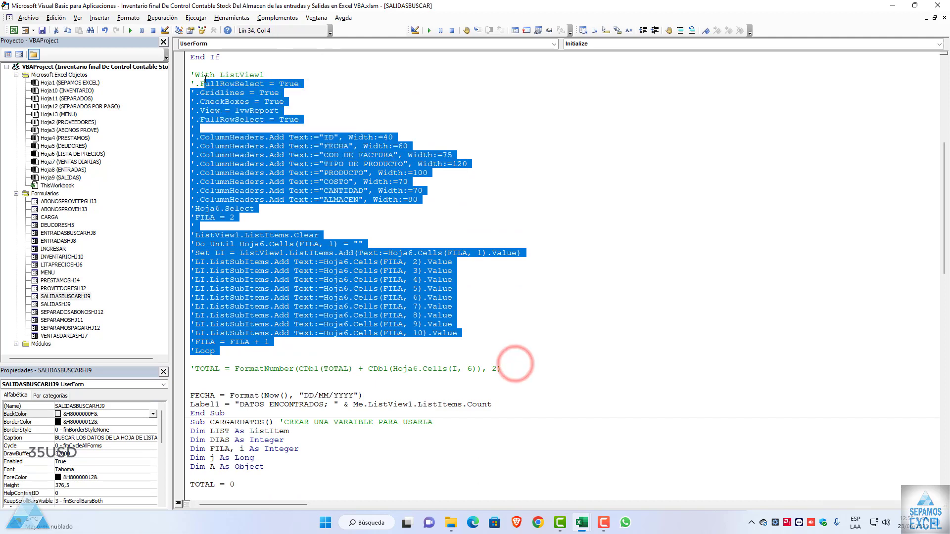
left_click_drag(517, 367, 192, 79)
key("Delete")
scroll(228, 137, "up", 4)
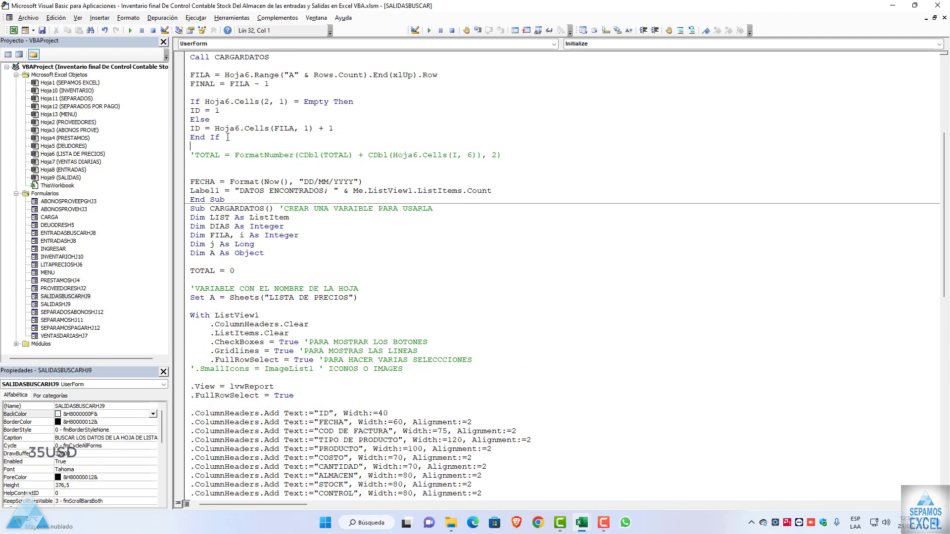
key("BackSpace")
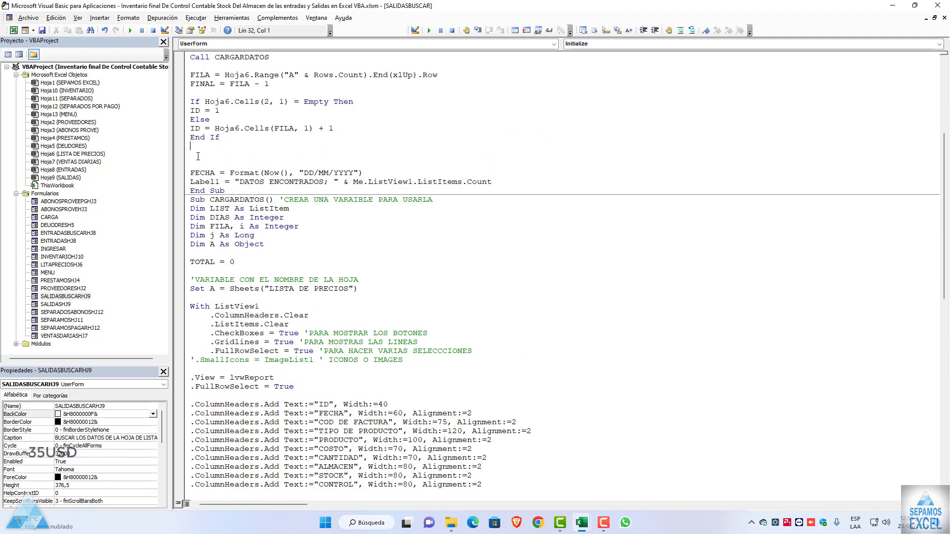
key("BackSpace")
- Edit the ALMACEN column width and rerun the search form to check the columns
scroll(321, 186, "down", 9)
scroll(327, 191, "down", 6)
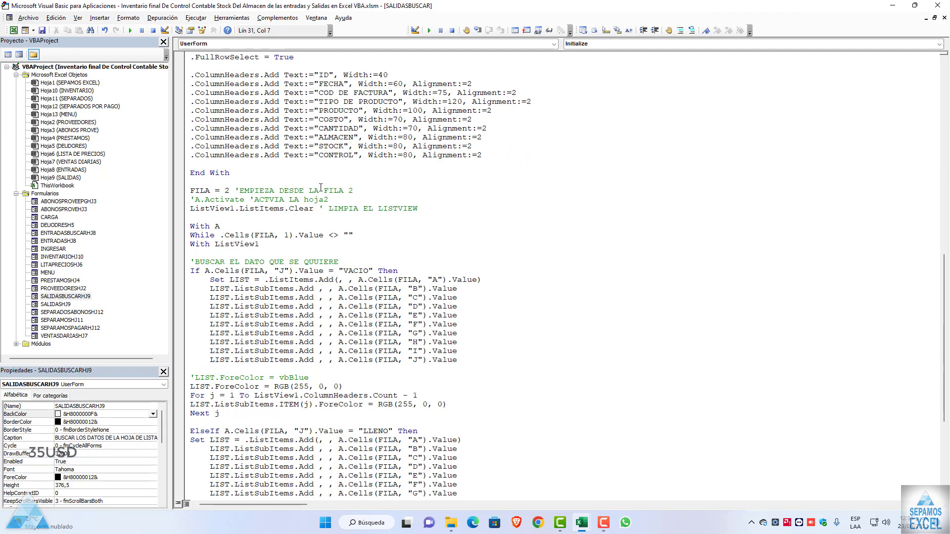
scroll(331, 196, "down", 4)
scroll(340, 201, "down", 4)
scroll(340, 201, "up", 11)
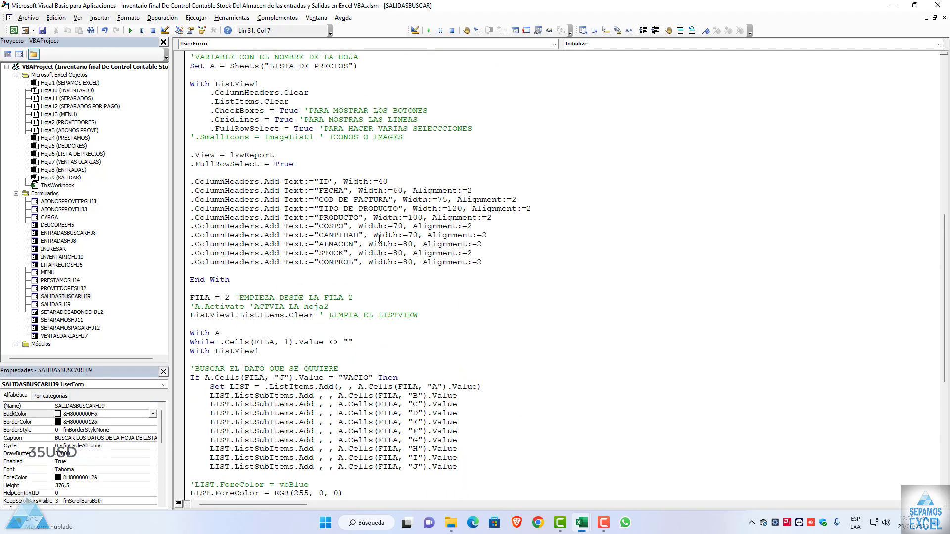
key("BackSpace")
key("BackSpace")
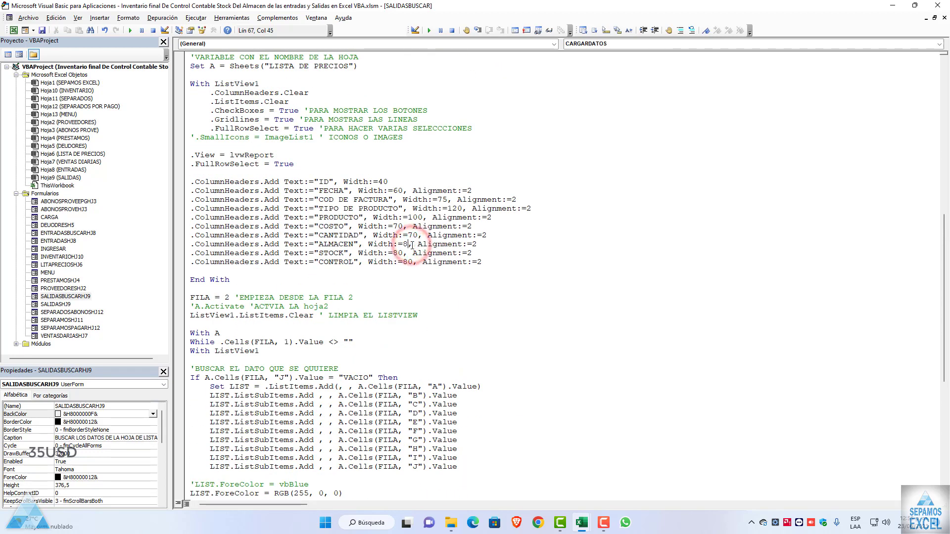
type("100")
key("F5")
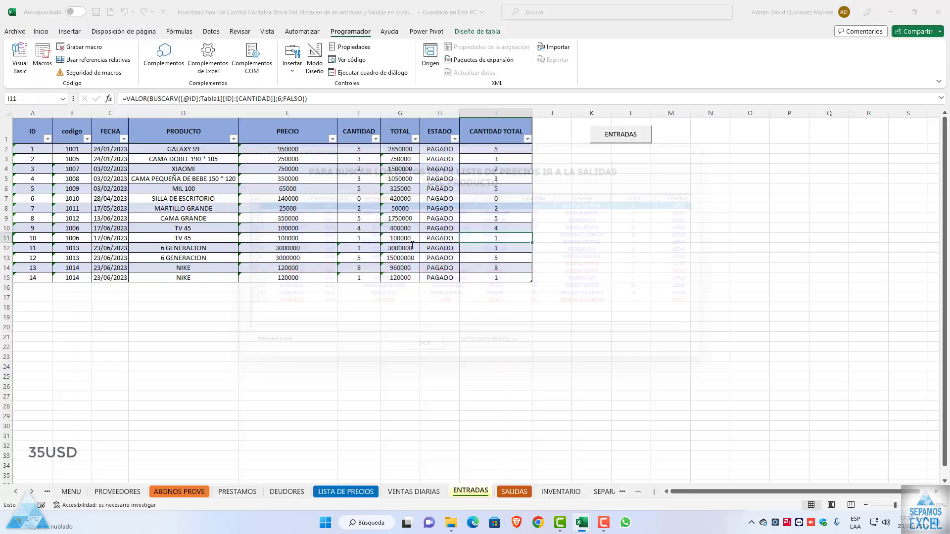
left_click(735, 140)
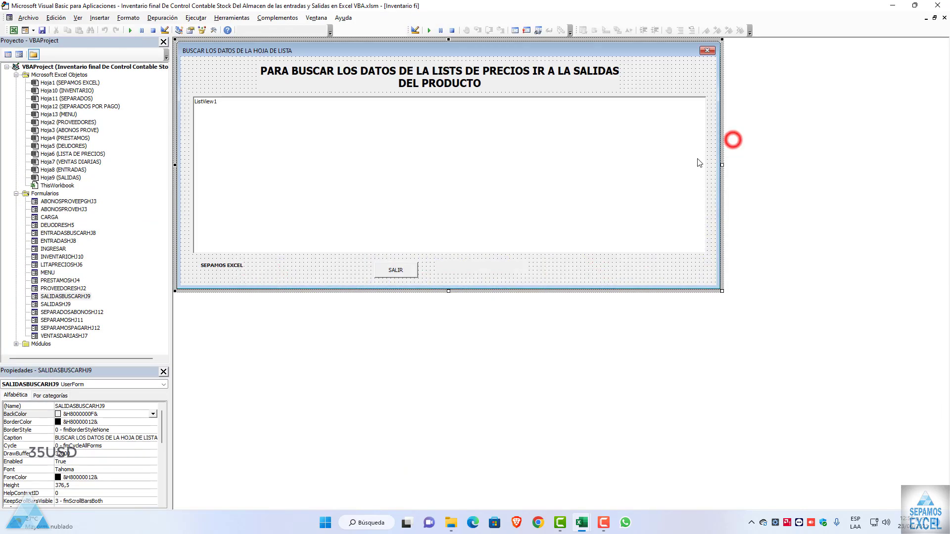
- Widen ListView1 to the form's right edge and rerun the form to check the list
left_click(721, 165)
left_click(693, 181)
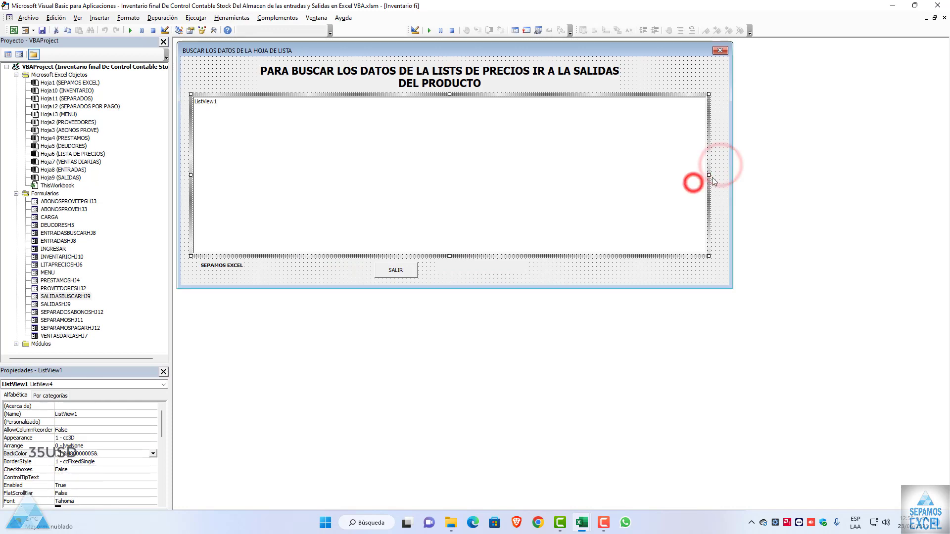
left_click_drag(708, 174, 717, 174)
left_click(664, 81)
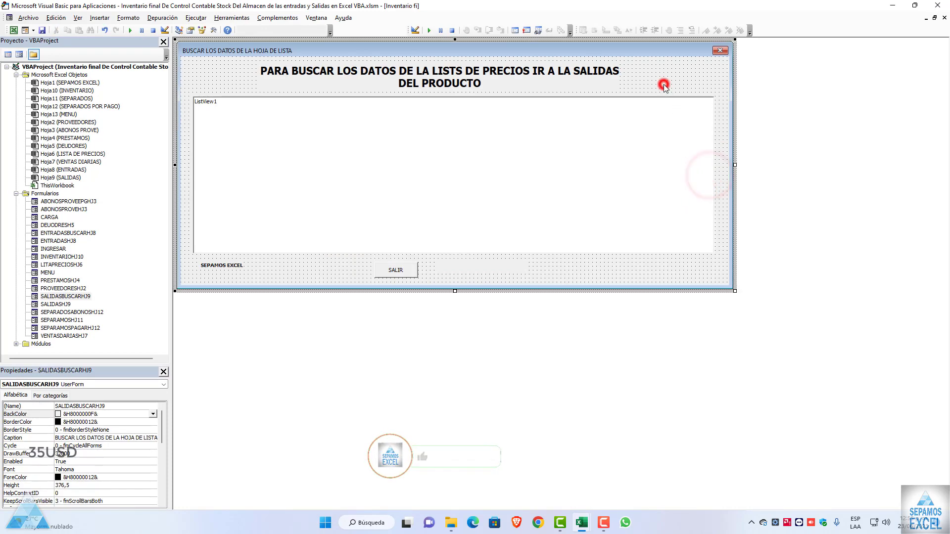
key("F5")
left_click(742, 139)
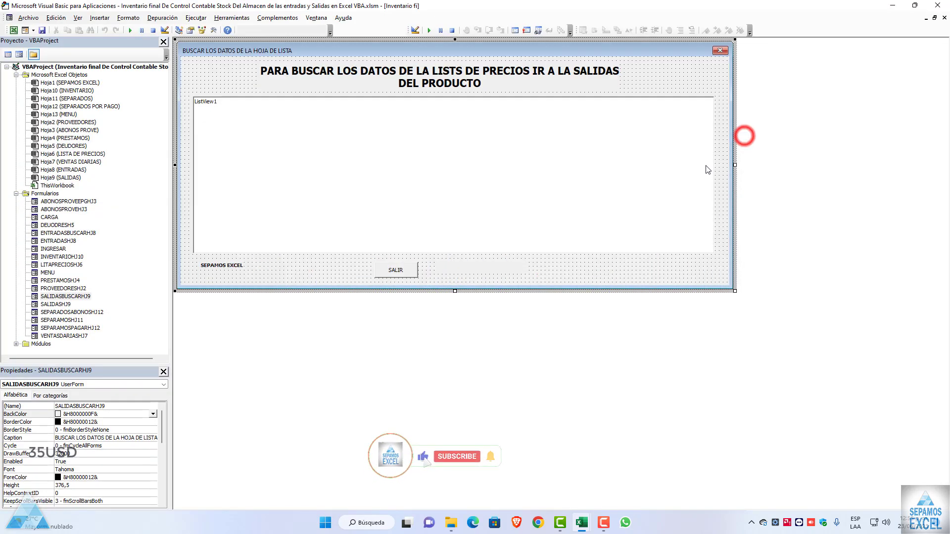
left_click(698, 174)
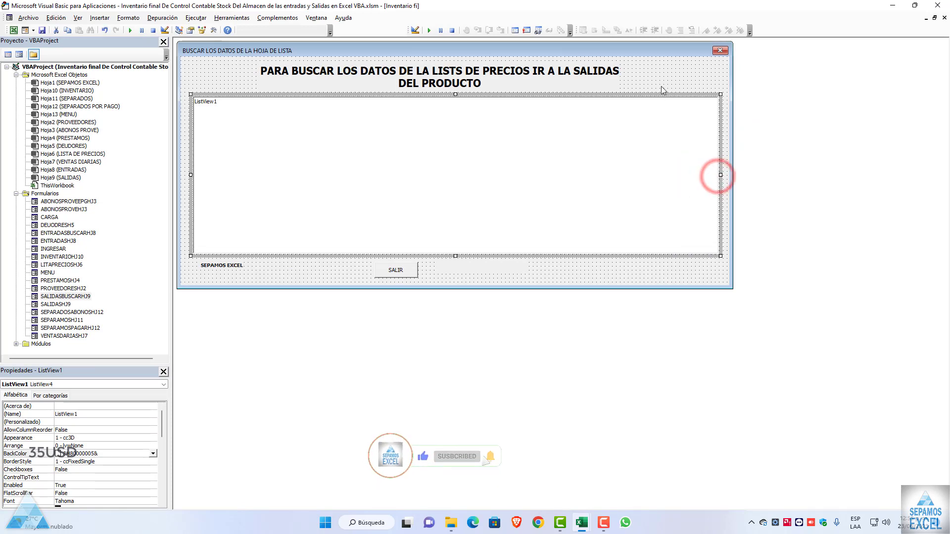
left_click(718, 80)
key("F5")
left_click(743, 139)
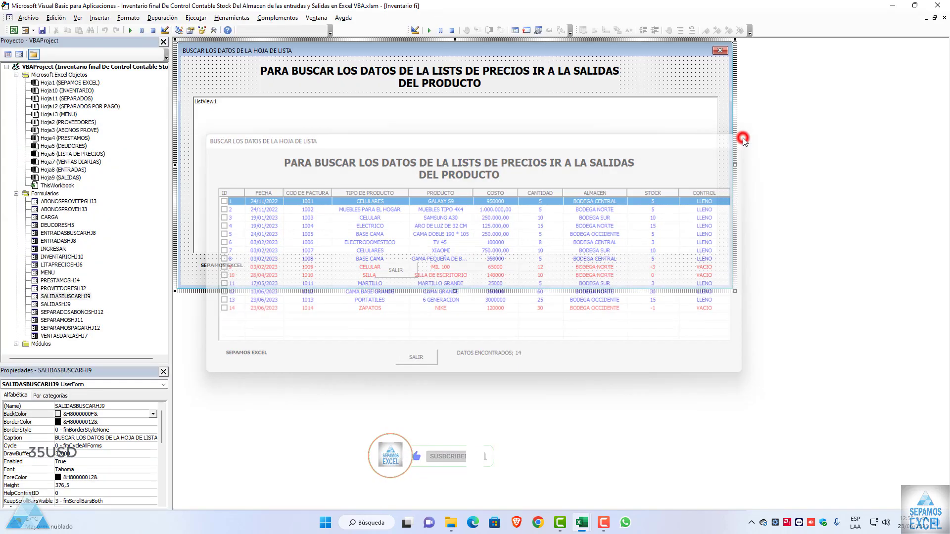
left_click(64, 305)
- Test-run the SALIDASHJ9 daily sales form and the SEPARADOSABONOSHJ12 layaway balance form
double_click(64, 305)
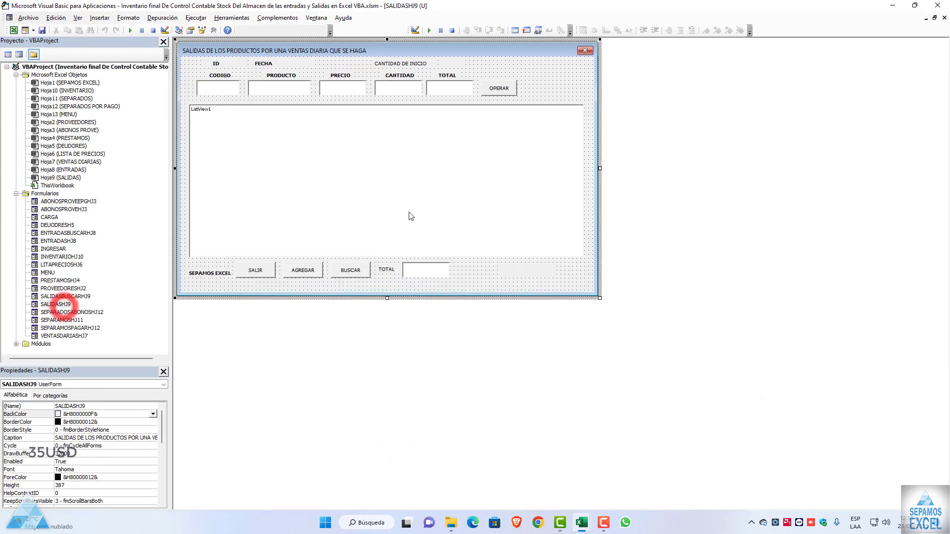
key("F5")
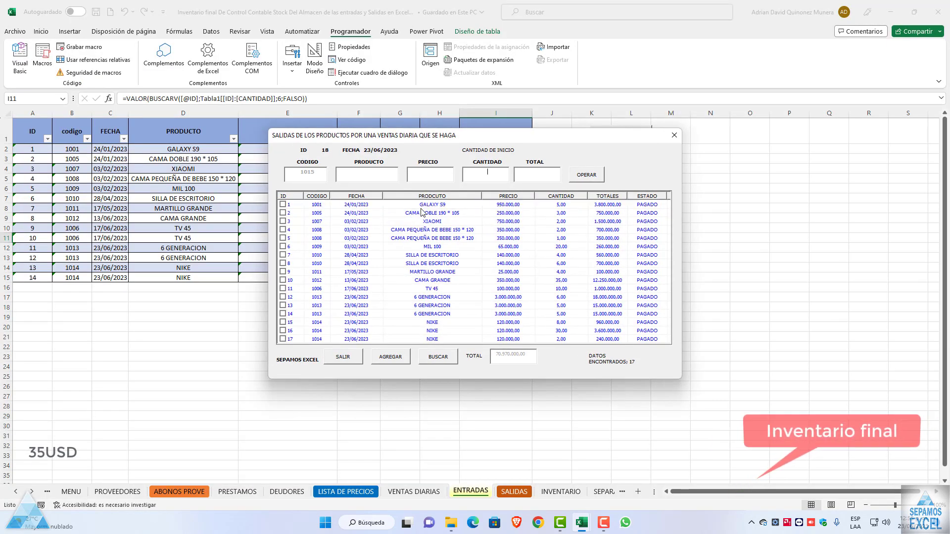
left_click(384, 175)
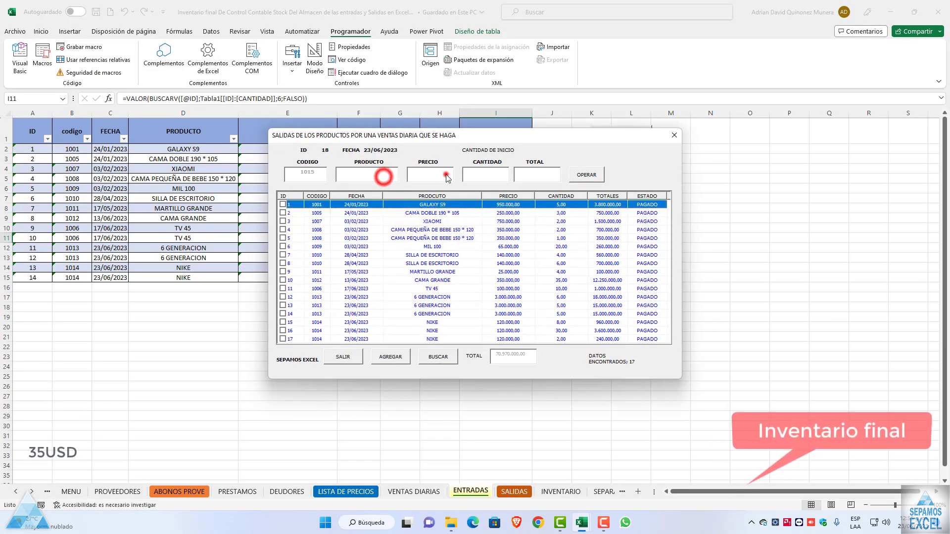
left_click(486, 174)
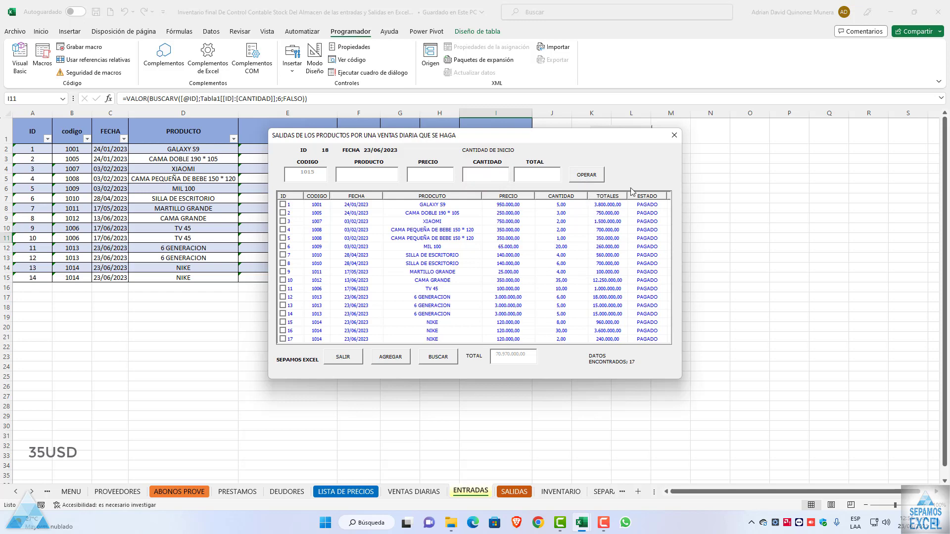
left_click(676, 136)
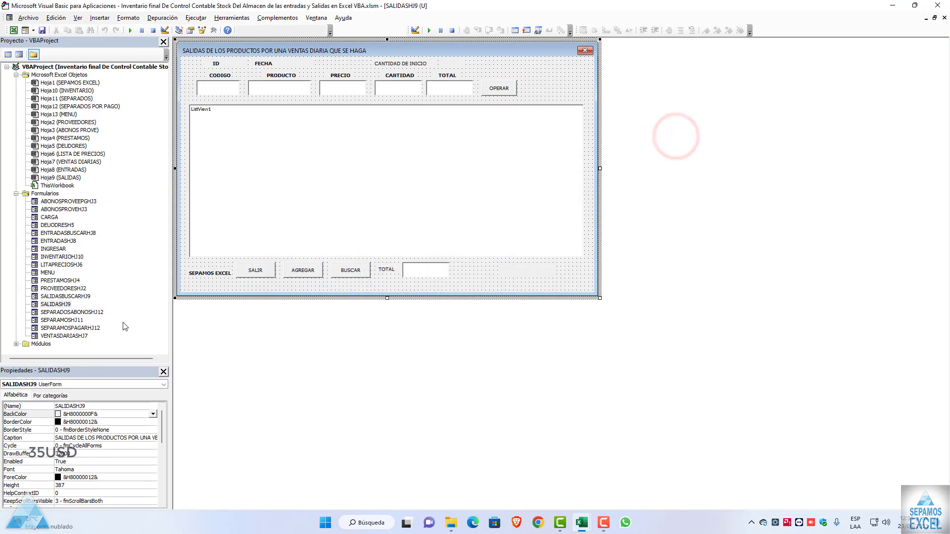
double_click(59, 312)
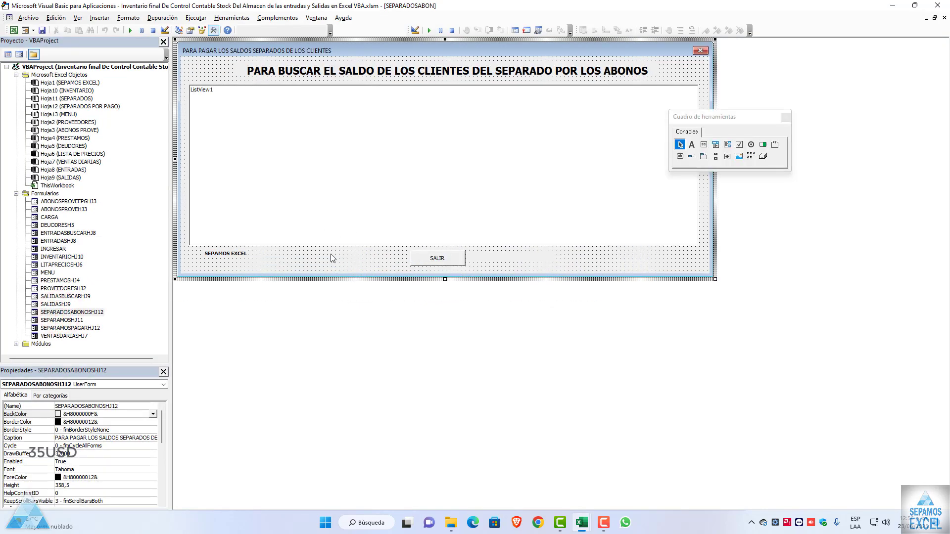
key("F5")
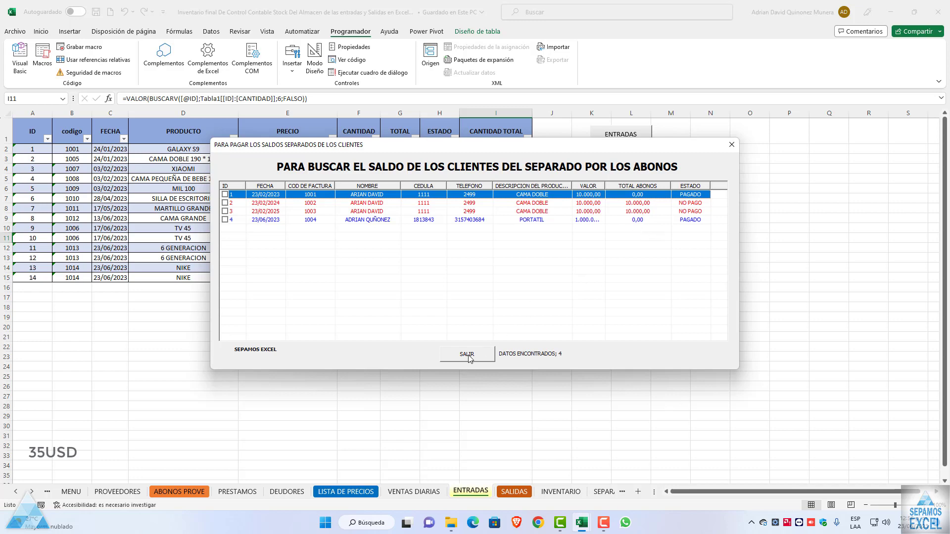
left_click(469, 358)
- Test-run the layaway entry form, triggering and dismissing the ten-digit cédula warning
double_click(73, 319)
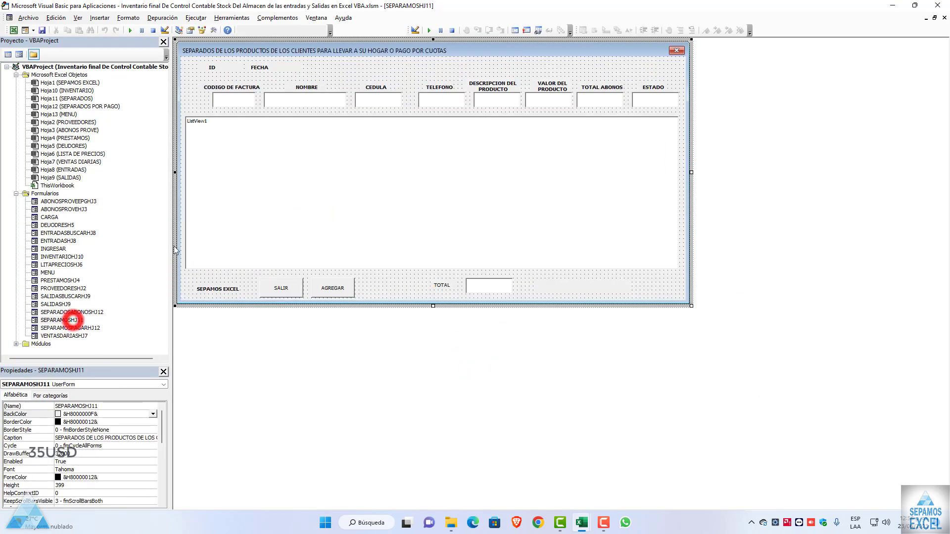
key("F5")
left_click(339, 186)
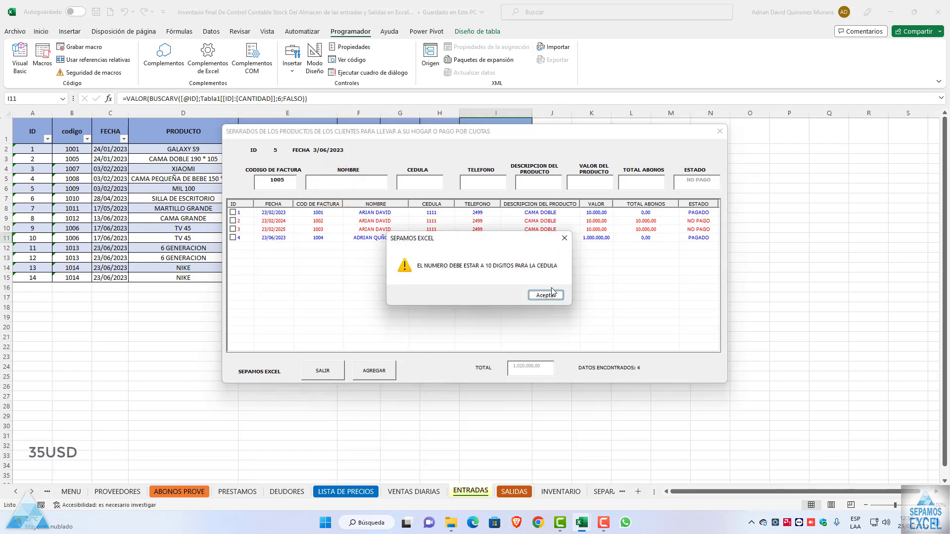
left_click(549, 294)
left_click(535, 179)
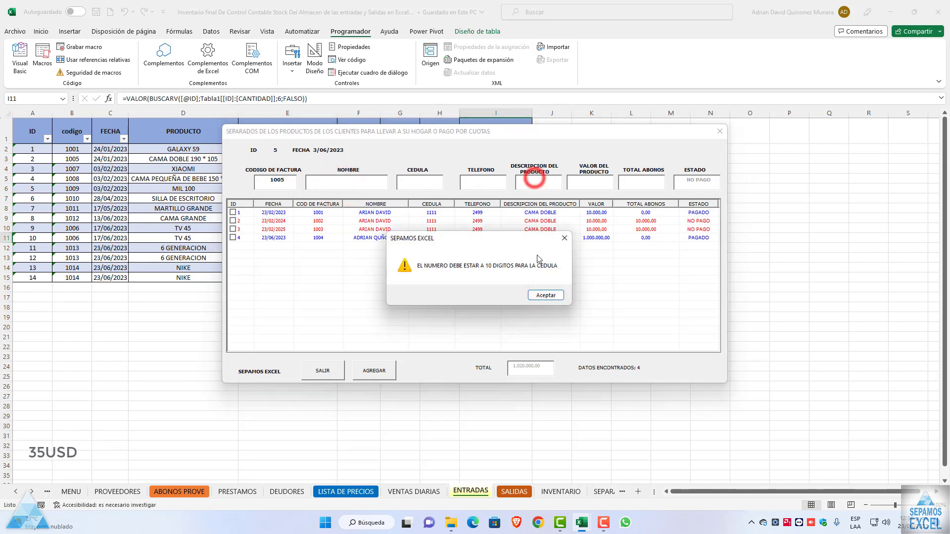
left_click(542, 295)
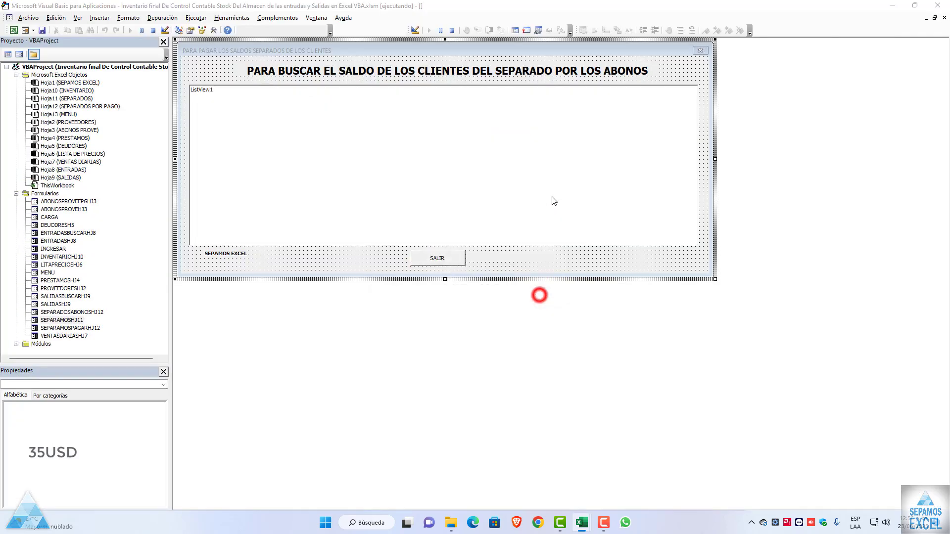
- Review the client-balances double-click handler's field assignment lines, then stop the running code
double_click(355, 267)
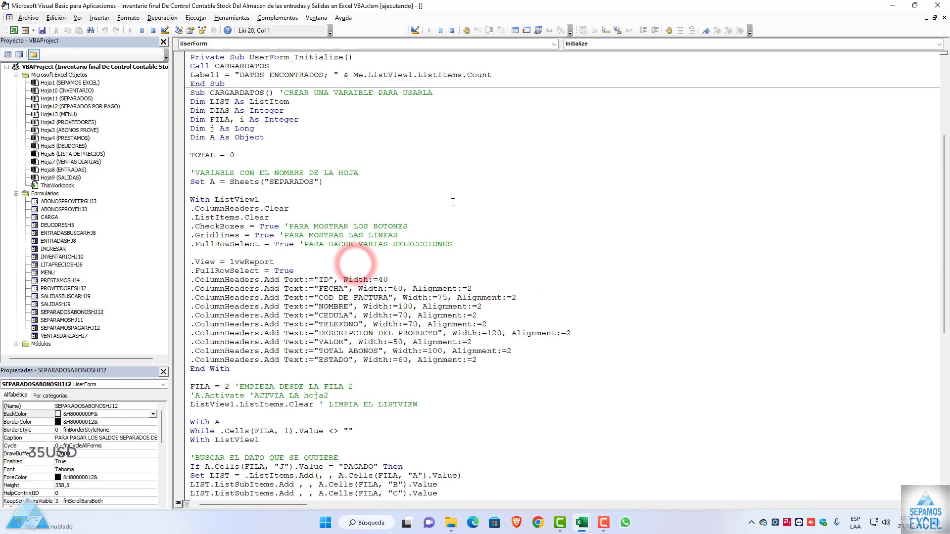
scroll(453, 202, "up", 5)
scroll(452, 201, "up", 1)
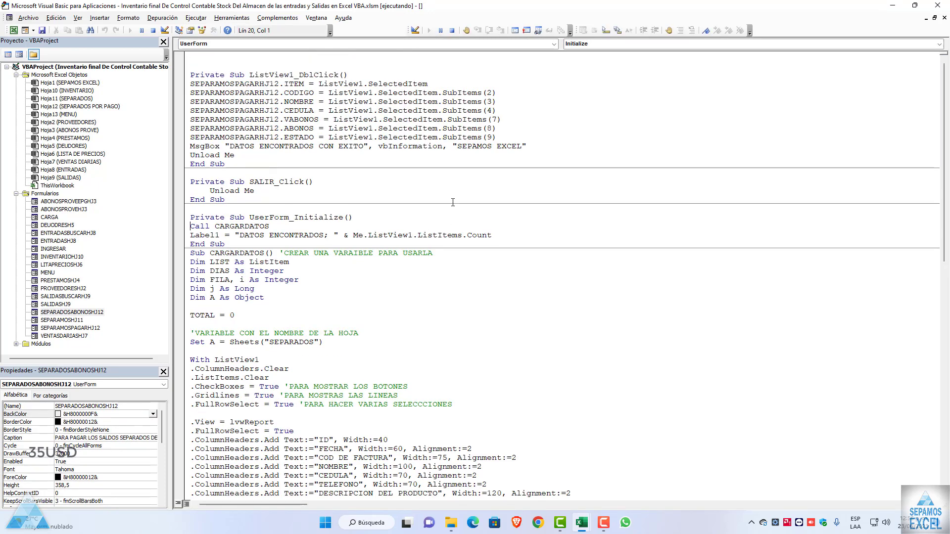
left_click_drag(527, 148, 176, 83)
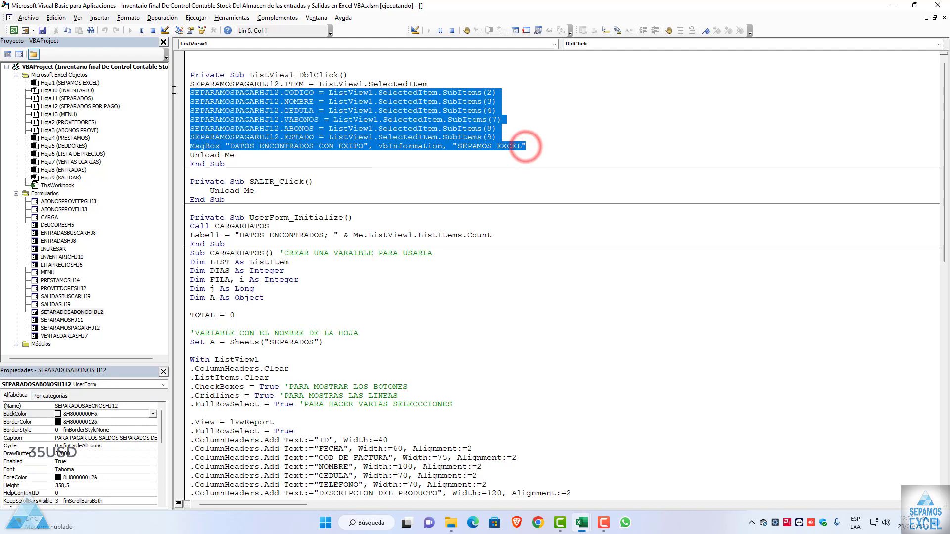
left_click(291, 155)
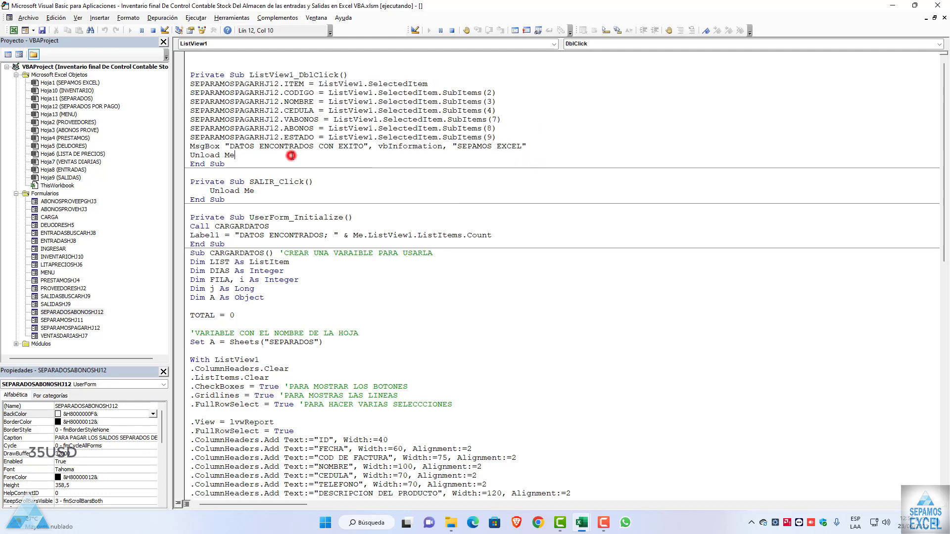
left_click(153, 30)
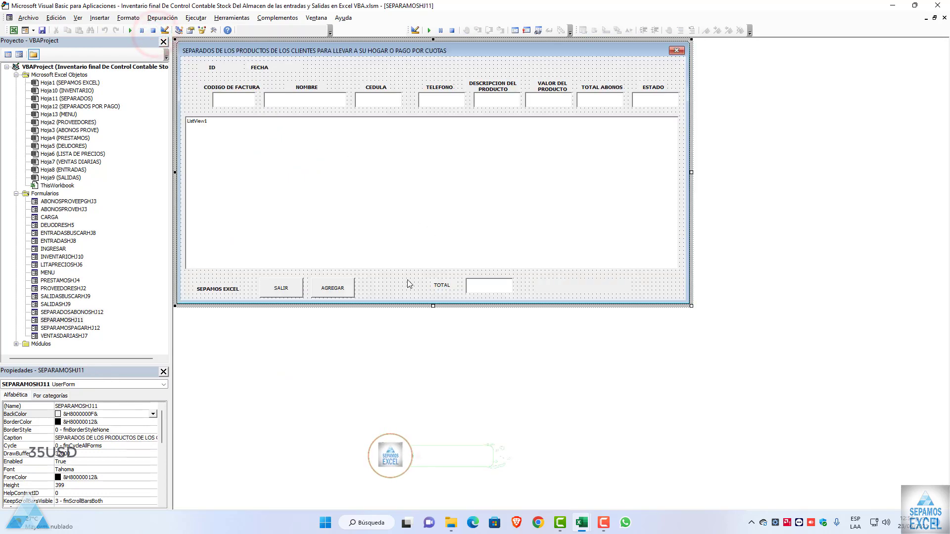
- Scroll through the layaway form's code
double_click(409, 284)
scroll(402, 219, "up", 3)
scroll(347, 198, "up", 8)
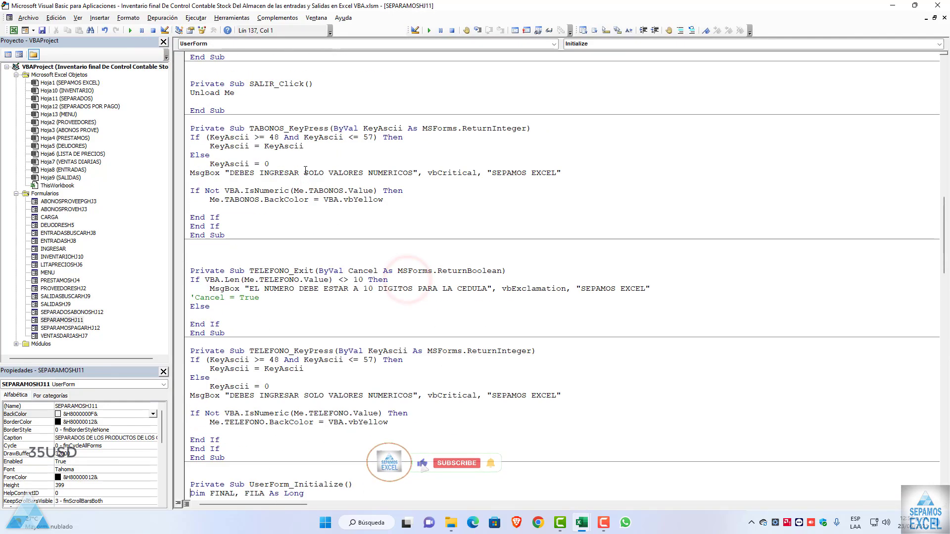
scroll(300, 180, "up", 10)
scroll(300, 180, "up", 13)
scroll(304, 184, "up", 4)
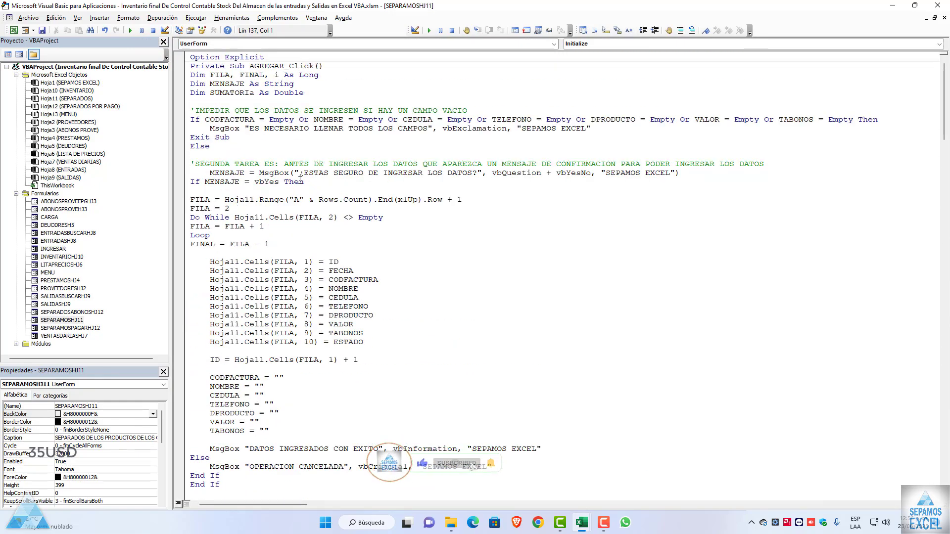
scroll(307, 189, "down", 9)
scroll(307, 188, "down", 10)
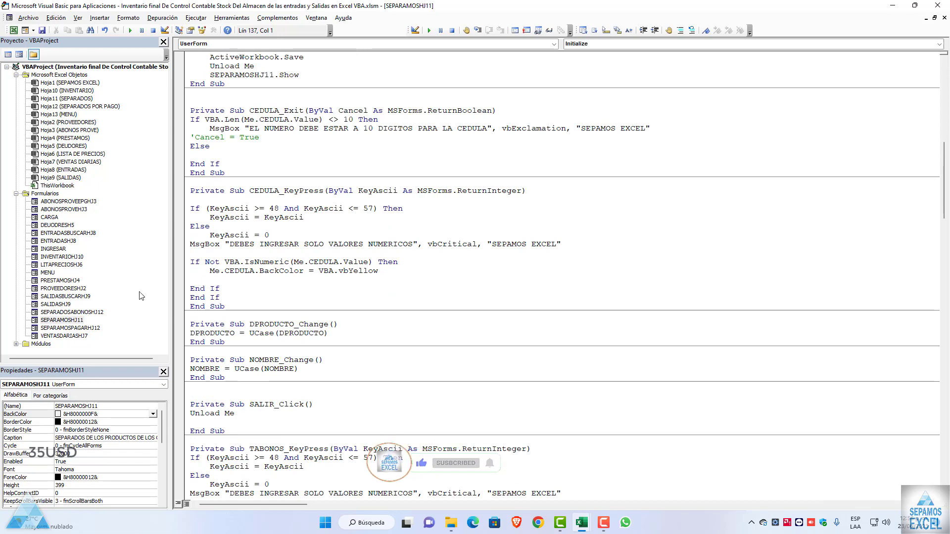
- Test-run the client-balances form and reopen its code
double_click(92, 313)
key("F5")
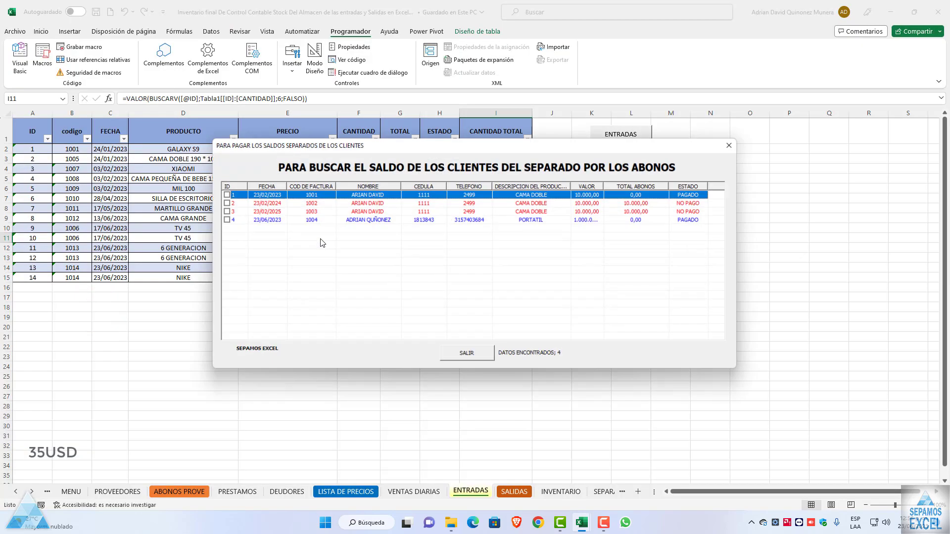
left_click(732, 145)
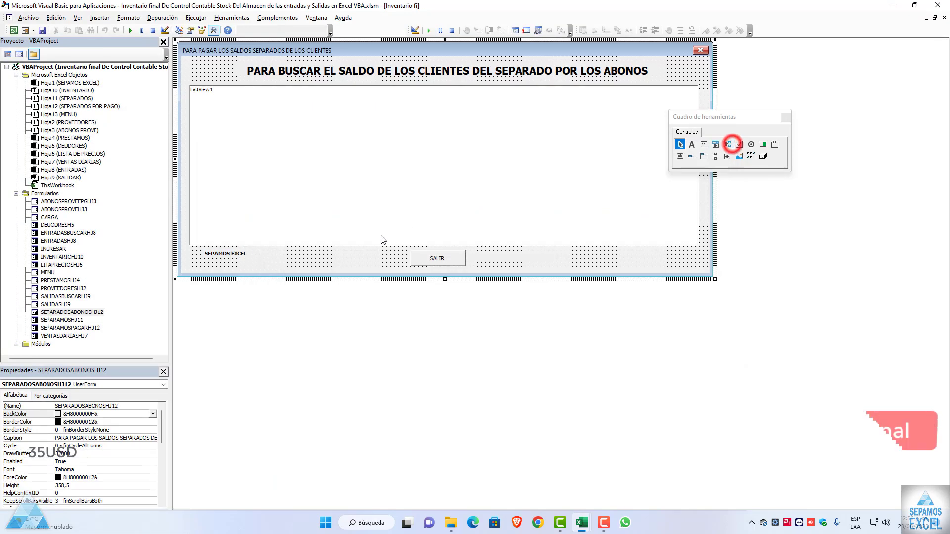
double_click(323, 257)
scroll(319, 171, "up", 1)
scroll(336, 148, "down", 5)
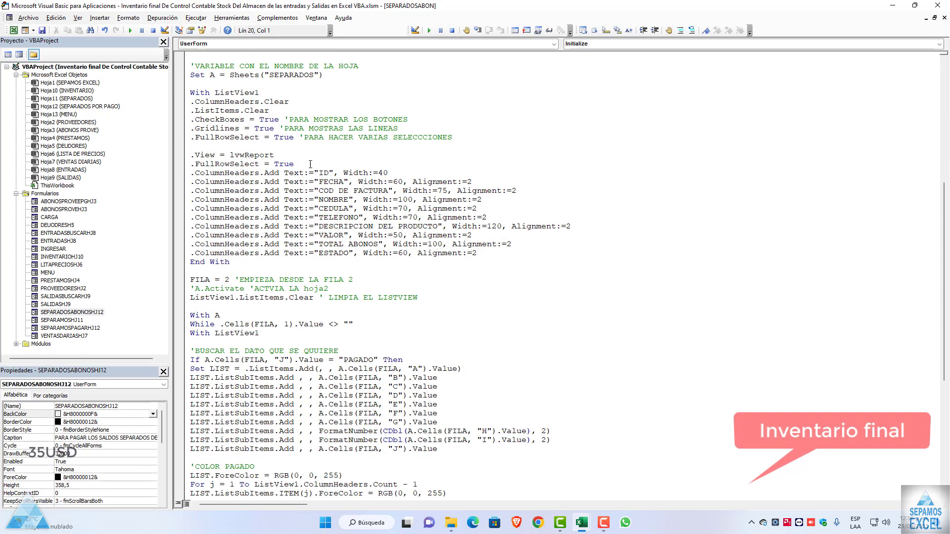
scroll(347, 139, "down", 6)
scroll(355, 128, "down", 4)
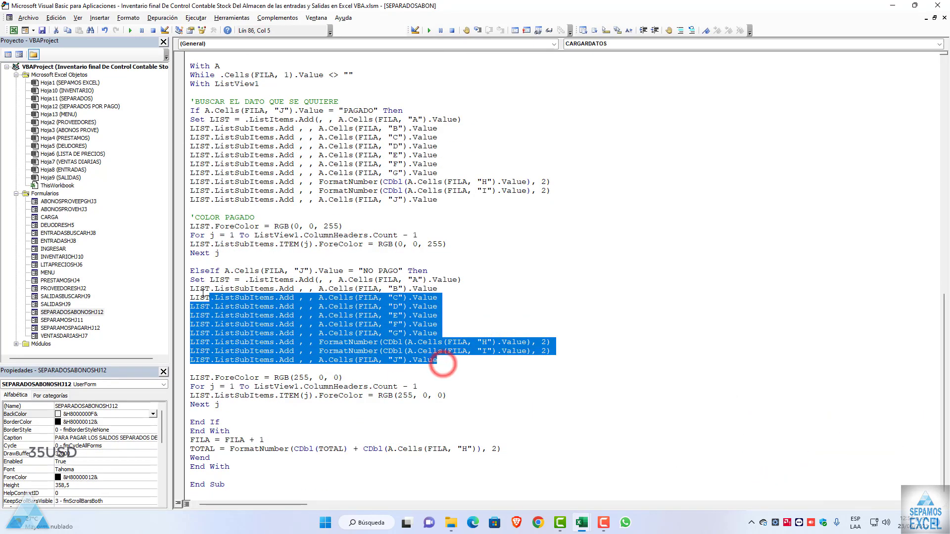
- Tab-indent the NO PAGO ListSubItems lines and the ColumnHeaders lines
left_click_drag(386, 355, 193, 291)
key("Tab")
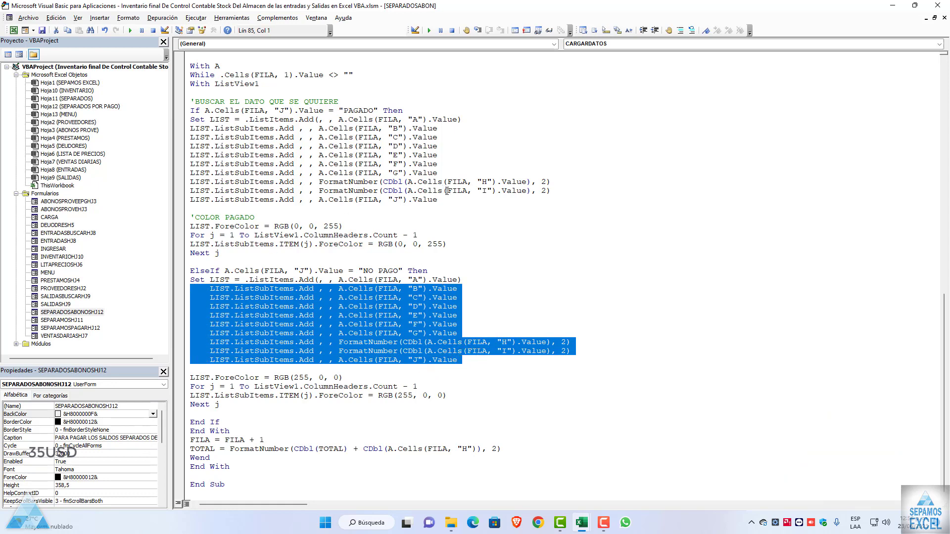
left_click_drag(462, 200, 191, 129)
scroll(319, 206, "up", 5)
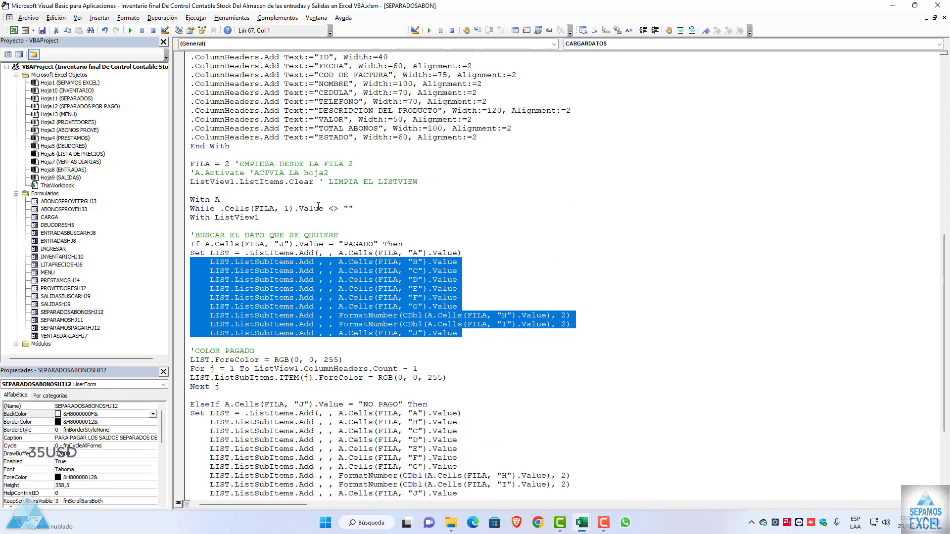
scroll(318, 206, "up", 5)
left_click(489, 272)
key("shift+Home")
key("shift+Up")
key("shift+Up")
key("shift+Up")
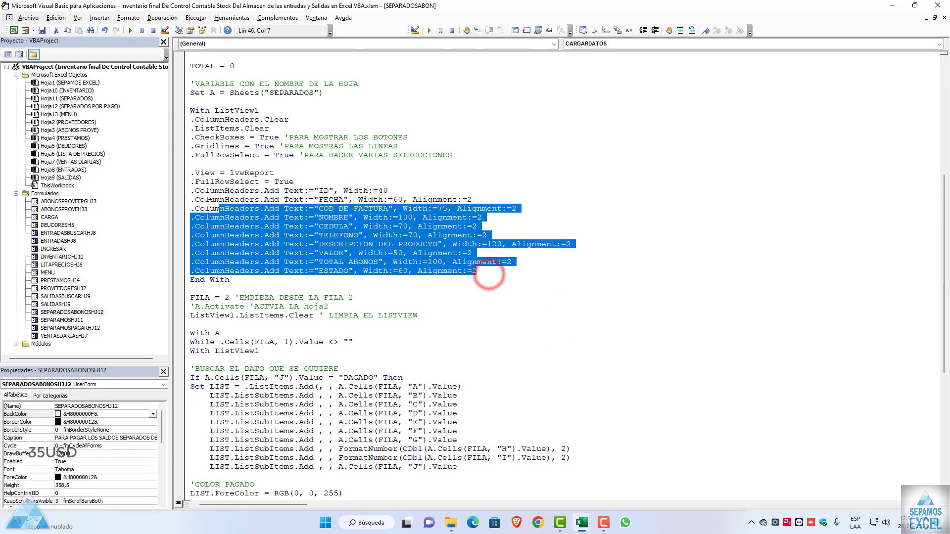
key("shift+Up")
key("shift+Up")
key("Tab")
left_click(399, 166)
- Change the VALOR column Width from 50 to 60 and rerun the form, listing 4 records
key("F5")
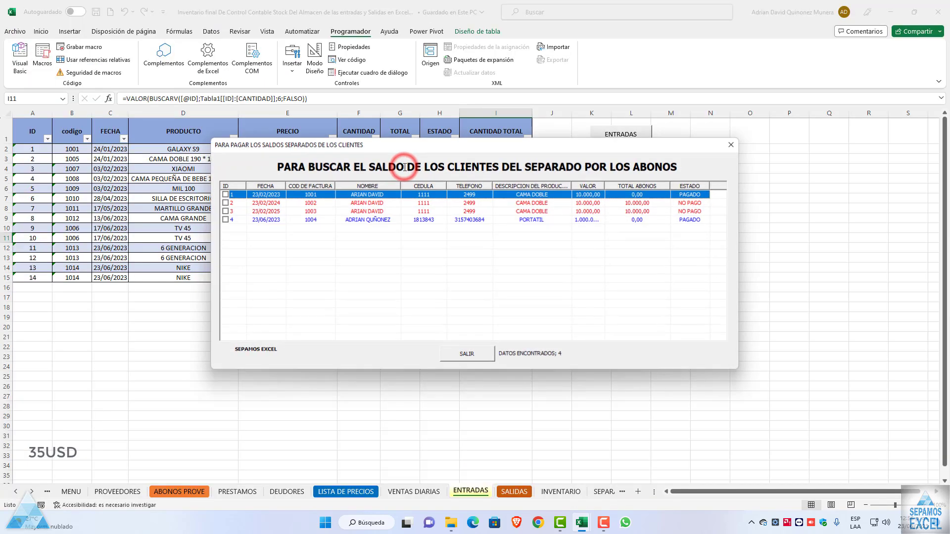
left_click(731, 145)
double_click(380, 259)
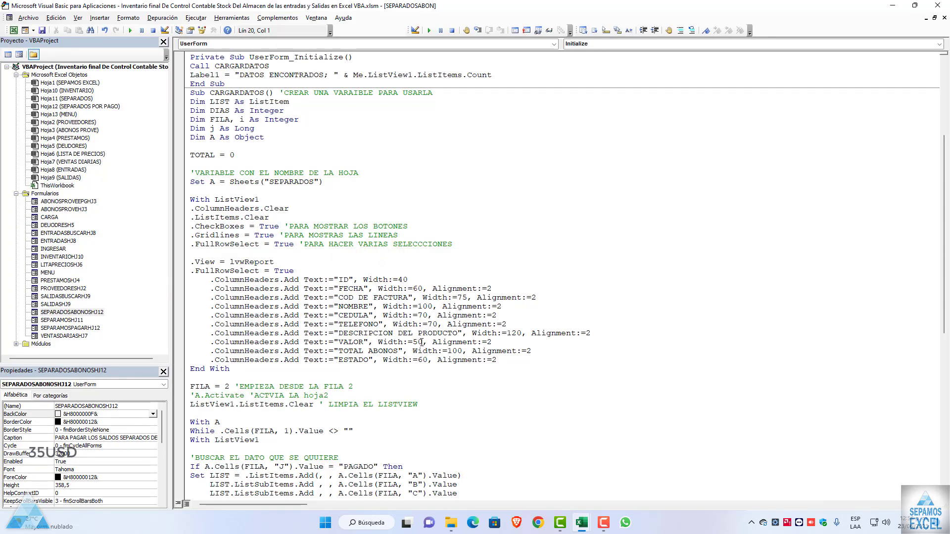
key("BackSpace")
type("6")
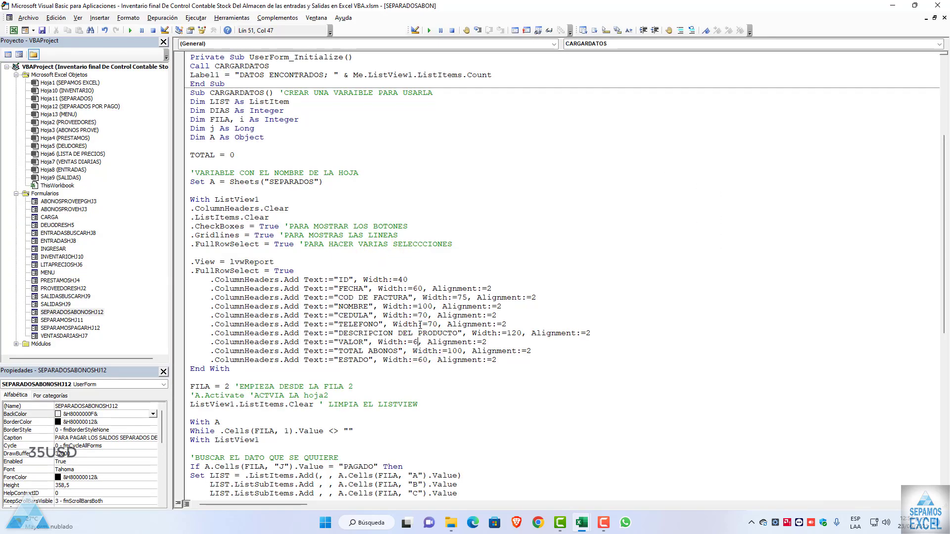
key("F5")
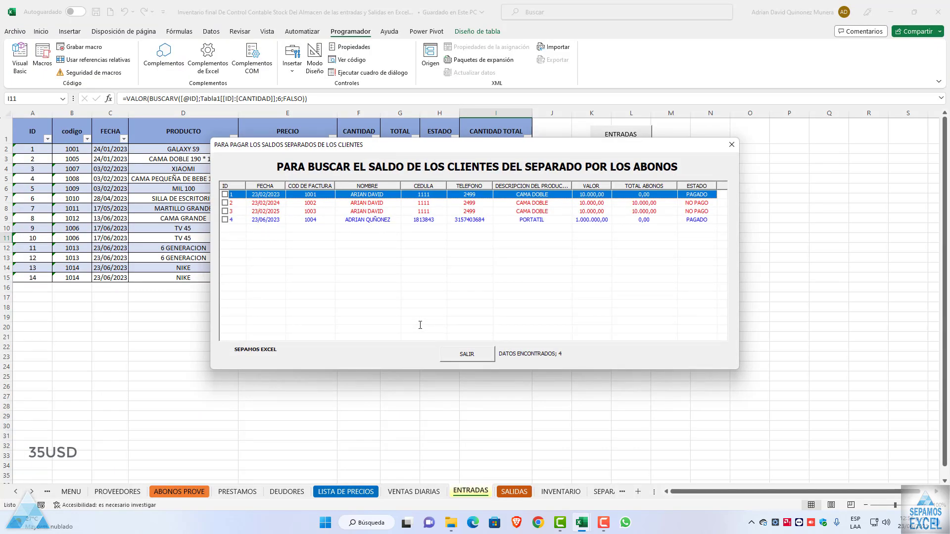
left_click(731, 147)
double_click(313, 267)
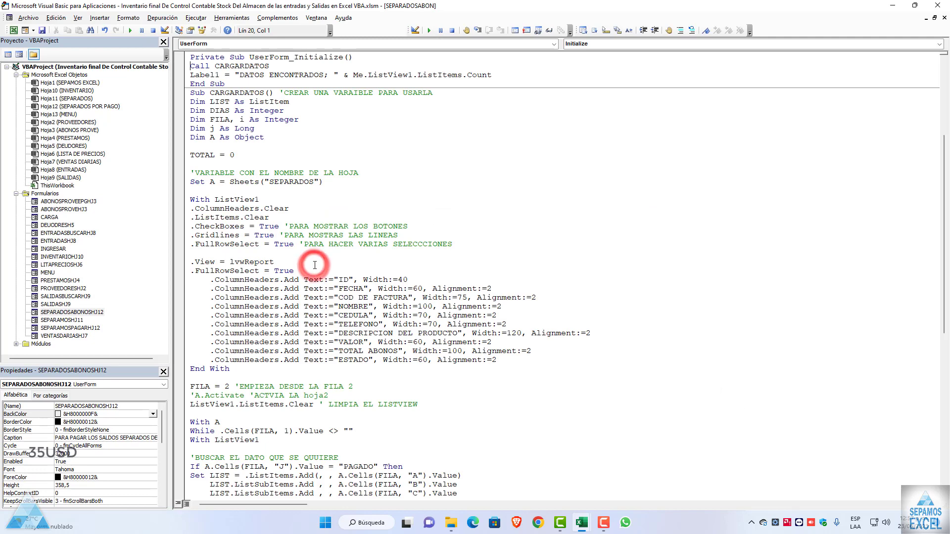
scroll(315, 266, "up", 6)
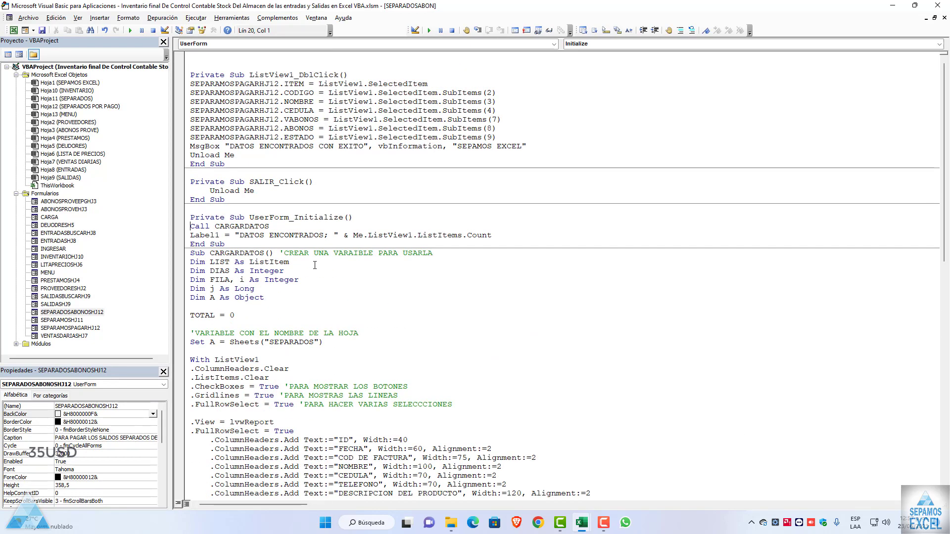
scroll(314, 265, "down", 3)
scroll(314, 265, "down", 3)
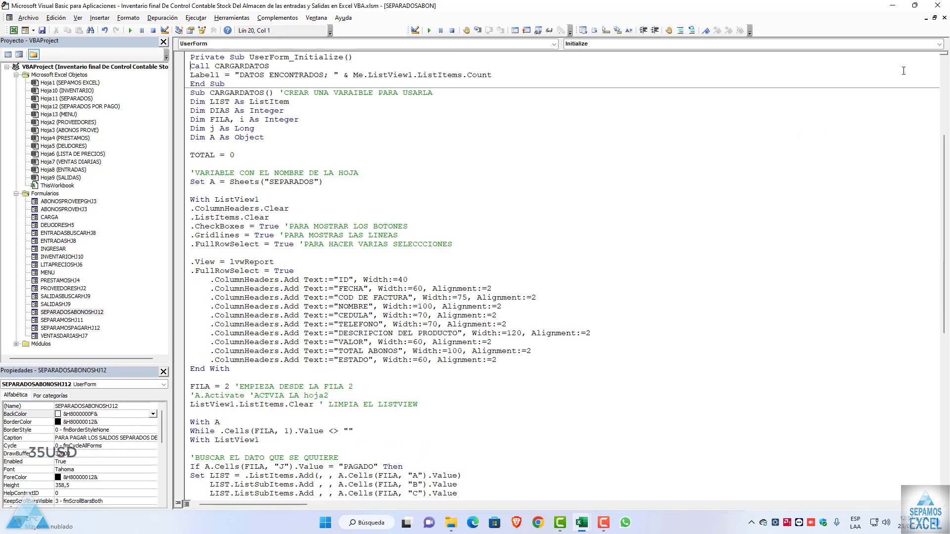
left_click(943, 17)
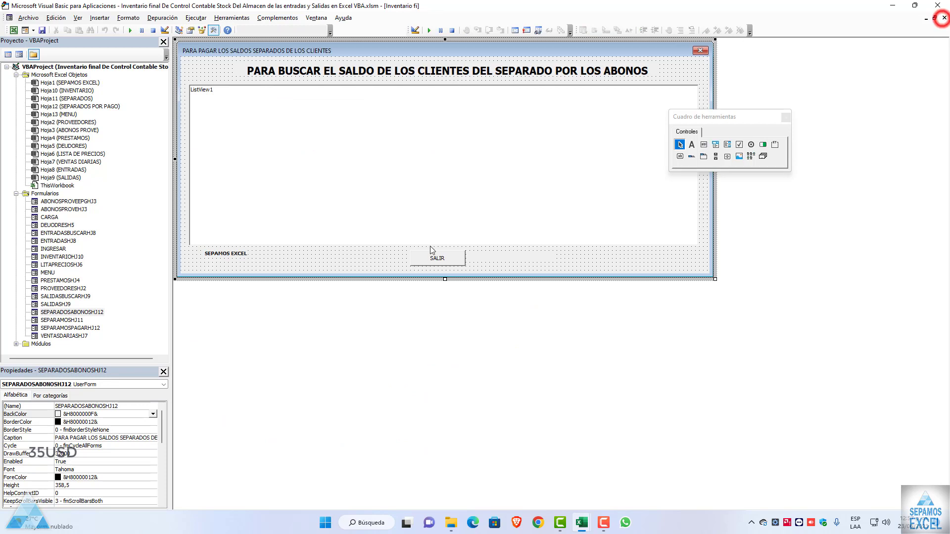
- Reopen the SEPARAMOSHJ11 layaway form's code and scroll through it
left_click(944, 18)
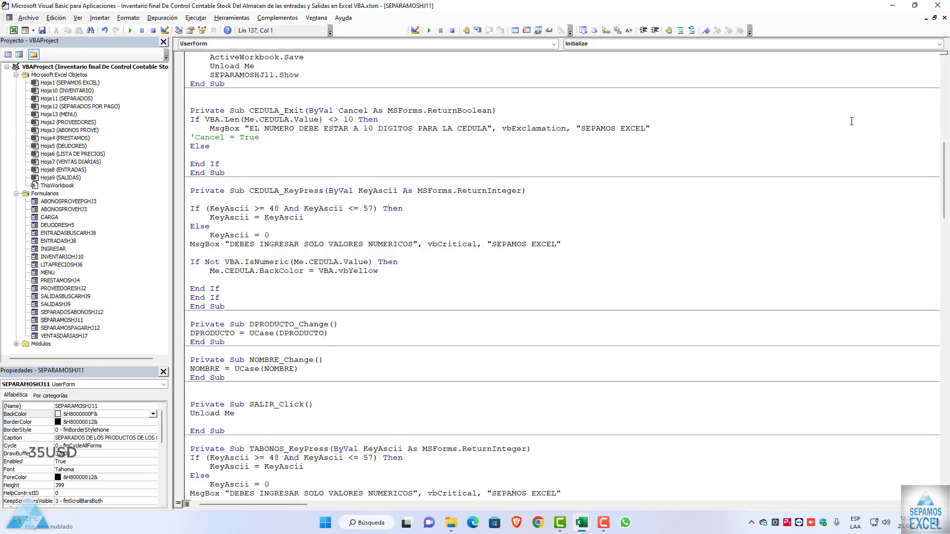
scroll(577, 290, "down", 6)
left_click(945, 18)
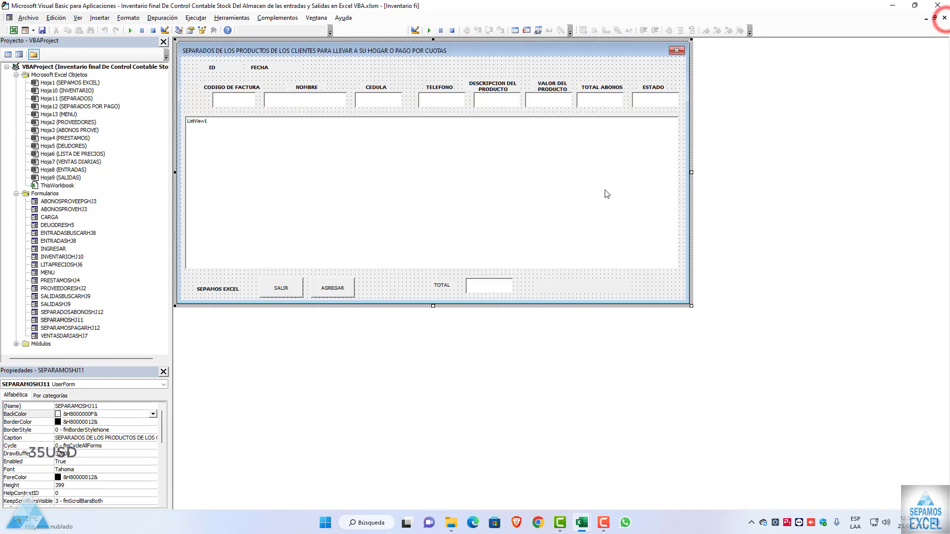
double_click(404, 278)
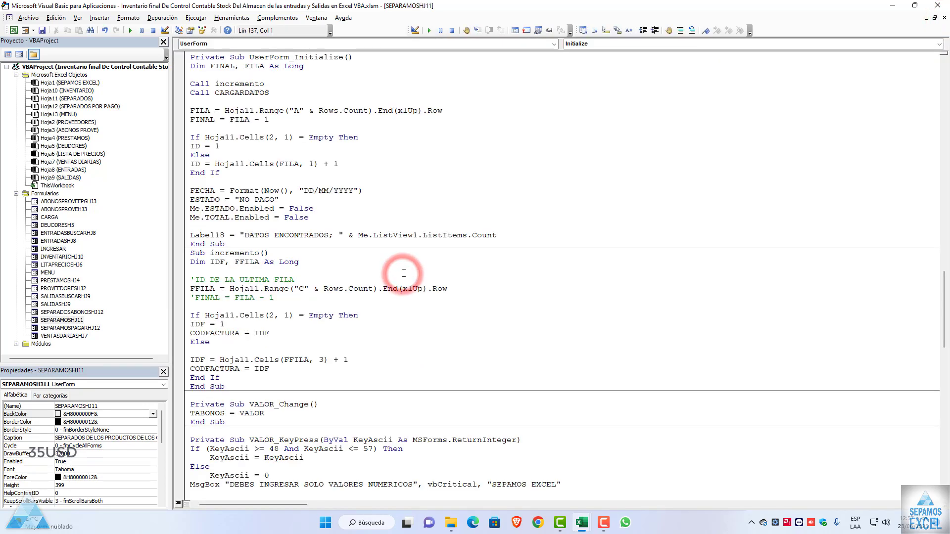
scroll(403, 272, "down", 1)
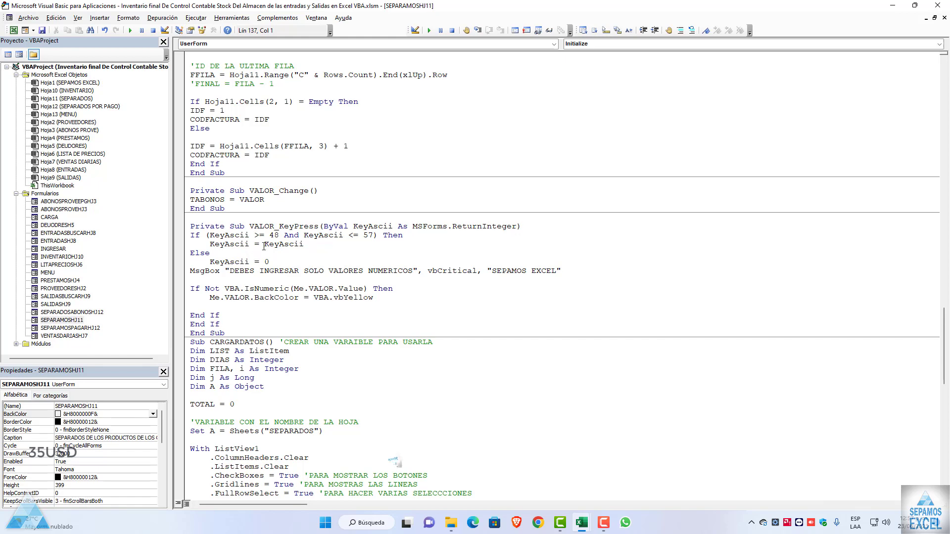
scroll(264, 244, "down", 5)
scroll(265, 237, "down", 2)
scroll(266, 230, "down", 3)
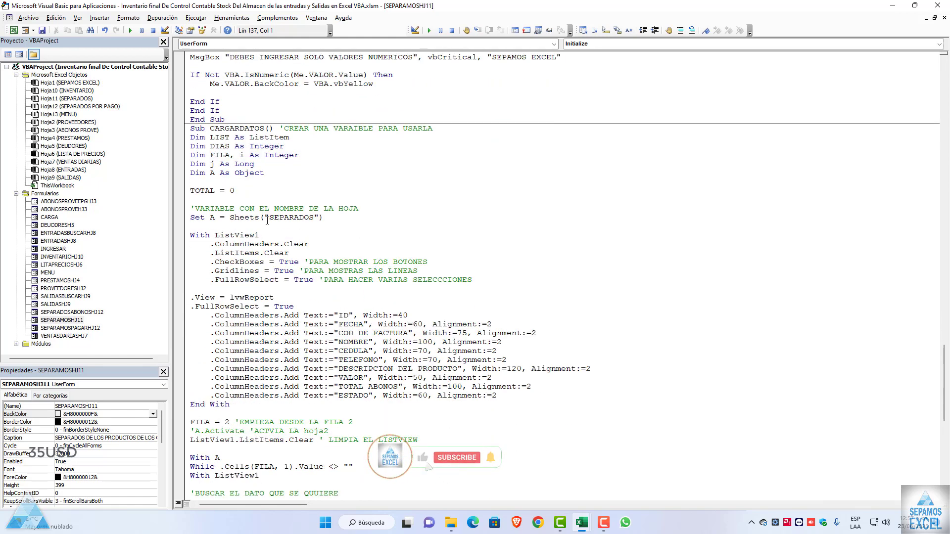
scroll(267, 221, "down", 3)
scroll(267, 221, "down", 6)
scroll(267, 221, "down", 4)
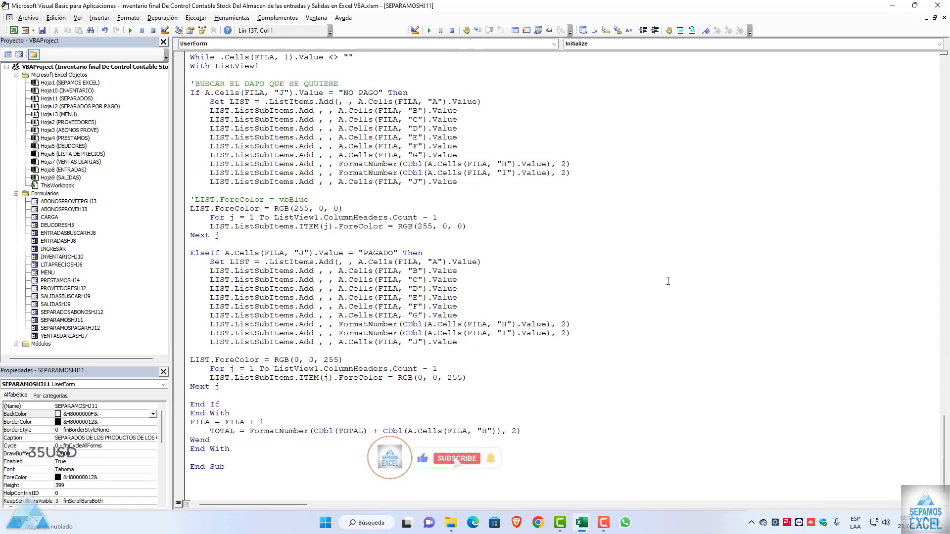
scroll(565, 268, "up", 14)
scroll(565, 269, "up", 7)
scroll(539, 257, "up", 7)
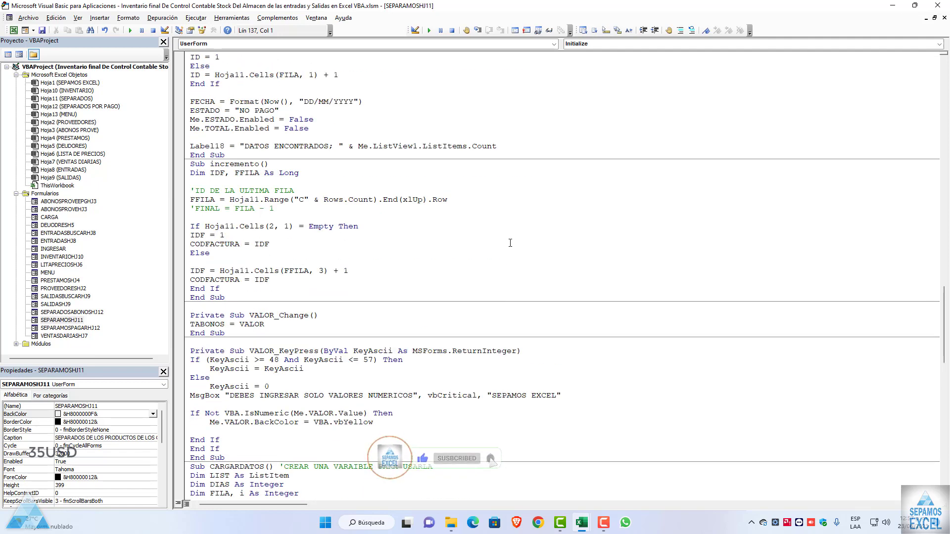
scroll(510, 243, "up", 1)
scroll(510, 243, "up", 7)
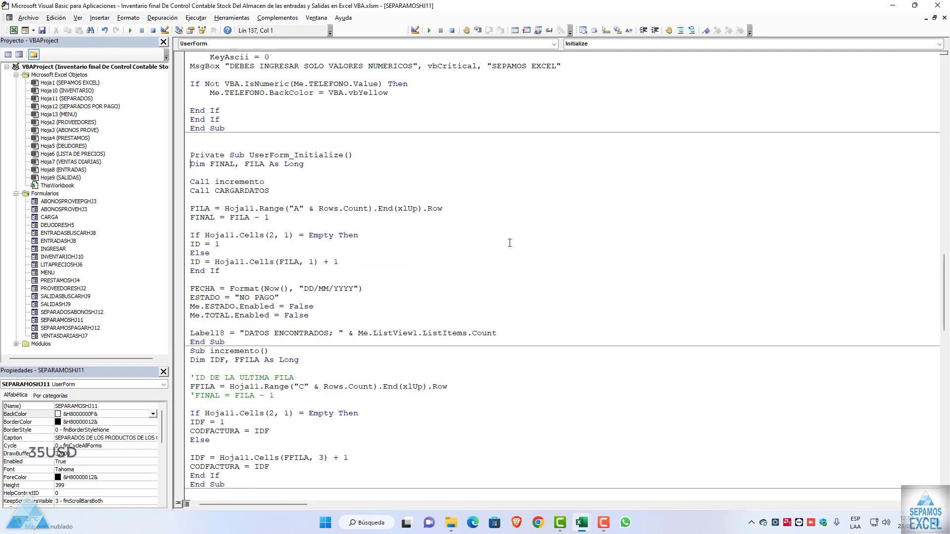
scroll(510, 243, "up", 2)
scroll(510, 243, "up", 8)
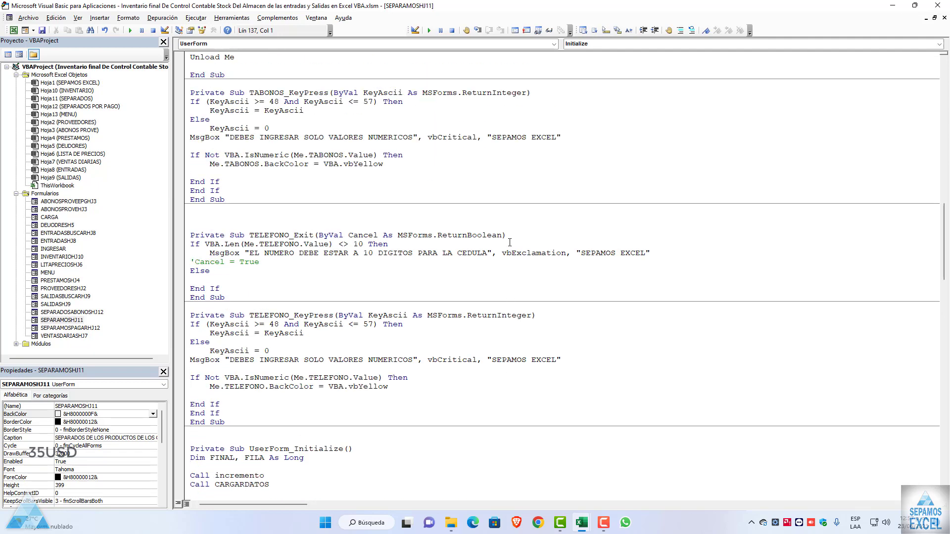
- Delete the blank lines above TELEFONO_Exit, then open SEPARAMOSPAGARHJ12 for design
left_click(281, 224)
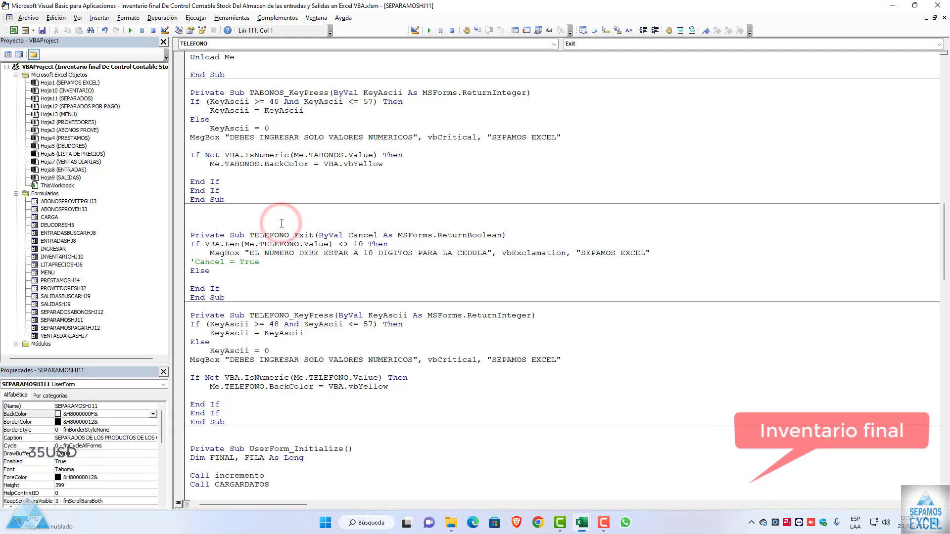
key("BackSpace")
key("BackSpace")
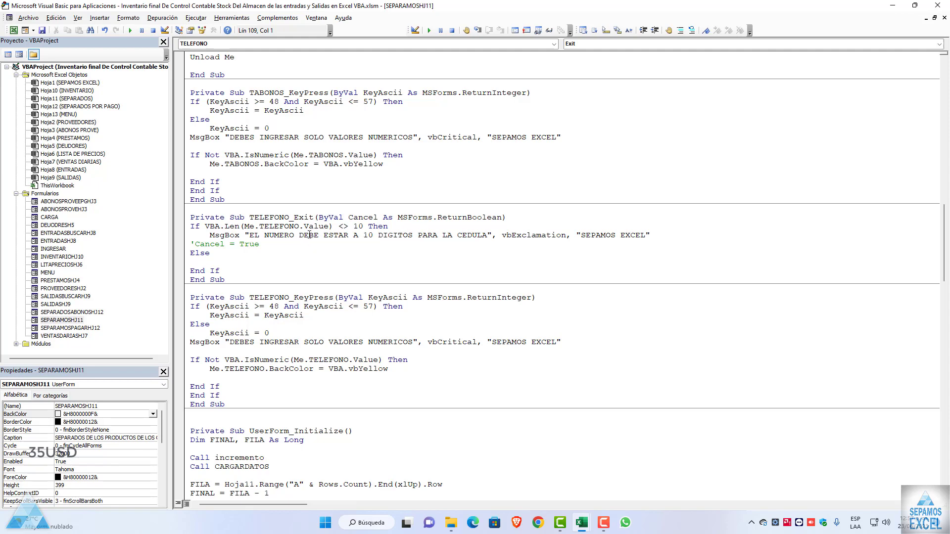
scroll(305, 250, "up", 6)
scroll(304, 243, "up", 9)
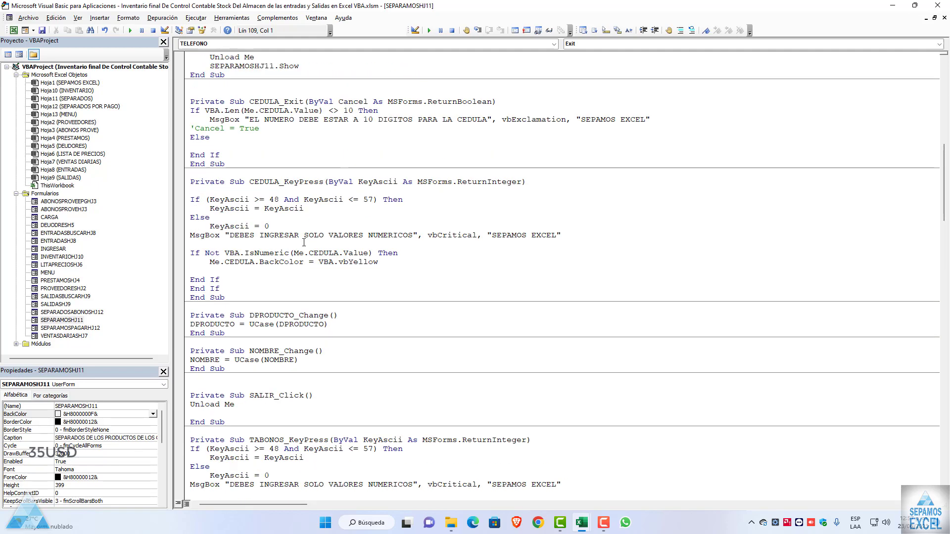
scroll(304, 243, "up", 6)
scroll(304, 243, "up", 9)
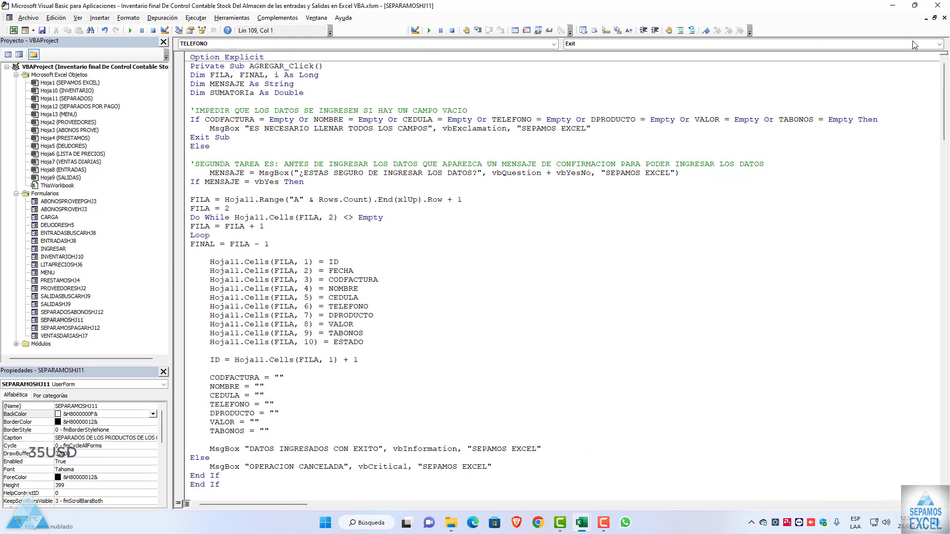
left_click(945, 18)
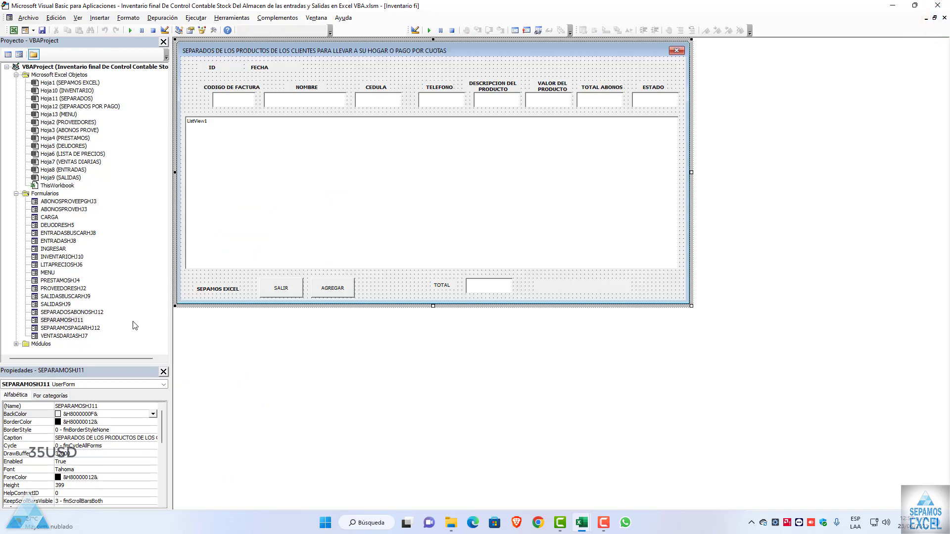
double_click(91, 329)
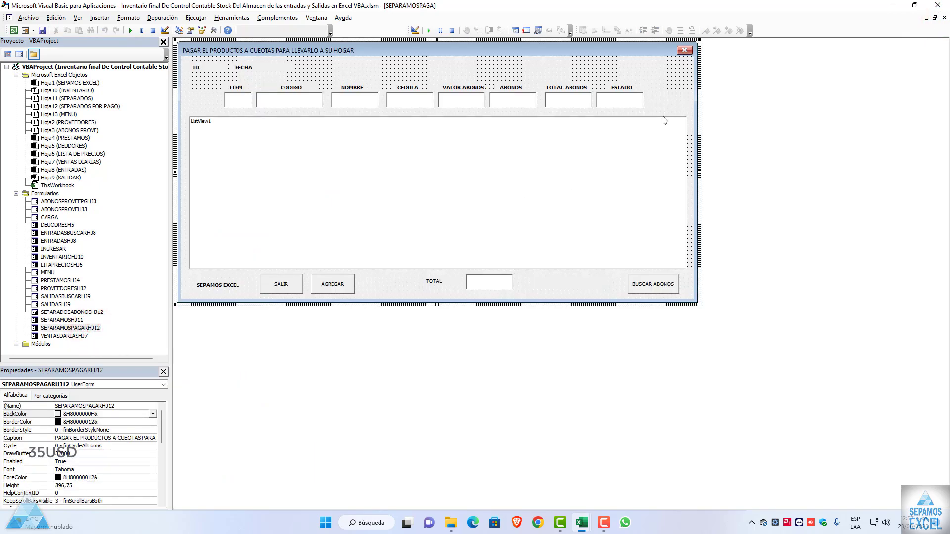
- Run SEPARAMOSPAGARHJ12, trying each entry field with its 3 listed records
key("F5")
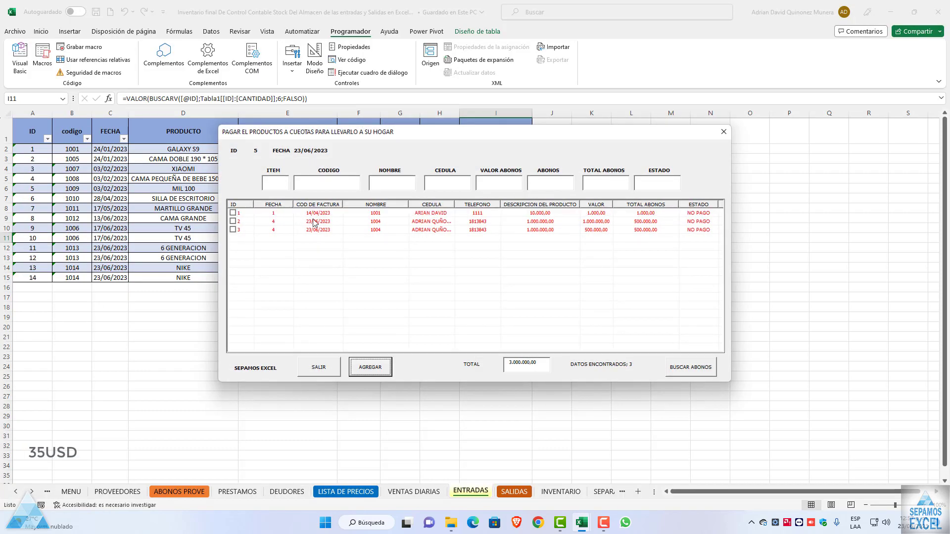
left_click(391, 183)
left_click(448, 183)
left_click(497, 183)
left_click(551, 183)
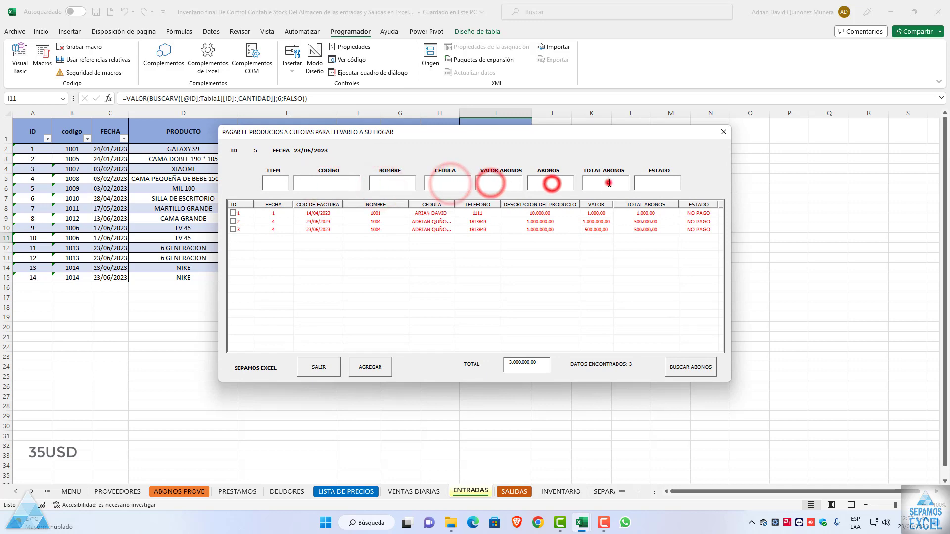
left_click(608, 183)
left_click(668, 182)
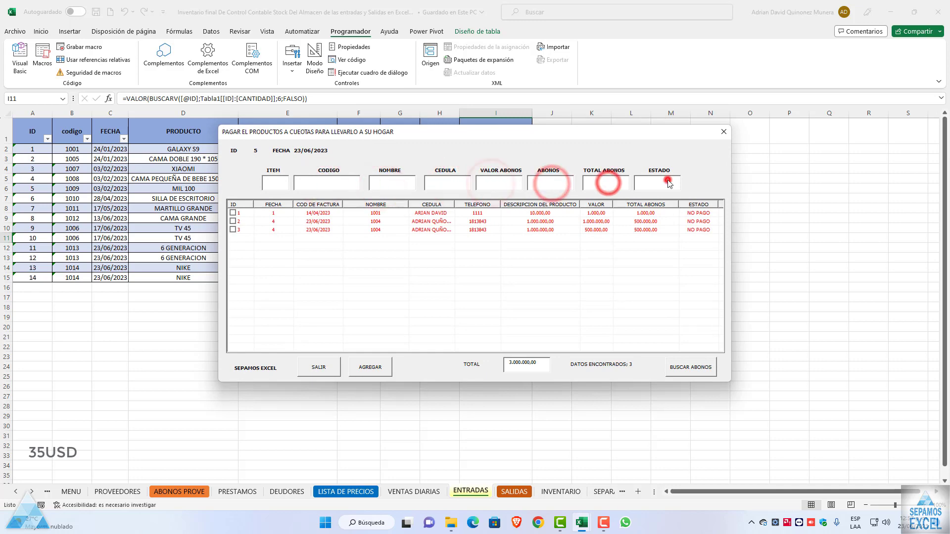
left_click(725, 134)
- Run VENTASDIARIASHJ7 to see its 5 records, then close all form designers
double_click(79, 336)
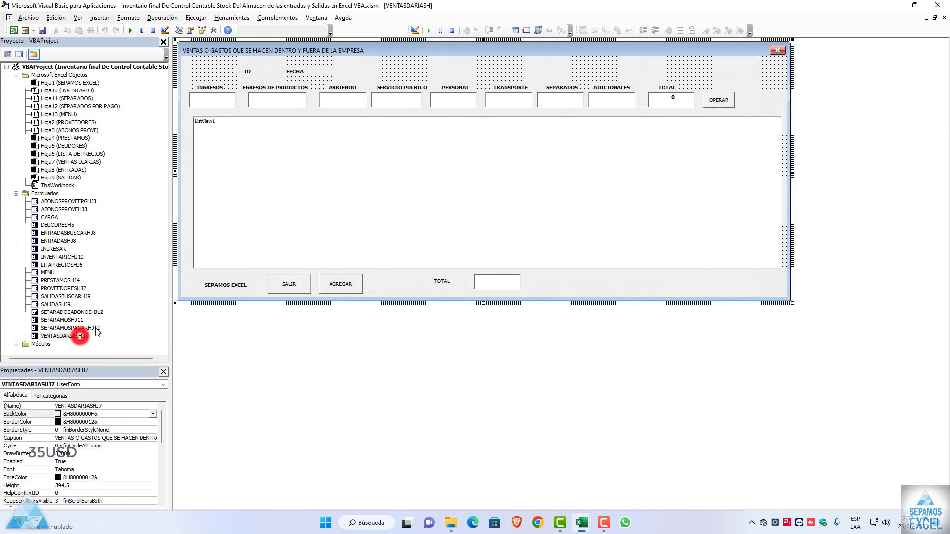
key("F5")
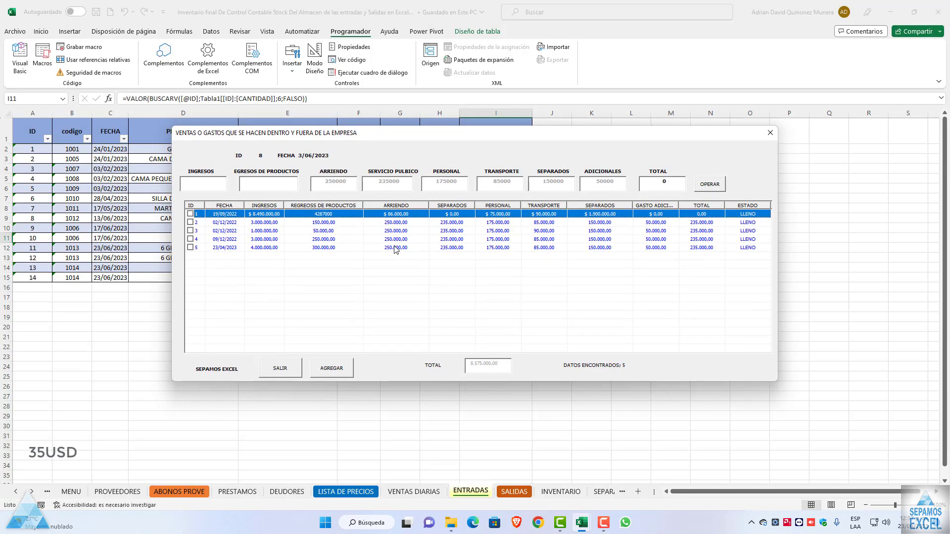
left_click(770, 134)
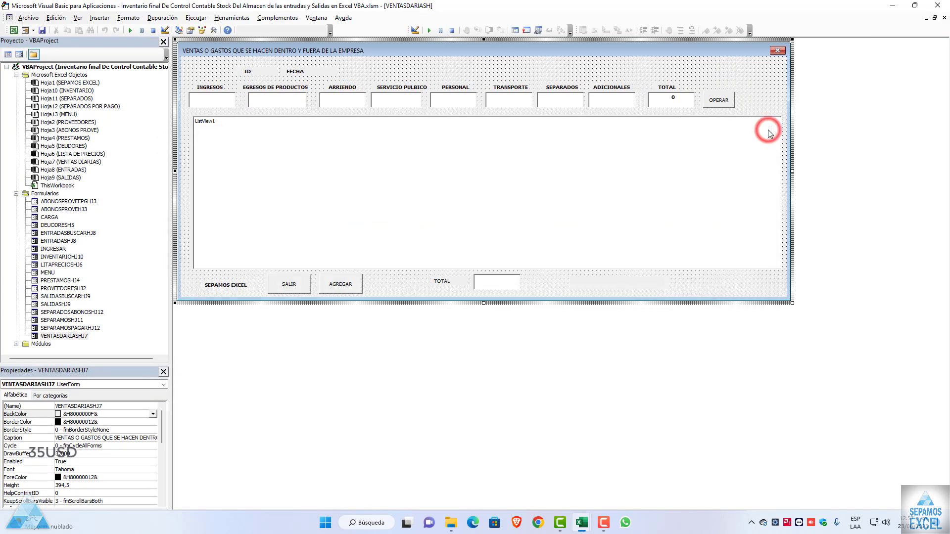
left_click(944, 18)
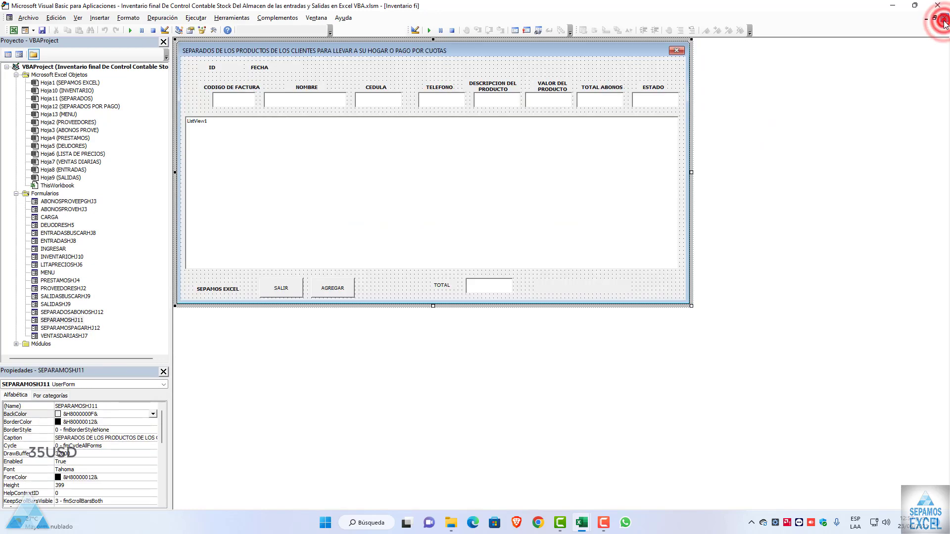
left_click(944, 19)
left_click(944, 18)
- Return from the VBA editor to the workbook and switch to the MENU sheet
left_click(948, 6)
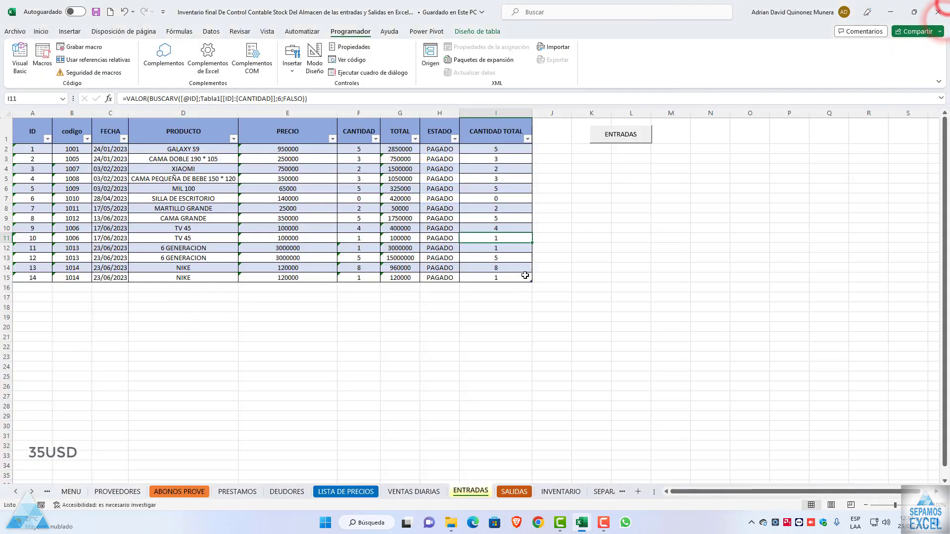
left_click(641, 276)
left_click(70, 488)
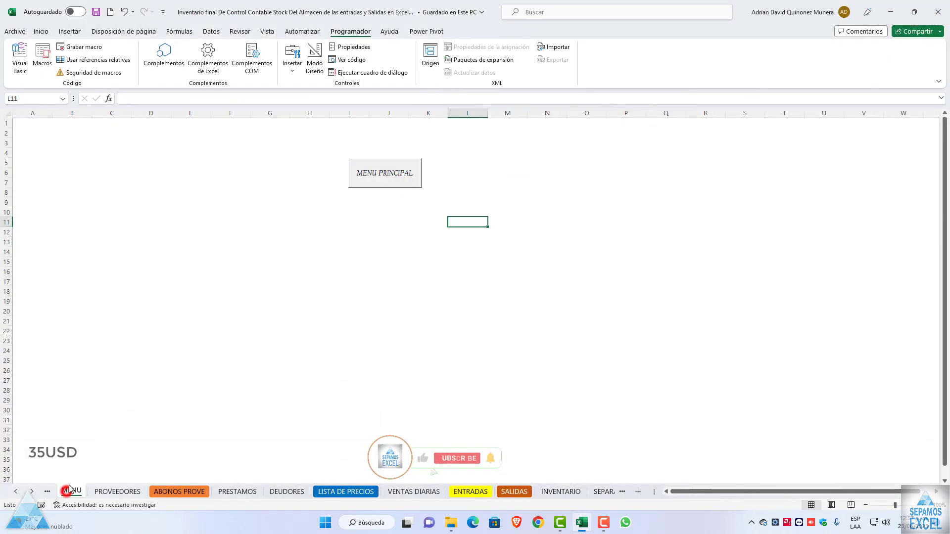
- Open the MENU GENERAL panel via MENU PRINCIPAL, drag it up-left, then close it
left_click(384, 181)
left_click(471, 236)
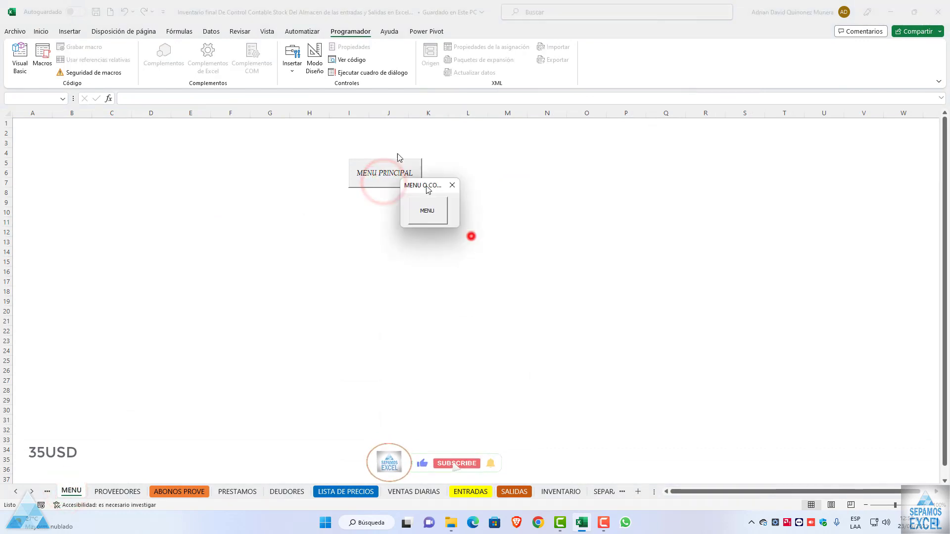
left_click(369, 146)
left_click_drag(384, 129, 342, 124)
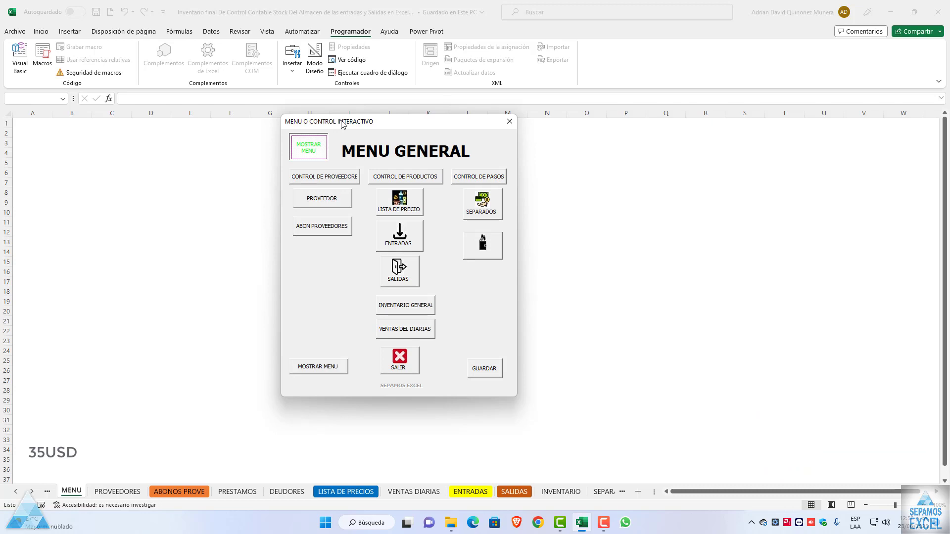
left_click_drag(412, 123, 400, 75)
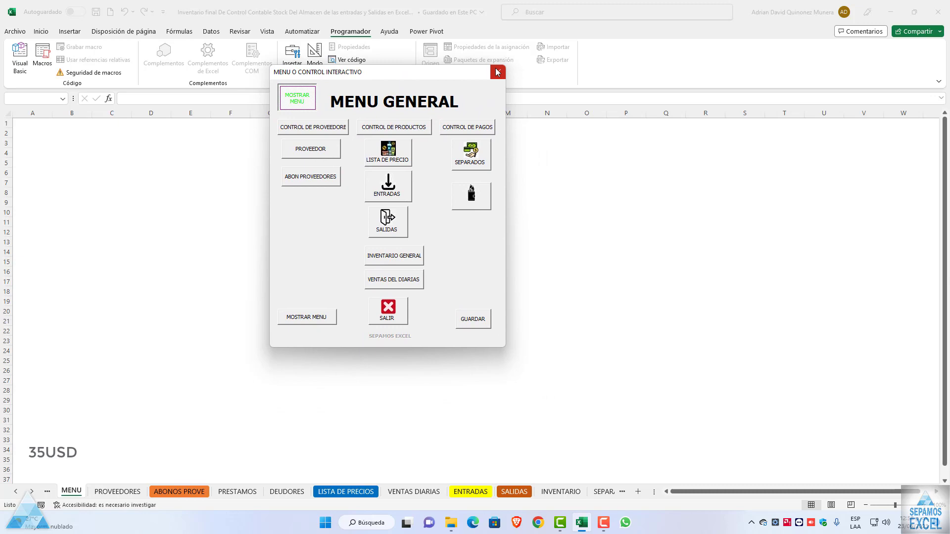
left_click(498, 72)
- Step through the sheets from PROVEEDORES to SEPARADOS POR PAGO, briefly opening and closing the client balance form
left_click(118, 492)
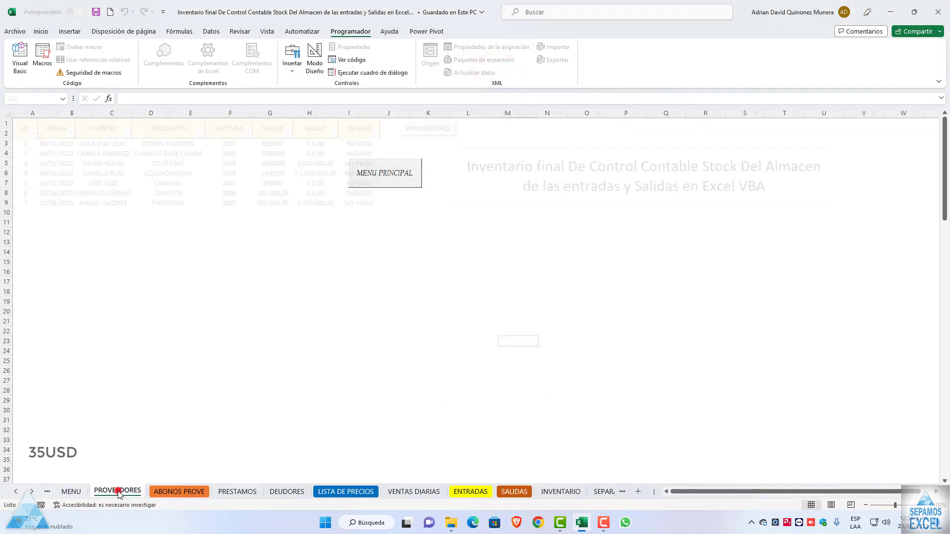
left_click(439, 127)
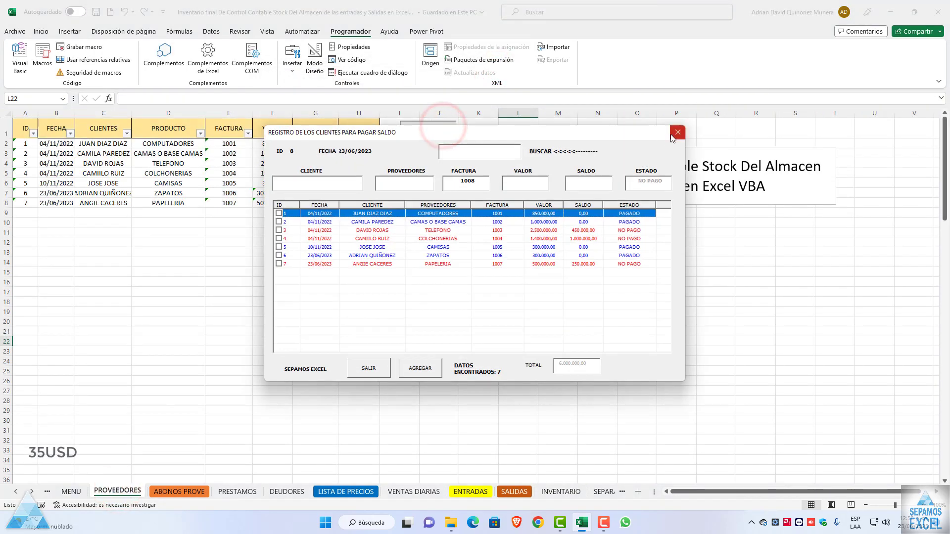
left_click(678, 132)
left_click(231, 492)
left_click(282, 491)
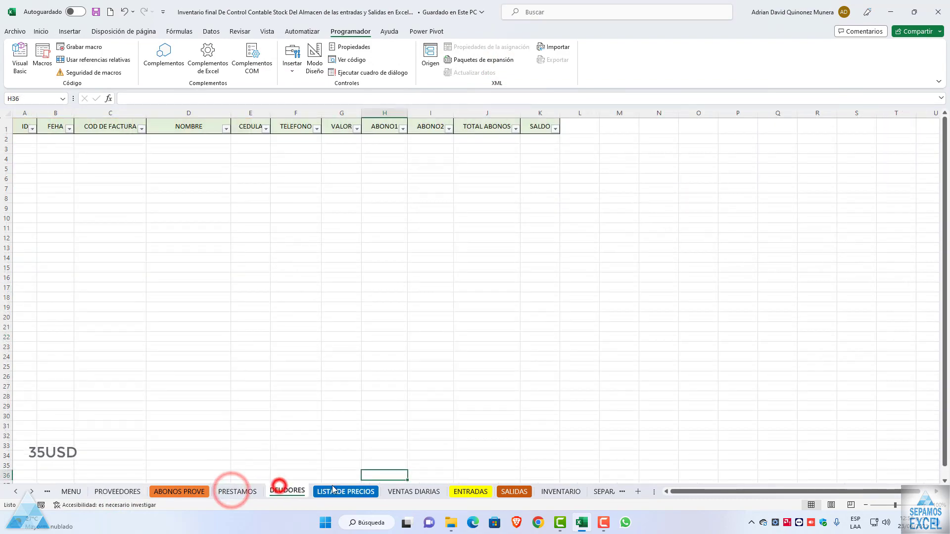
left_click(335, 490)
left_click(394, 490)
left_click(463, 490)
left_click(506, 491)
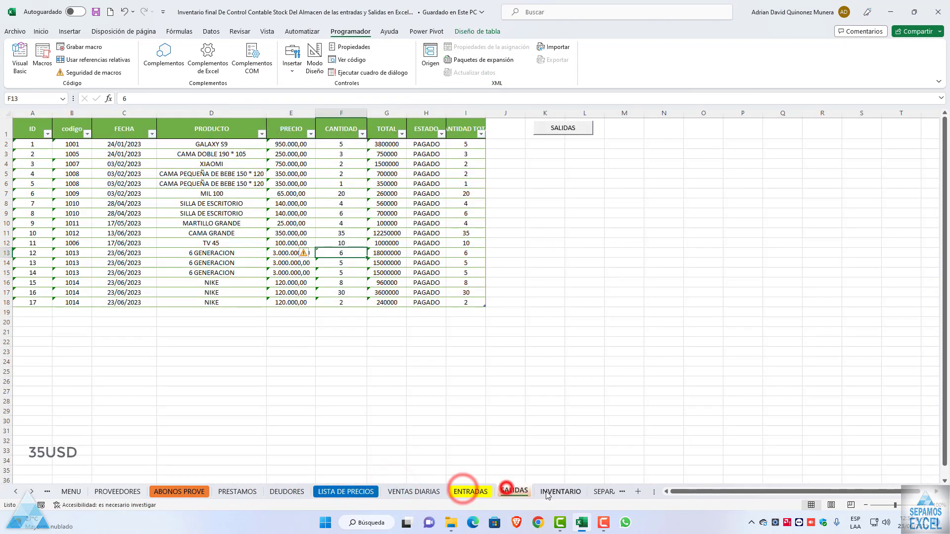
left_click(547, 492)
left_click(604, 492)
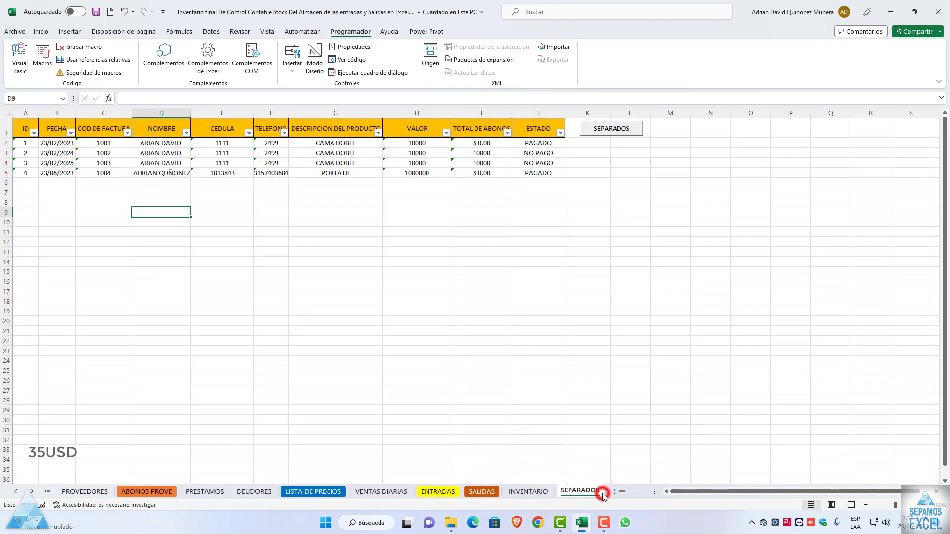
left_click(611, 491)
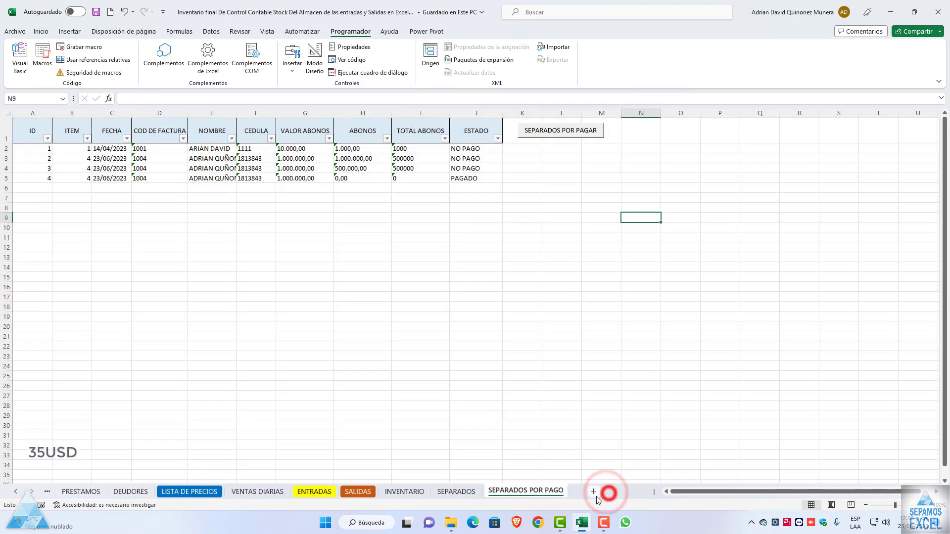
- Go back through SEPARADOS, INVENTARIO, SALIDAS, ENTRADAS and VENTAS DIARIAS to the first sheet tabs
left_click(456, 491)
left_click(404, 492)
left_click(358, 492)
left_click(315, 492)
left_click(257, 492)
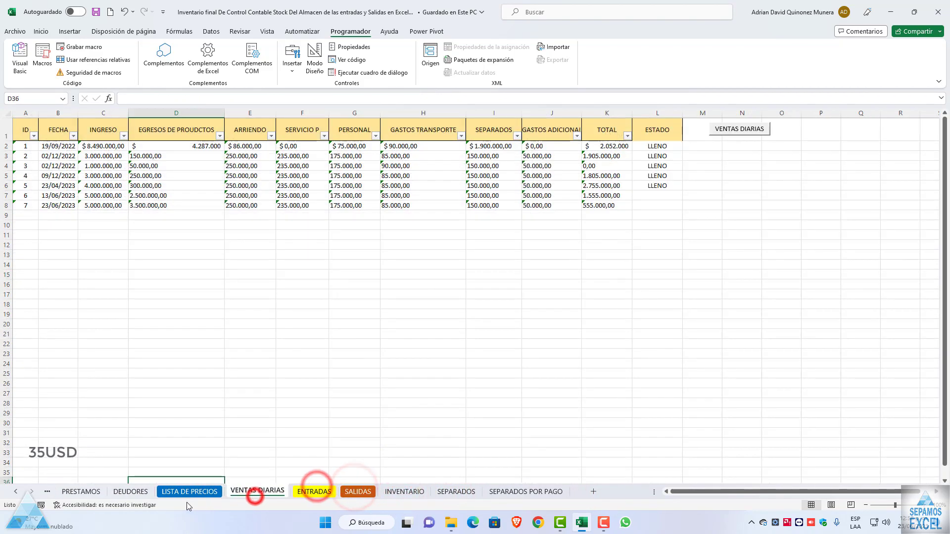
left_click(16, 491)
left_click(16, 491)
left_click(16, 492)
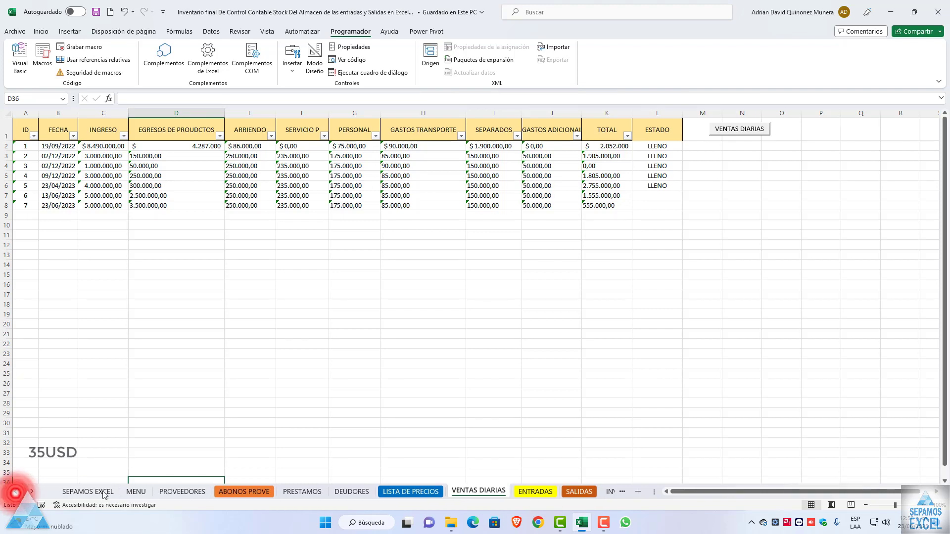
- On the MENU sheet, open the MENU GENERAL panel and move it to the upper left
left_click(146, 492)
left_click(397, 175)
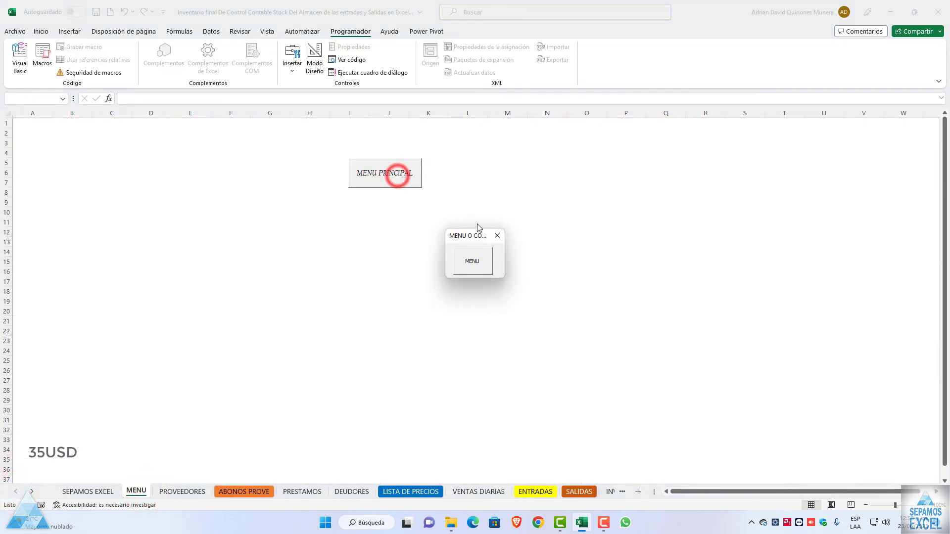
left_click(477, 252)
left_click_drag(495, 236, 319, 81)
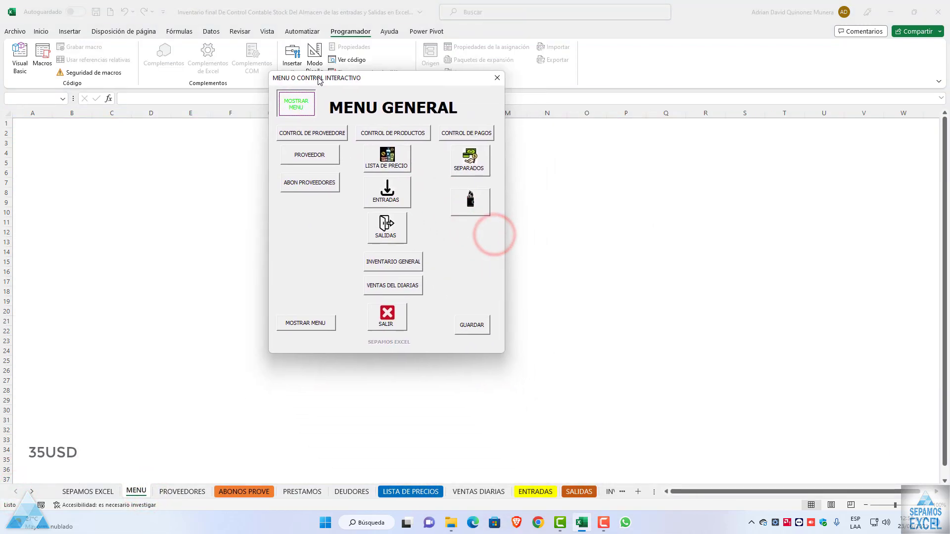